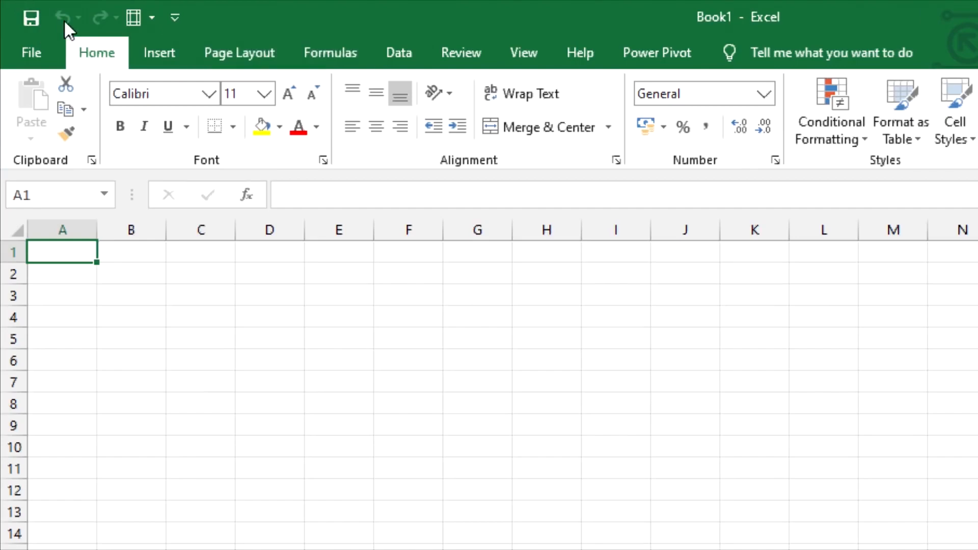
- Add the New, Open, and Print Preview and Print commands to the Quick Access Toolbar
{"action": "left_click", "coordinate": [176, 22]}
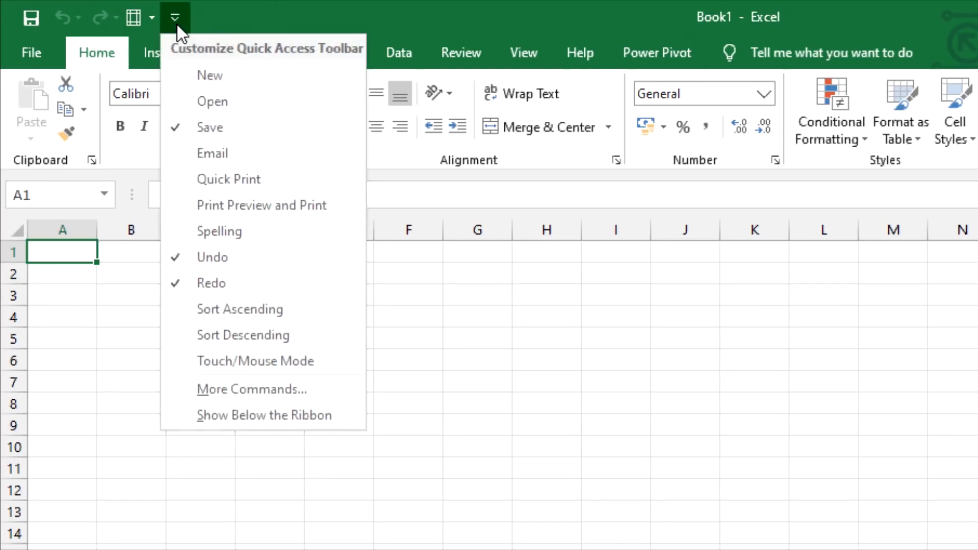
{"action": "left_click", "coordinate": [204, 74]}
{"action": "left_click", "coordinate": [205, 20]}
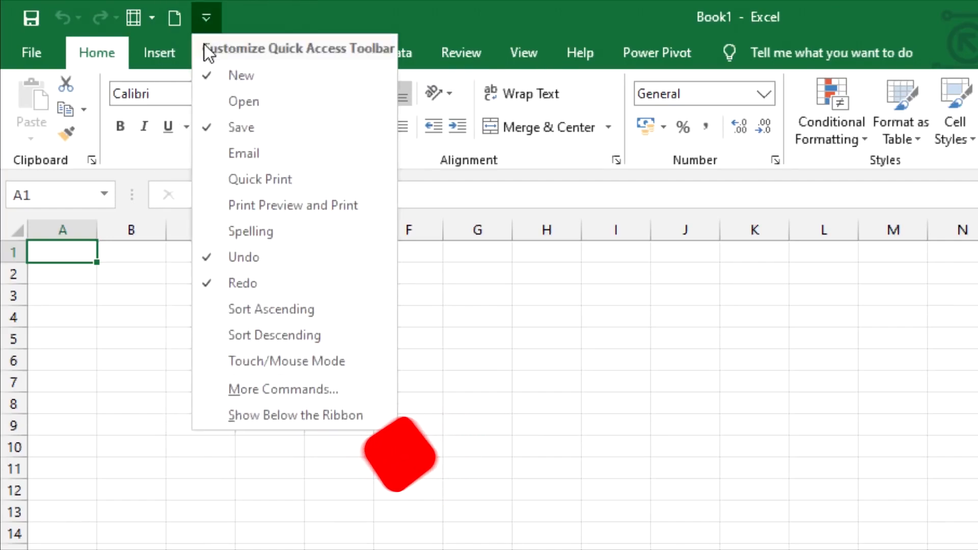
{"action": "left_click", "coordinate": [242, 101]}
{"action": "left_click", "coordinate": [234, 15]}
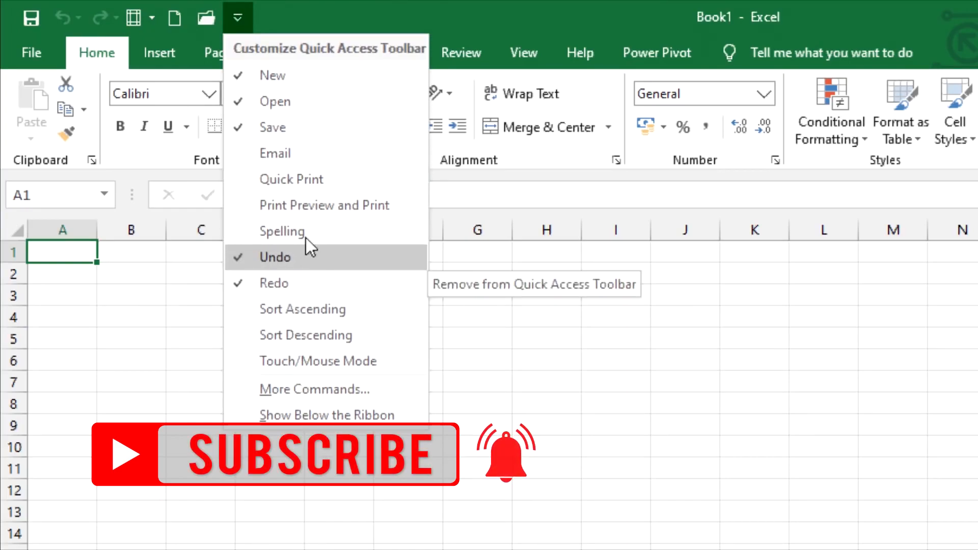
{"action": "left_click", "coordinate": [329, 206]}
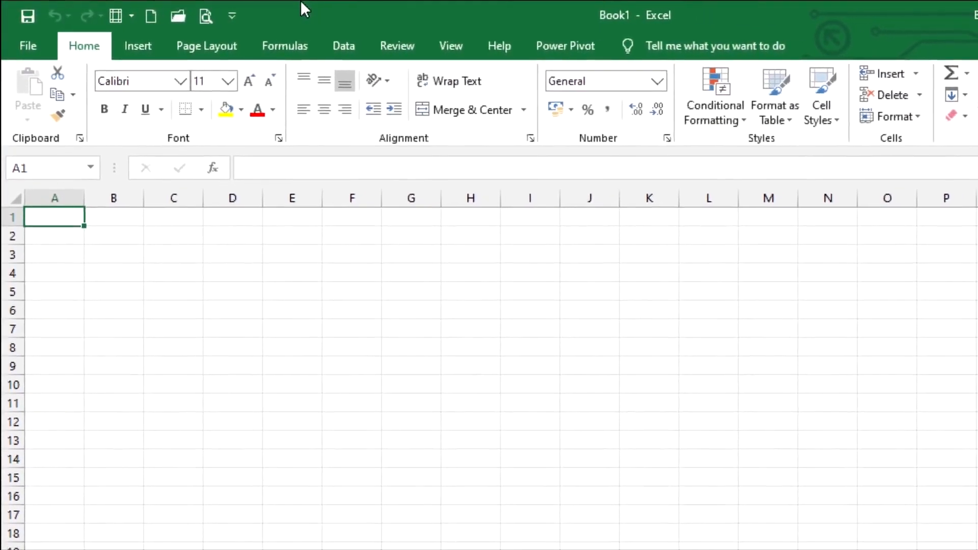
{"action": "left_click", "coordinate": [128, 43]}
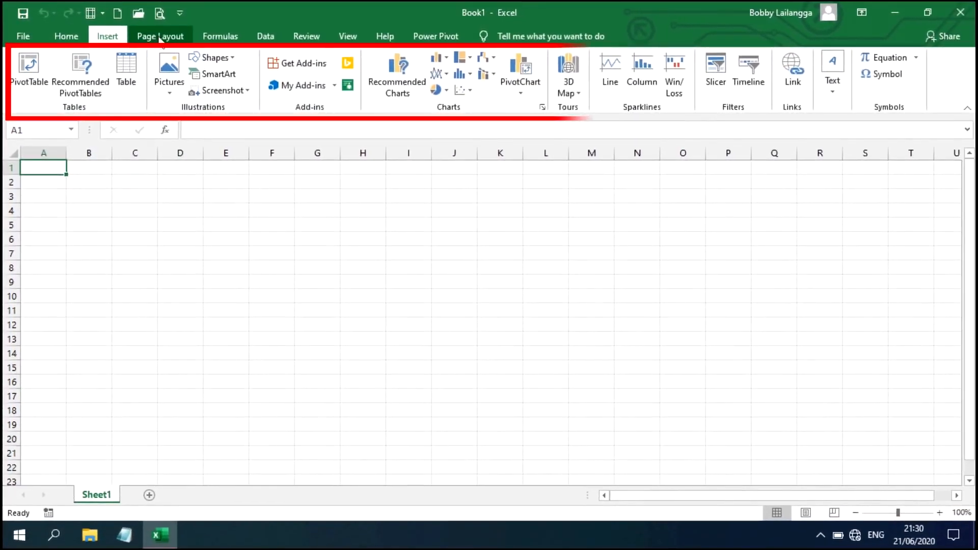
{"action": "left_click", "coordinate": [78, 42]}
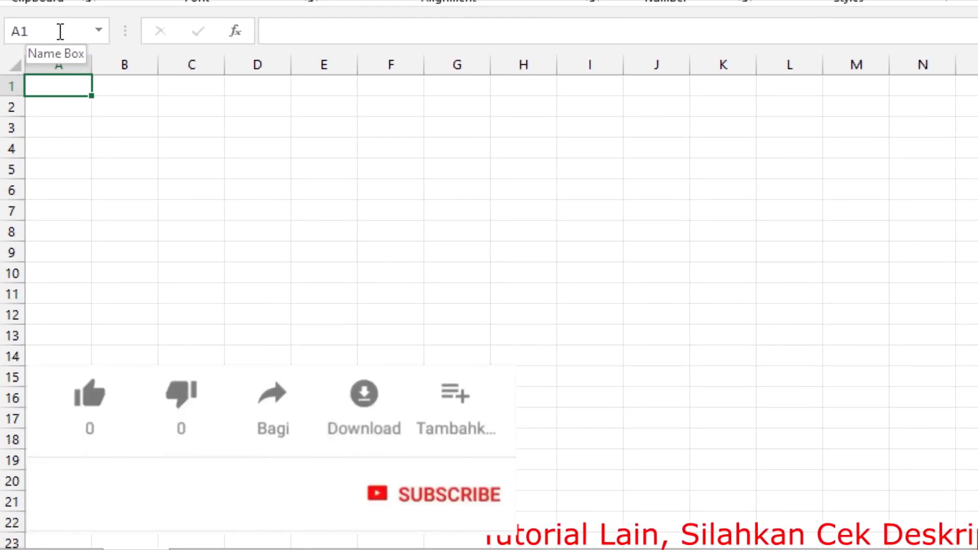
{"action": "left_click", "coordinate": [315, 31]}
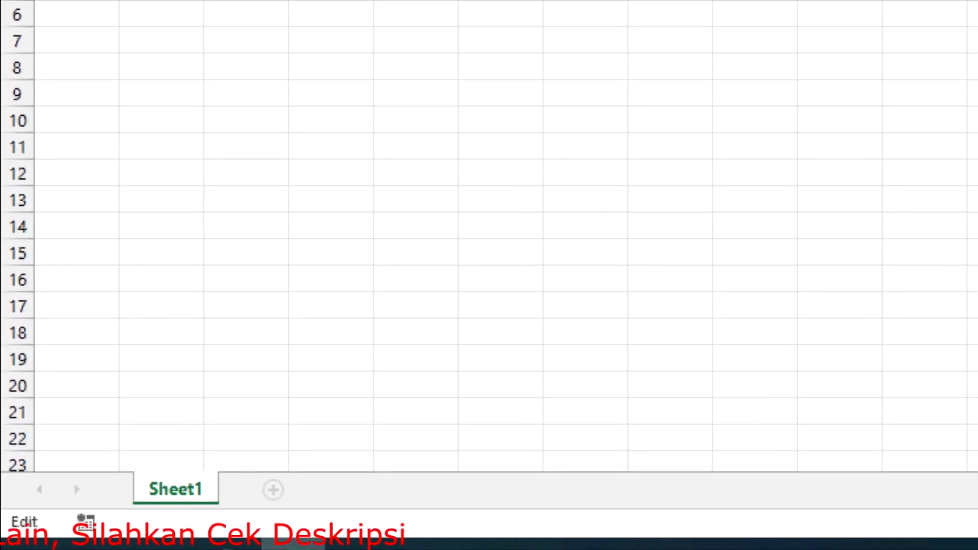
{"action": "key", "text": "Return"}
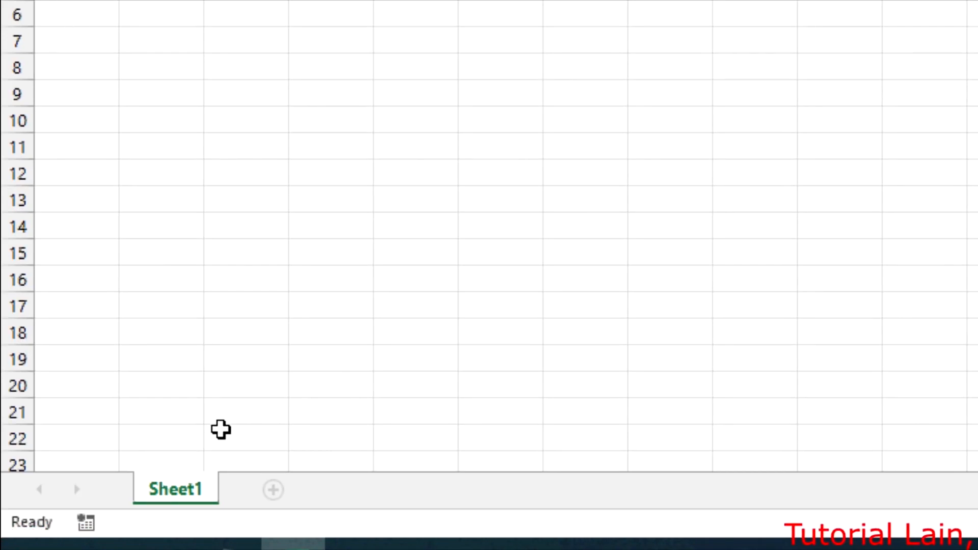
- Add two worksheets after Sheet1, flip back through the sheets and return to Sheet3
{"action": "left_click", "coordinate": [273, 489]}
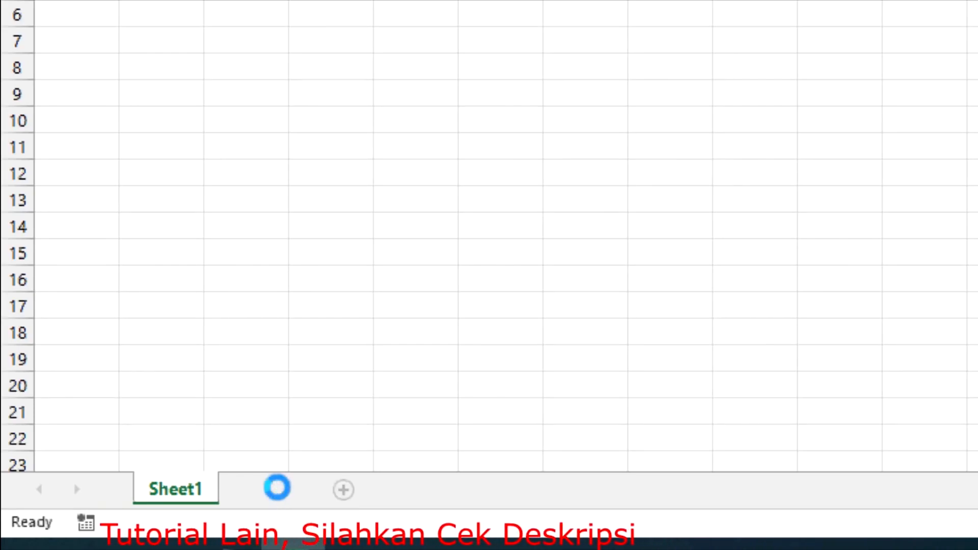
{"action": "left_click", "coordinate": [366, 491]}
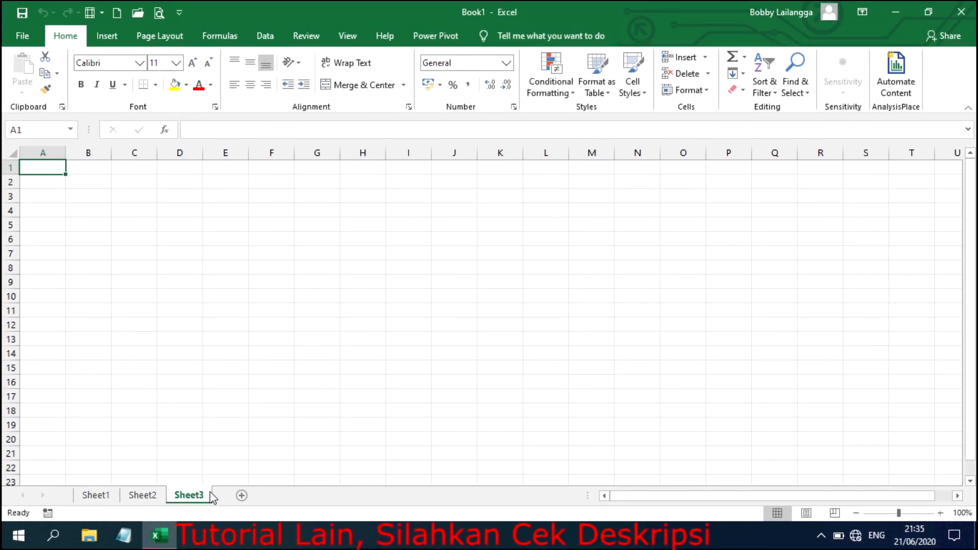
{"action": "key", "text": "ctrl+Page_Up"}
{"action": "key", "text": "ctrl+Page_Up"}
{"action": "left_click", "coordinate": [209, 497]}
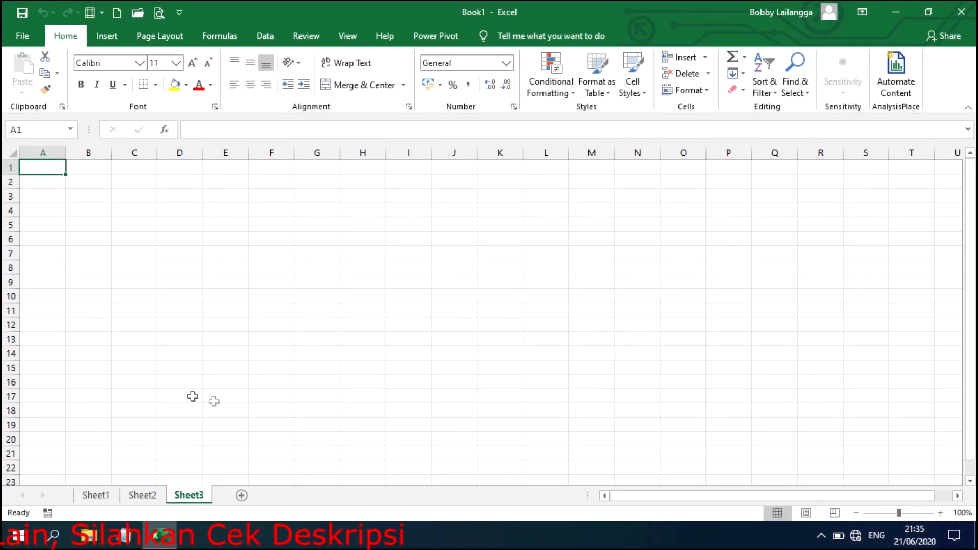
- Select columns A to D and rows 1 to 3 one at a time to examine the worksheet's columns and rows
{"action": "left_click", "coordinate": [51, 151]}
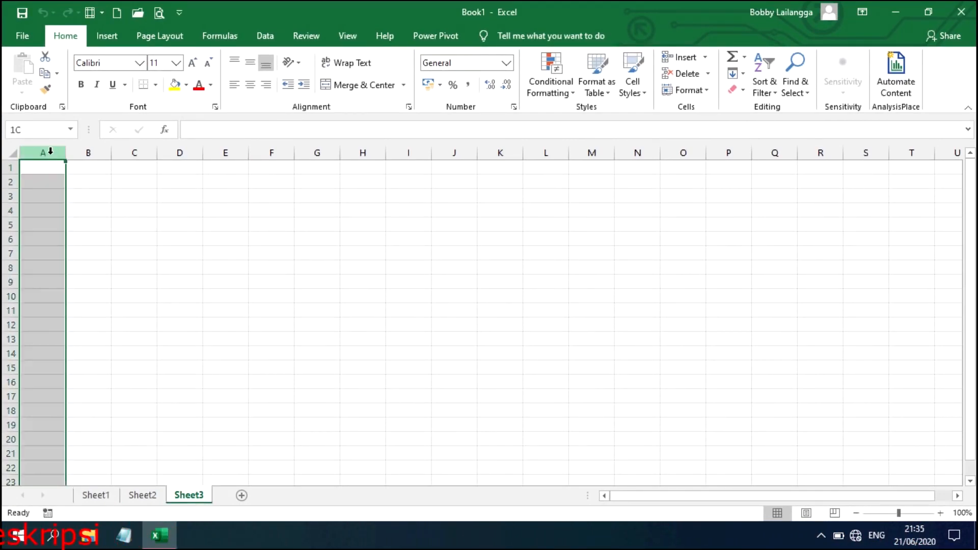
{"action": "left_click", "coordinate": [89, 151]}
{"action": "left_click", "coordinate": [131, 150]}
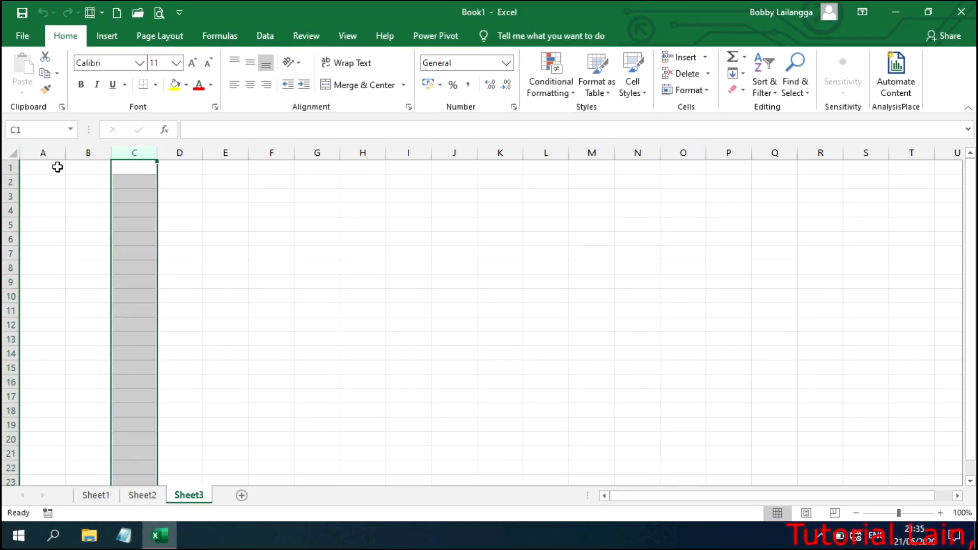
{"action": "left_click", "coordinate": [6, 172]}
{"action": "left_click", "coordinate": [5, 182]}
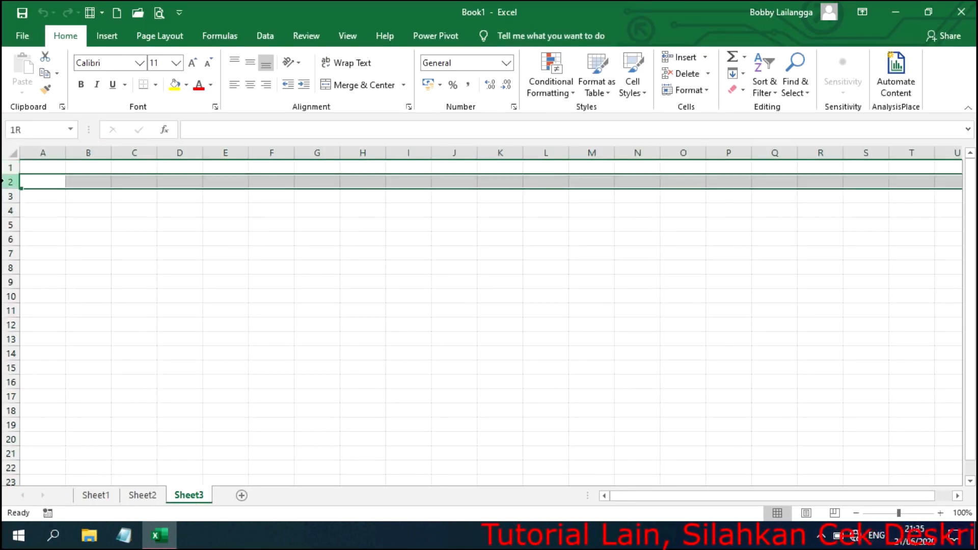
{"action": "left_click", "coordinate": [37, 148]}
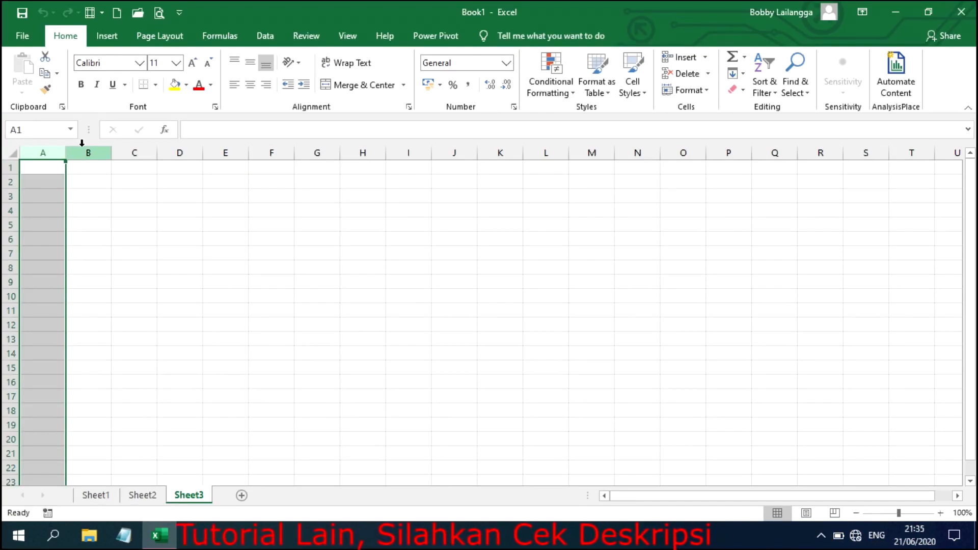
{"action": "left_click_drag", "start_coordinate": [88, 148], "coordinate": [139, 145]}
{"action": "left_click", "coordinate": [137, 149]}
{"action": "left_click", "coordinate": [178, 149]}
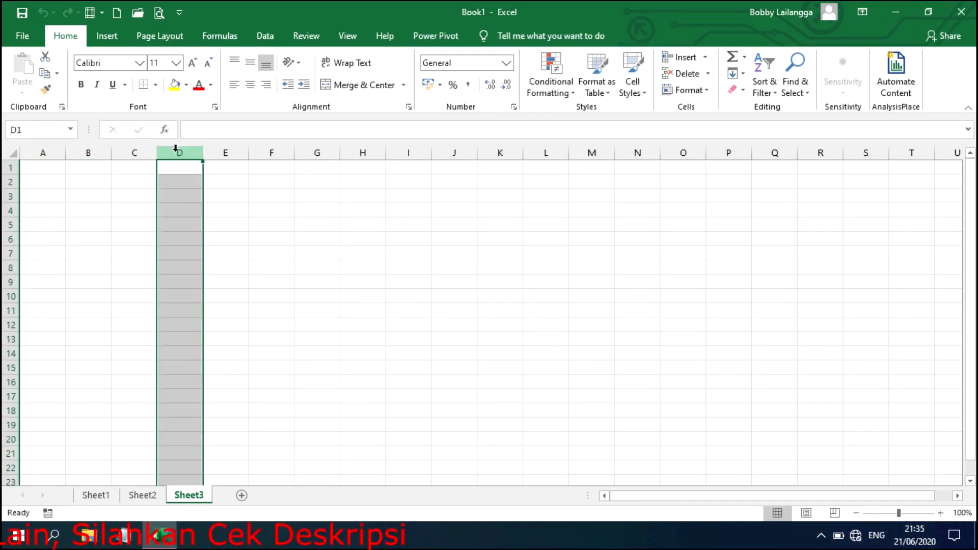
{"action": "left_click", "coordinate": [6, 168]}
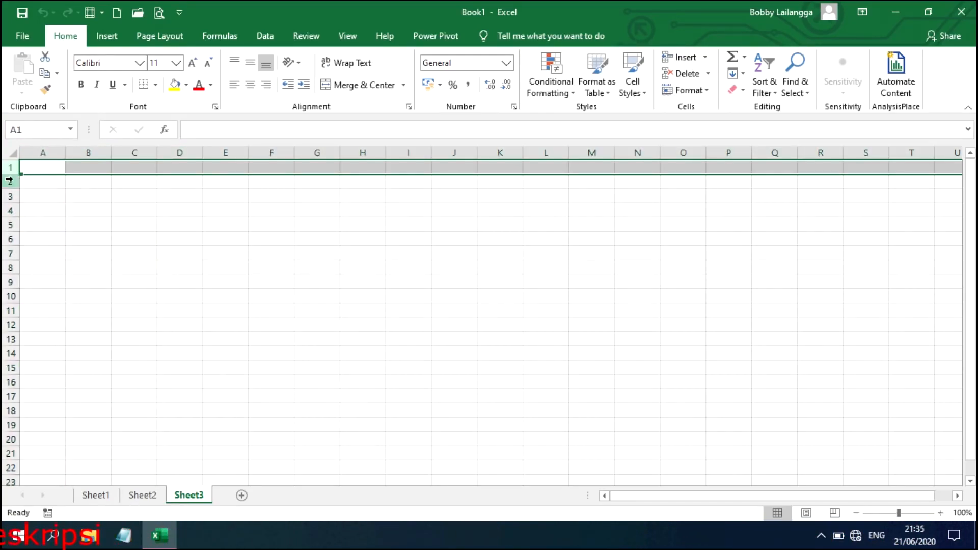
{"action": "left_click_drag", "start_coordinate": [9, 179], "coordinate": [12, 179]}
{"action": "left_click", "coordinate": [7, 196]}
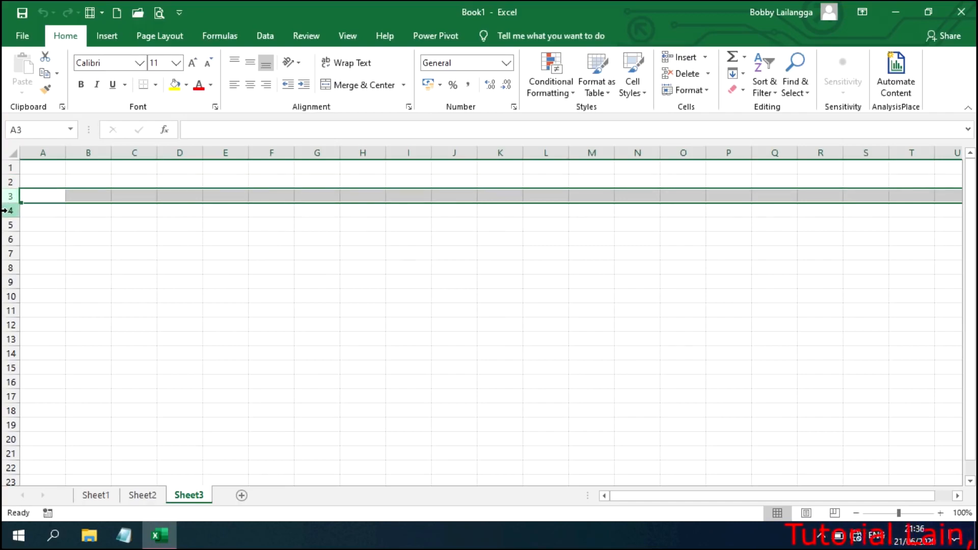
- Select column B, row 3 and the cell where they meet, B3, to examine how cells are addressed
{"action": "left_click", "coordinate": [31, 209]}
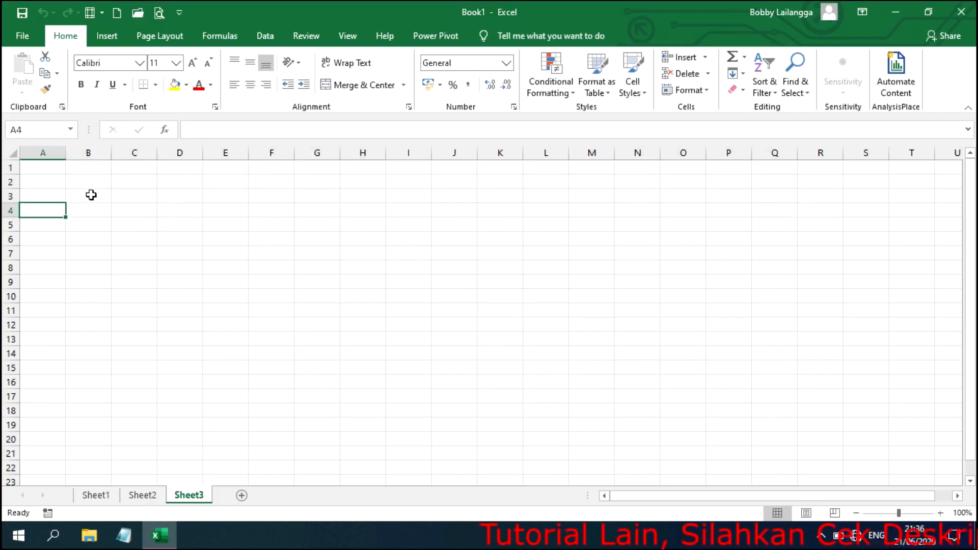
{"action": "left_click", "coordinate": [88, 153]}
{"action": "left_click", "coordinate": [5, 196]}
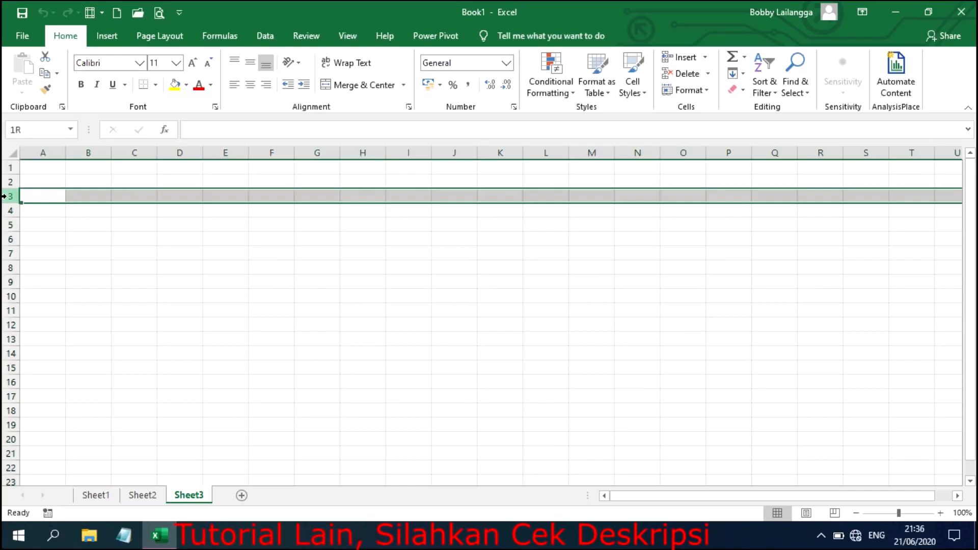
{"action": "left_click", "coordinate": [80, 194]}
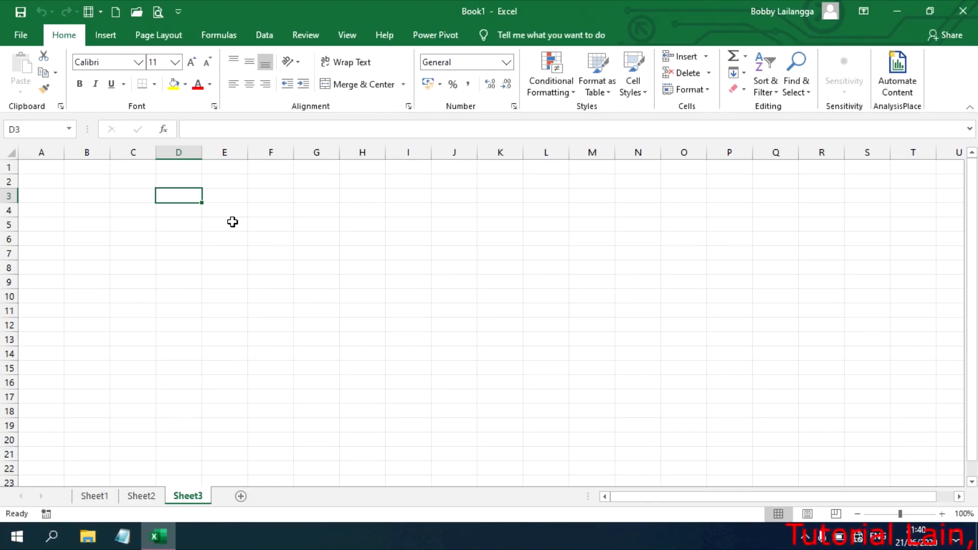
- Open the print preview of Sheet3, return to the grid and examine the page boundary beside column I
{"action": "left_click", "coordinate": [159, 11]}
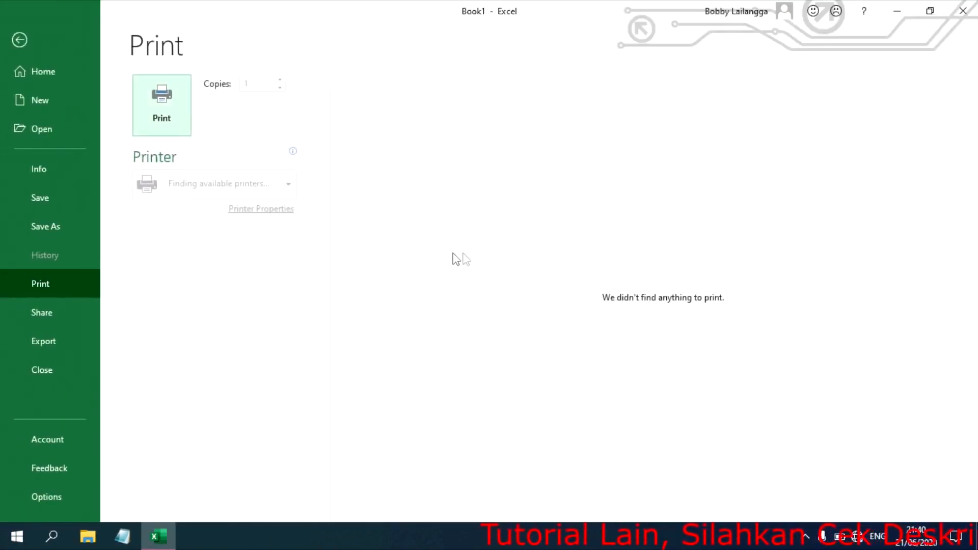
{"action": "left_click", "coordinate": [20, 39]}
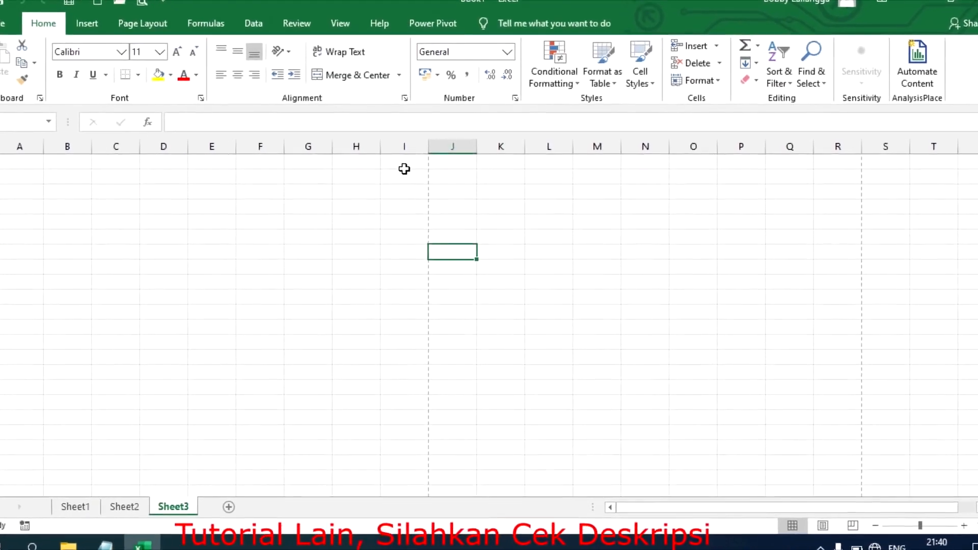
{"action": "left_click", "coordinate": [404, 151]}
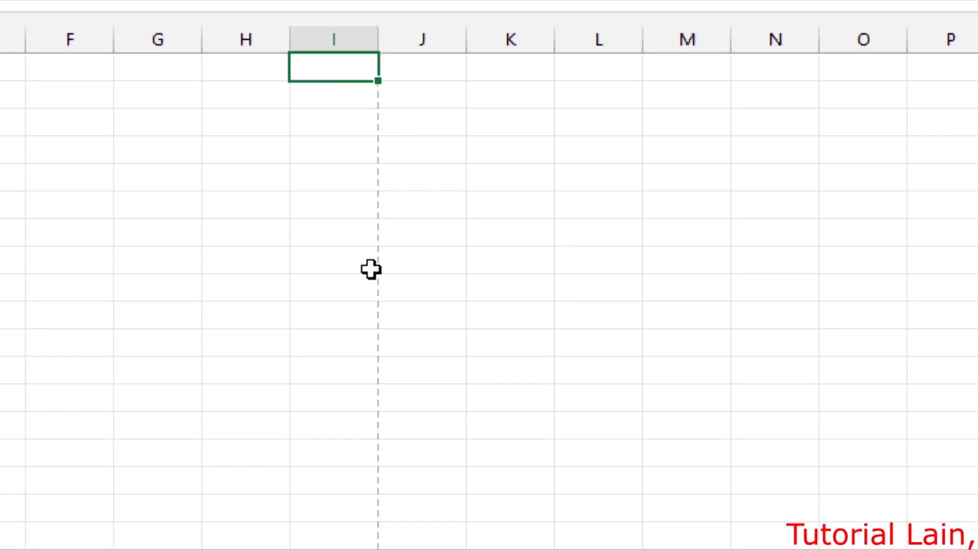
{"action": "scroll", "coordinate": [361, 465], "scroll_direction": "down", "scroll_amount": 5}
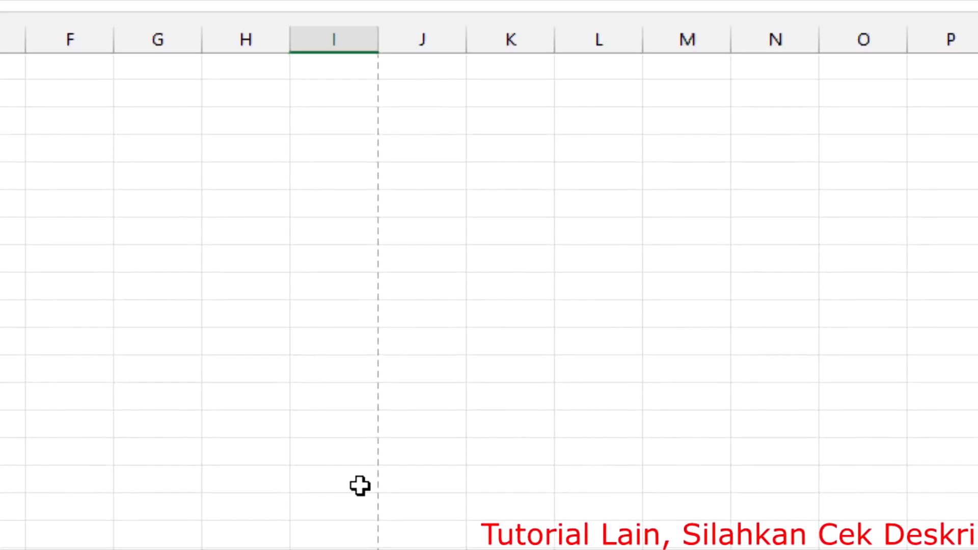
{"action": "scroll", "coordinate": [361, 485], "scroll_direction": "down", "scroll_amount": 2}
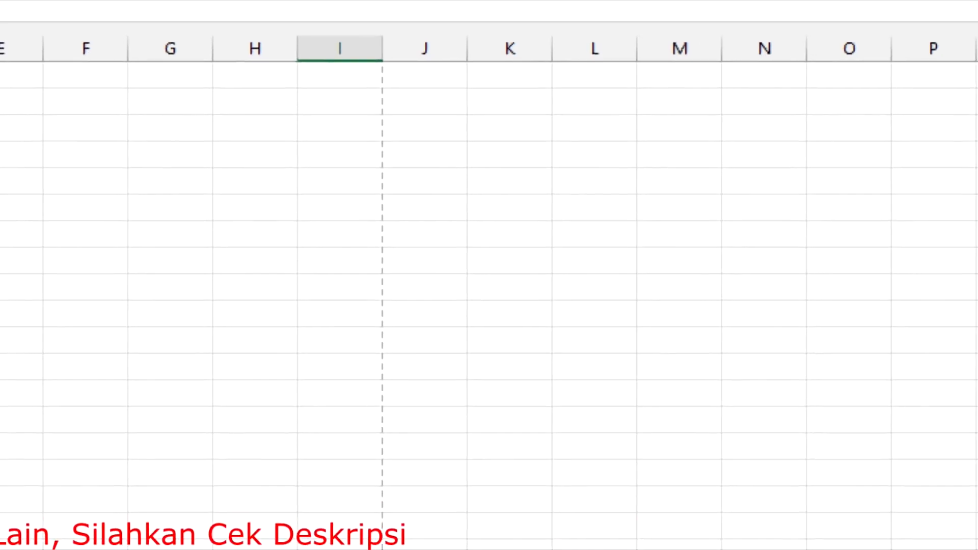
{"action": "scroll", "coordinate": [421, 437], "scroll_direction": "up", "scroll_amount": 7}
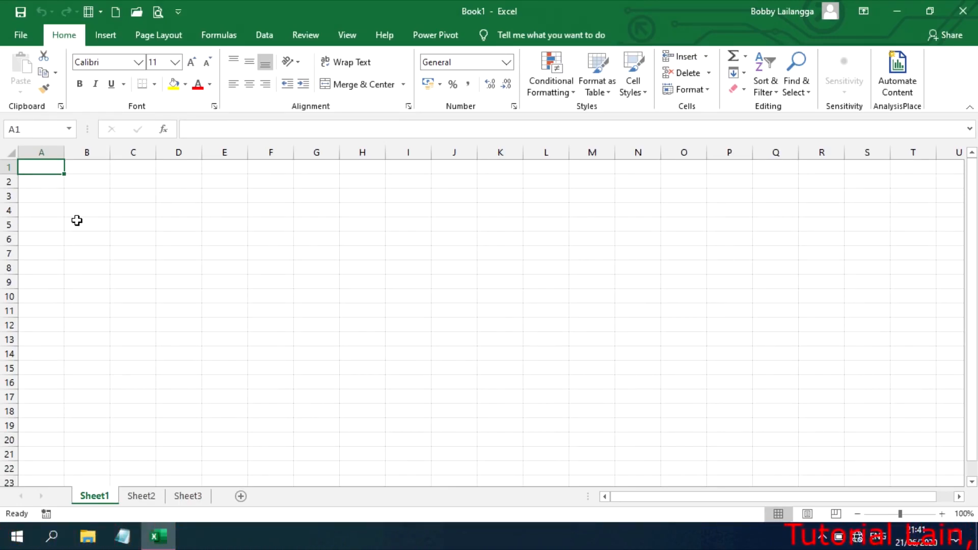
- Enter the heading "PEMERINTAH KABUPATEN MUNA BARAT" in cell A1 of Sheet1
{"action": "left_click", "coordinate": [127, 274]}
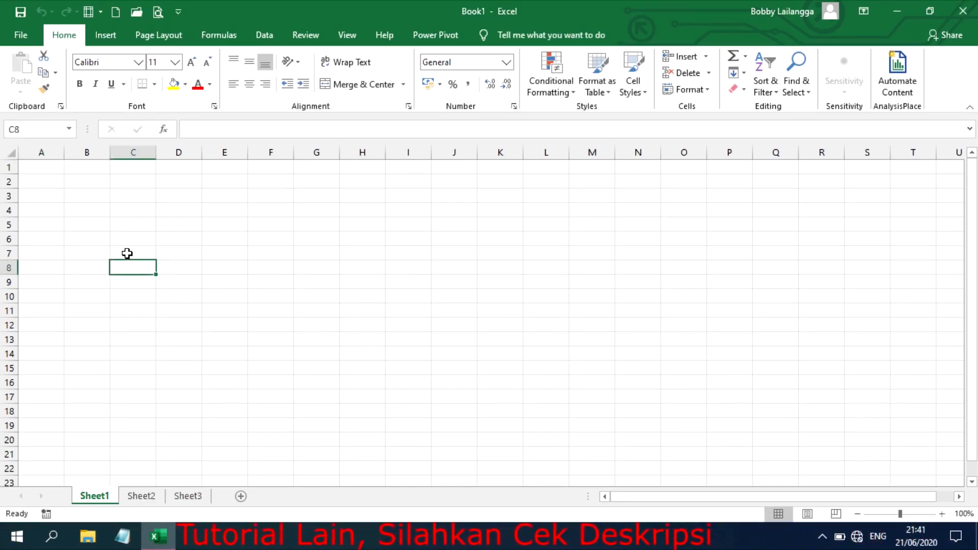
{"action": "left_click", "coordinate": [127, 253]}
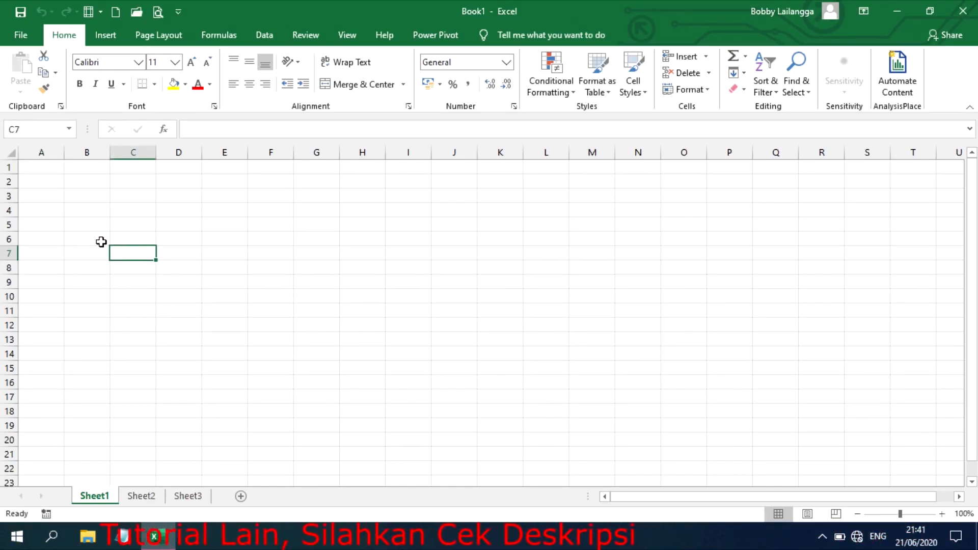
{"action": "left_click", "coordinate": [41, 167]}
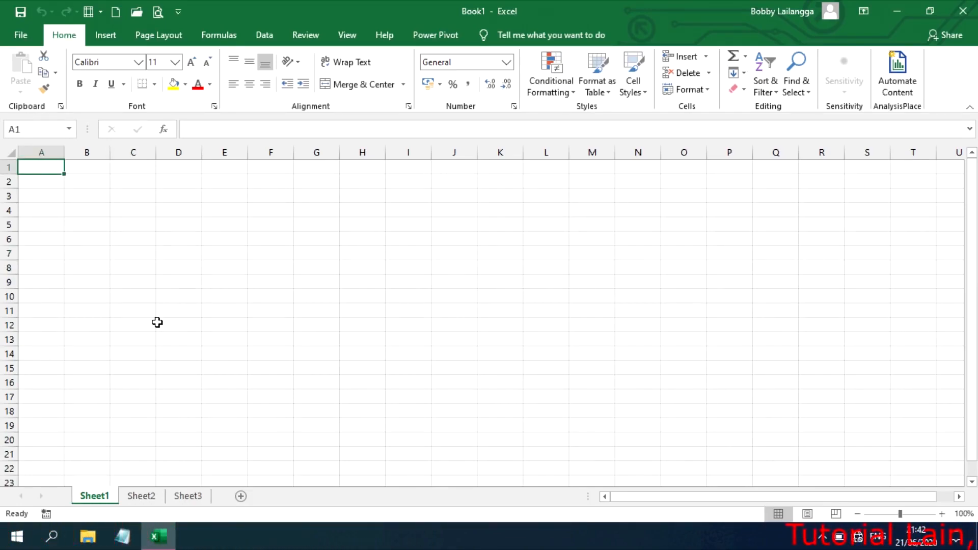
{"action": "type", "text": "PEMERINTAH "}
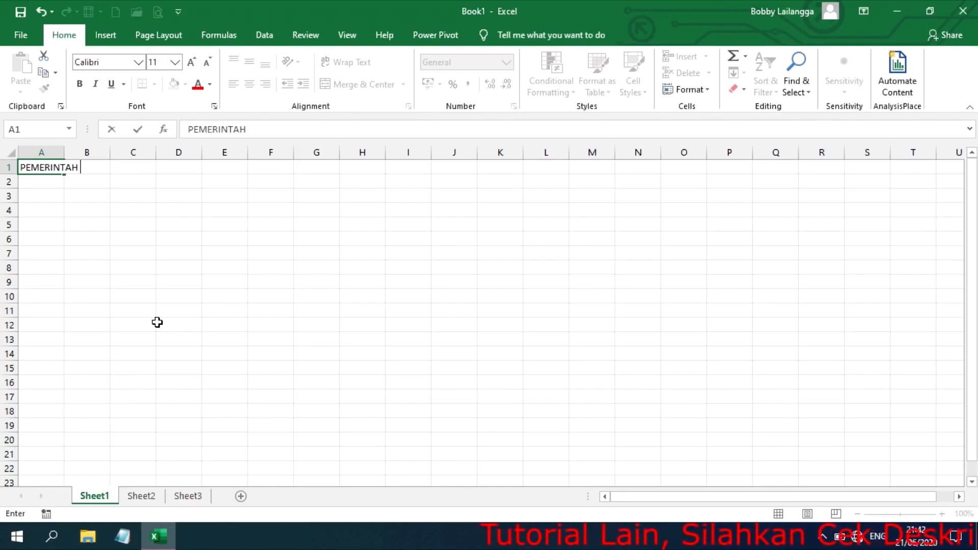
{"action": "type", "text": "KABUPATEN MUNA BARAT"}
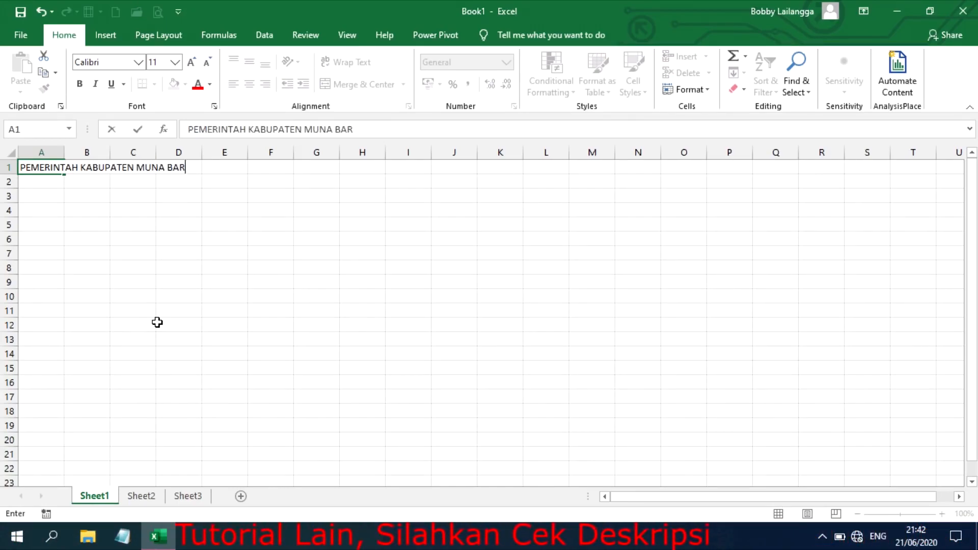
{"action": "key", "text": "Return"}
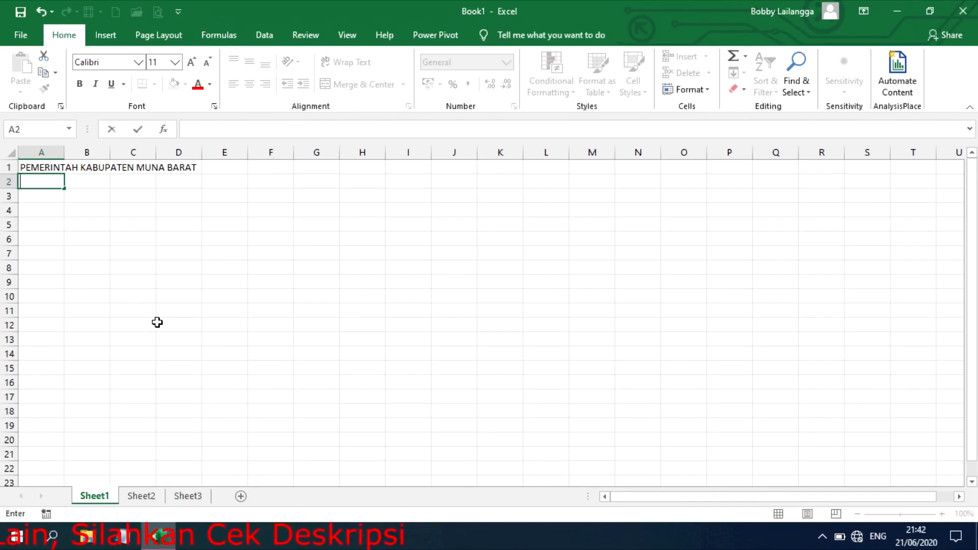
- Enter "DINAS PENDIDIKAN" in cell A2 and the "ALAMAT :" line with the office's street address in cell A3
{"action": "type", "text": "DINAS PENDIDI"}
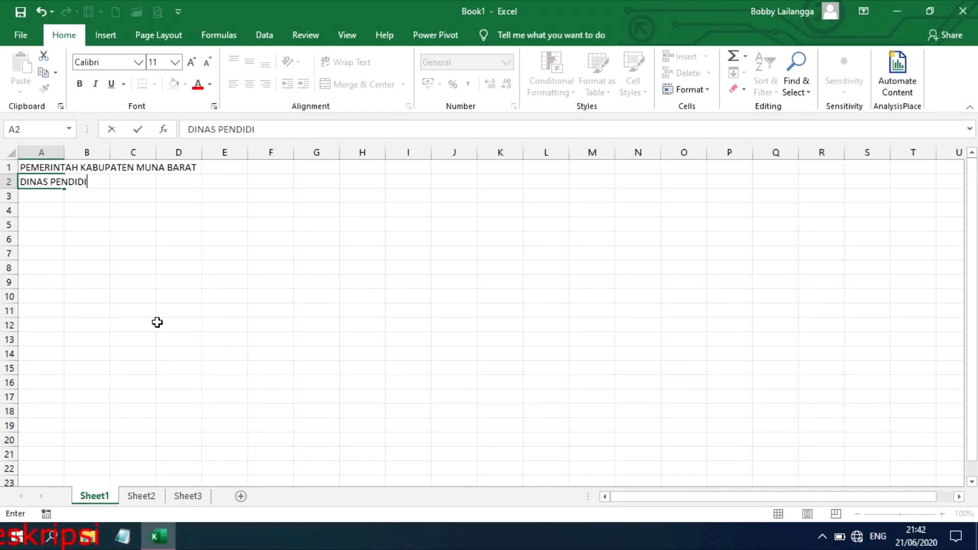
{"action": "type", "text": "KAN"}
{"action": "key", "text": "Return"}
{"action": "type", "text": "ALAMAT "}
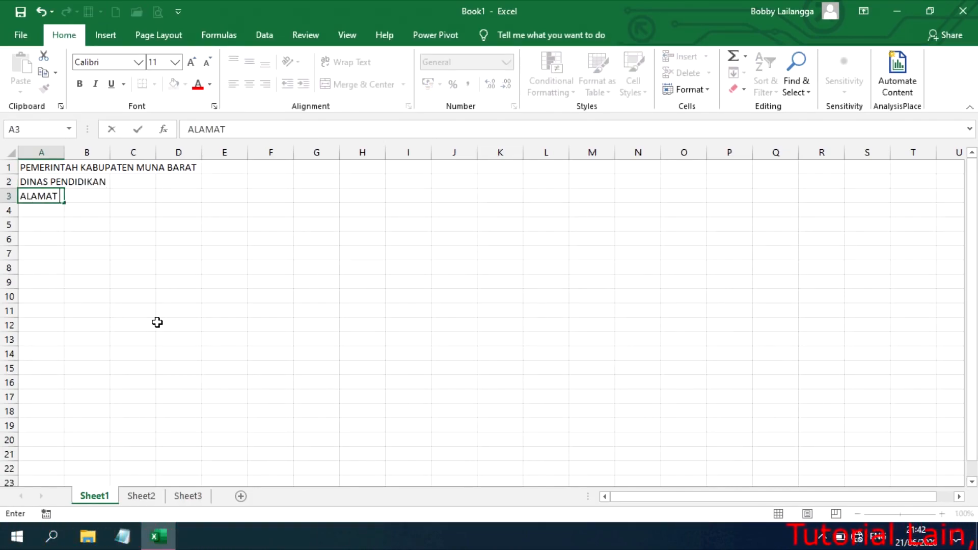
{"action": "type", "text": ": Jl. Apa Saja"}
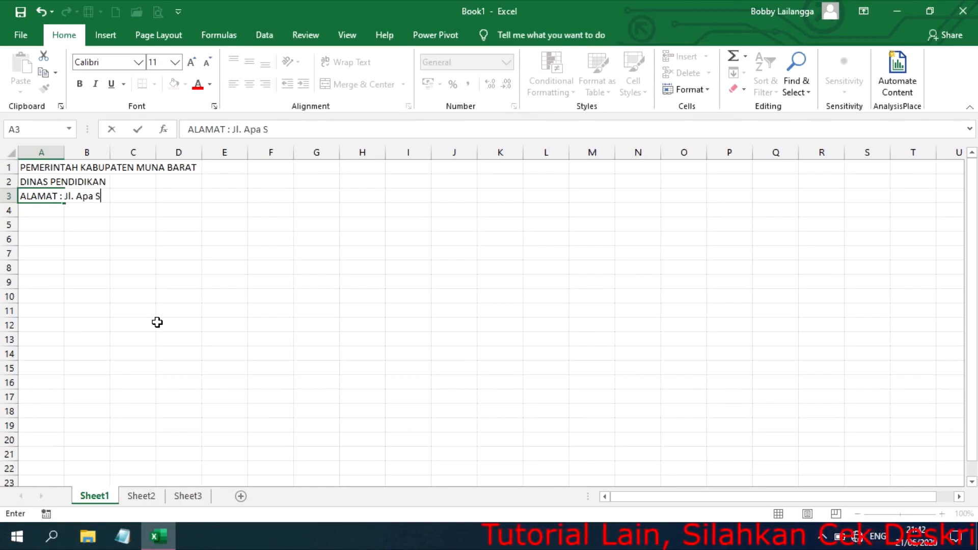
{"action": "key", "text": "Return"}
- Enter the letter title "SURAT KETERANGAN" in cell A6, leaving rows 4 and 5 empty below the letterhead
{"action": "key", "text": "Return"}
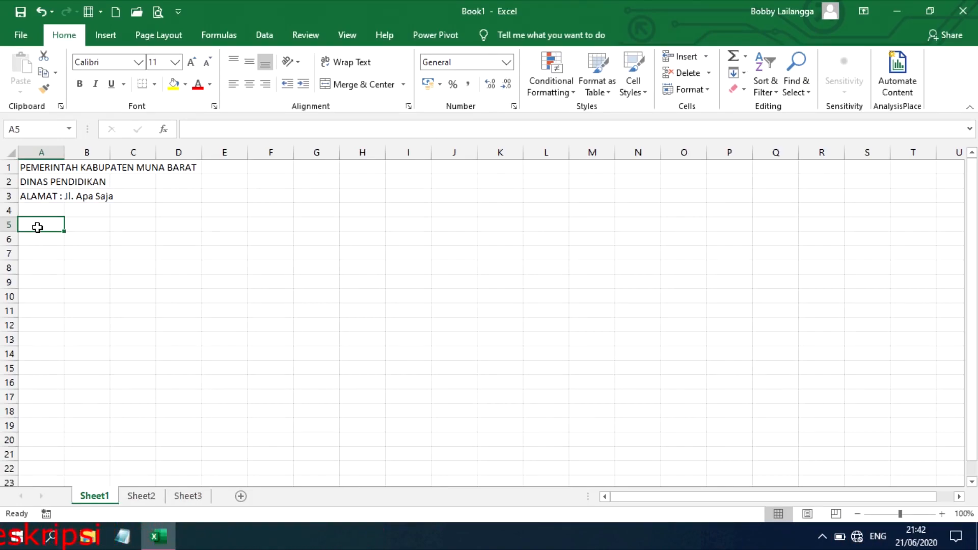
{"action": "key", "text": "Return"}
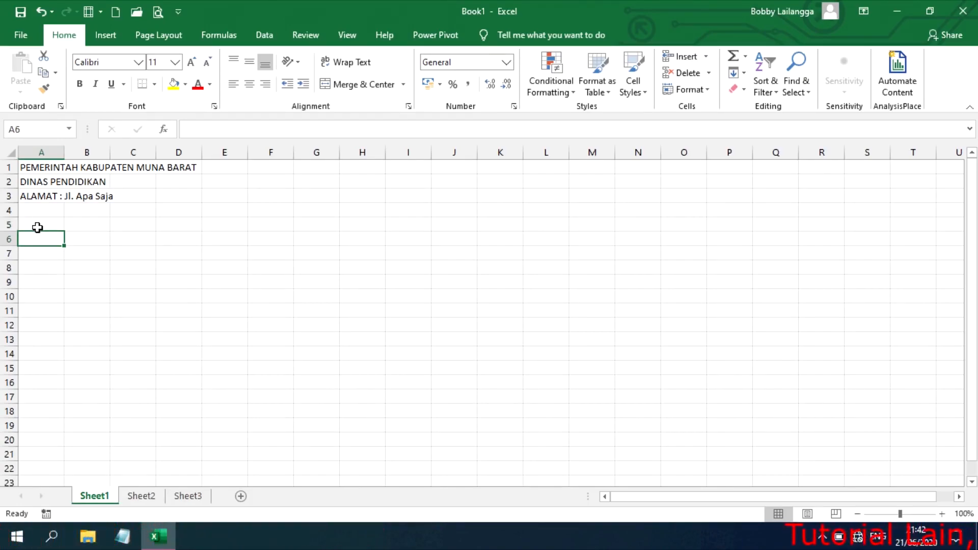
{"action": "type", "text": "SURAT"}
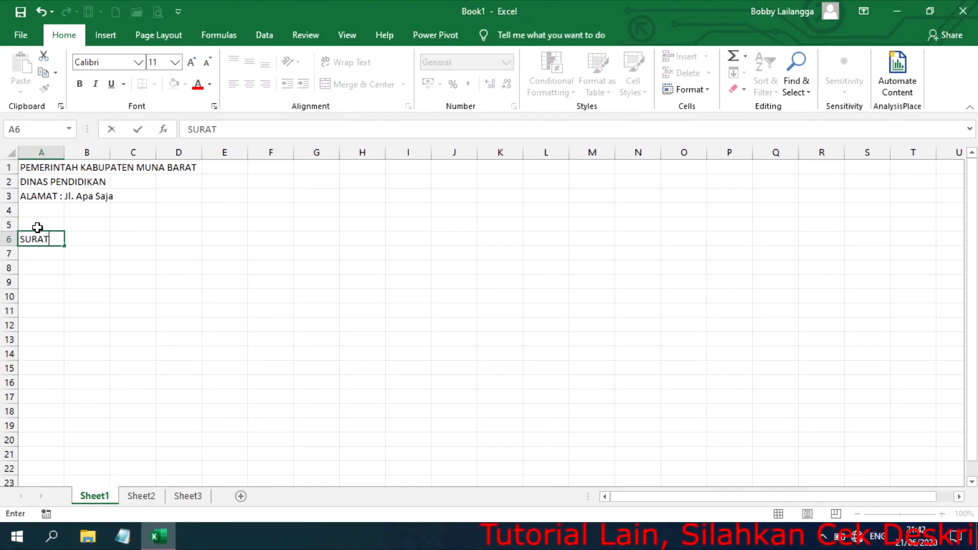
{"action": "type", "text": " KETERANGAN"}
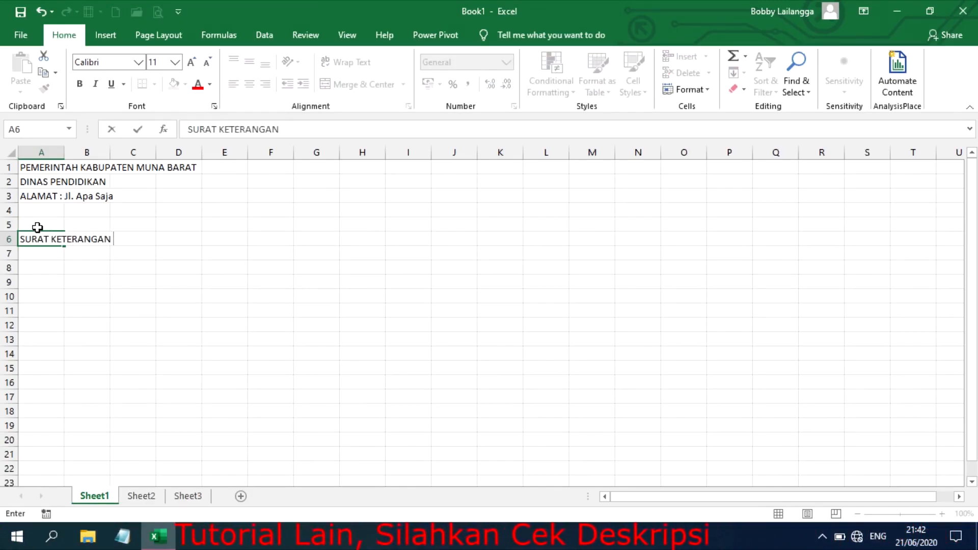
{"action": "key", "text": "Return"}
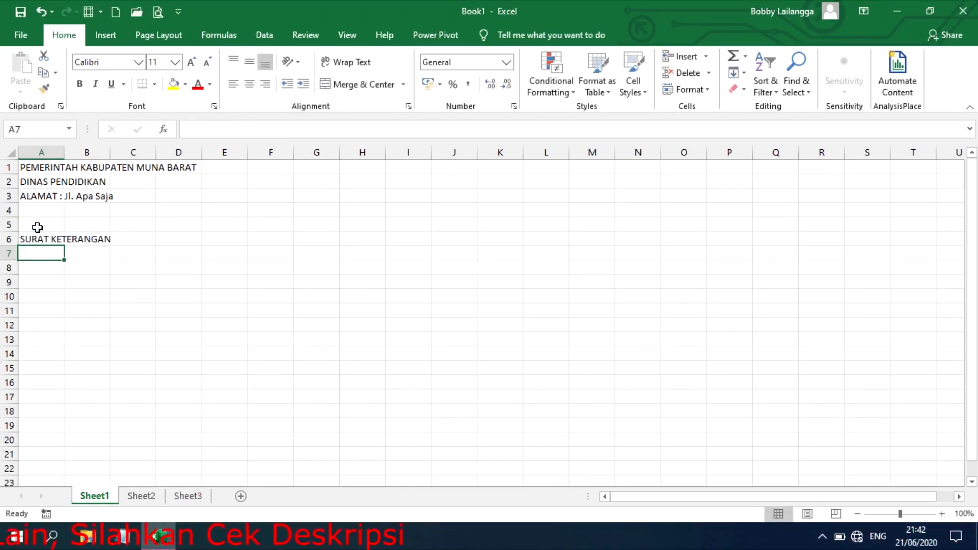
- Enter the letter number line "Nomor : 001 / Dst" in cell A7, directly below the title
{"action": "type", "text": "Nomor"}
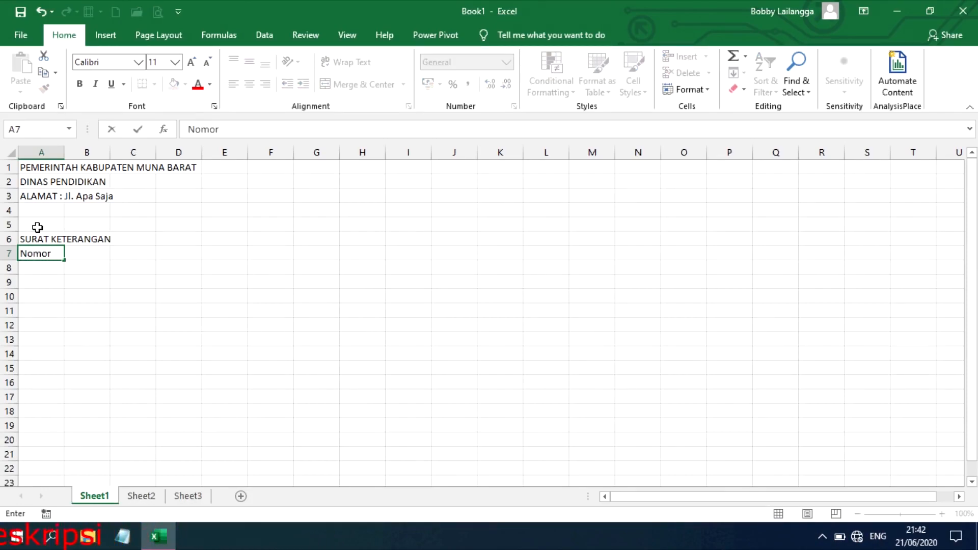
{"action": "type", "text": " : 001 /"}
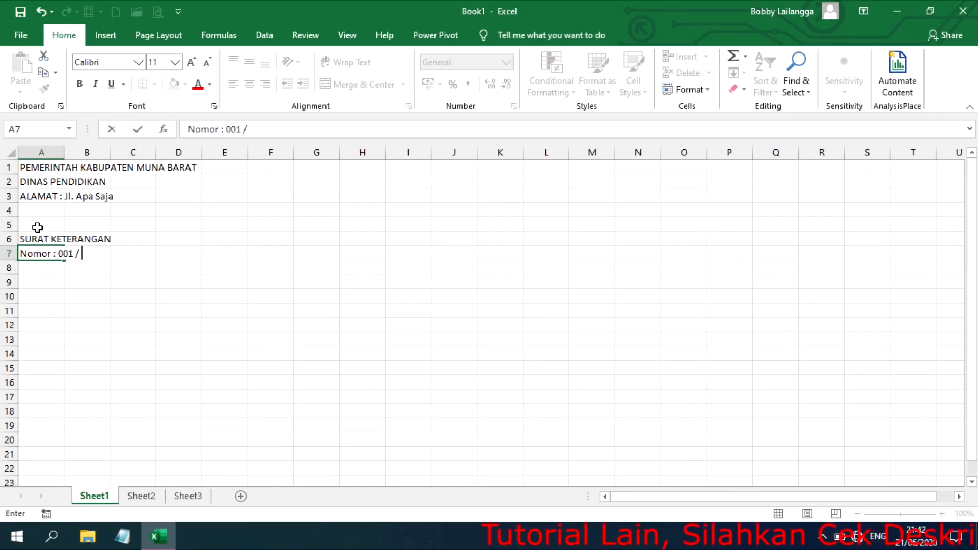
{"action": "type", "text": " D"}
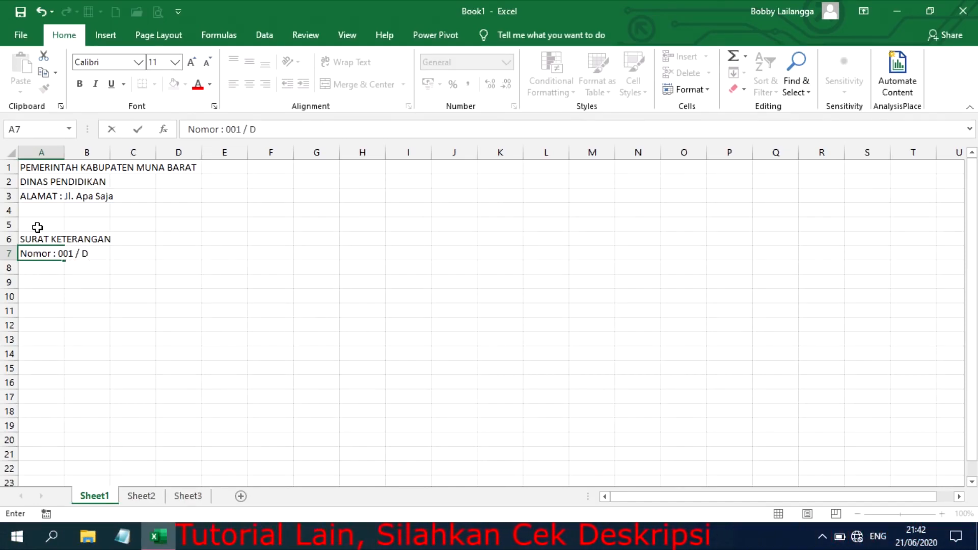
{"action": "type", "text": "st"}
{"action": "key", "text": "ctrl+Return"}
- Enter the opening sentence "Yang bertanda tangan di bawah ini :" in cell A10
{"action": "key", "text": "Down"}
{"action": "key", "text": "Down"}
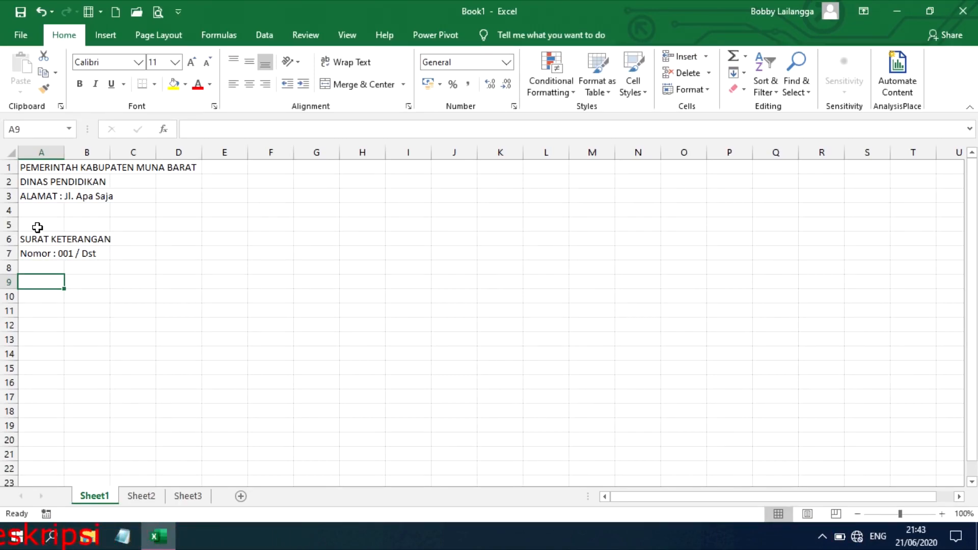
{"action": "key", "text": "Down"}
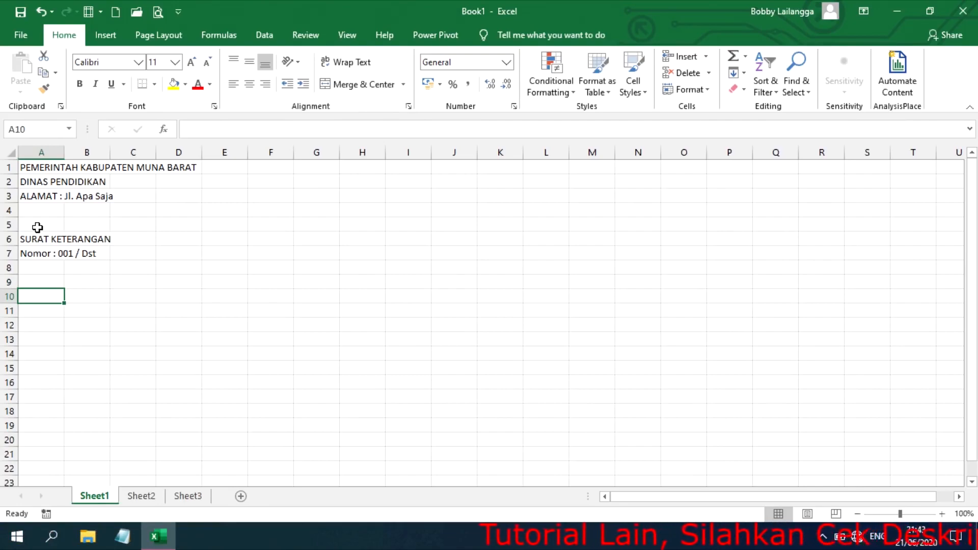
{"action": "type", "text": "Yang berta"}
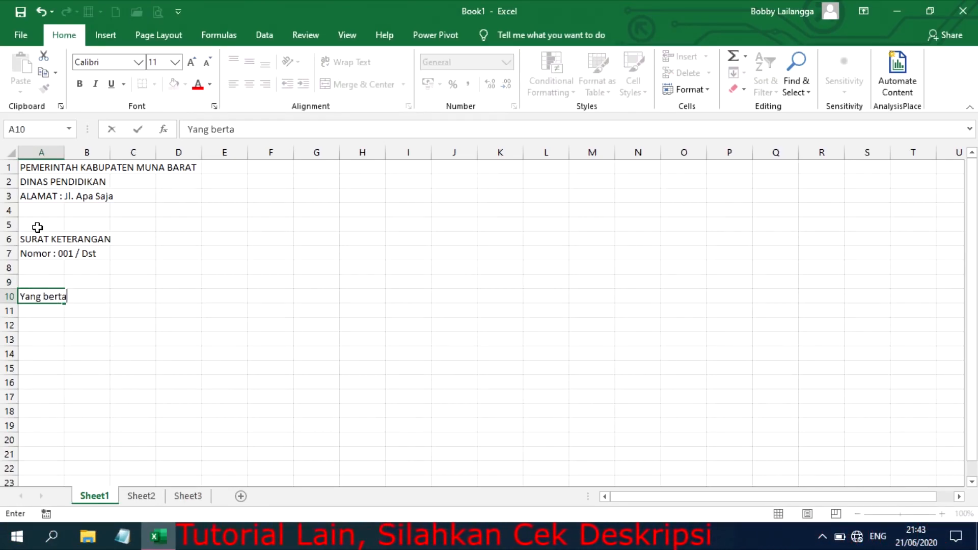
{"action": "type", "text": "nda tangan di b"}
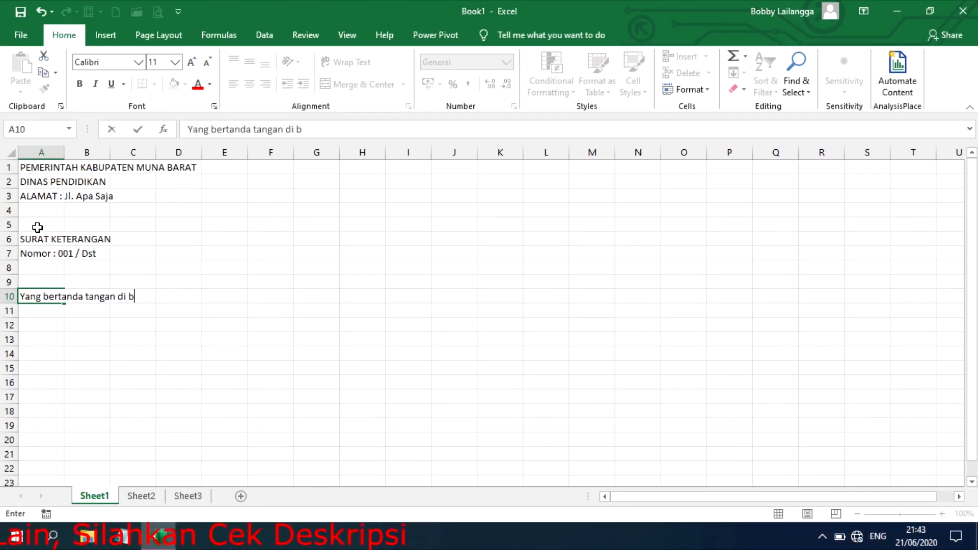
{"action": "type", "text": "awah ini :"}
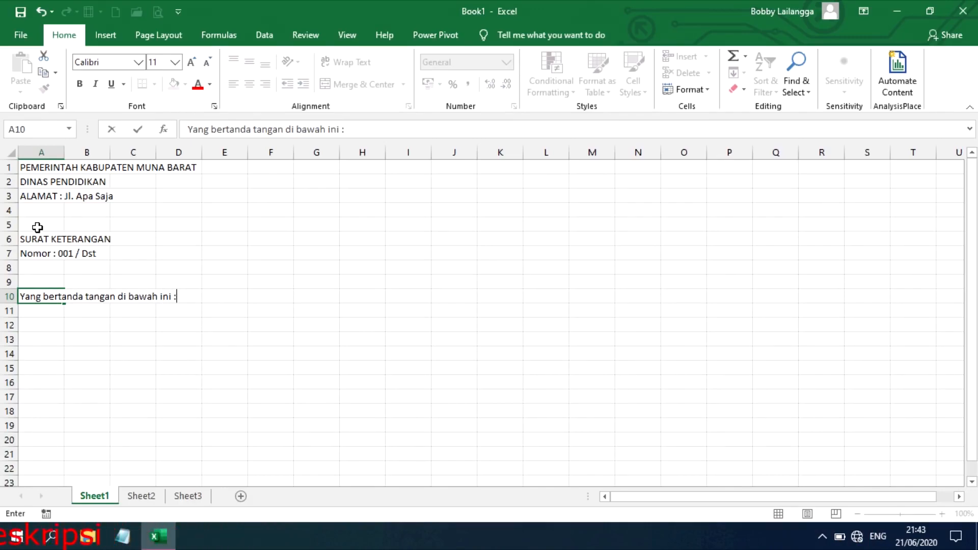
{"action": "key", "text": "Return"}
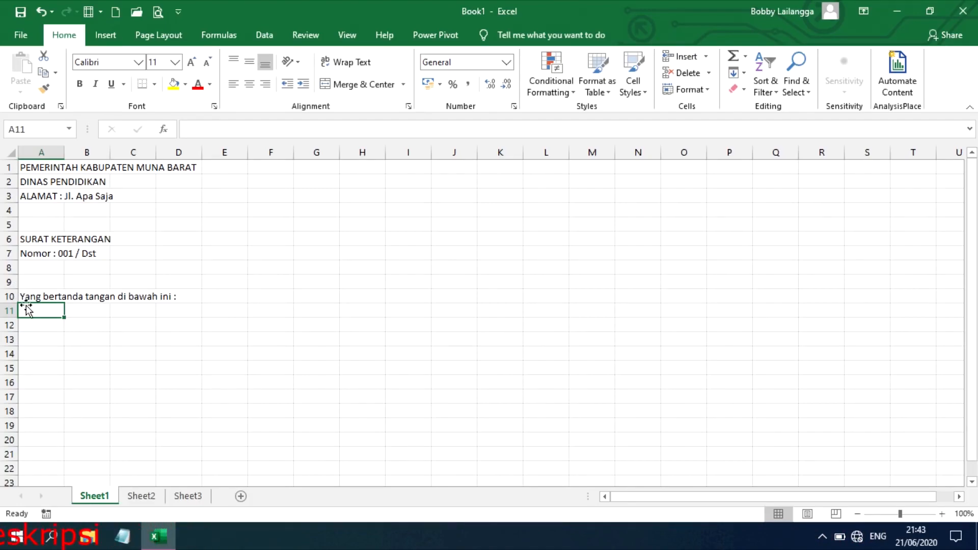
- Enter the signatory labels "Nama", "NIP" and "Jabatan" in cells B11 to B13
{"action": "left_click", "coordinate": [84, 311]}
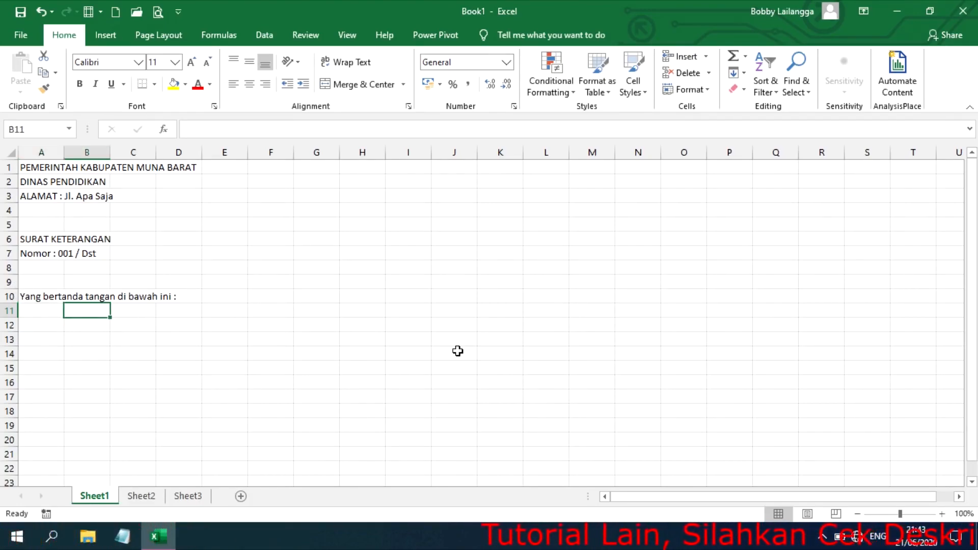
{"action": "type", "text": "Nama"}
{"action": "key", "text": "Return"}
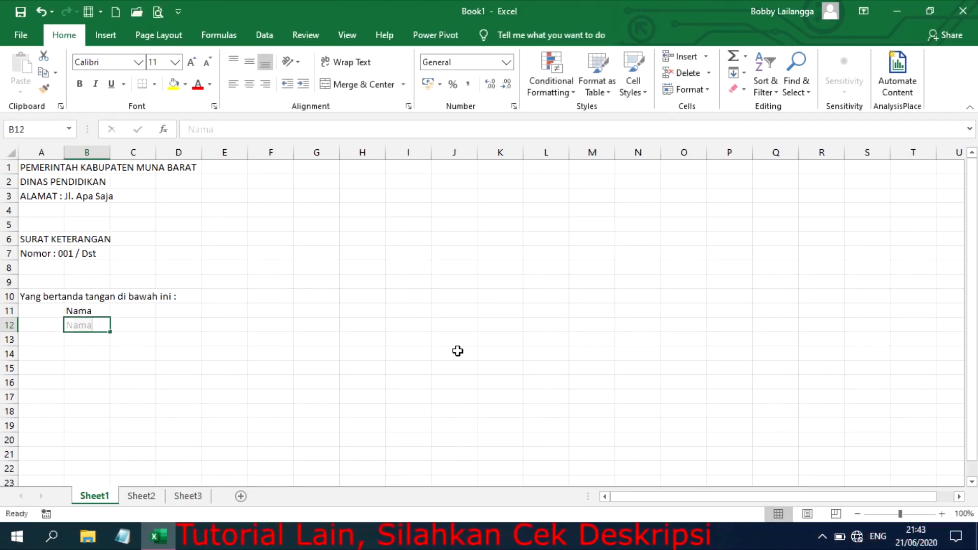
{"action": "type", "text": "NIP"}
{"action": "key", "text": "Return"}
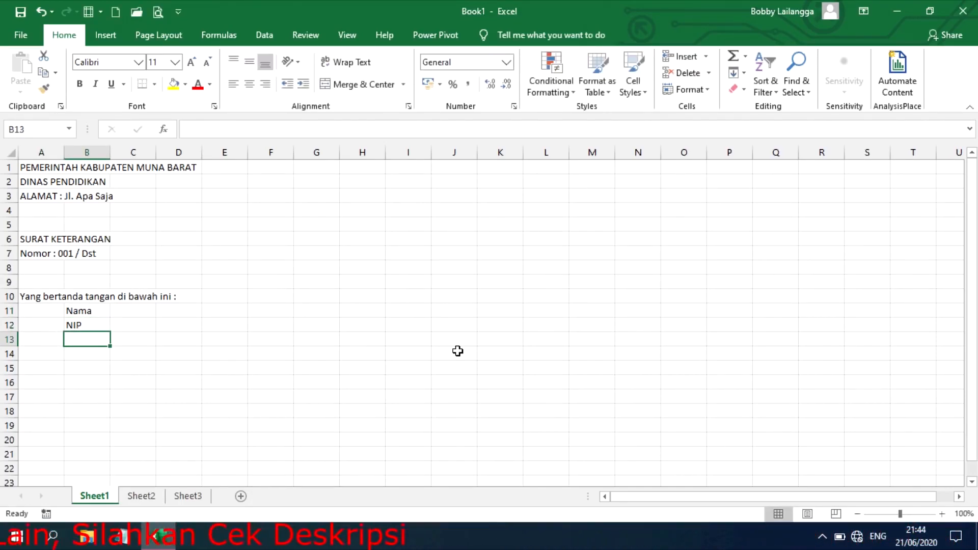
{"action": "type", "text": "Jabatan"}
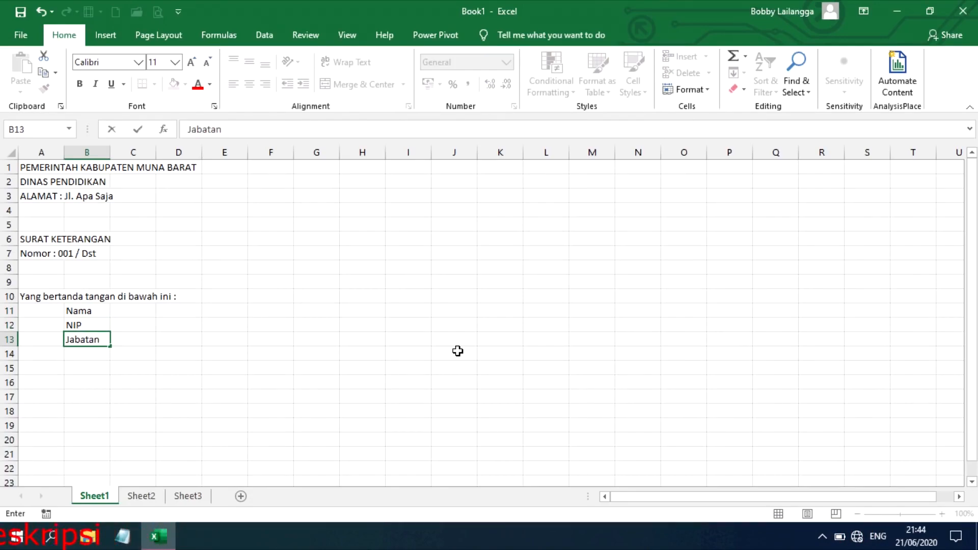
{"action": "key", "text": "Return"}
- Enter the statement "Menerangkan dengan sesungguhnya bahwa :" in cell A15, leaving row 14 empty
{"action": "key", "text": "Return"}
{"action": "key", "text": "Return"}
{"action": "key", "text": "Left"}
{"action": "key", "text": "Up"}
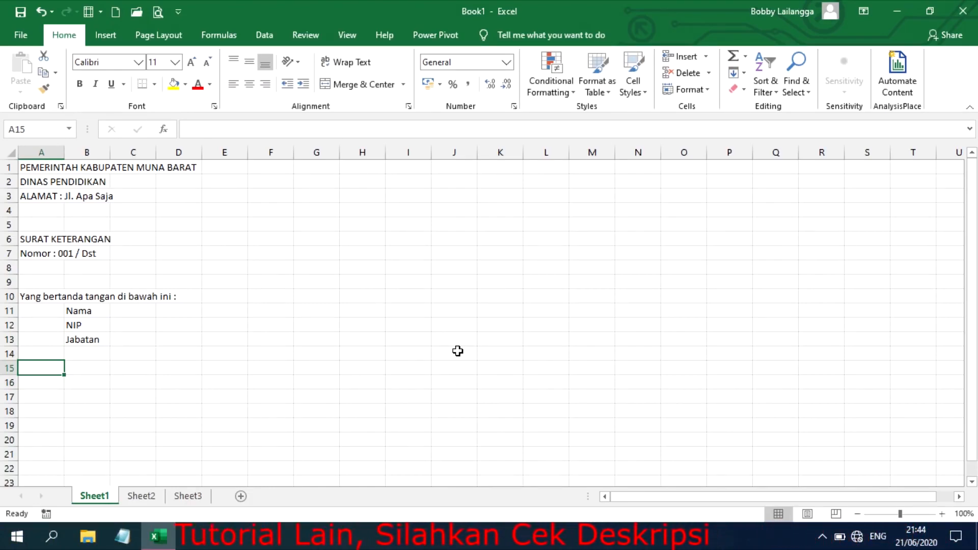
{"action": "type", "text": "Me"}
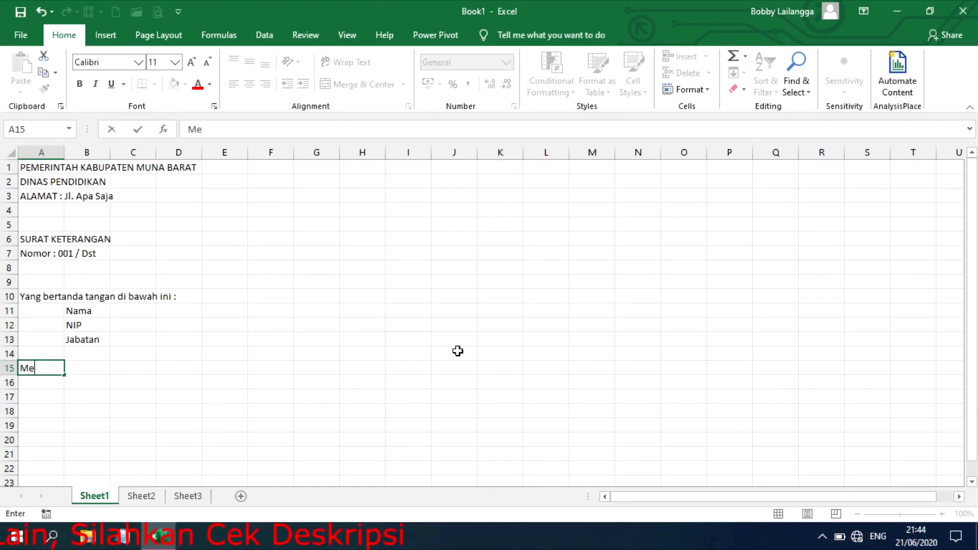
{"action": "type", "text": "nerangkan dengan s"}
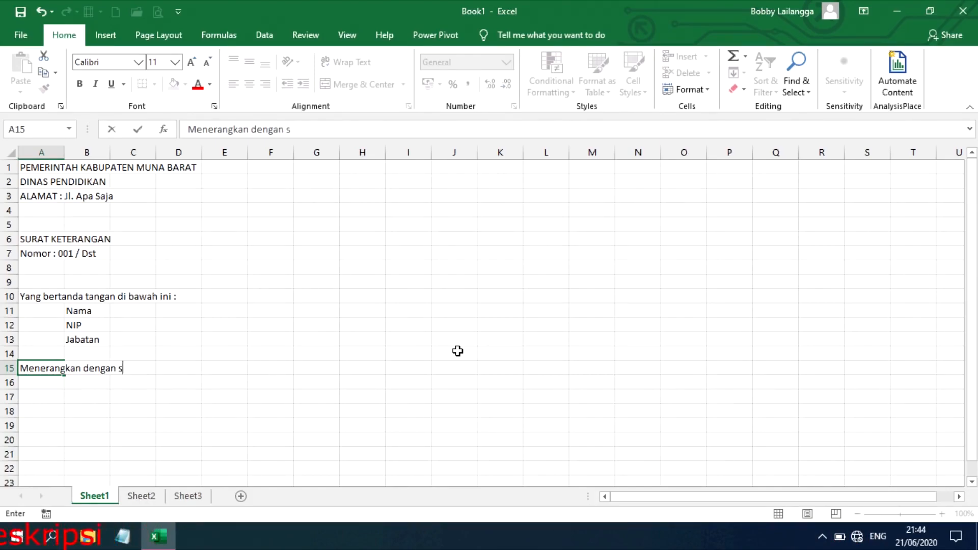
{"action": "type", "text": "esungguhn"}
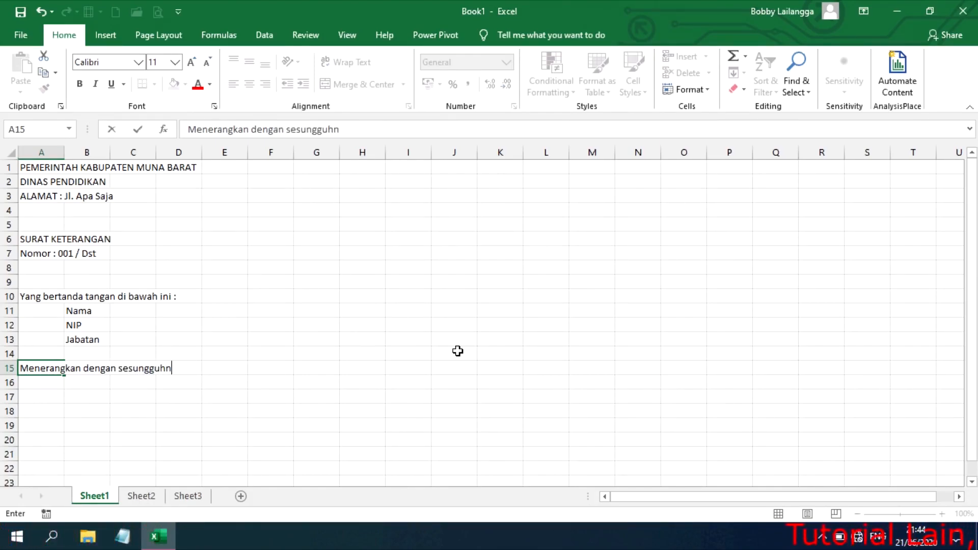
{"action": "type", "text": "ya bahwa :"}
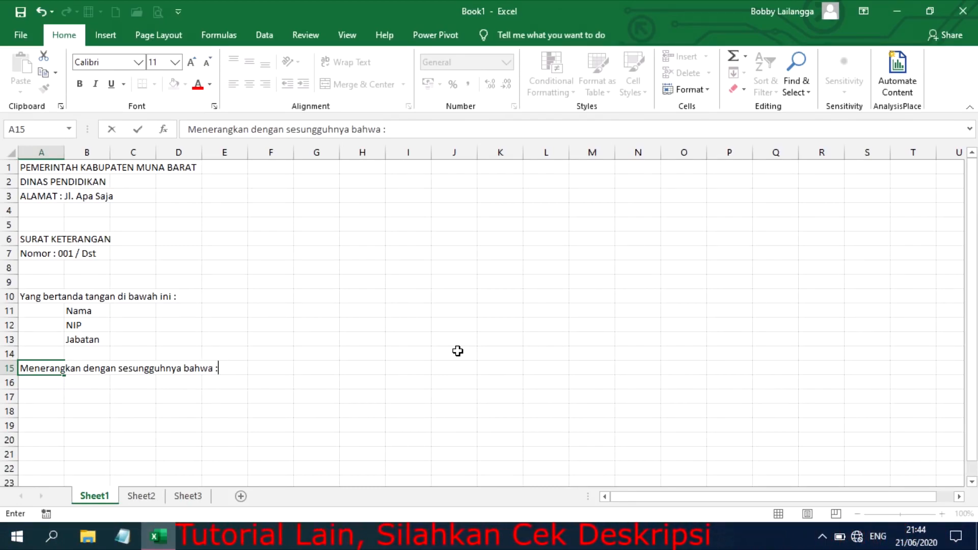
{"action": "key", "text": "Return"}
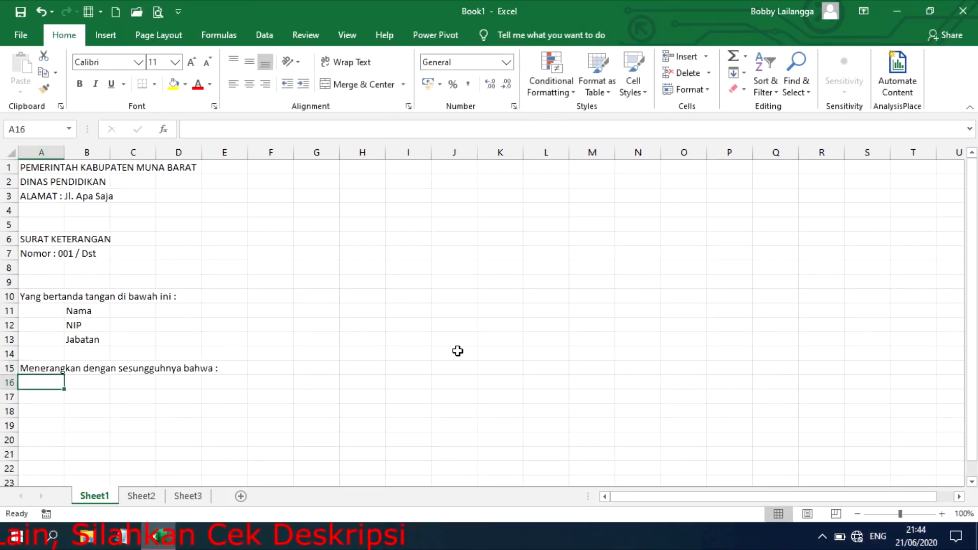
- Enter the identity labels "Nama", "NIK", "Jenis Kelamin", "Agama", "Pekerjaan" and "Alamat" in cells B16 to B21
{"action": "left_click", "coordinate": [97, 383]}
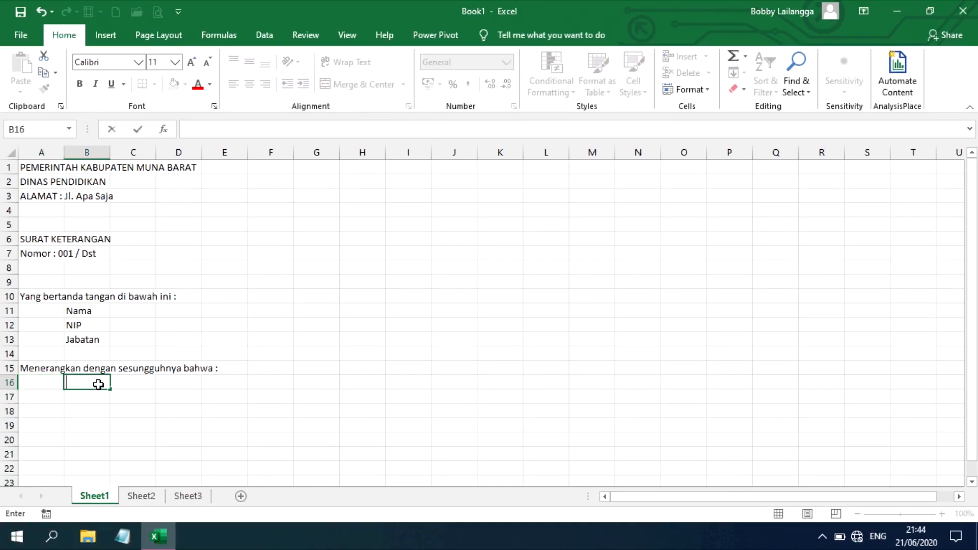
{"action": "type", "text": "ama"}
{"action": "key", "text": "Return"}
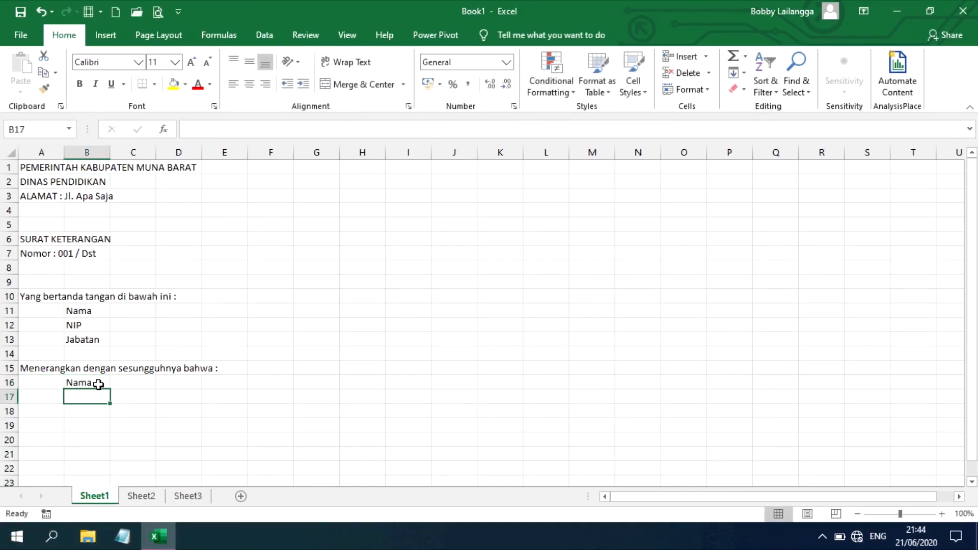
{"action": "type", "text": "NIK"}
{"action": "key", "text": "Return"}
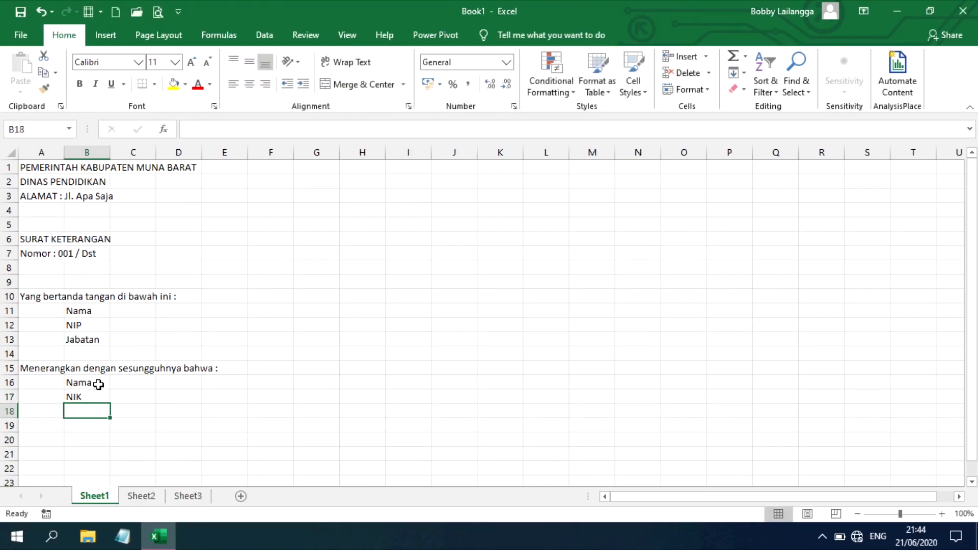
{"action": "type", "text": "Jenis Kelamin"}
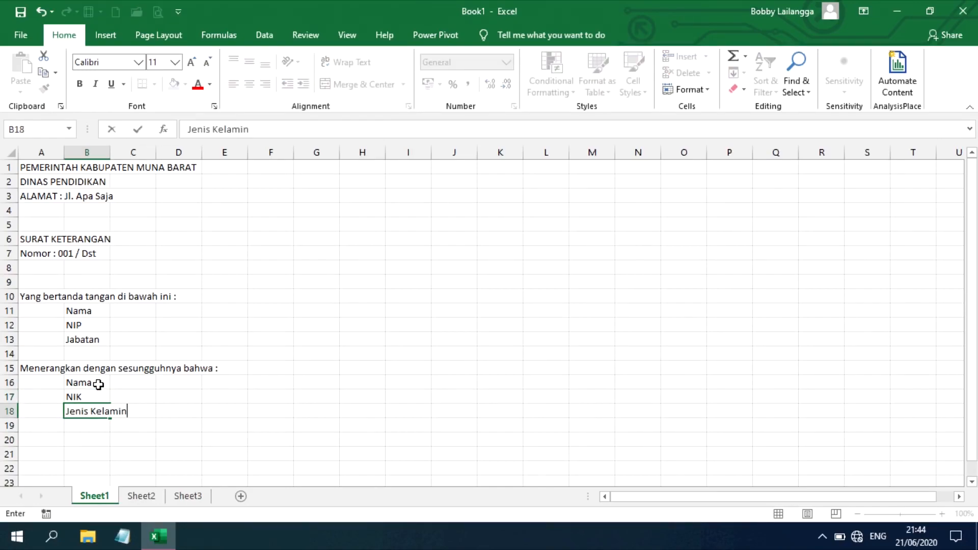
{"action": "key", "text": "Return"}
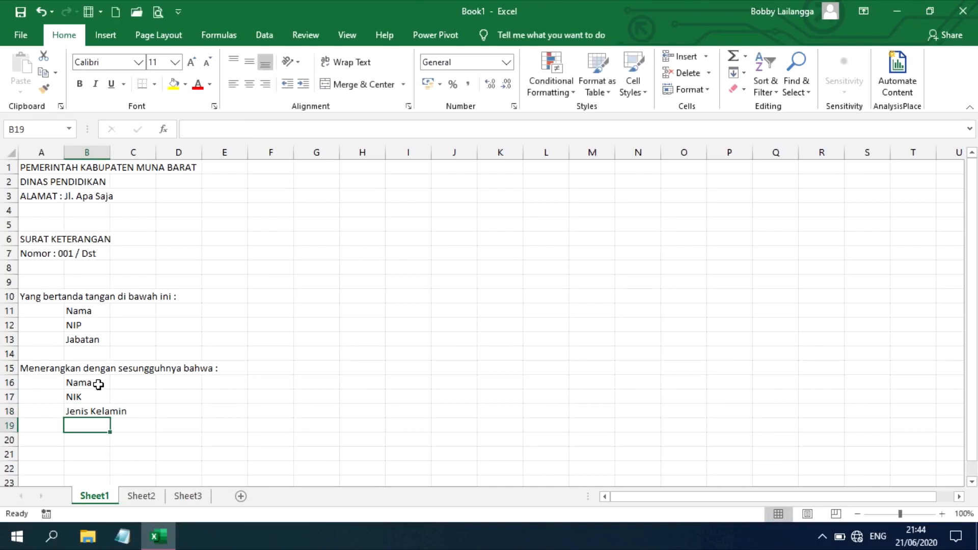
{"action": "type", "text": "Agama"}
{"action": "key", "text": "Return"}
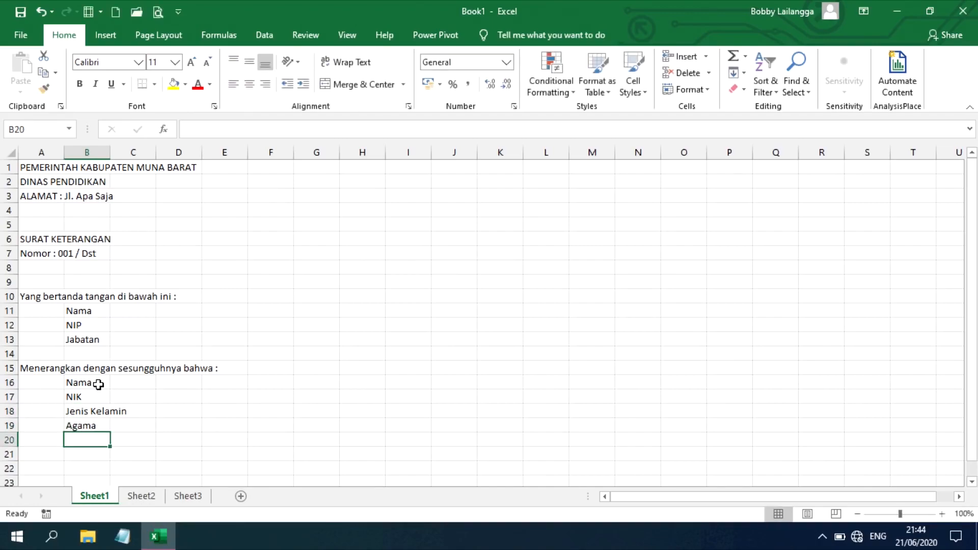
{"action": "type", "text": "Pekerjaan"}
{"action": "key", "text": "Return"}
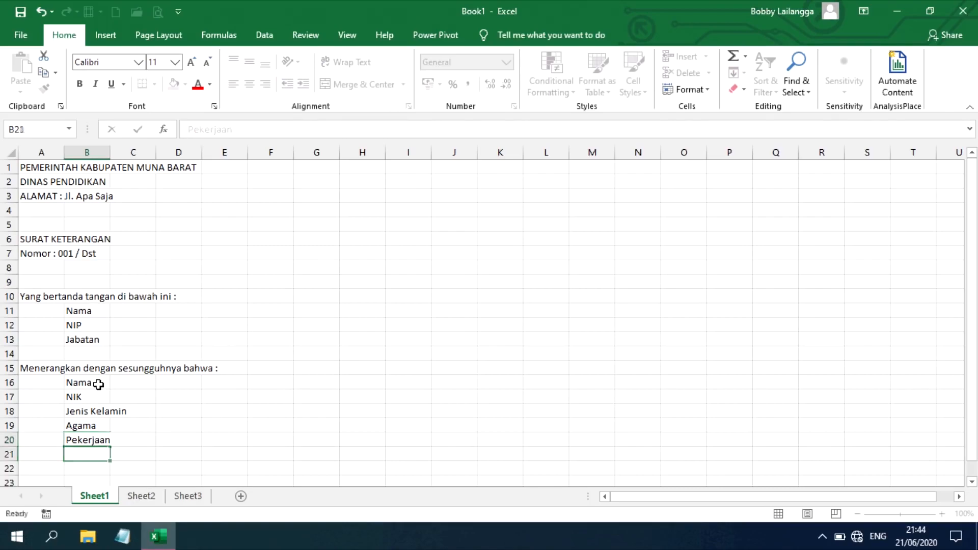
{"action": "type", "text": "Alamat"}
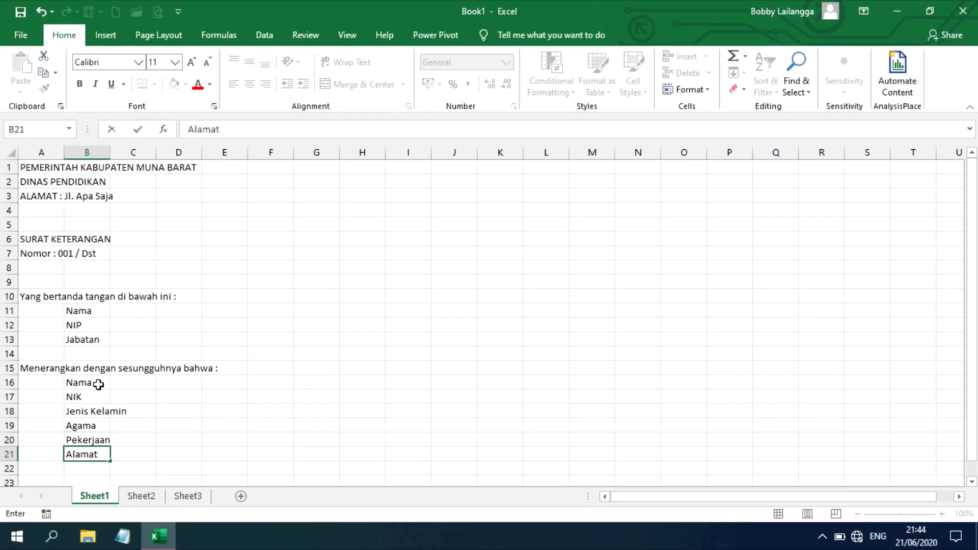
{"action": "key", "text": "Tab"}
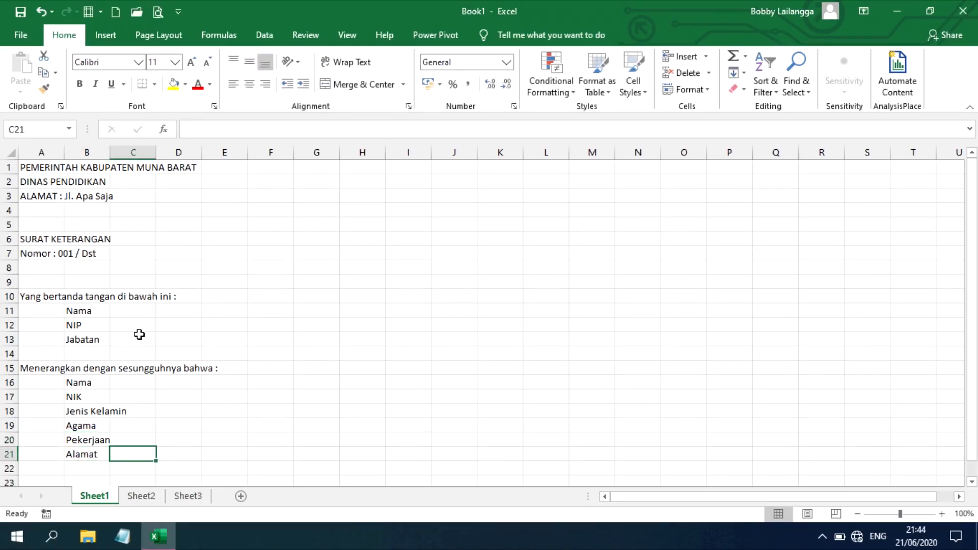
- Begin cell A23 with "Nama tersebut di atas merupakan Pegawai Negeri Sipil yang betul-betul bertugas di Dinas Pendidikan Kabupaten Muna Barat Propinsi Sulawesi Tenggara sejak tanggal 01"
{"action": "left_click", "coordinate": [125, 413]}
{"action": "scroll", "coordinate": [117, 420], "scroll_direction": "down", "scroll_amount": 2}
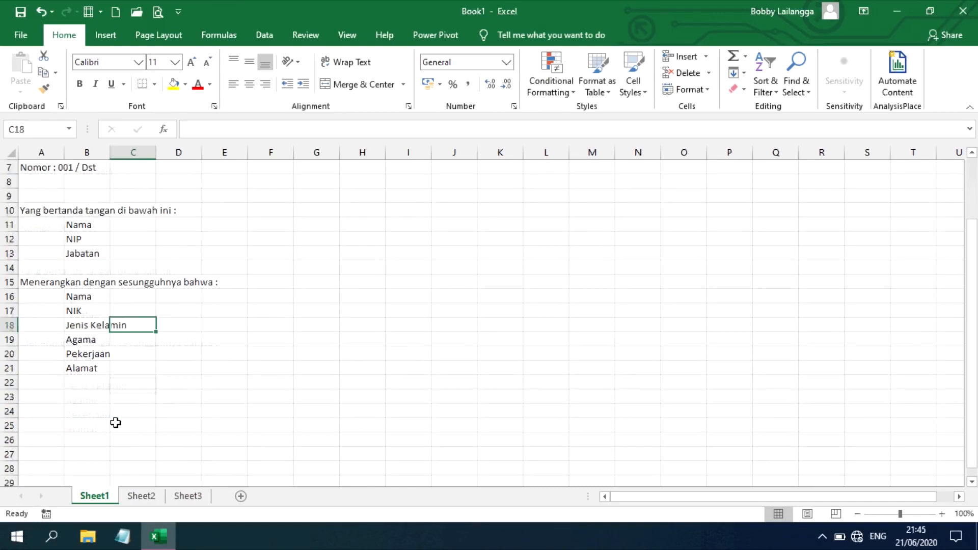
{"action": "left_click", "coordinate": [31, 398]}
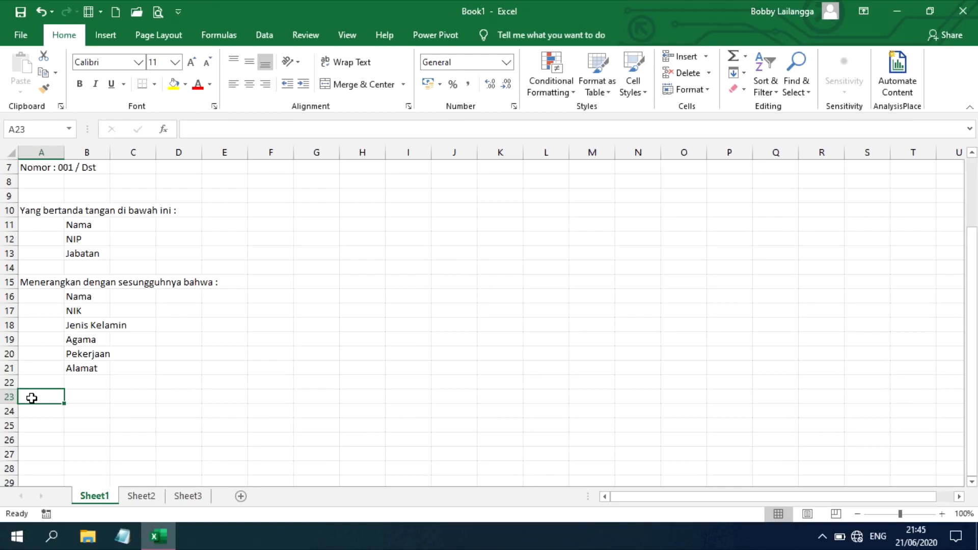
{"action": "type", "text": "Nama"}
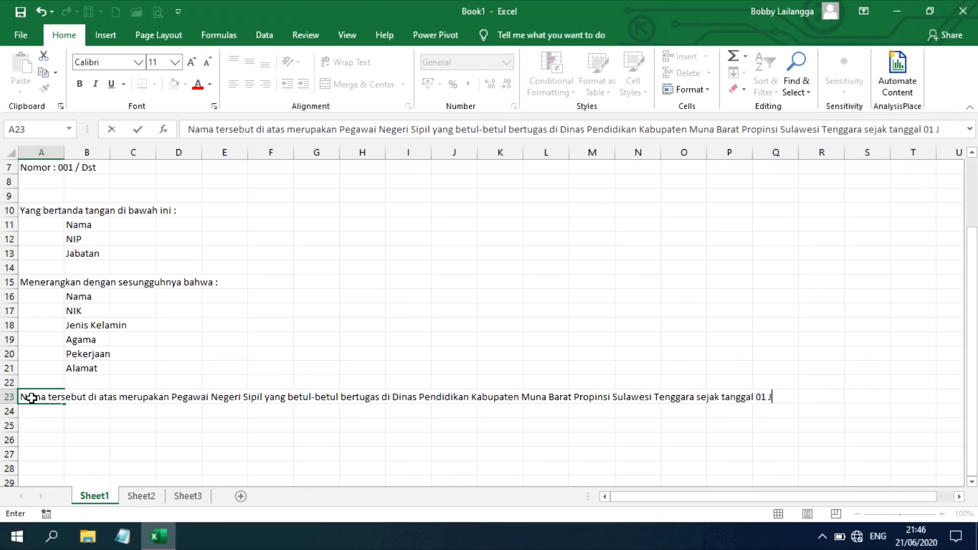
- Complete the sentence in cell A23 with "Januari 2020 sampai sekarang."
{"action": "type", "text": "anuari 202"}
{"action": "type", "text": "0 "}
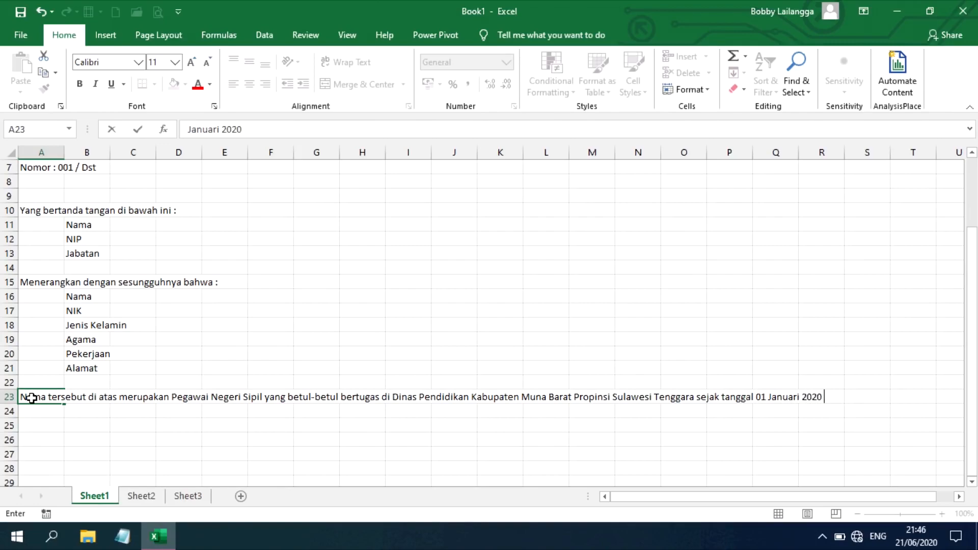
{"action": "type", "text": "sampai sekarang."}
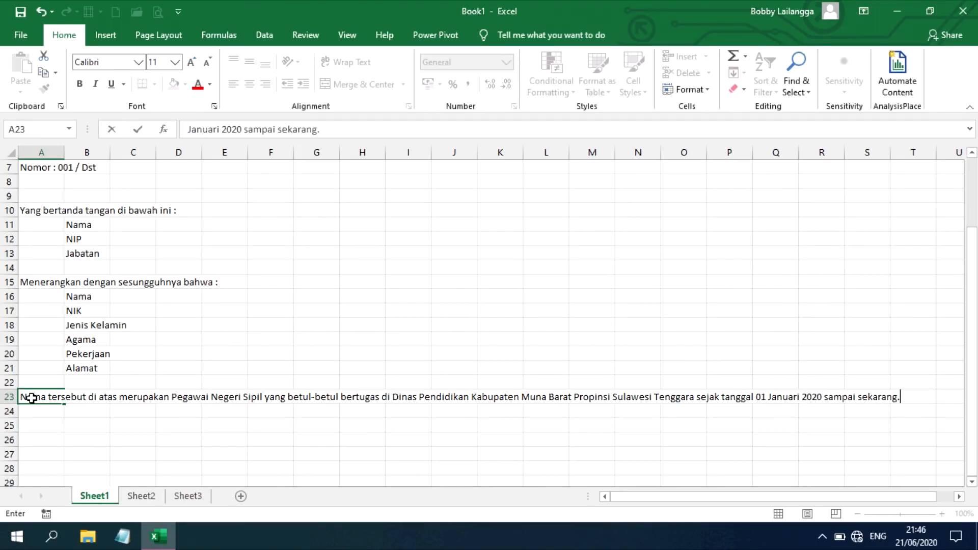
{"action": "key", "text": "Return"}
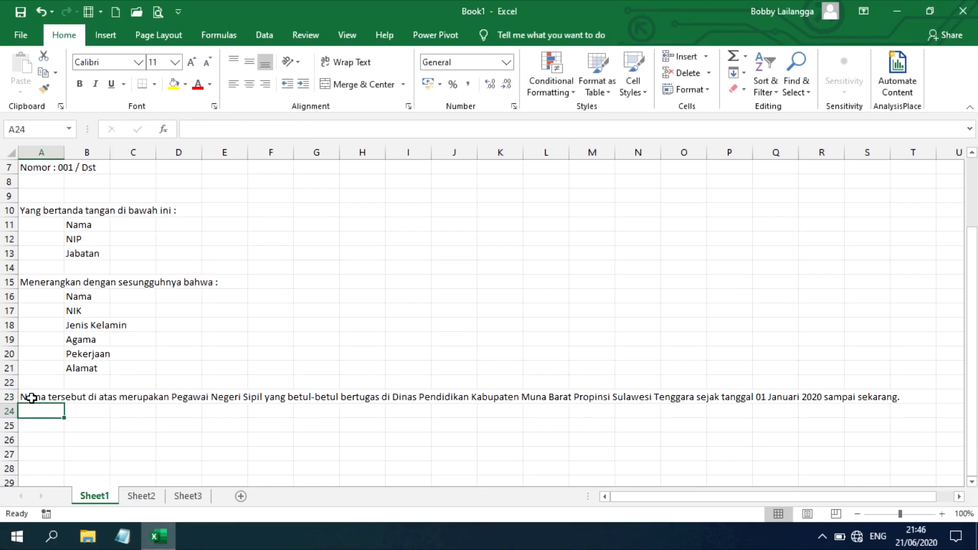
- Enter the closing sentence "Demikian Surat Keterangan ini kami buat dengan sebenar-benarnya dengan memperhatikan peraturan perundang-undangan yang berlaku." in cell A25
{"action": "key", "text": "Return"}
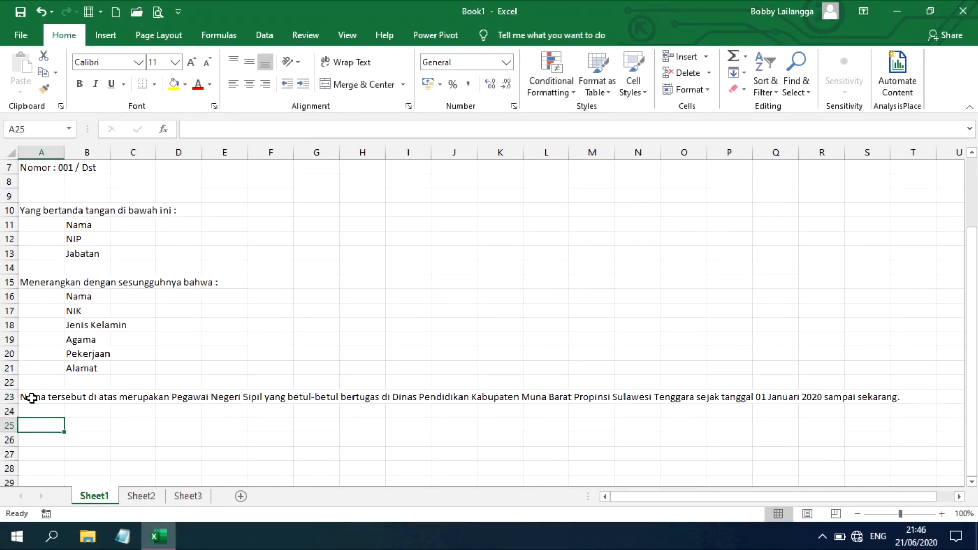
{"action": "type", "text": "D"}
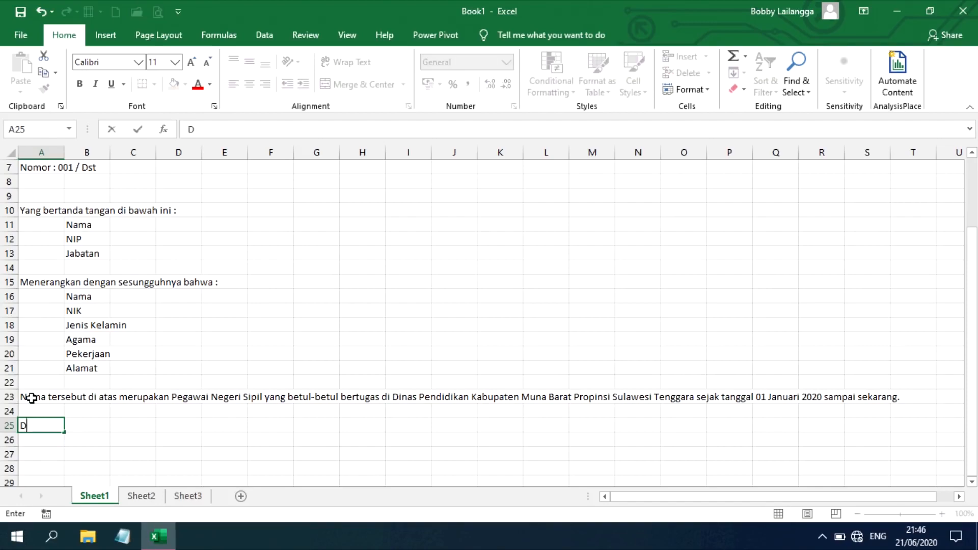
{"action": "type", "text": "emikian S"}
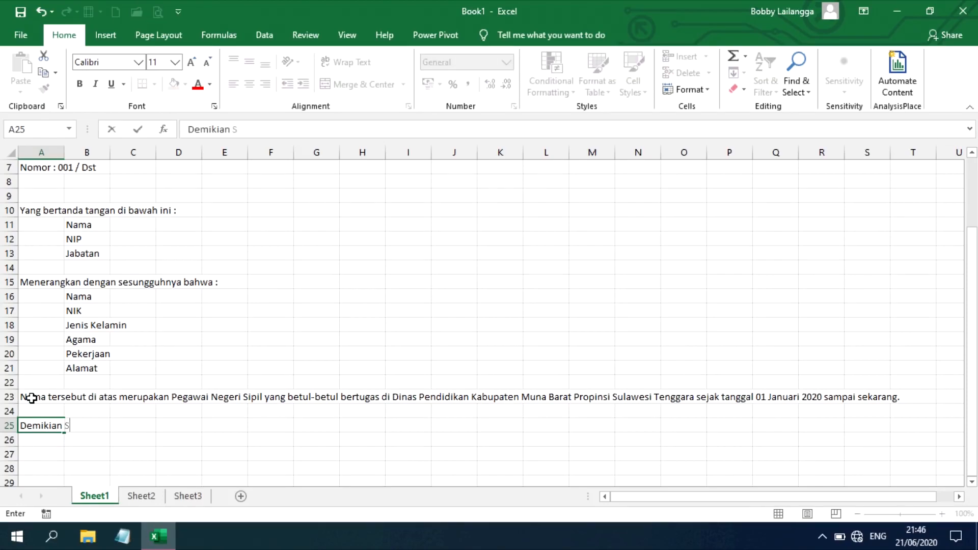
{"action": "type", "text": "urat Keteranga"}
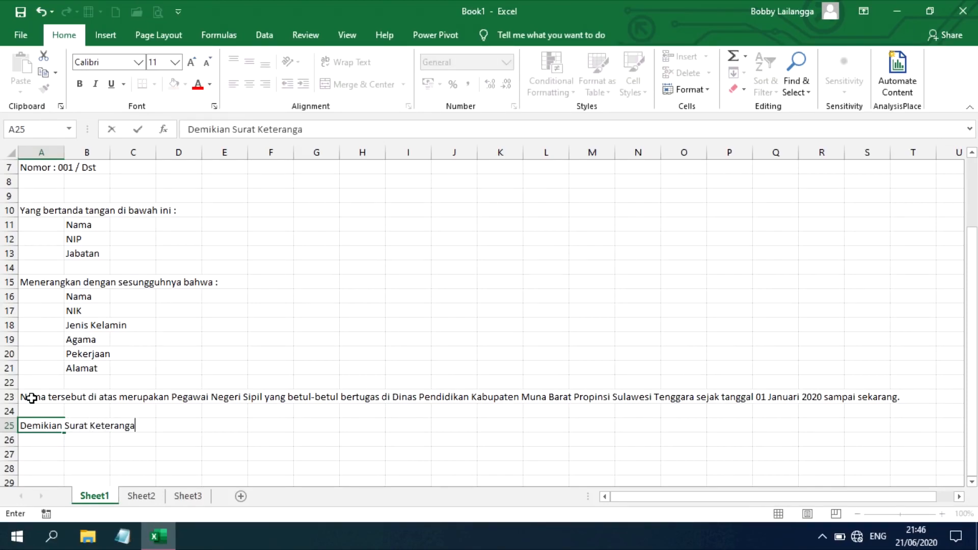
{"action": "type", "text": "n ini kami bat"}
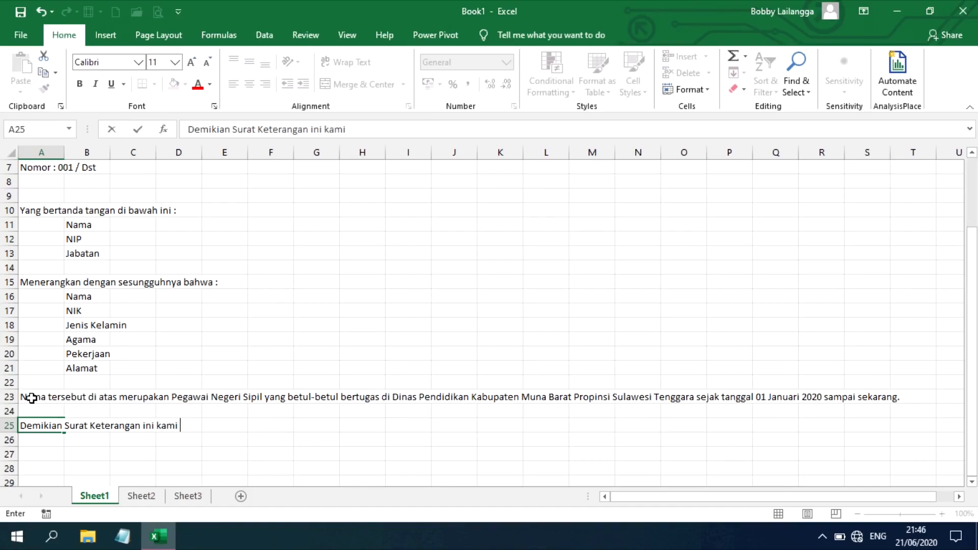
{"action": "key", "text": "BackSpace"}
{"action": "key", "text": "BackSpace"}
{"action": "key", "text": "BackSpace"}
{"action": "key", "text": "BackSpace"}
{"action": "type", "text": "buat dengan s"}
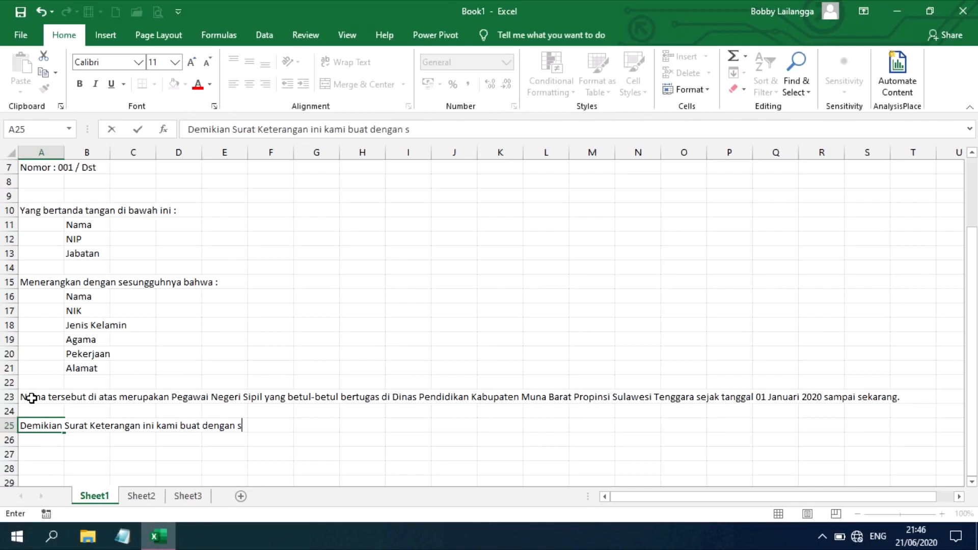
{"action": "type", "text": "ebenar-benarnya"}
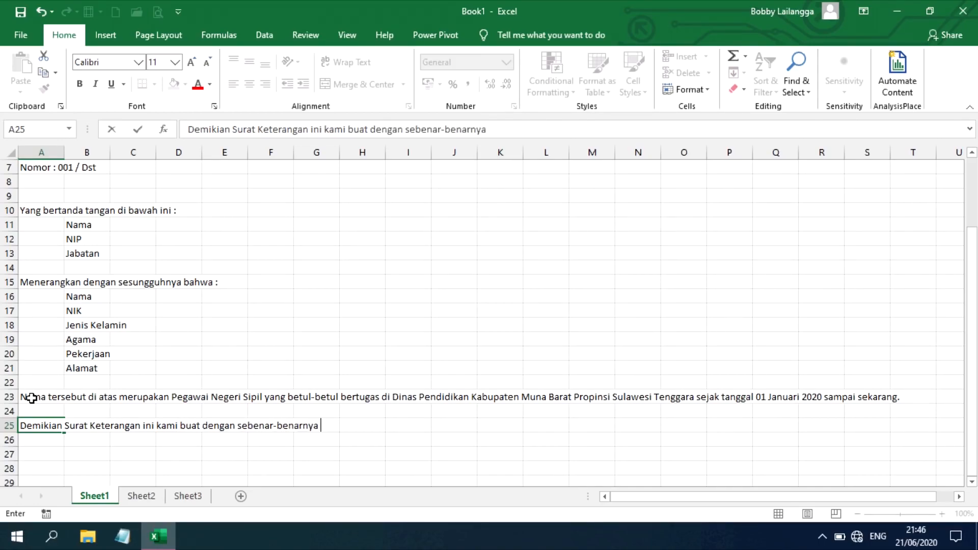
{"action": "type", "text": " dengan memperhatika"}
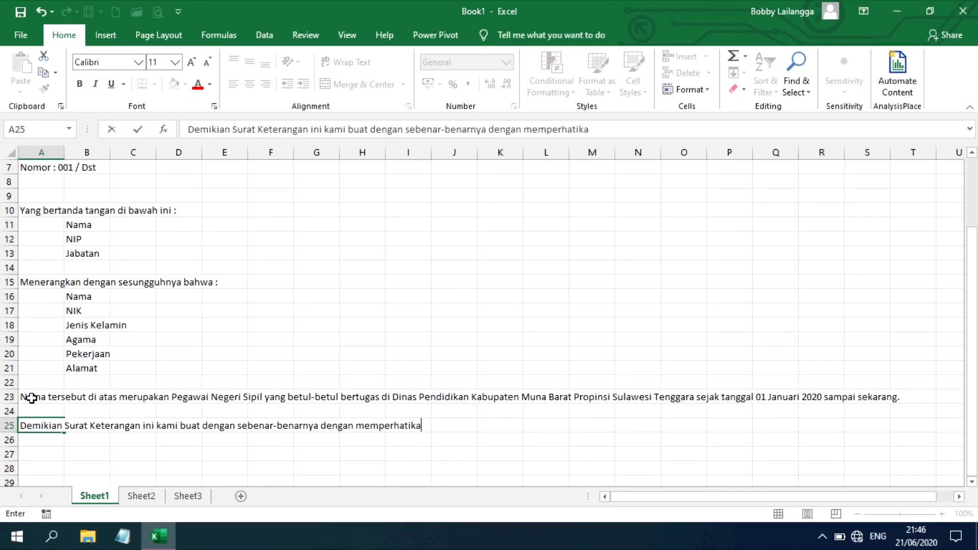
{"action": "type", "text": "n peraturan perun"}
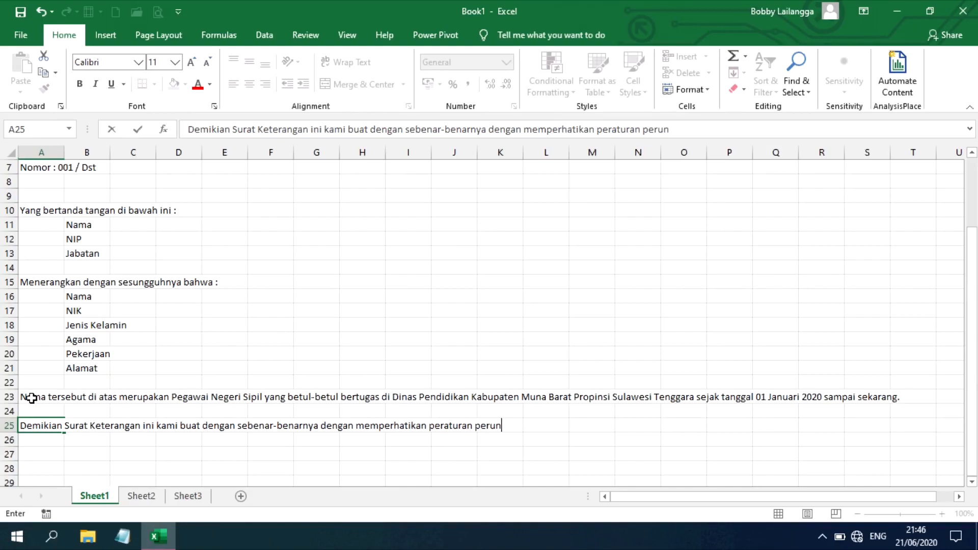
{"action": "type", "text": "dang-undangan yang er"}
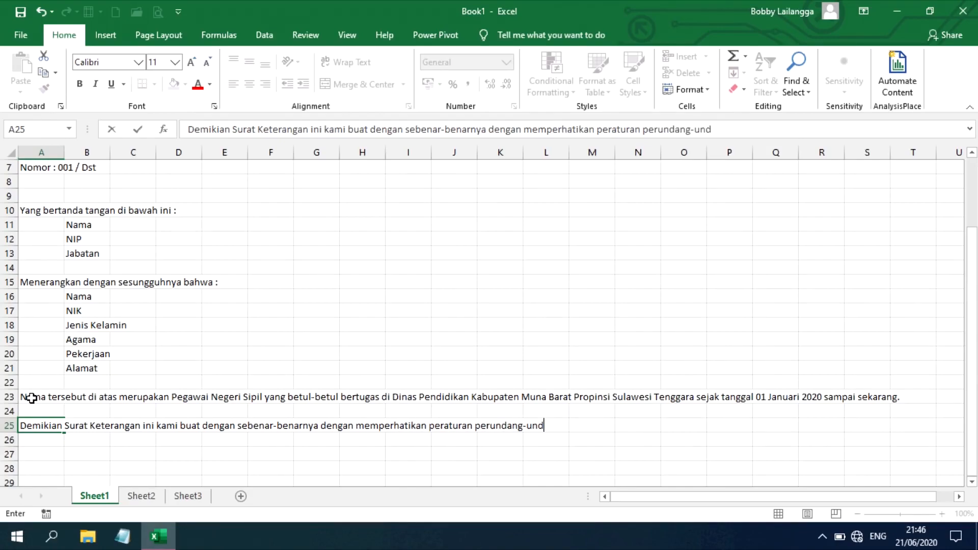
{"action": "key", "text": "BackSpace"}
{"action": "key", "text": "BackSpace"}
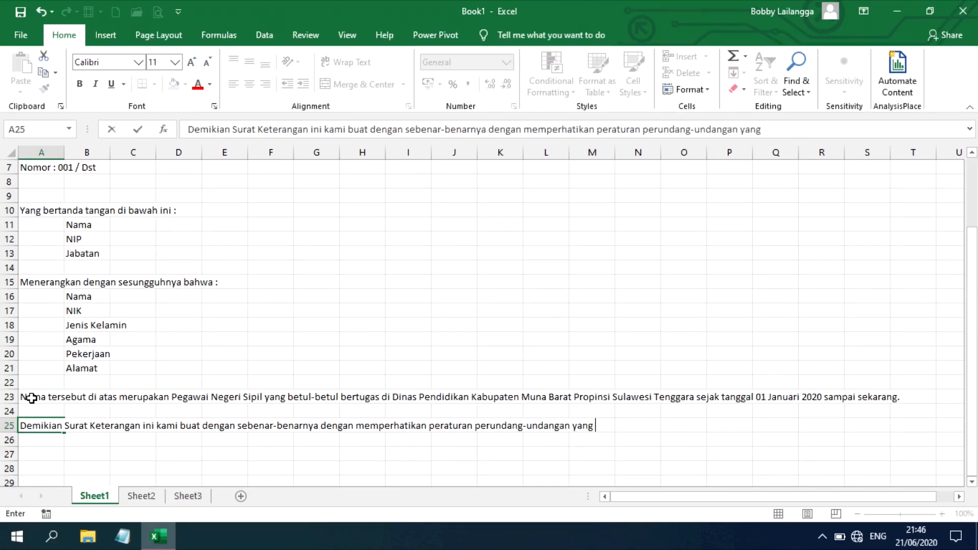
{"action": "type", "text": "berlak"}
{"action": "key", "text": "Return"}
{"action": "key", "text": "Return"}
{"action": "key", "text": "Return"}
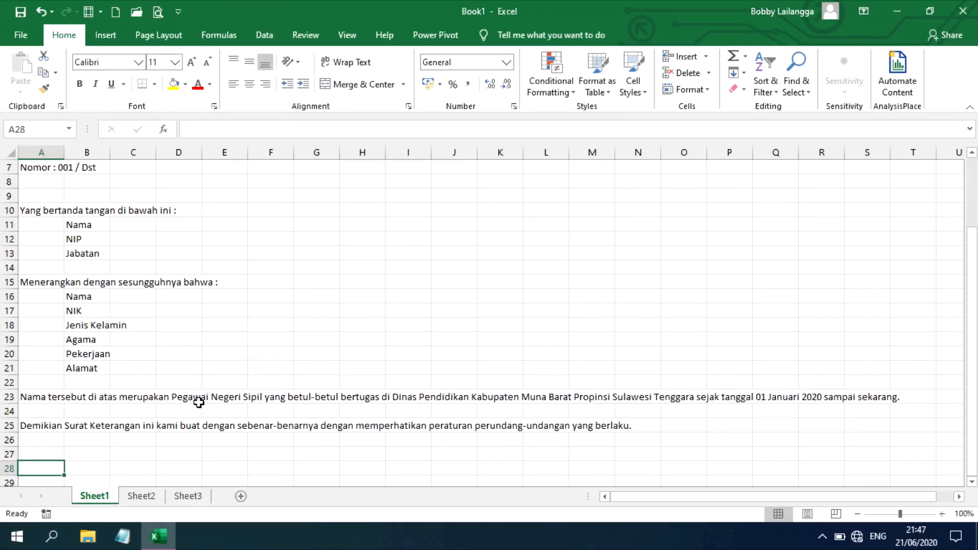
- Enter a colon in each of cells C11 to C13, beside the signatory labels Nama, NIP and Jabatan
{"action": "scroll", "coordinate": [199, 402], "scroll_direction": "up", "scroll_amount": 2}
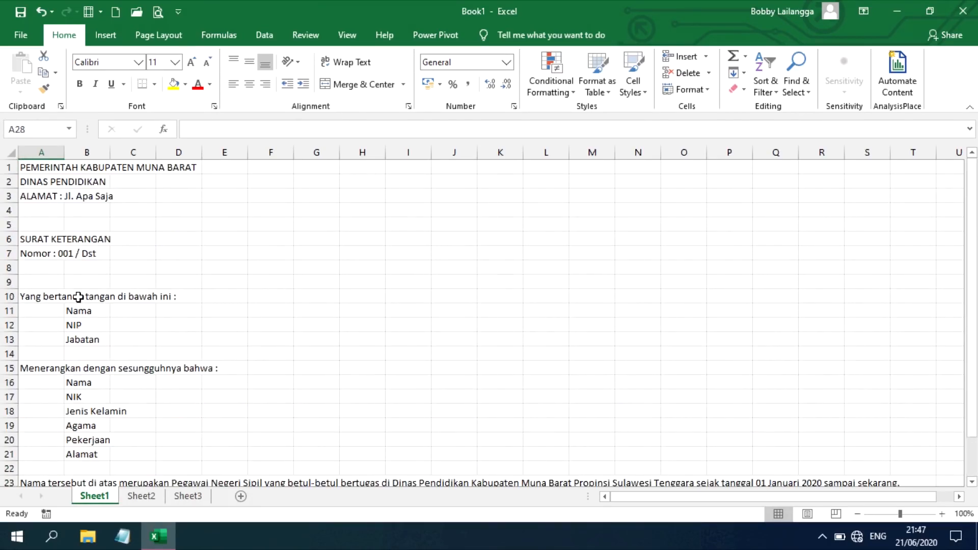
{"action": "left_click", "coordinate": [144, 309]}
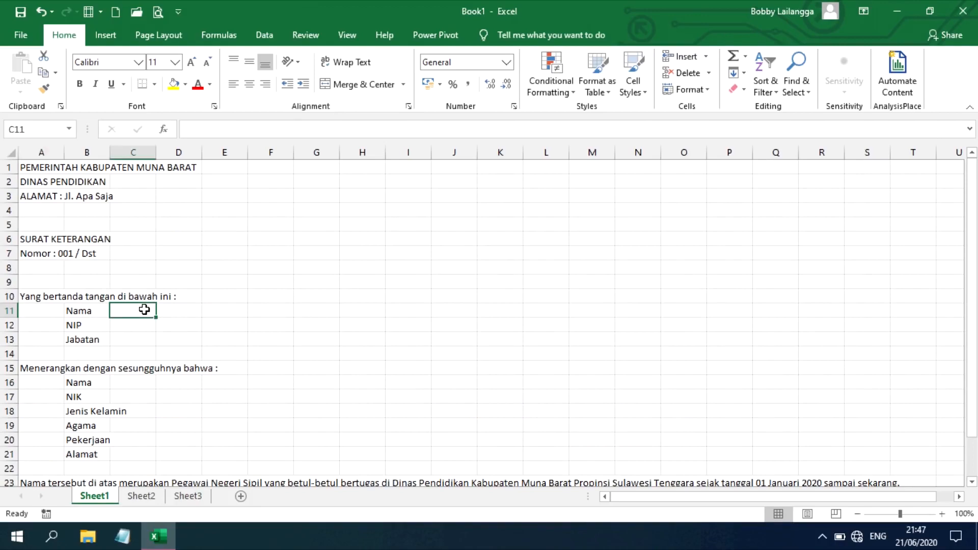
{"action": "type", "text": ":"}
{"action": "key", "text": "Return"}
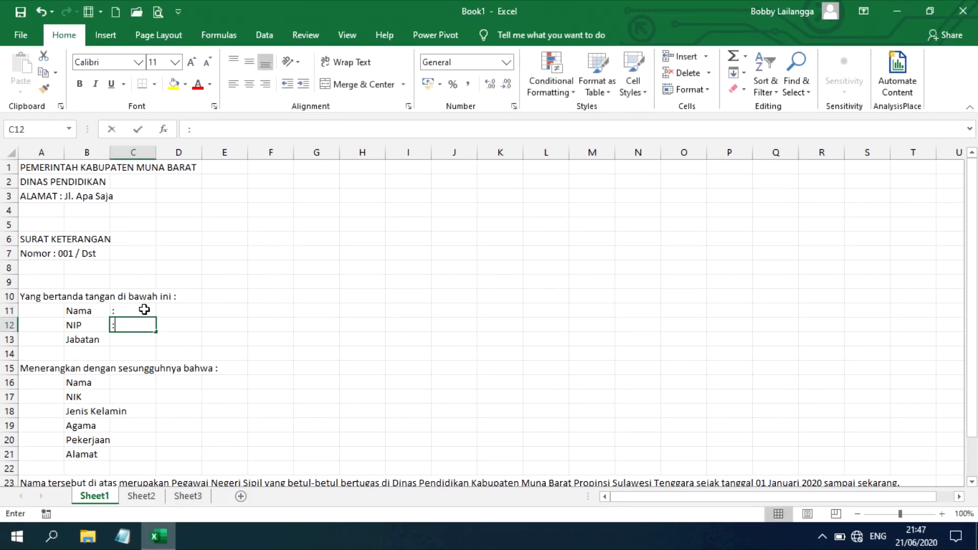
{"action": "type", "text": ":"}
{"action": "key", "text": "Return"}
{"action": "type", "text": ":"}
{"action": "key", "text": "Return"}
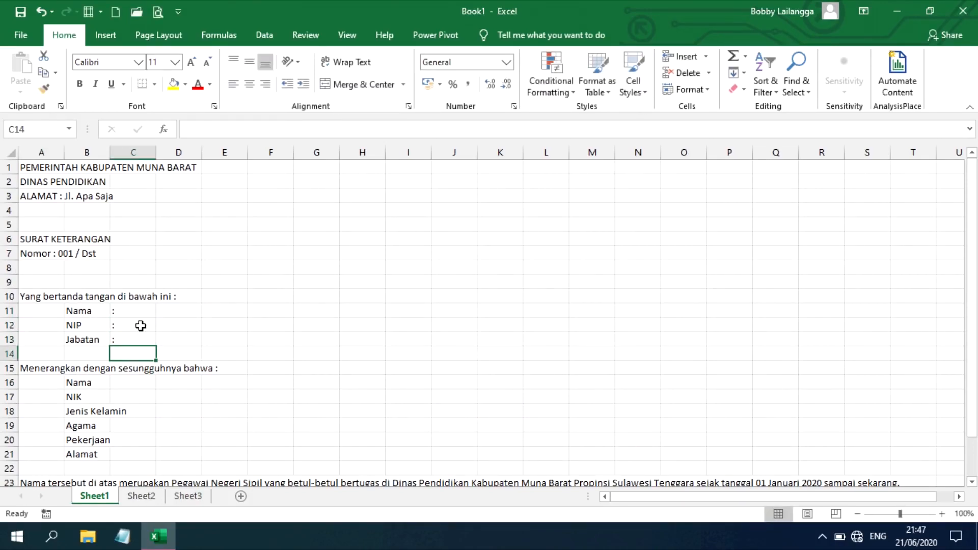
- Enter a colon in cell C16, beside the second Nama label
{"action": "left_click", "coordinate": [141, 385]}
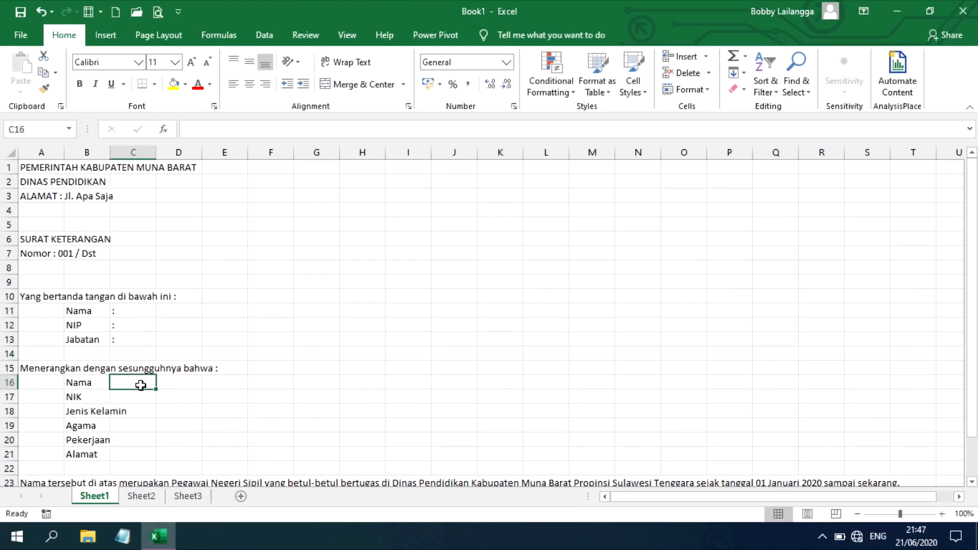
{"action": "type", "text": ":"}
{"action": "key", "text": "Return"}
- Enter a colon in each of cells C17 to C21, beside the labels from NIK to Alamat
{"action": "type", "text": ":"}
{"action": "key", "text": "Return"}
{"action": "type", "text": ":"}
{"action": "key", "text": "Return"}
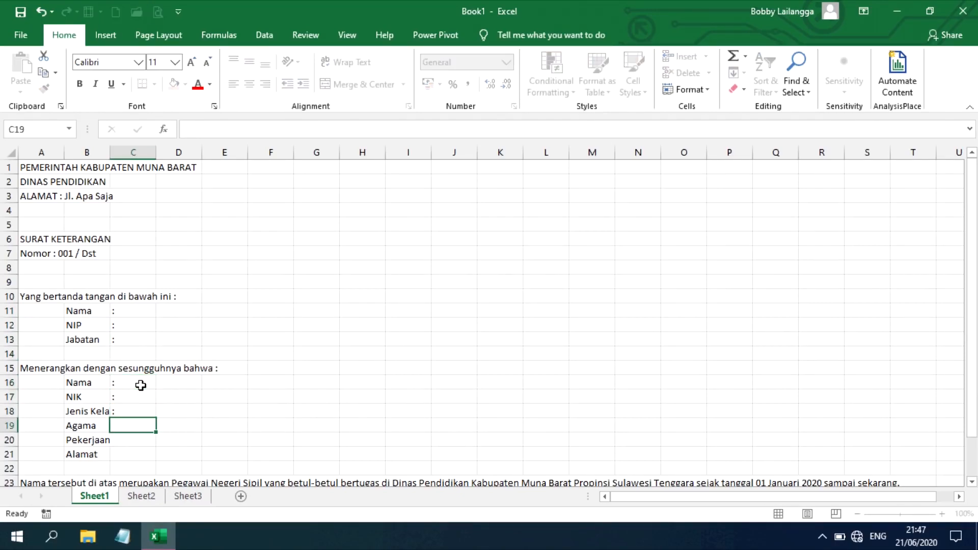
{"action": "type", "text": ":"}
{"action": "key", "text": "Return"}
{"action": "type", "text": ":"}
{"action": "key", "text": "Return"}
{"action": "type", "text": ":"}
{"action": "key", "text": "Return"}
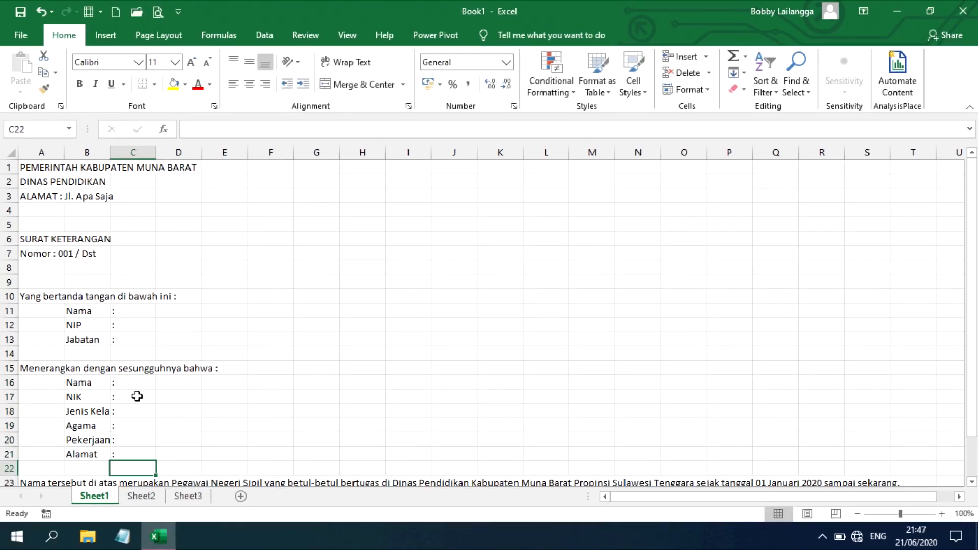
- Clear the colons from cells C17 to C21 and select cell C16
{"action": "left_click", "coordinate": [137, 396]}
{"action": "left_click_drag", "start_coordinate": [137, 396], "coordinate": [122, 458]}
{"action": "key", "text": "Delete"}
{"action": "left_click", "coordinate": [139, 384]}
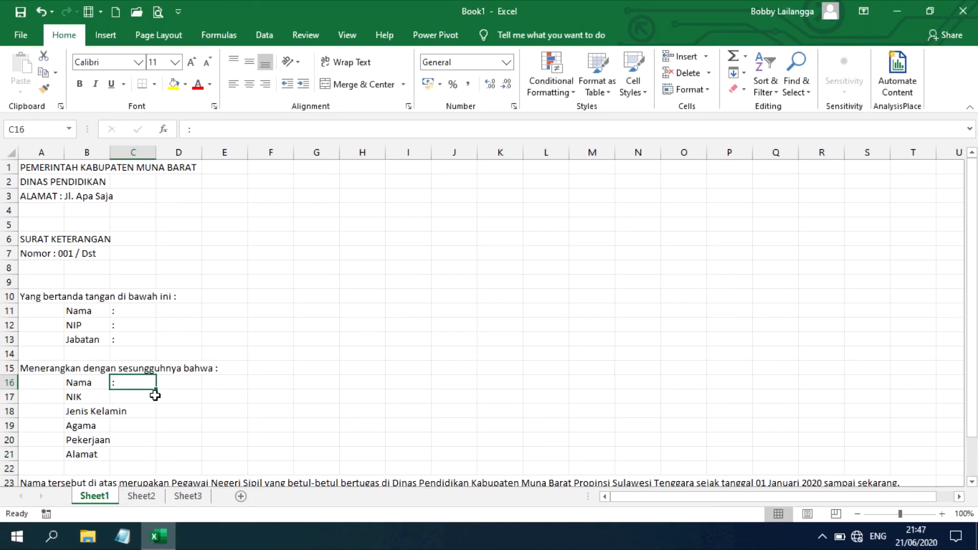
- Fill the colon in cell C16 down through C21, beside the labels from NIK to Alamat
{"action": "left_click_drag", "start_coordinate": [156, 391], "coordinate": [155, 455]}
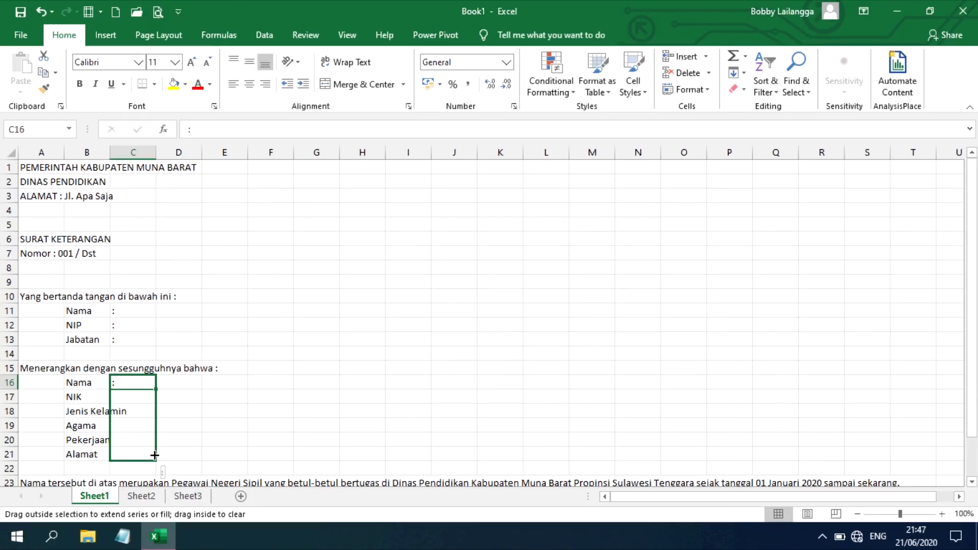
{"action": "left_click_drag", "start_coordinate": [155, 455], "coordinate": [155, 456]}
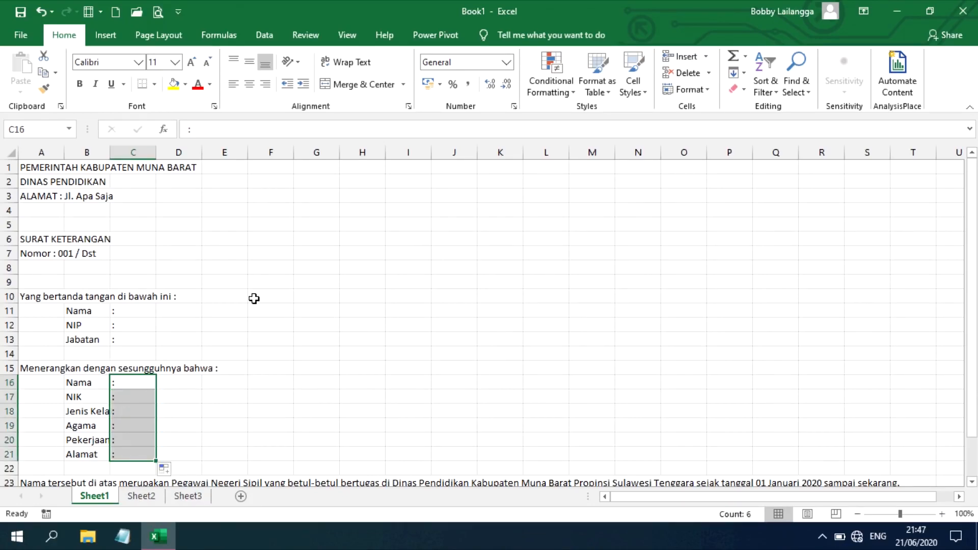
{"action": "left_click", "coordinate": [157, 293]}
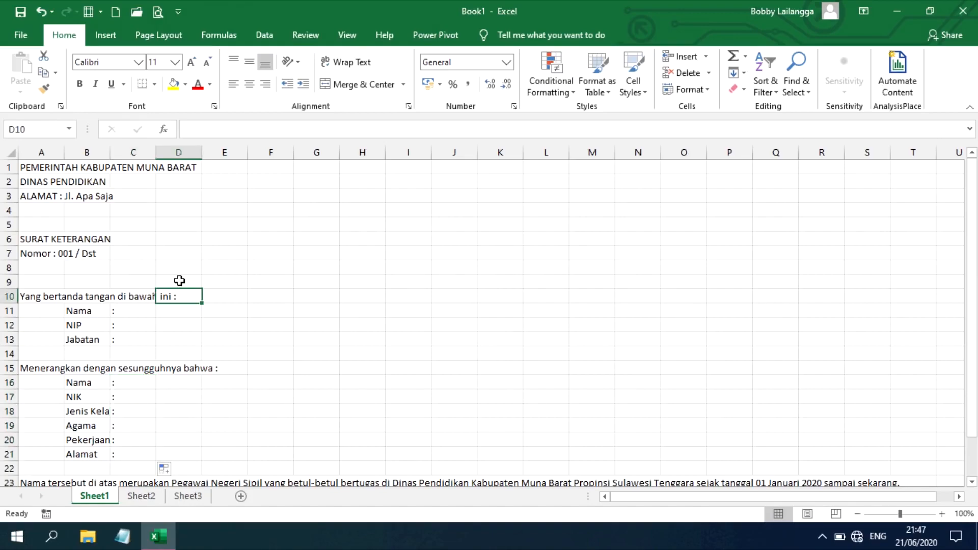
- Widen column B to fit the full Jenis Kelamin label, narrow columns A and C, and widen column D
{"action": "left_click", "coordinate": [99, 411]}
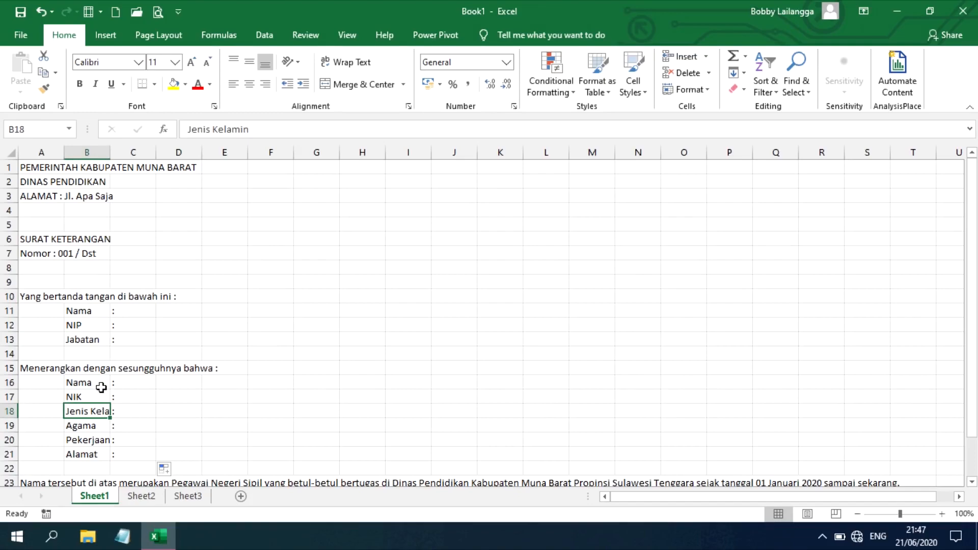
{"action": "left_click_drag", "start_coordinate": [110, 153], "coordinate": [148, 162]}
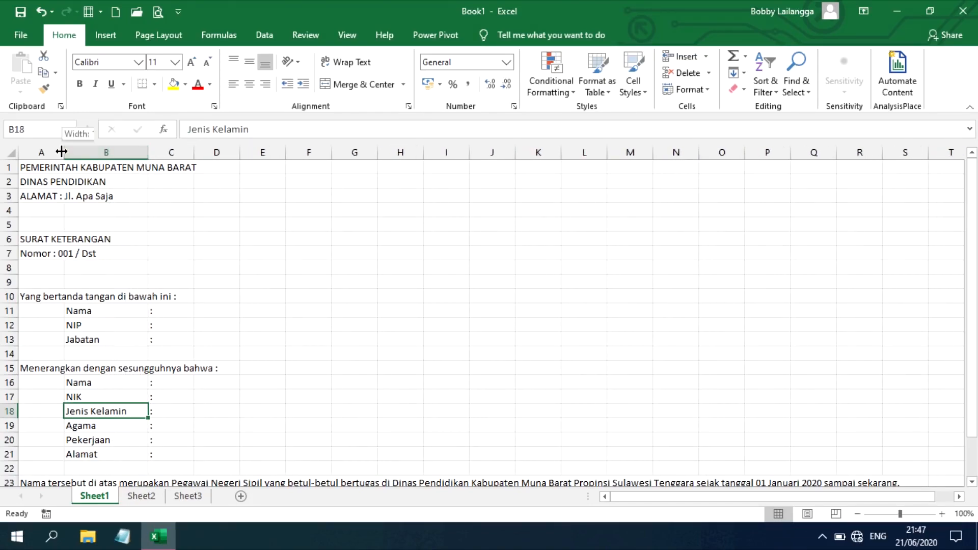
{"action": "left_click_drag", "start_coordinate": [64, 153], "coordinate": [43, 179]}
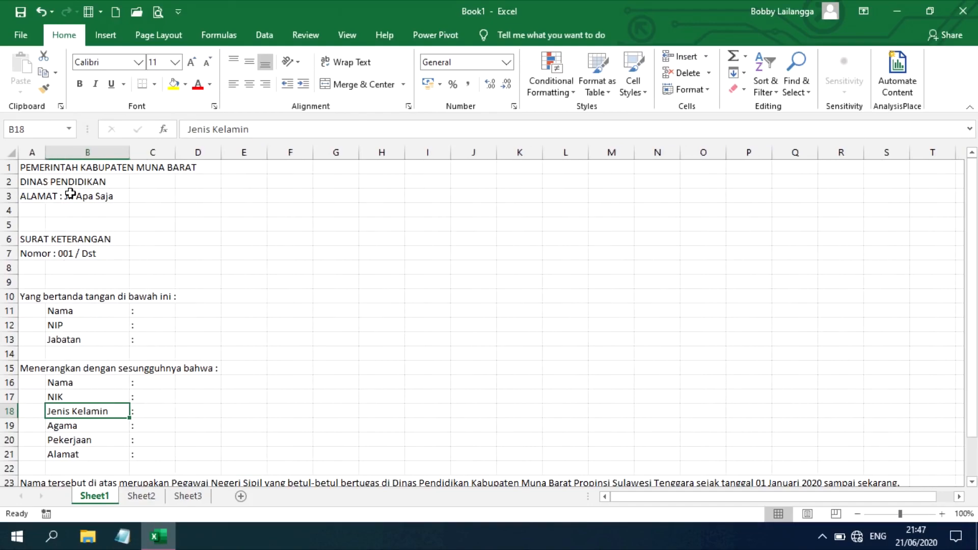
{"action": "left_click_drag", "start_coordinate": [181, 149], "coordinate": [252, 169]}
- Enter the signatory's name in D11, the NIP number in D12 and the position Kepala Dinas in D13
{"action": "left_click", "coordinate": [153, 311]}
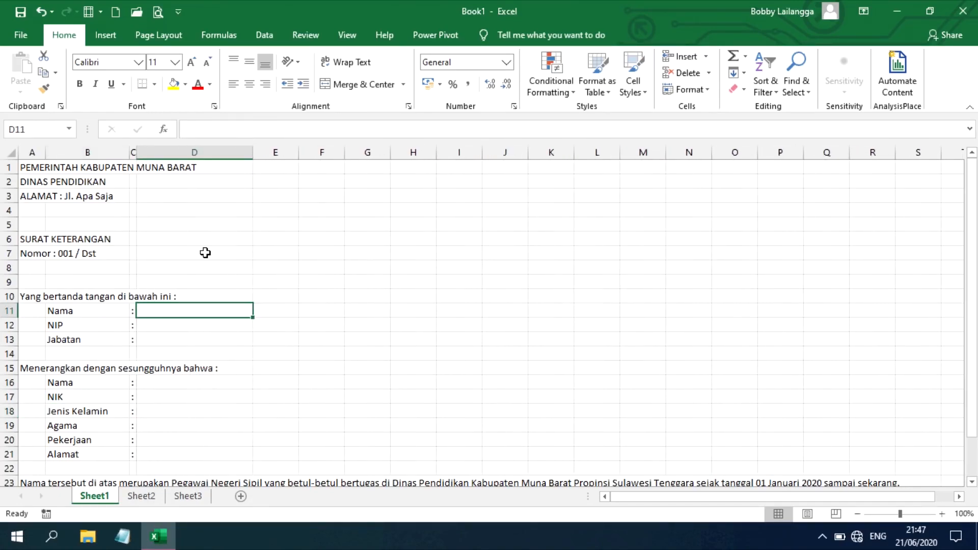
{"action": "left_click", "coordinate": [178, 291]}
{"action": "left_click", "coordinate": [178, 310]}
{"action": "type", "text": "JERIKO"}
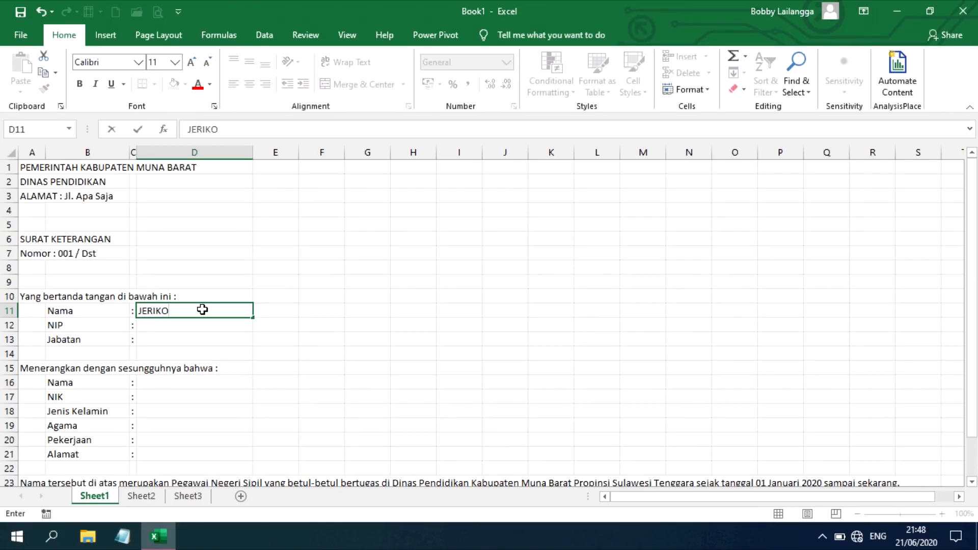
{"action": "key", "text": "Return"}
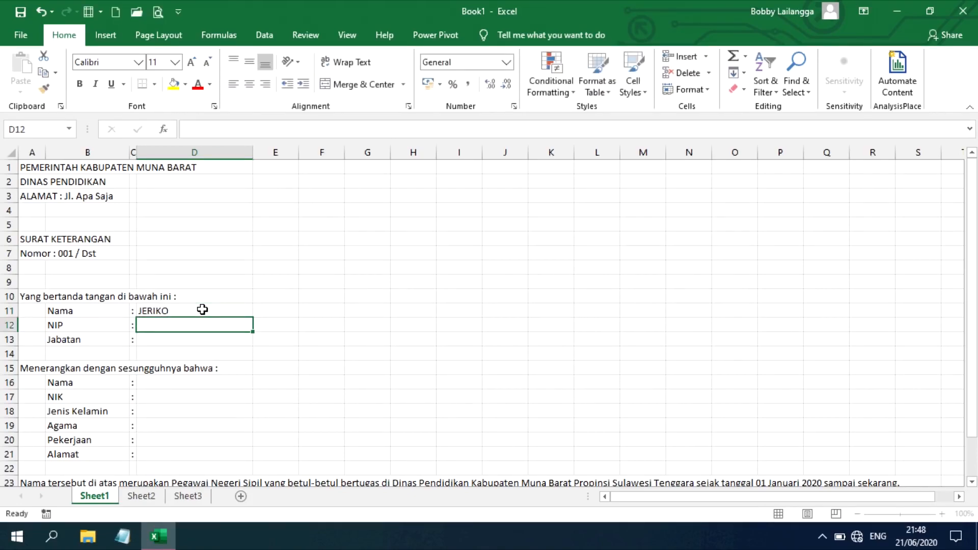
{"action": "type", "text": "123456789"}
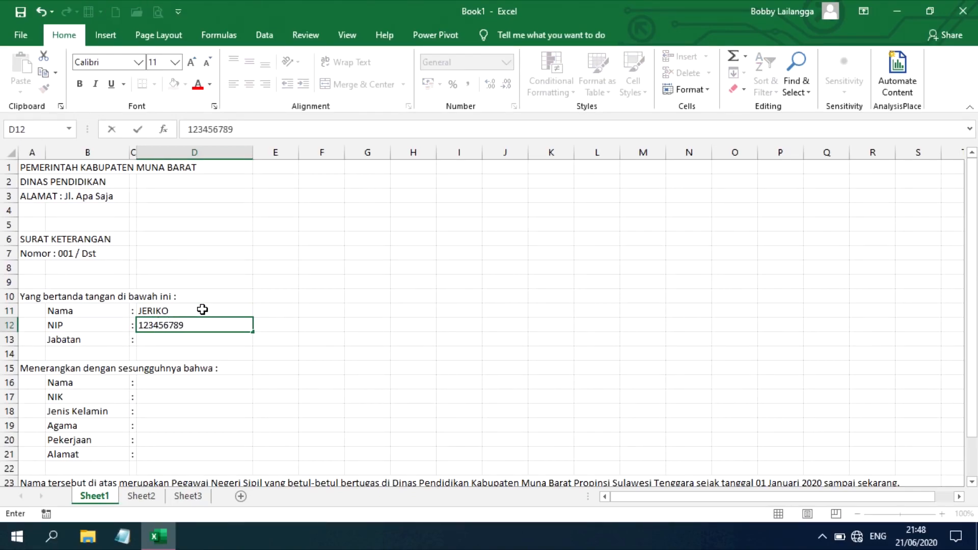
{"action": "key", "text": "Return"}
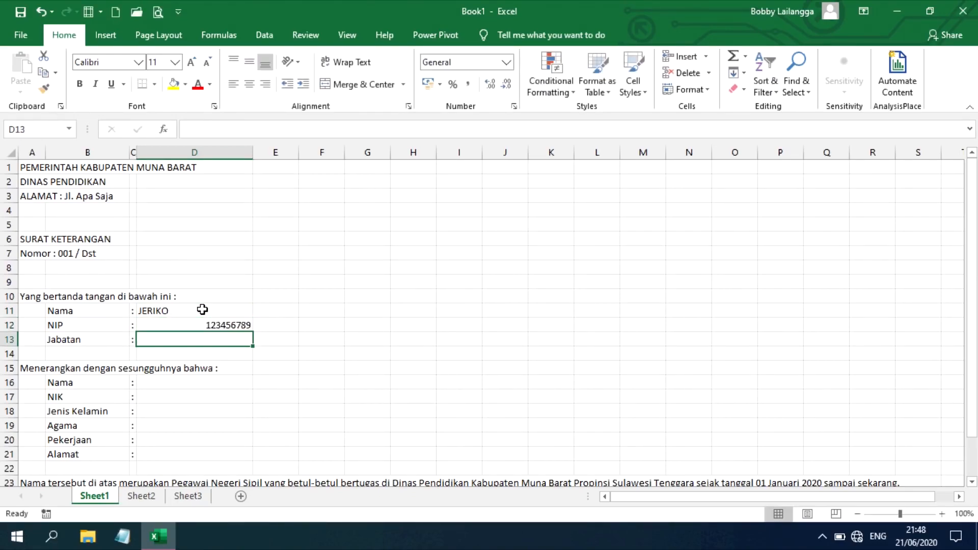
{"action": "type", "text": "Kepala Dinas"}
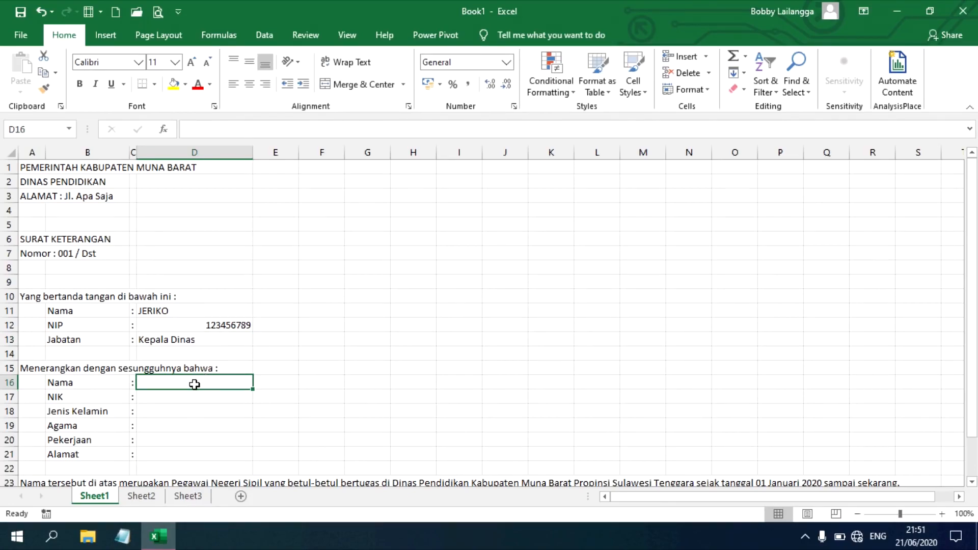
- Insert a row above the NIK row and enter the label NIP in B17 with a colon in C17
{"action": "left_click", "coordinate": [73, 396]}
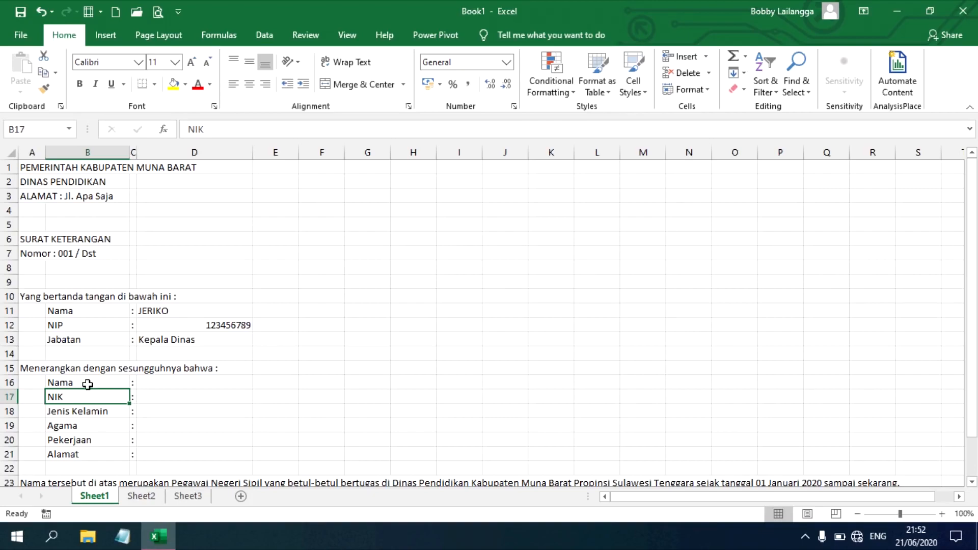
{"action": "right_click", "coordinate": [8, 396]}
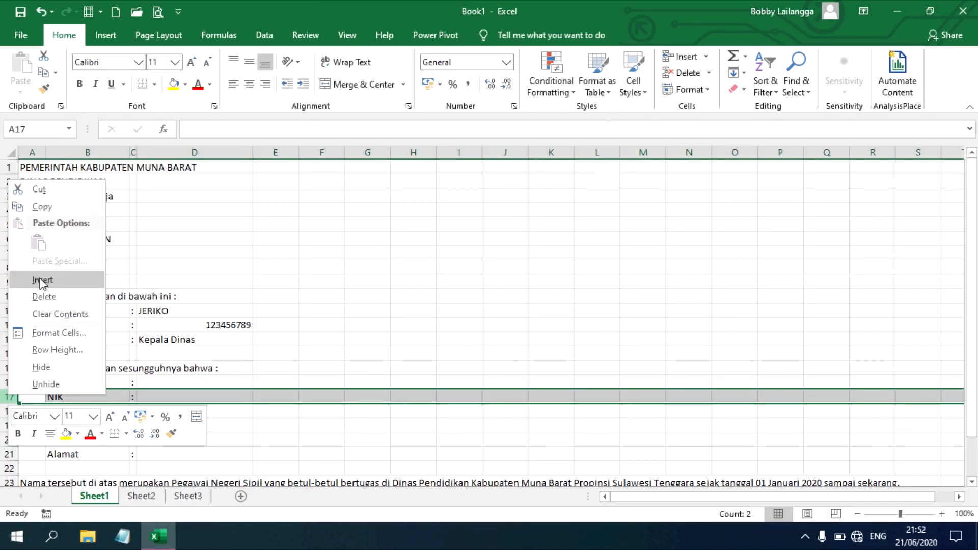
{"action": "left_click", "coordinate": [49, 348]}
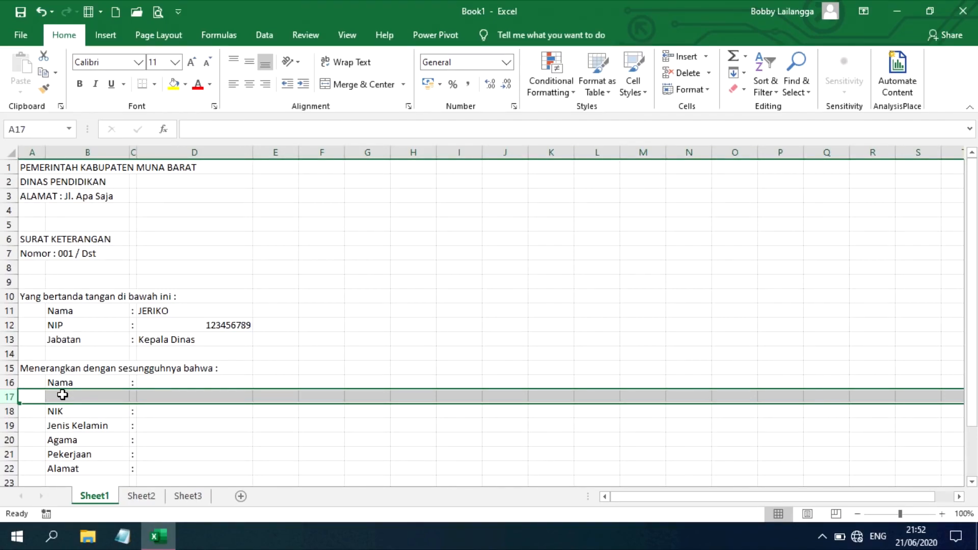
{"action": "left_click", "coordinate": [62, 395]}
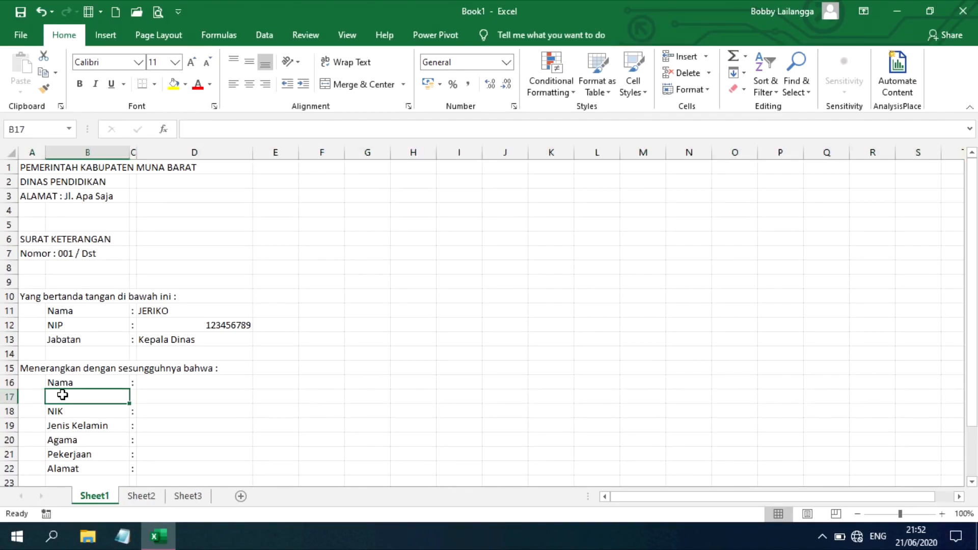
{"action": "type", "text": "NIK"}
{"action": "key", "text": "Tab"}
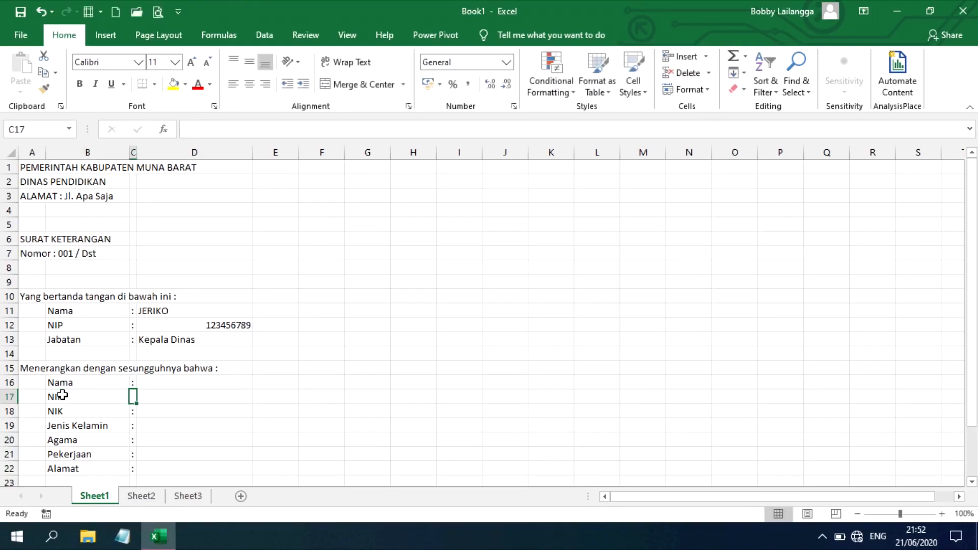
{"action": "type", "text": ":"}
{"action": "key", "text": "Tab"}
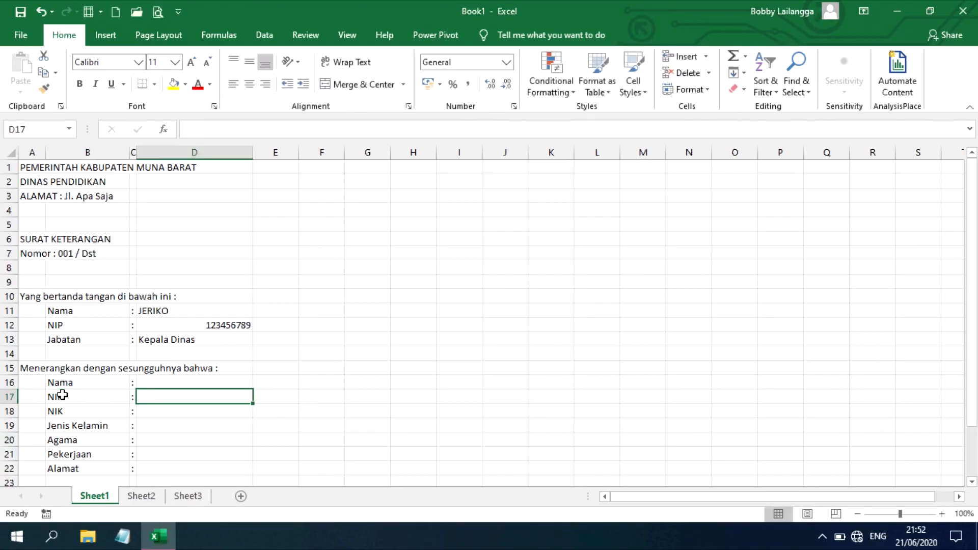
- Enter the employee's name in D16, the NIP number in D17 and the NIK number in D18
{"action": "key", "text": "Up"}
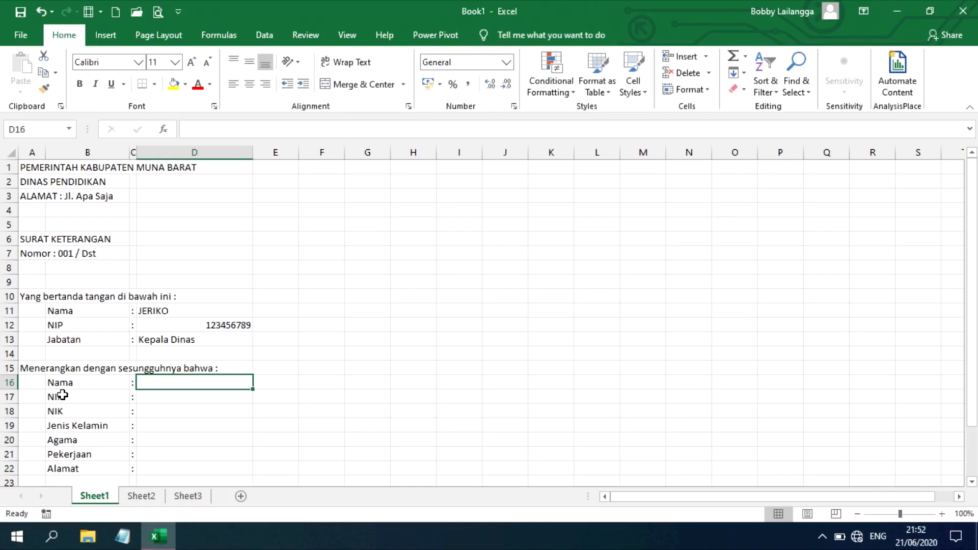
{"action": "type", "text": "ANTA"}
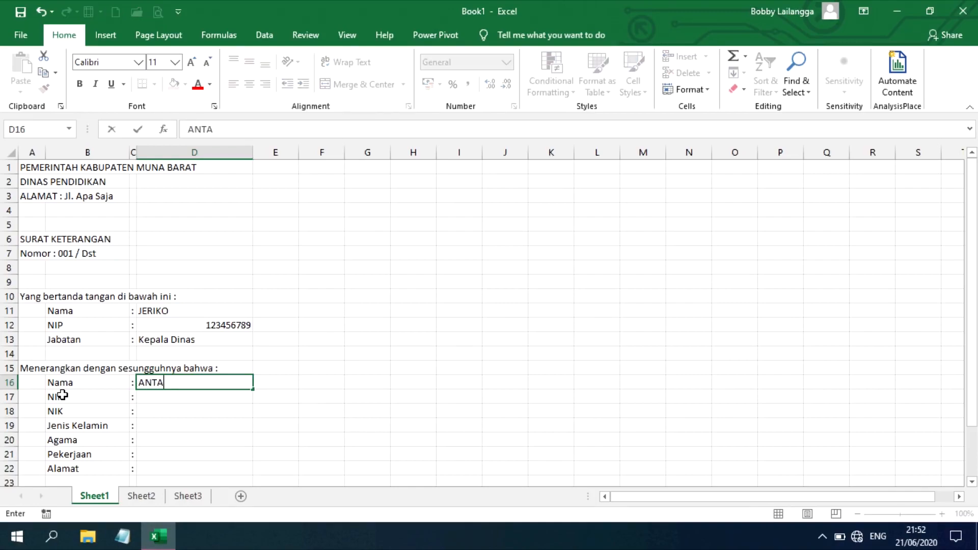
{"action": "key", "text": "BackSpace"}
{"action": "key", "text": "BackSpace"}
{"action": "type", "text": "TARA"}
{"action": "key", "text": "Return"}
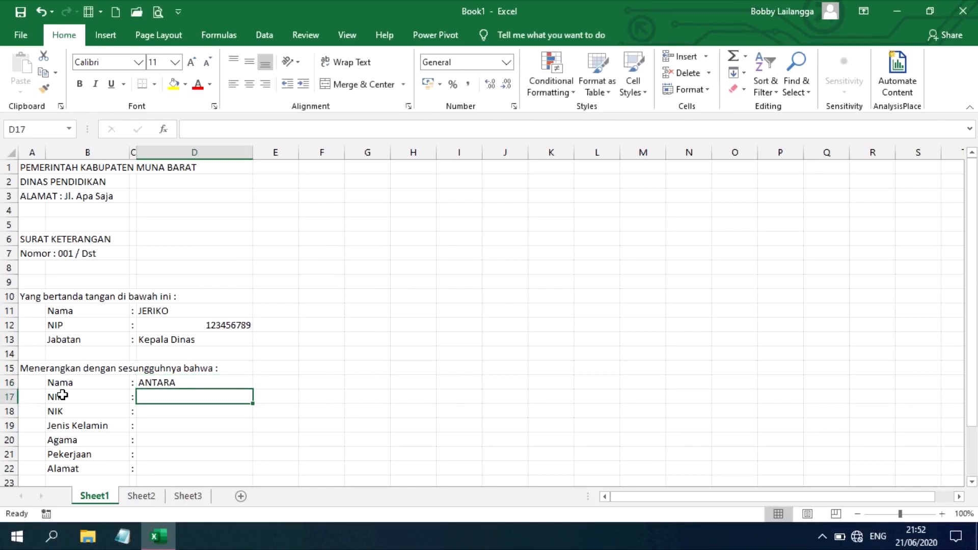
{"action": "type", "text": "123456789"}
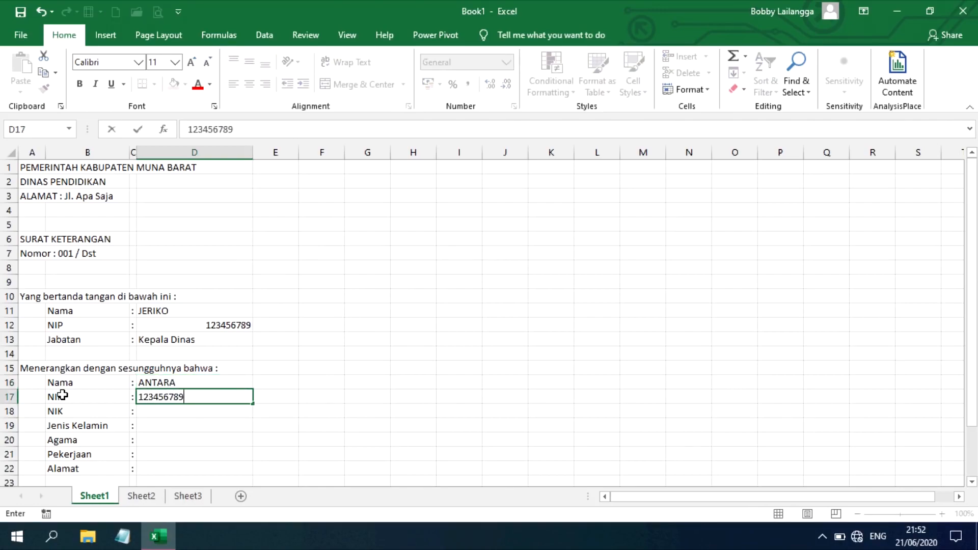
{"action": "key", "text": "Return"}
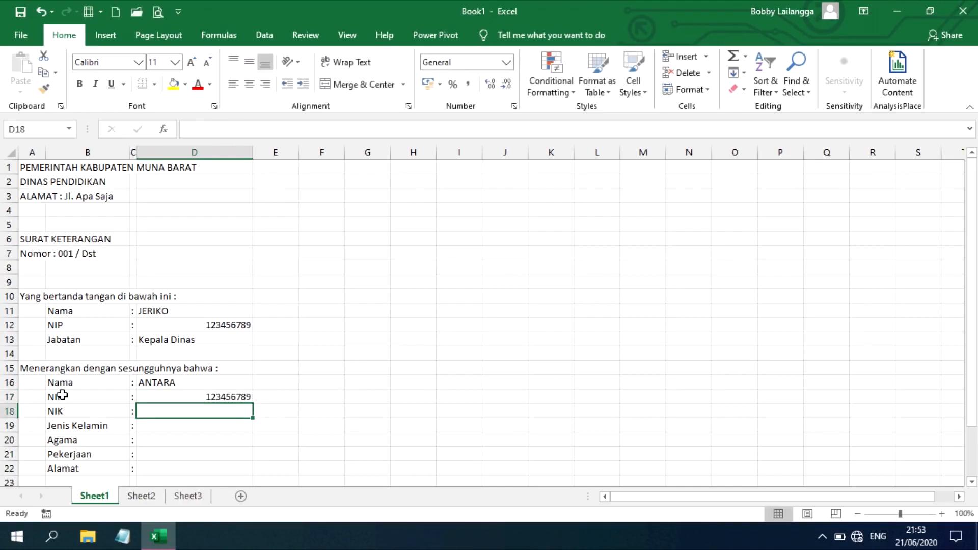
{"action": "type", "text": "23456789"}
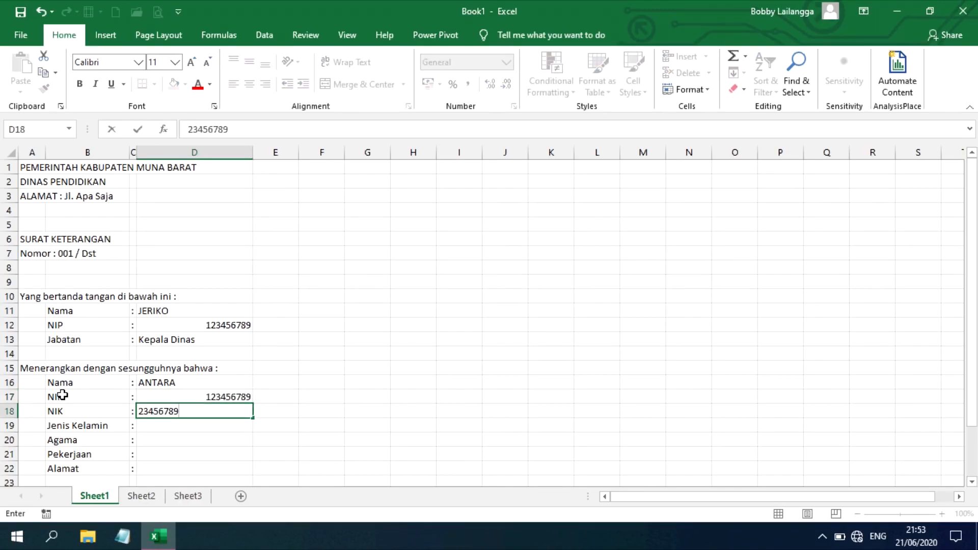
{"action": "key", "text": "Return"}
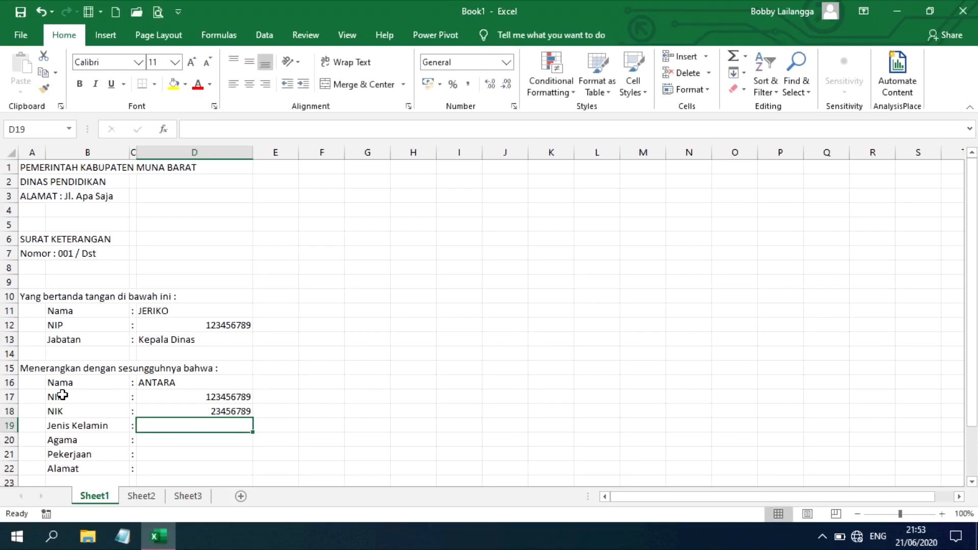
- Enter LAKI-LAKI for Jenis Kelamin in D19 and ISLAM for Agama in D20
{"action": "type", "text": "LAK"}
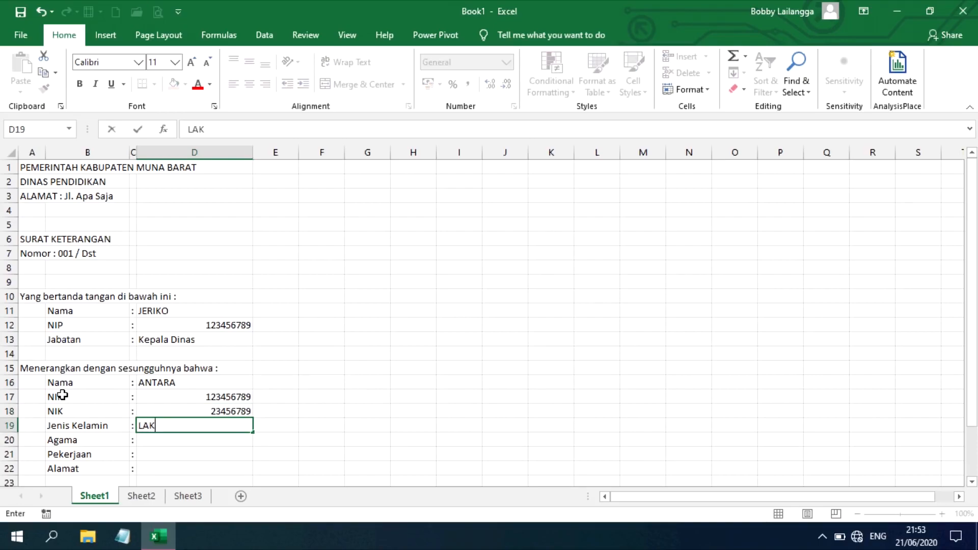
{"action": "type", "text": "I-LAKI"}
{"action": "key", "text": "Return"}
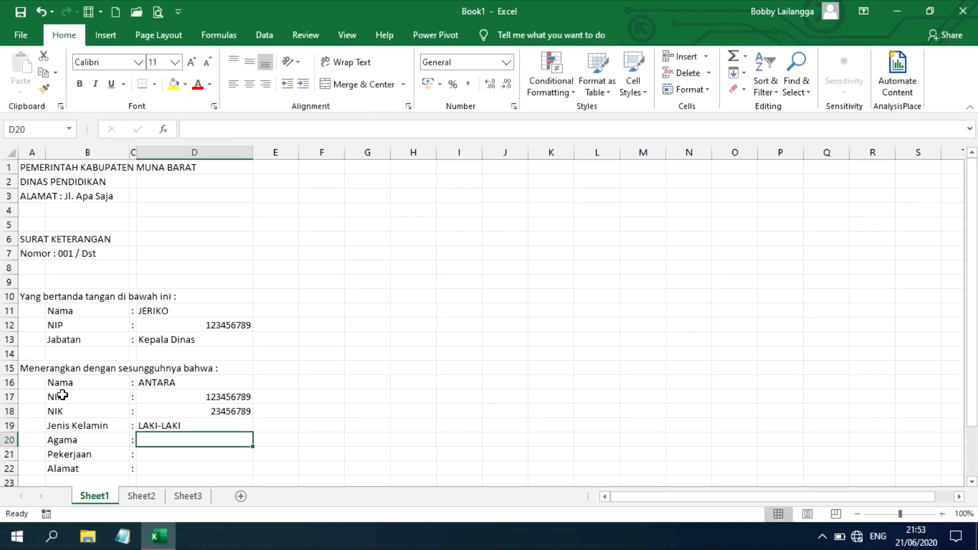
{"action": "type", "text": "ISLAM"}
{"action": "key", "text": "Return"}
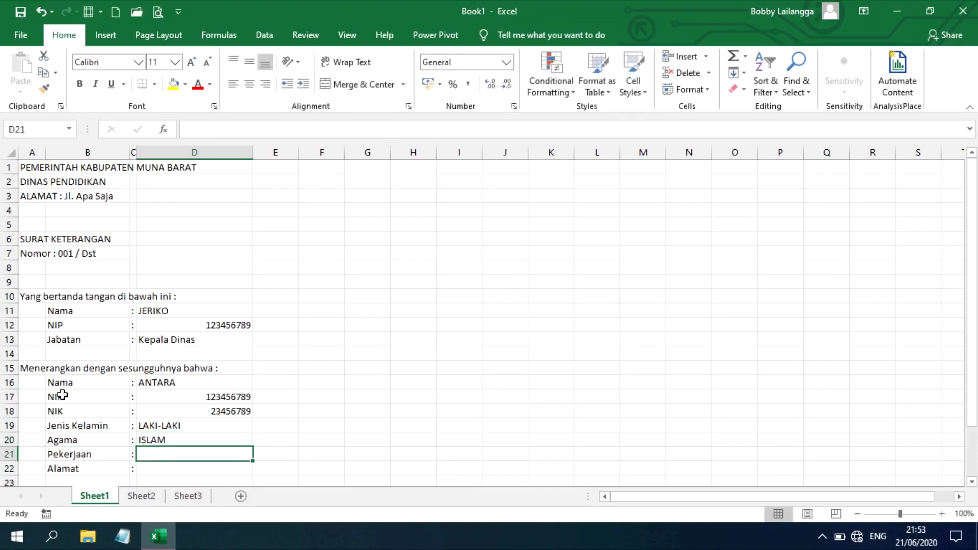
- Enter PEGAWAI NEGERI SIPIL for Pekerjaan in D21 and the employee's address for Alamat in D22
{"action": "type", "text": "PEGAW"}
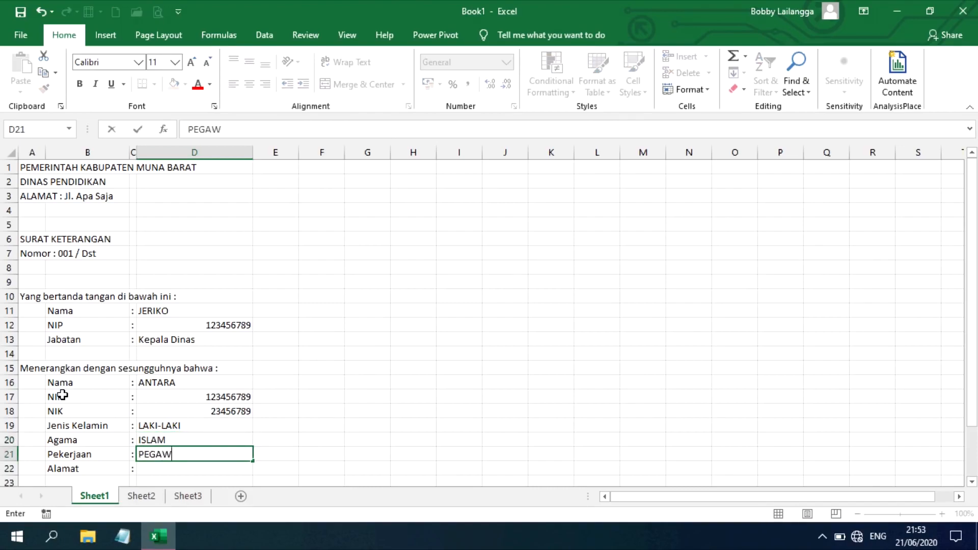
{"action": "type", "text": "AI NEGERI "}
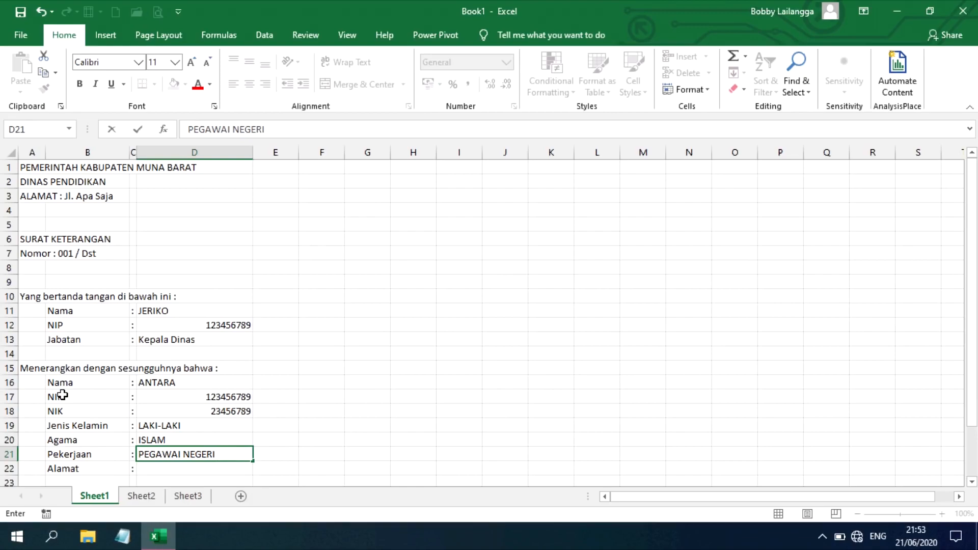
{"action": "type", "text": "SIPIL"}
{"action": "key", "text": "Return"}
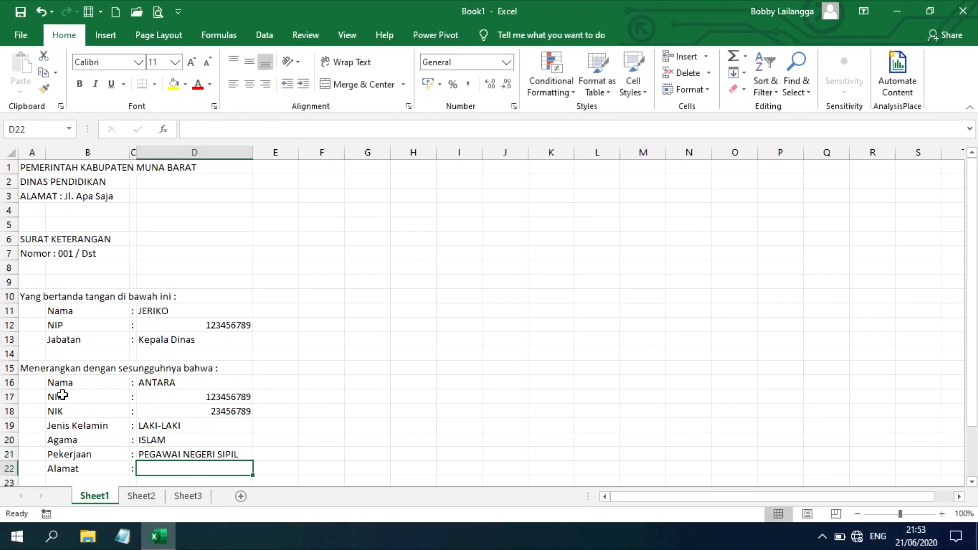
{"action": "type", "text": "MUNA BARAT"}
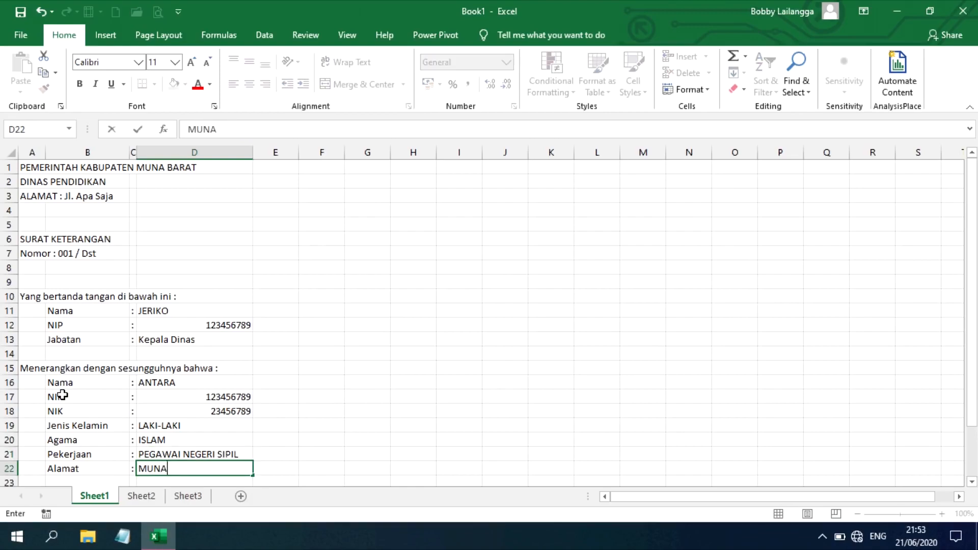
{"action": "key", "text": "Return"}
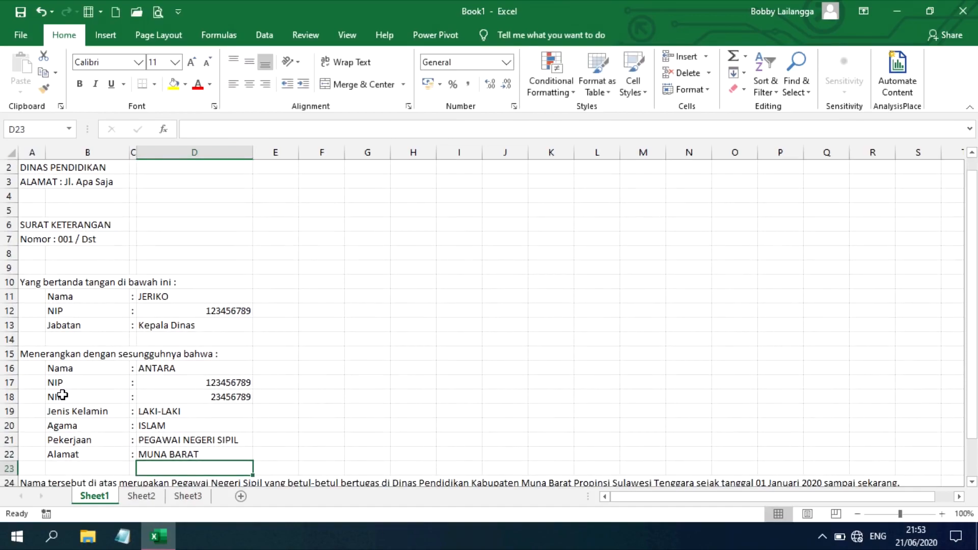
{"action": "left_click", "coordinate": [188, 301]}
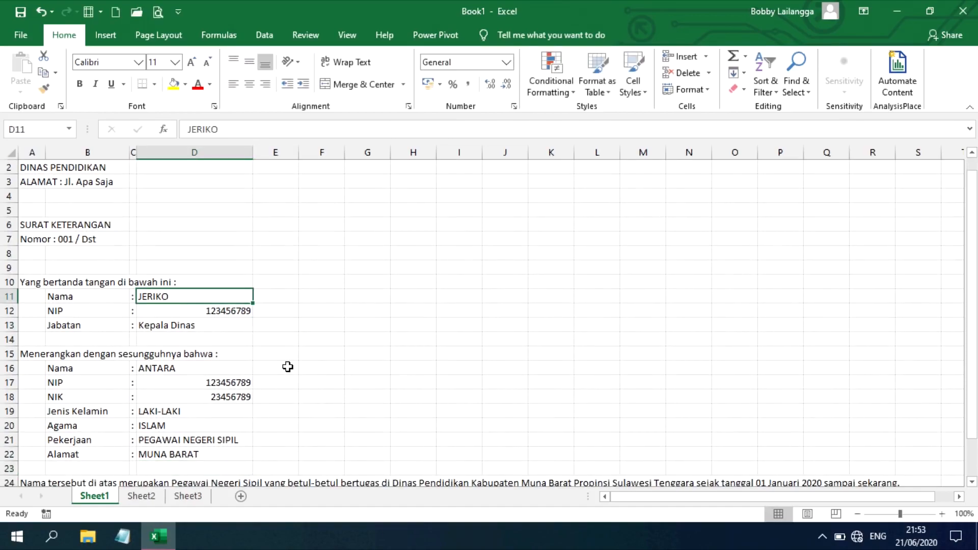
{"action": "scroll", "coordinate": [286, 366], "scroll_direction": "up", "scroll_amount": 1}
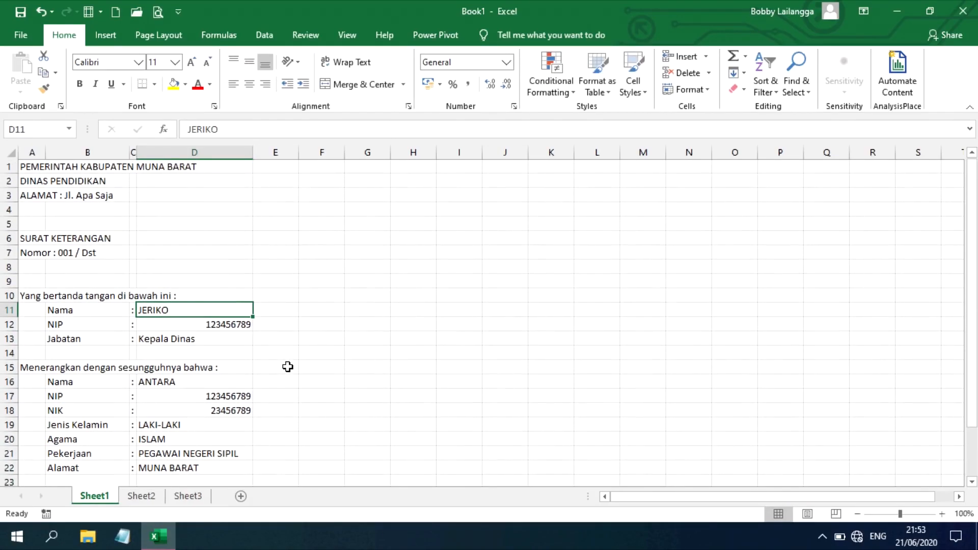
- Review the letter's column layout: the main text in column A, labels in B, colons in C and identity details in D
{"action": "scroll", "coordinate": [163, 318], "scroll_direction": "down", "scroll_amount": 1}
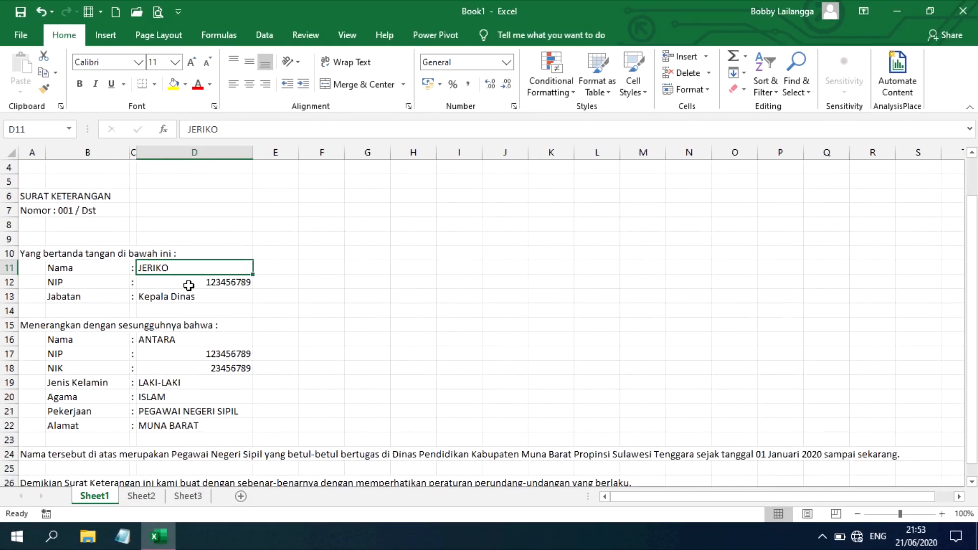
{"action": "scroll", "coordinate": [189, 285], "scroll_direction": "down", "scroll_amount": 2}
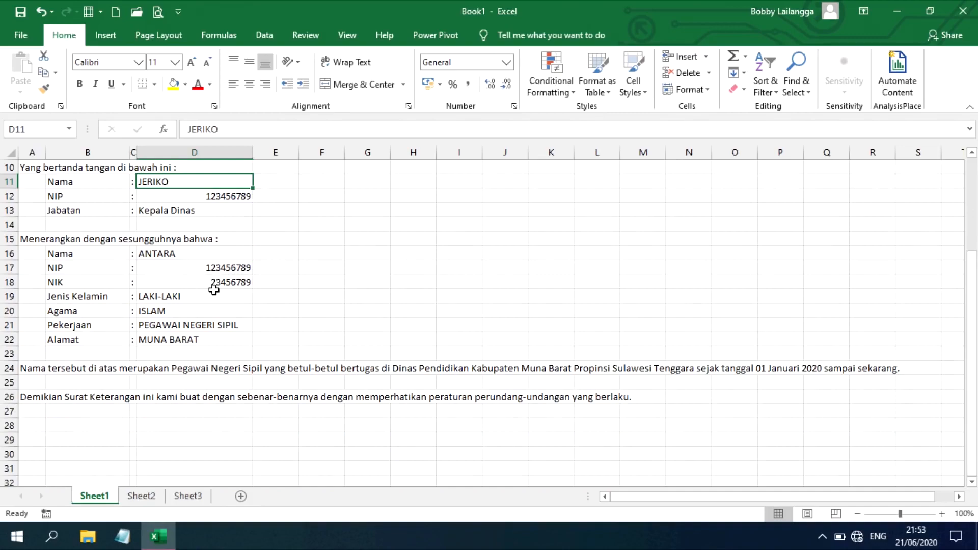
{"action": "scroll", "coordinate": [214, 289], "scroll_direction": "up", "scroll_amount": 3}
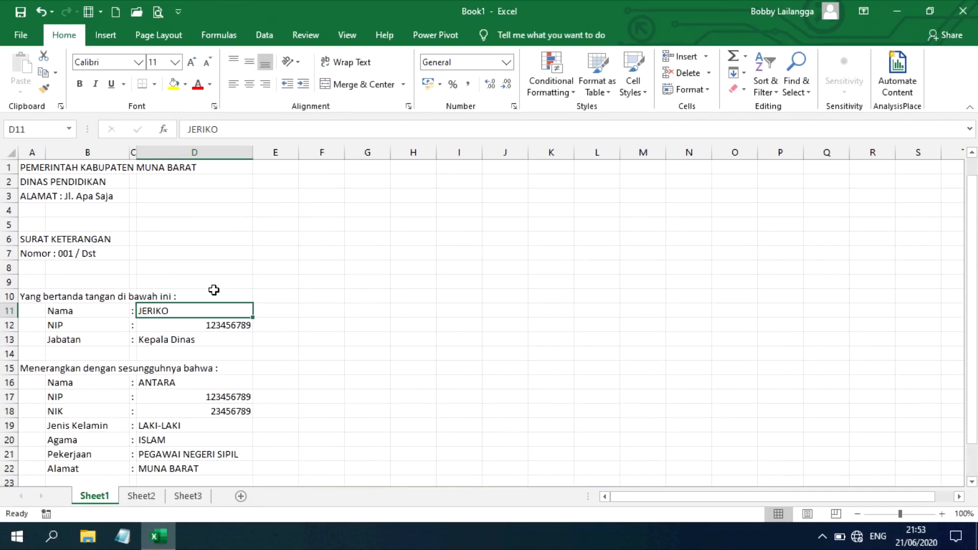
{"action": "left_click", "coordinate": [30, 170]}
{"action": "left_click_drag", "start_coordinate": [31, 170], "coordinate": [25, 431]}
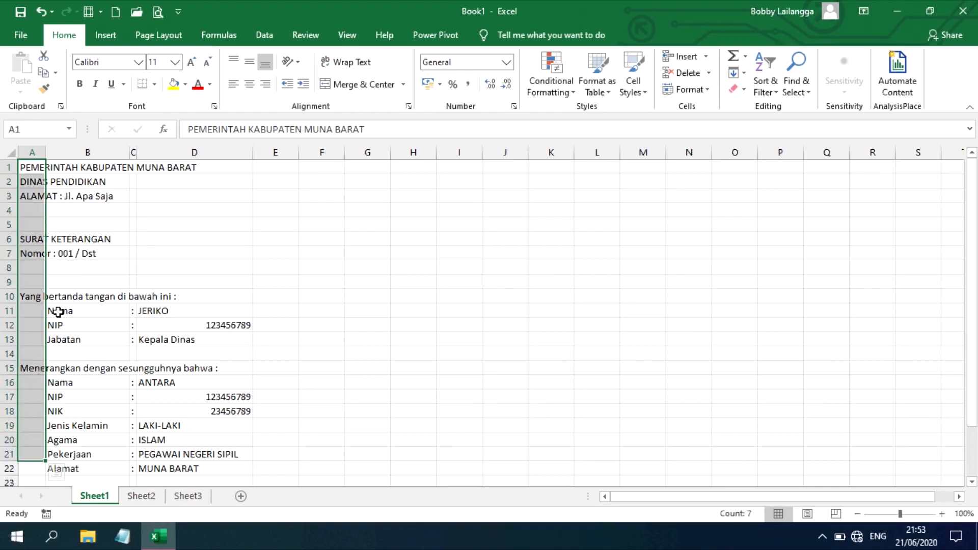
{"action": "left_click_drag", "start_coordinate": [59, 312], "coordinate": [62, 340]}
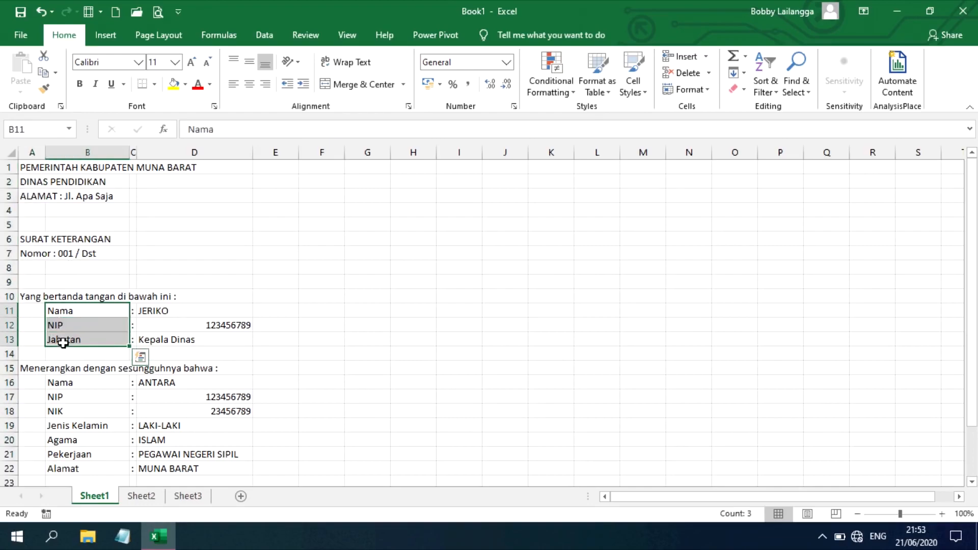
{"action": "left_click", "coordinate": [66, 382]}
{"action": "key", "text": "ctrl+v"}
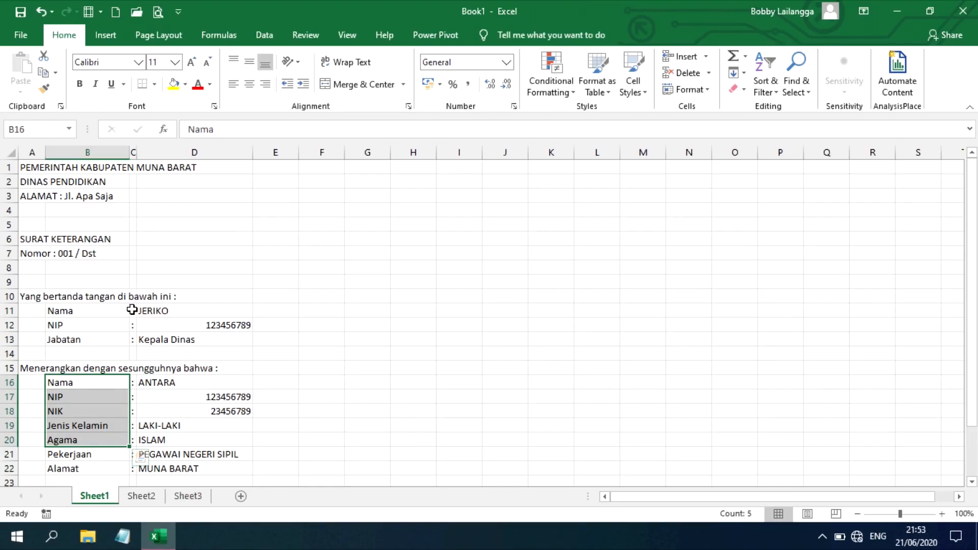
{"action": "left_click_drag", "start_coordinate": [133, 309], "coordinate": [131, 455]}
{"action": "left_click_drag", "start_coordinate": [153, 312], "coordinate": [162, 468]}
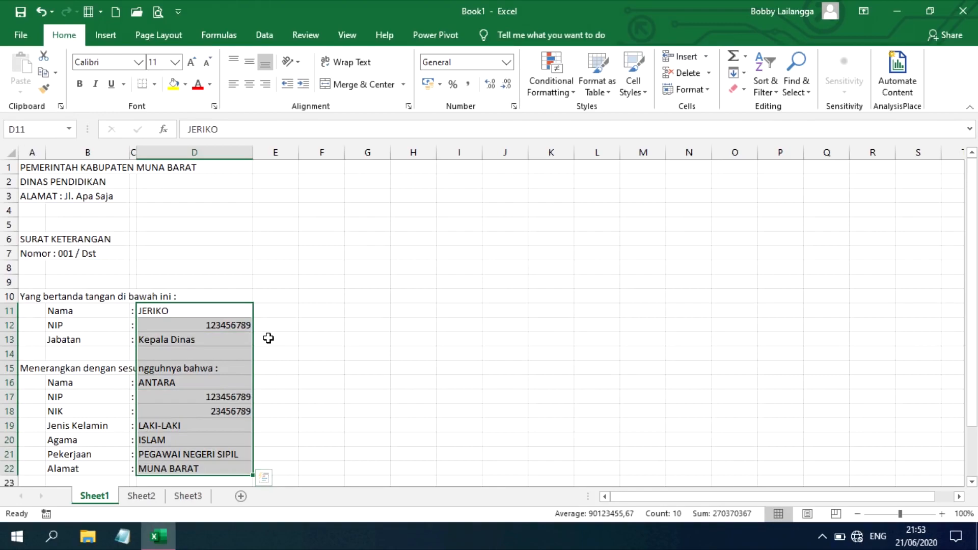
{"action": "scroll", "coordinate": [228, 333], "scroll_direction": "down", "scroll_amount": 2}
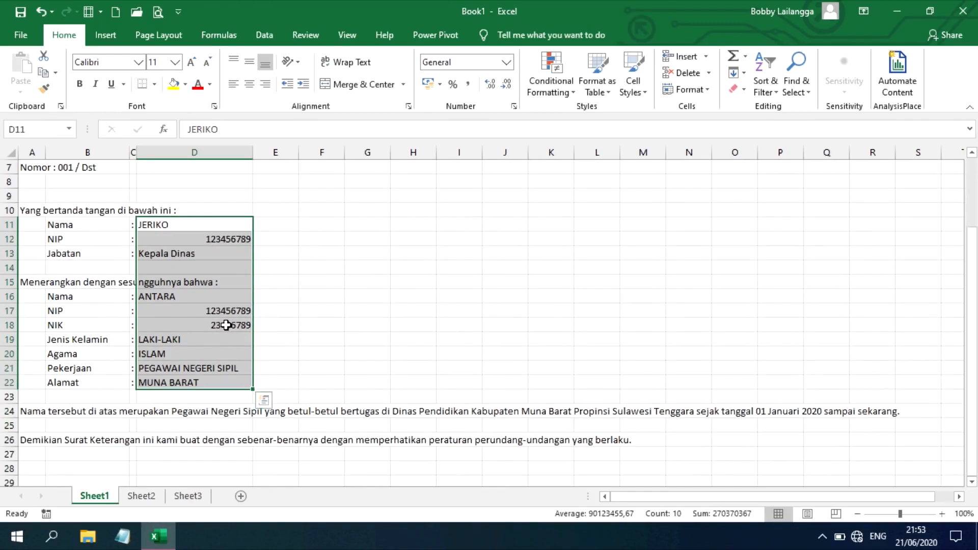
{"action": "left_click", "coordinate": [168, 229]}
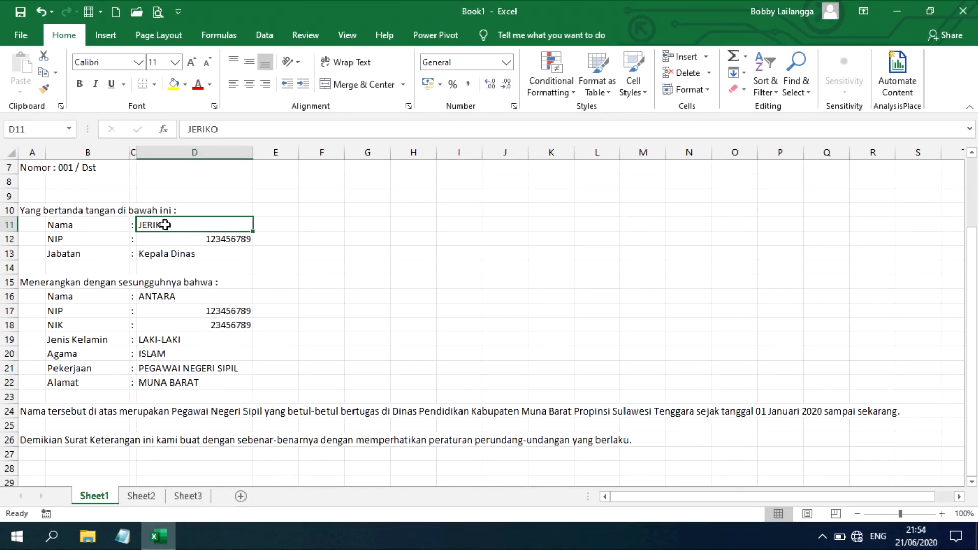
{"action": "left_click", "coordinate": [183, 268]}
- Merge and center each of the three letterhead lines in rows 1 to 3 across columns A to D
{"action": "scroll", "coordinate": [210, 338], "scroll_direction": "up", "scroll_amount": 2}
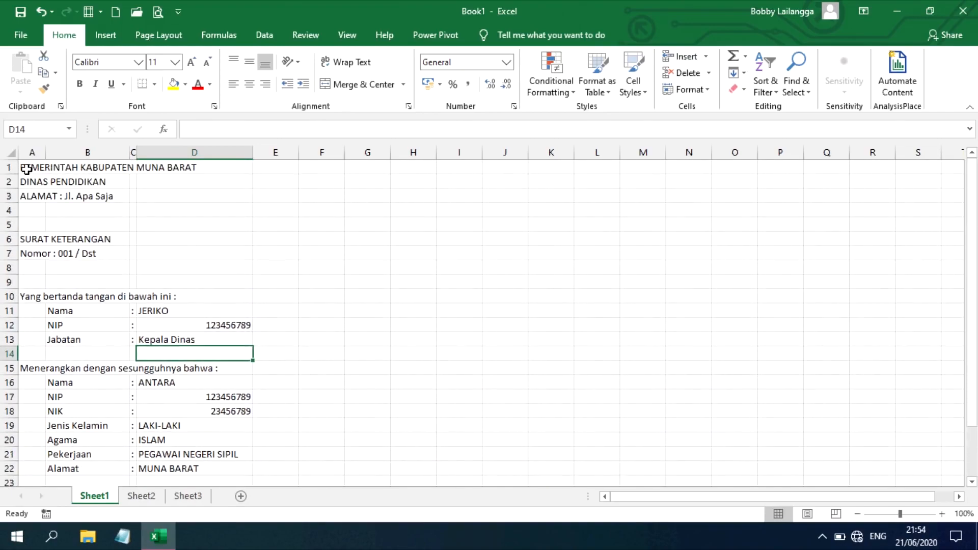
{"action": "left_click", "coordinate": [26, 169]}
{"action": "left_click_drag", "start_coordinate": [26, 169], "coordinate": [203, 167]}
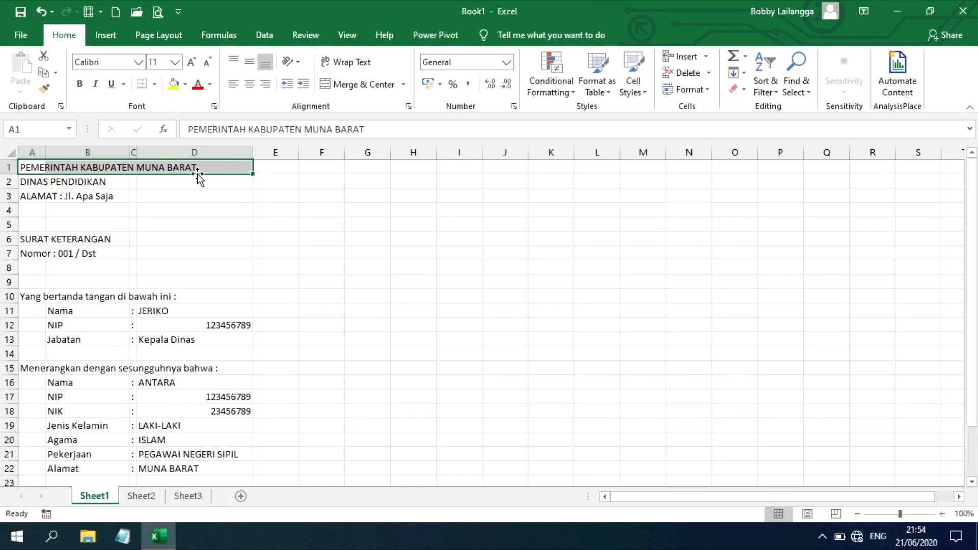
{"action": "left_click", "coordinate": [362, 88]}
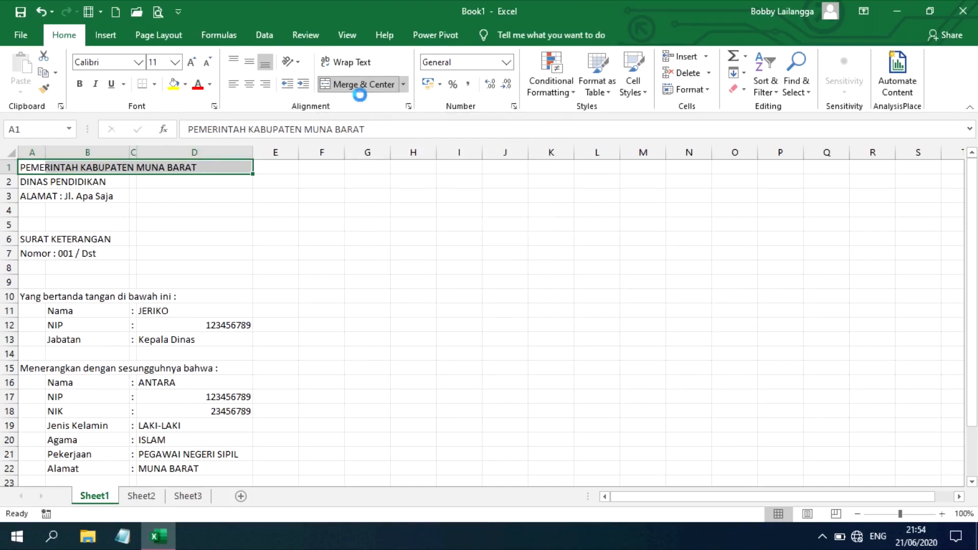
{"action": "left_click_drag", "start_coordinate": [26, 181], "coordinate": [219, 182]}
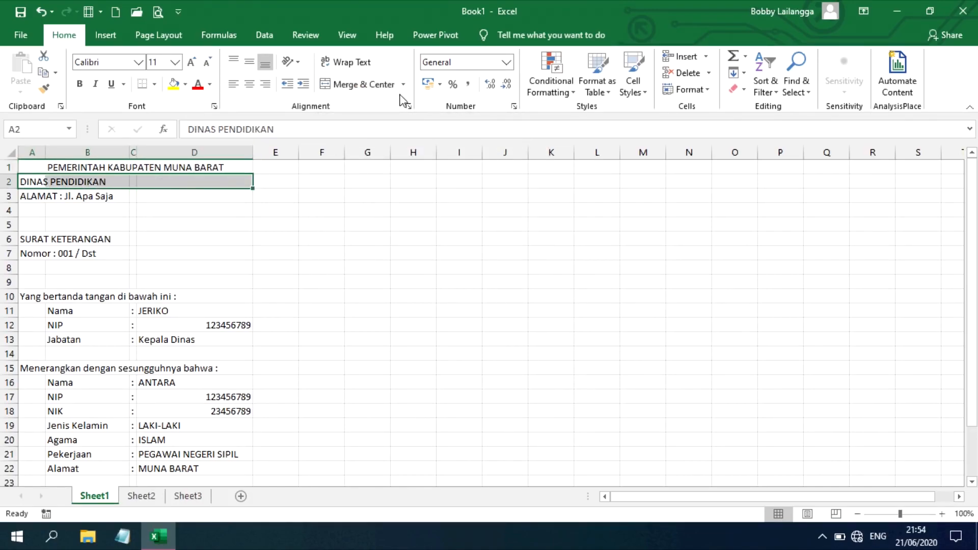
{"action": "left_click", "coordinate": [363, 87]}
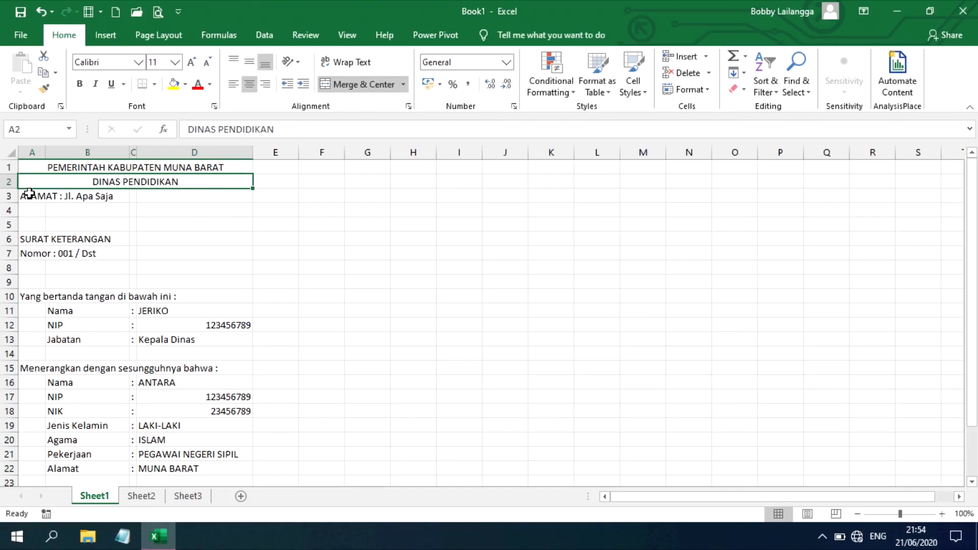
{"action": "left_click_drag", "start_coordinate": [23, 194], "coordinate": [160, 195]}
{"action": "left_click", "coordinate": [346, 86]}
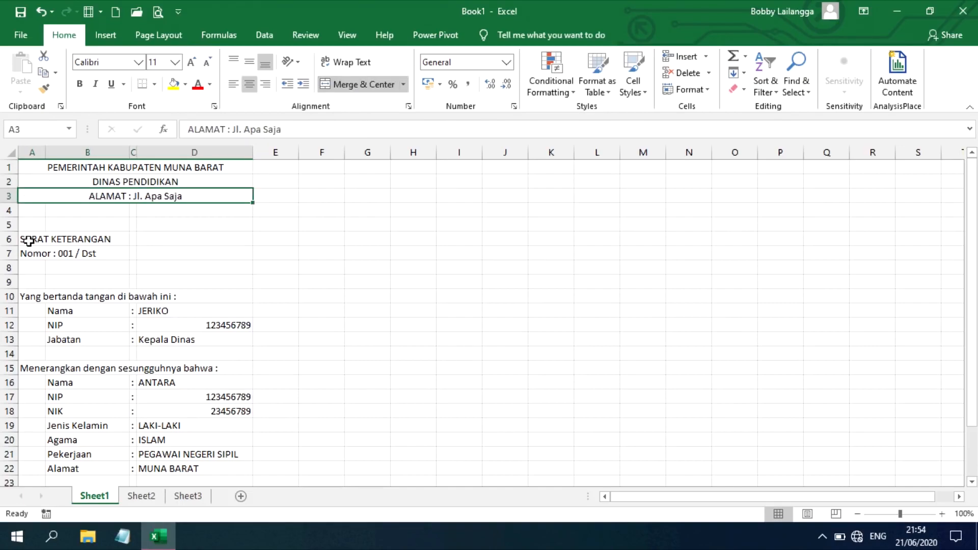
- Merge and center the SURAT KETERANGAN title in row 6 and the Nomor line in row 7 across columns A to D
{"action": "left_click_drag", "start_coordinate": [23, 239], "coordinate": [224, 242]}
{"action": "left_click", "coordinate": [356, 84]}
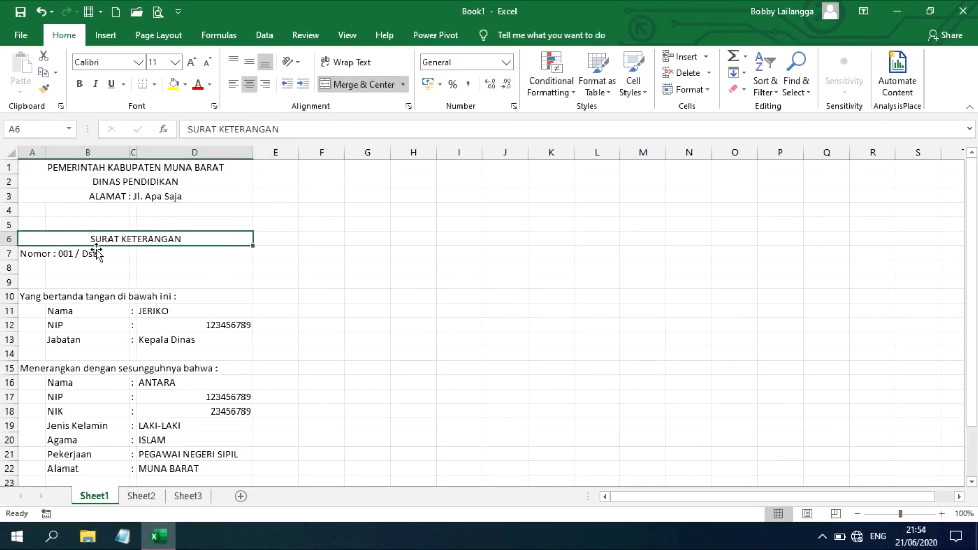
{"action": "left_click_drag", "start_coordinate": [31, 253], "coordinate": [162, 255]}
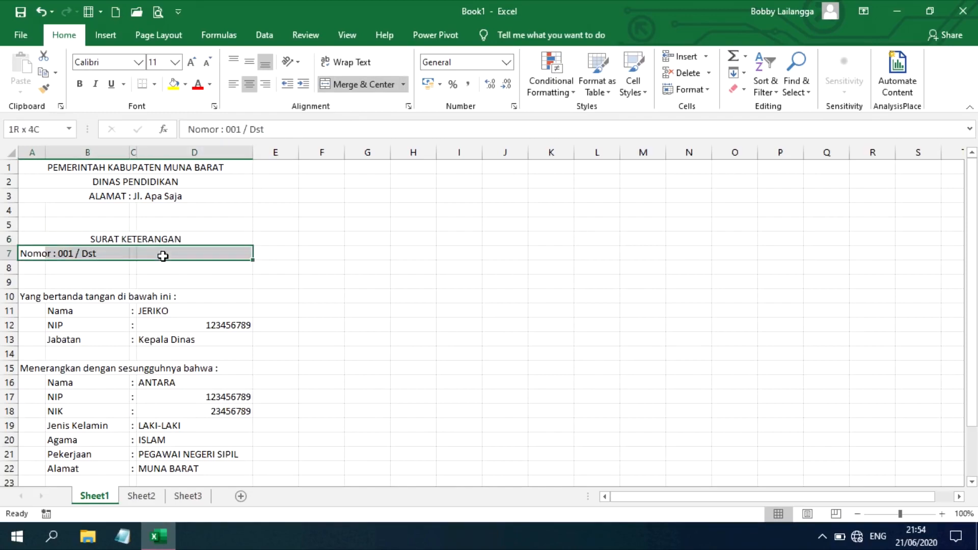
{"action": "left_click", "coordinate": [349, 84]}
{"action": "left_click", "coordinate": [196, 239]}
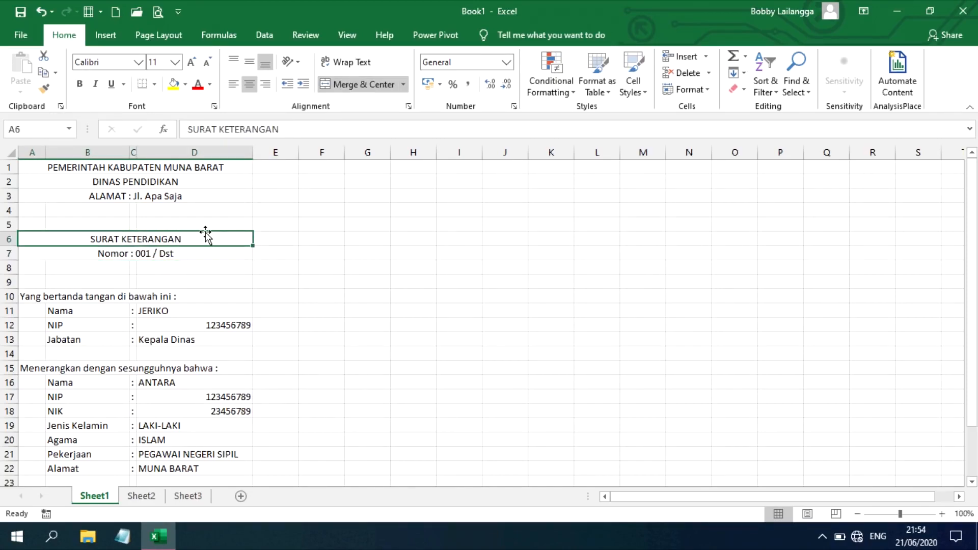
- Make the three letterhead lines in rows 1 to 3 bold
{"action": "left_click", "coordinate": [206, 160]}
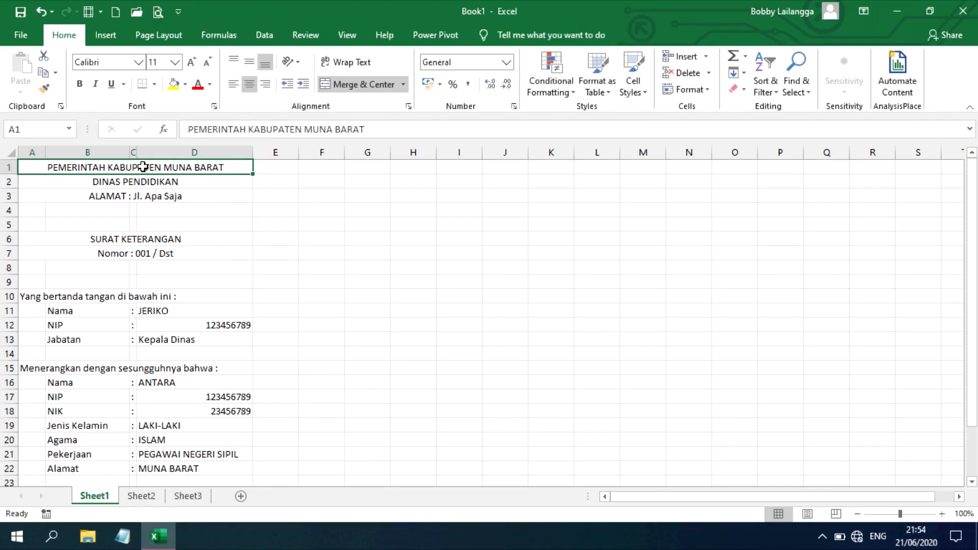
{"action": "left_click_drag", "start_coordinate": [148, 167], "coordinate": [136, 196]}
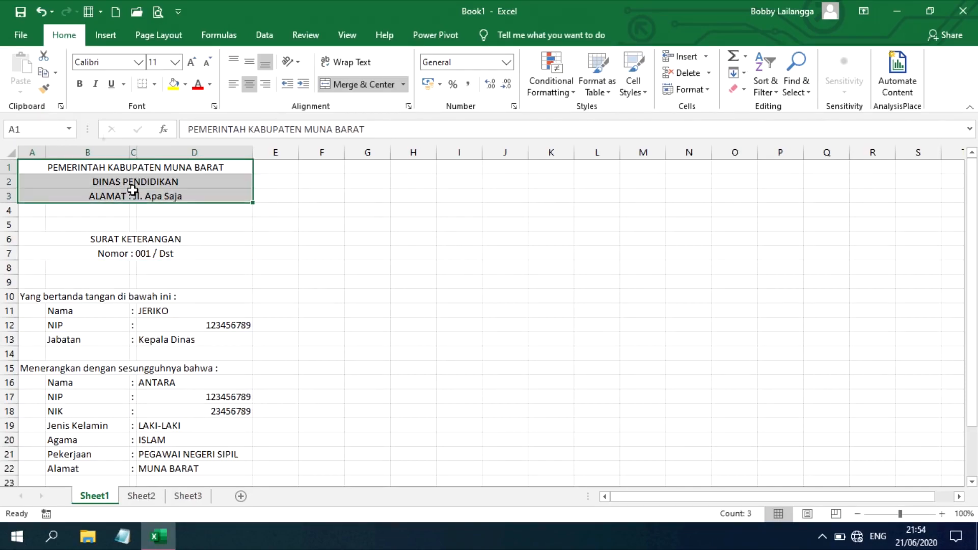
{"action": "left_click", "coordinate": [79, 83]}
- Decrease the font size of the ALAMAT line in row 3 by two steps
{"action": "left_click", "coordinate": [138, 196]}
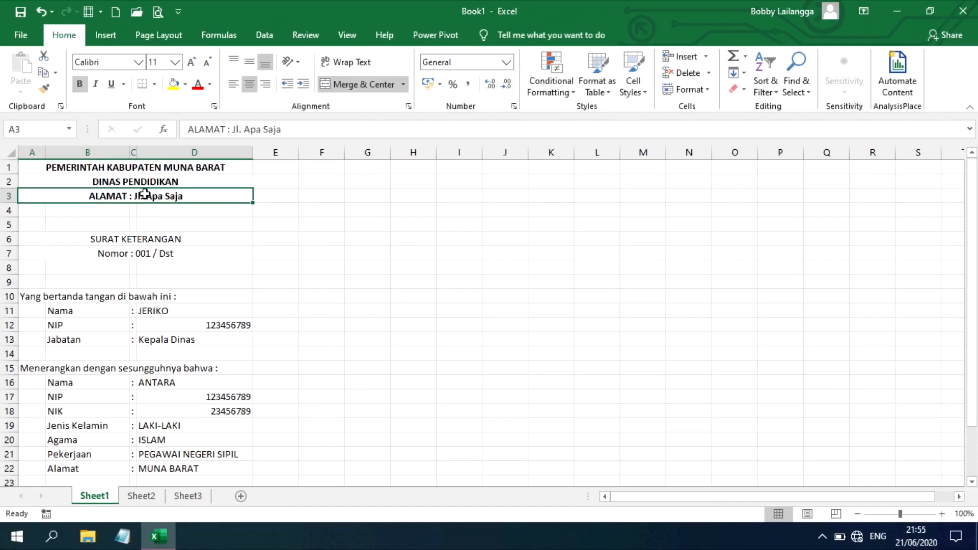
{"action": "left_click", "coordinate": [206, 63]}
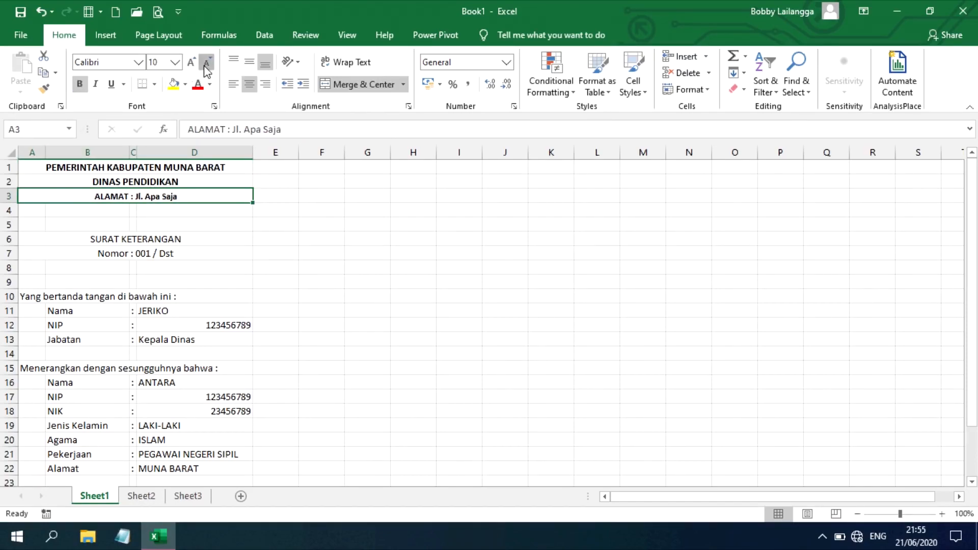
{"action": "left_click", "coordinate": [205, 63]}
{"action": "left_click", "coordinate": [104, 210]}
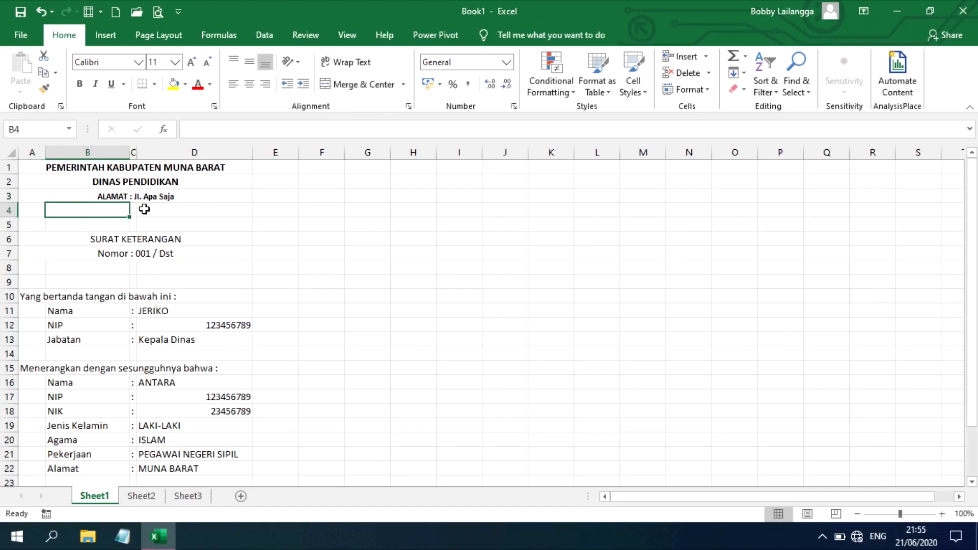
- Set the font of the entire sheet to Arial at size 12
{"action": "left_click", "coordinate": [105, 165]}
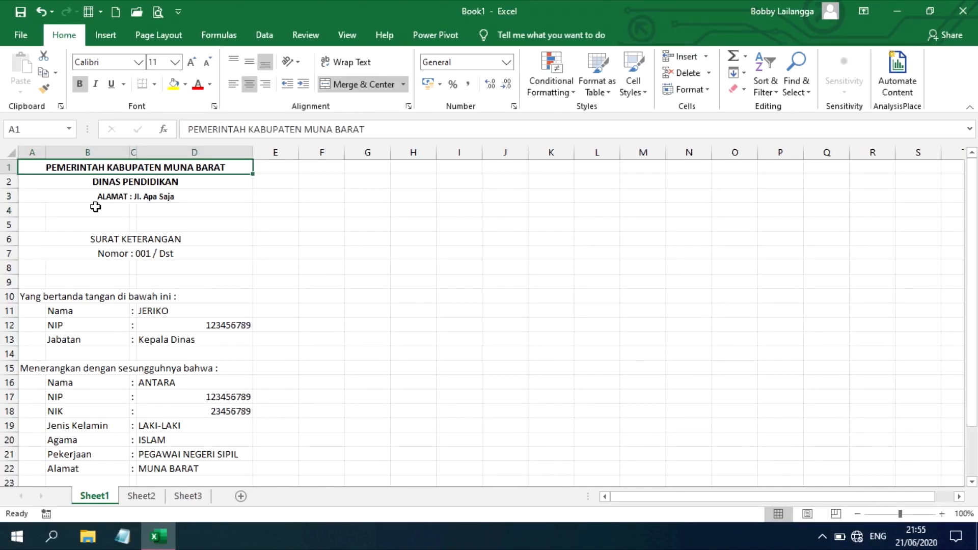
{"action": "left_click", "coordinate": [95, 207]}
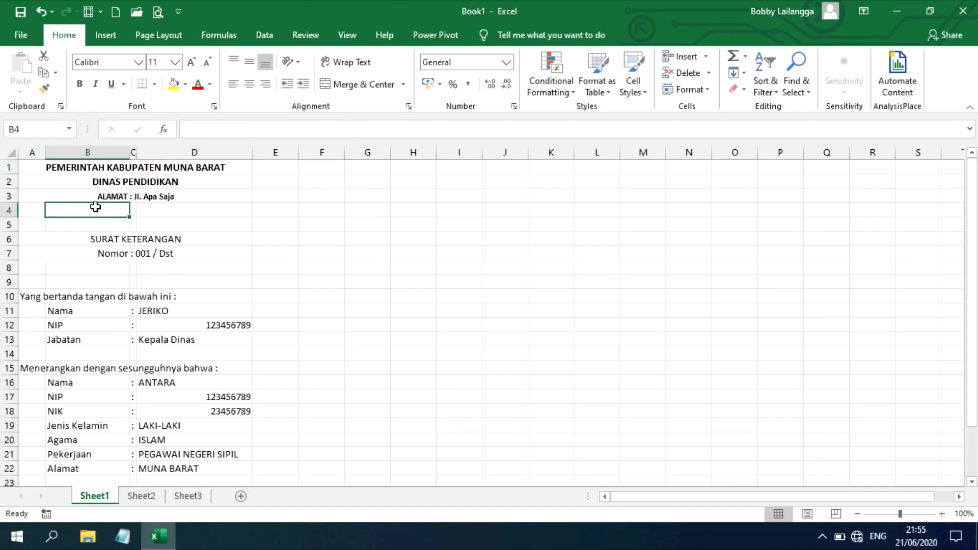
{"action": "key", "text": "ctrl+a"}
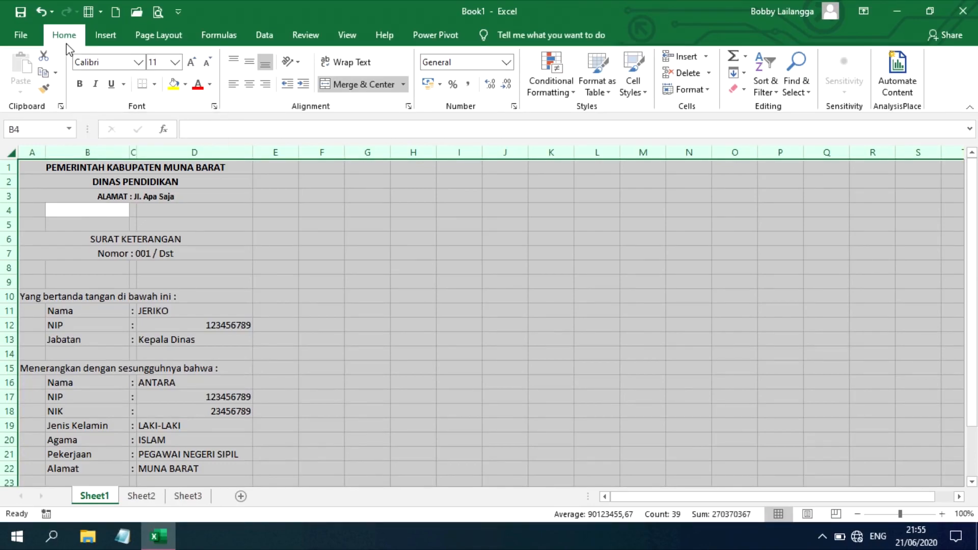
{"action": "left_click", "coordinate": [138, 62]}
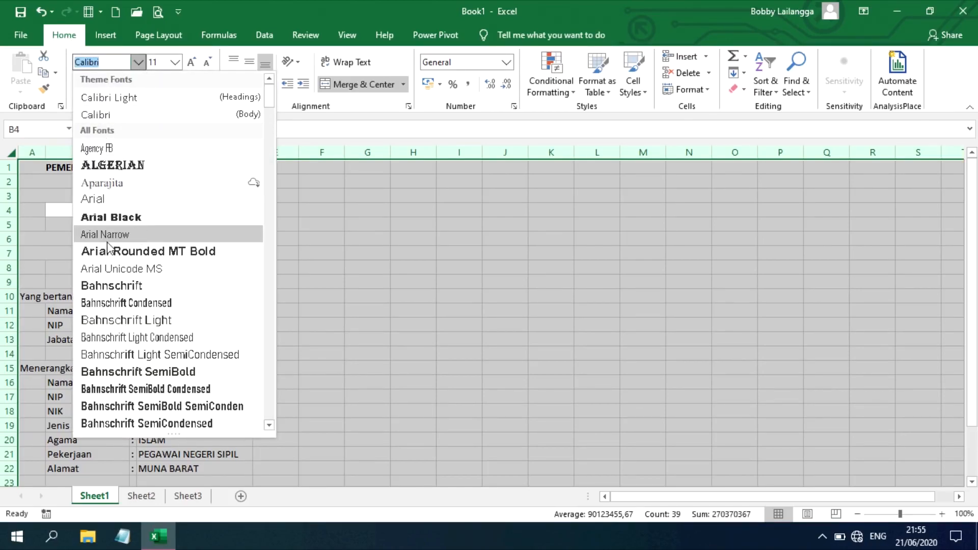
{"action": "left_click", "coordinate": [114, 199]}
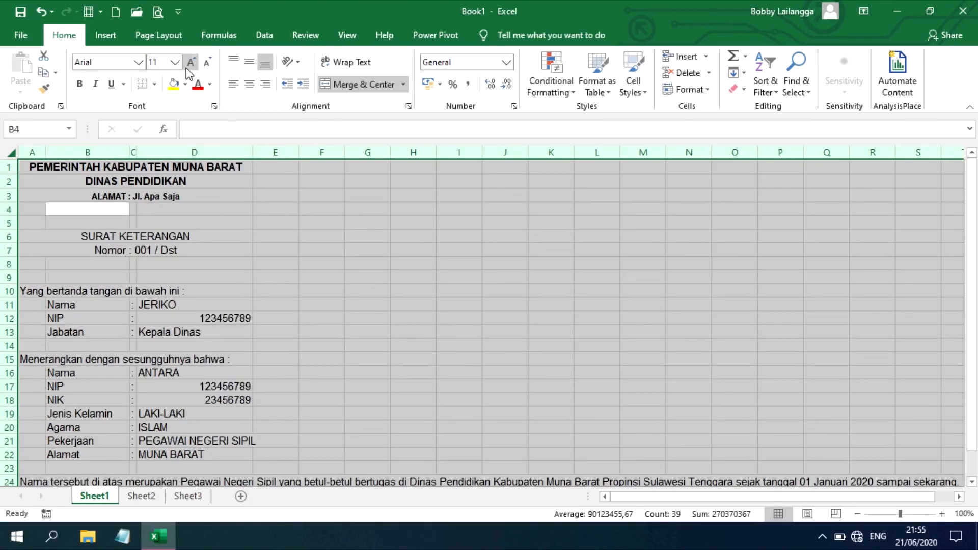
{"action": "left_click", "coordinate": [178, 62]}
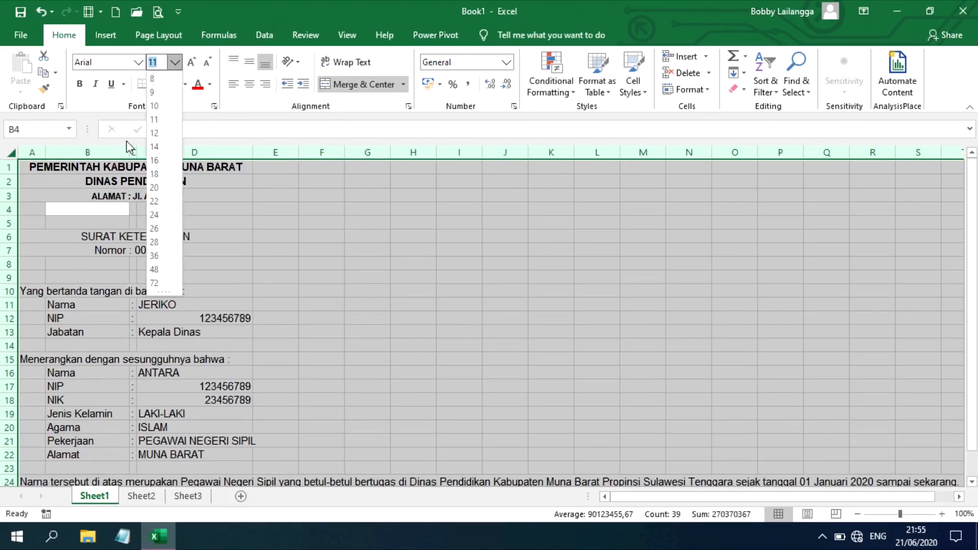
{"action": "left_click", "coordinate": [156, 134]}
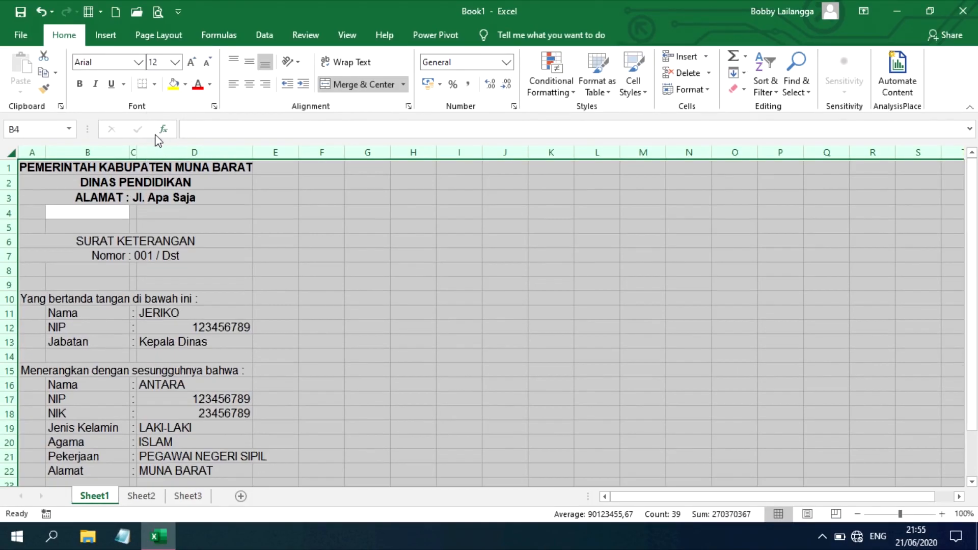
- Make the SURAT KETERANGAN title and the Nomor line in rows 6 and 7 bold
{"action": "left_click", "coordinate": [151, 240]}
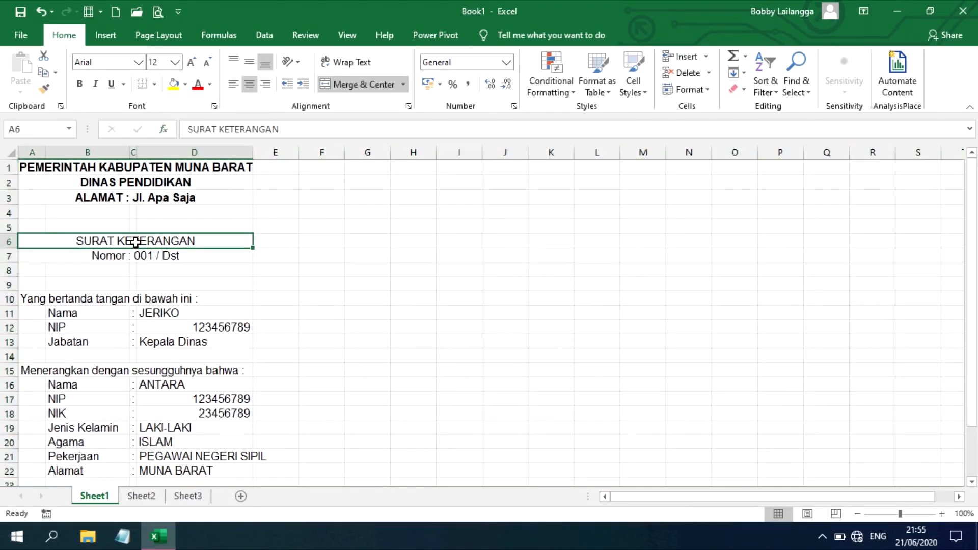
{"action": "left_click_drag", "start_coordinate": [135, 241], "coordinate": [136, 256]}
{"action": "left_click", "coordinate": [79, 84]}
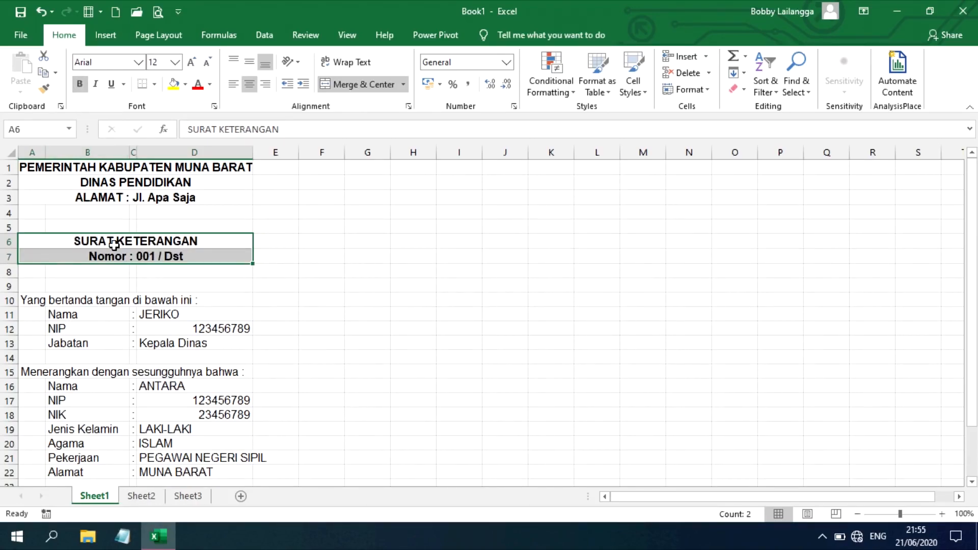
- Italicize the ALAMAT line of the letterhead in row 3
{"action": "left_click", "coordinate": [168, 199]}
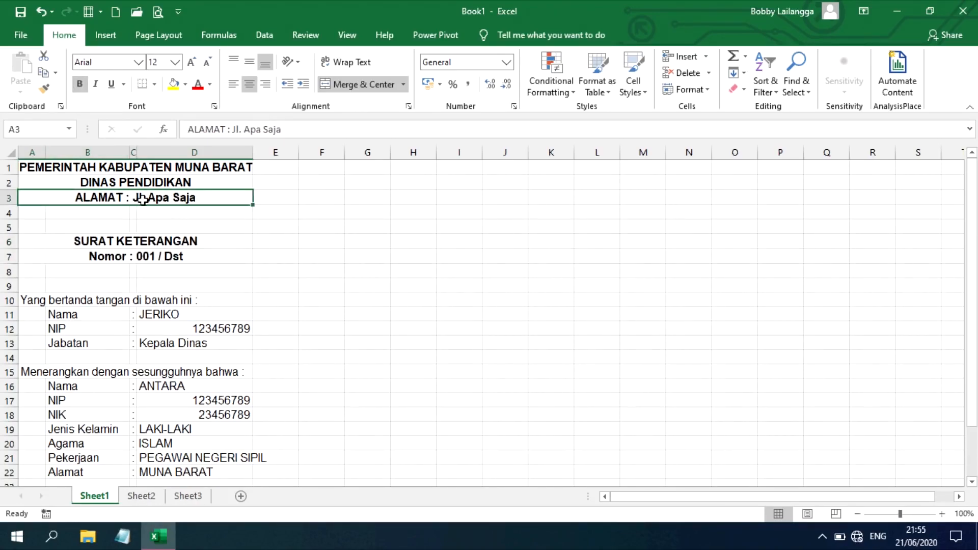
{"action": "left_click", "coordinate": [95, 84]}
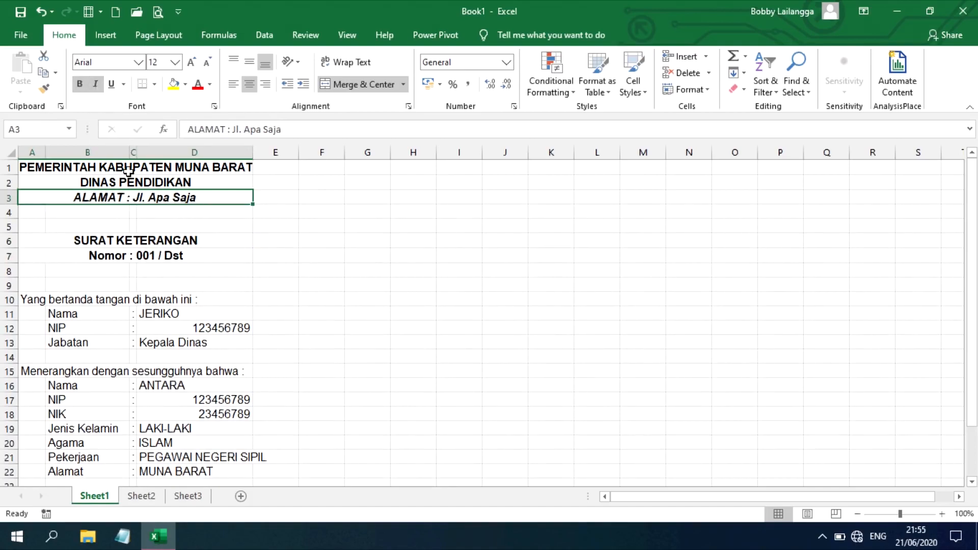
{"action": "left_click", "coordinate": [211, 225]}
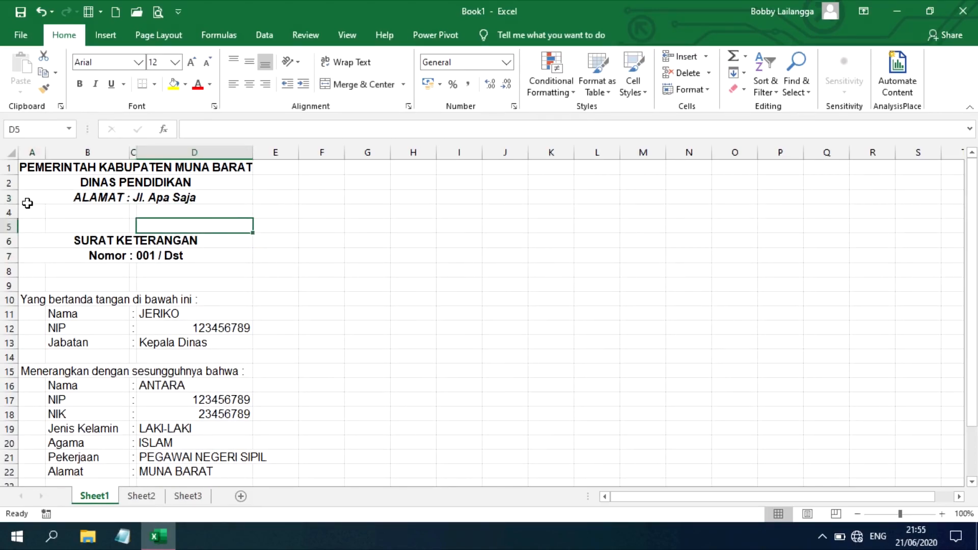
- Add a thin bottom border to the ALAMAT line of the letterhead in row 3
{"action": "left_click", "coordinate": [173, 200]}
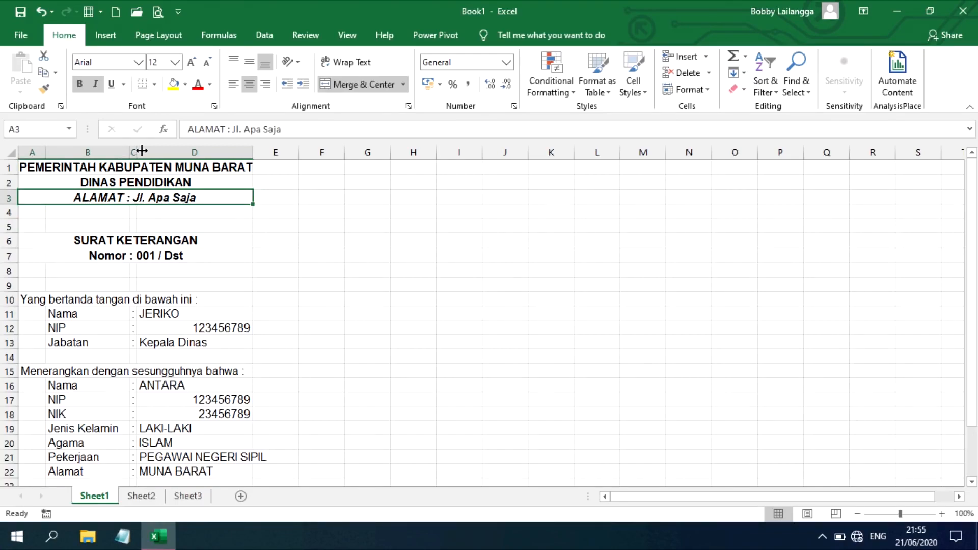
{"action": "left_click", "coordinate": [154, 85]}
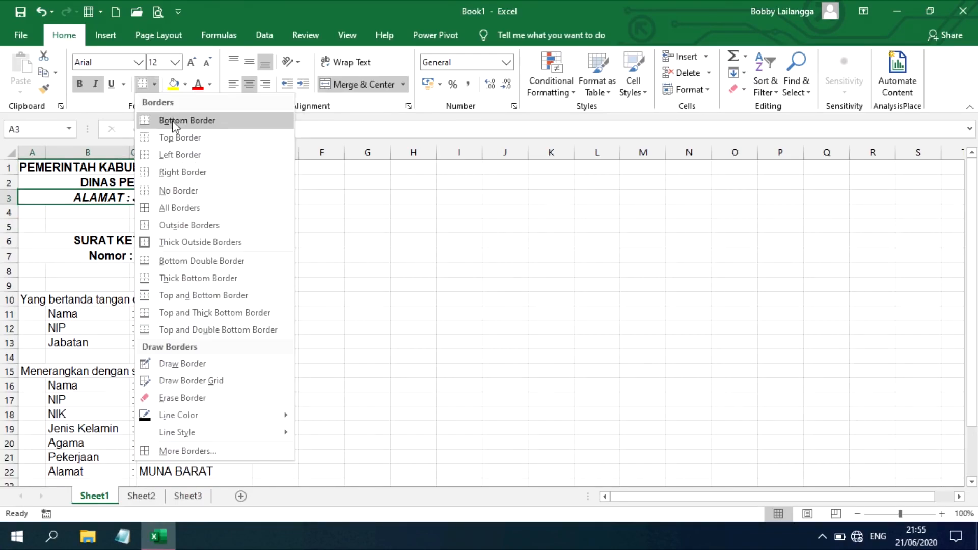
{"action": "left_click", "coordinate": [225, 119]}
{"action": "left_click", "coordinate": [201, 211]}
- Give the ALAMAT line in row 3 a bottom border in the thickest solid line style
{"action": "left_click", "coordinate": [216, 197]}
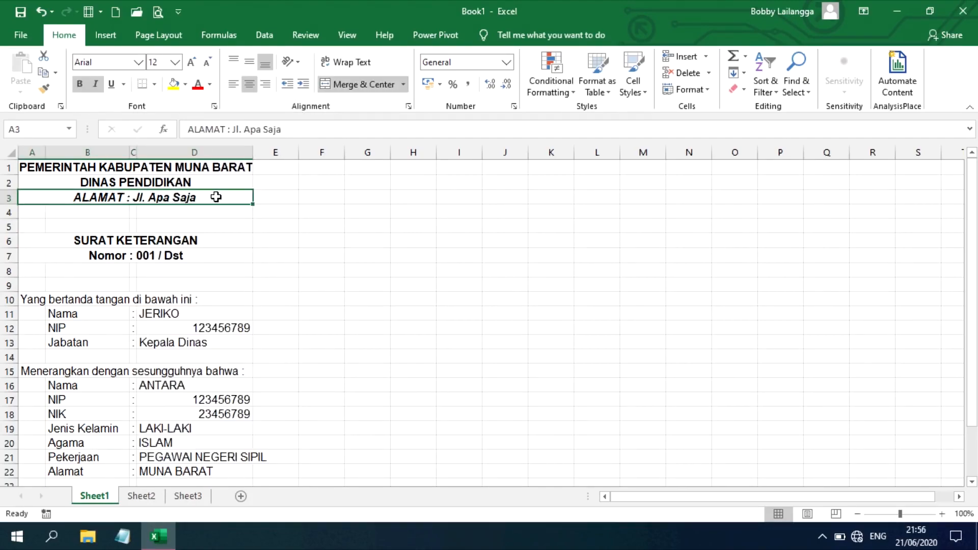
{"action": "left_click", "coordinate": [156, 85]}
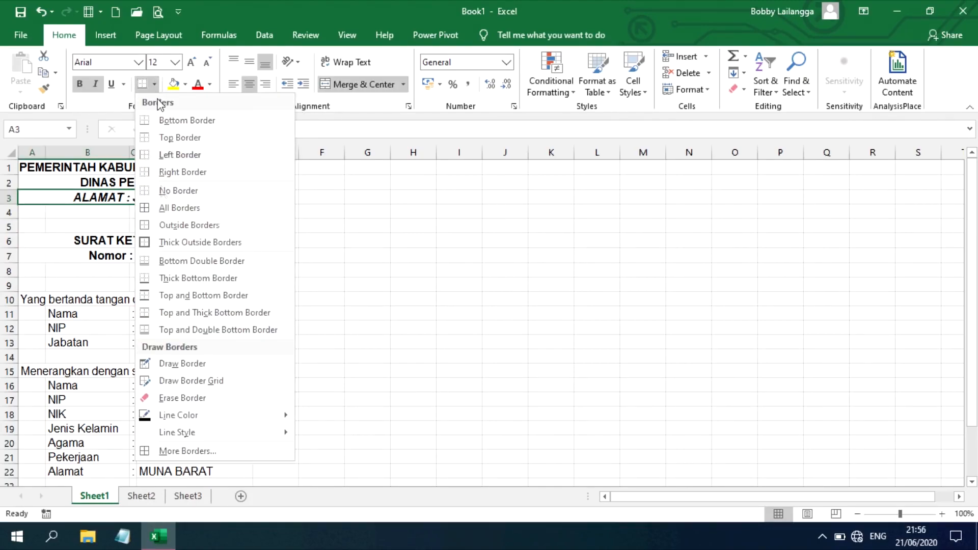
{"action": "left_click", "coordinate": [195, 447]}
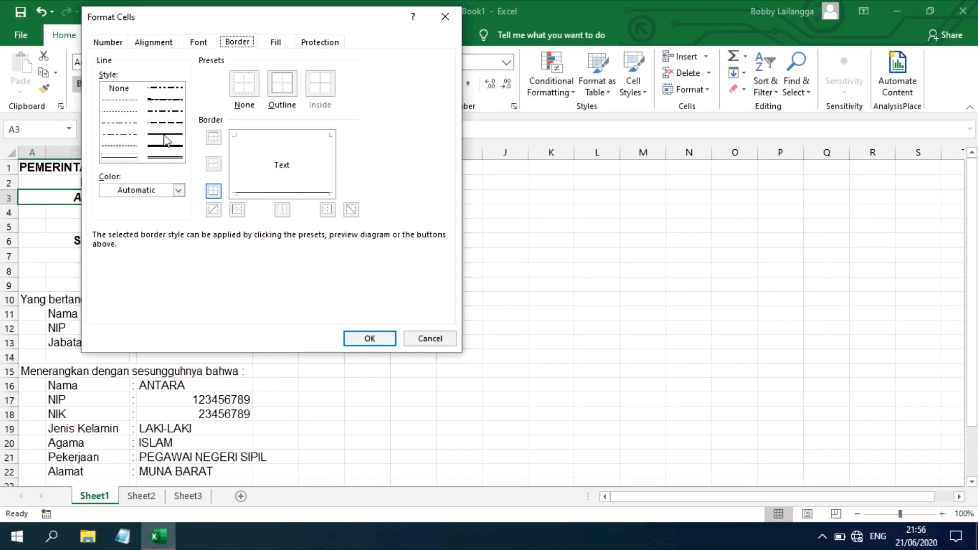
{"action": "left_click", "coordinate": [166, 134]}
{"action": "left_click", "coordinate": [168, 146]}
{"action": "left_click", "coordinate": [268, 193]}
{"action": "left_click", "coordinate": [369, 338]}
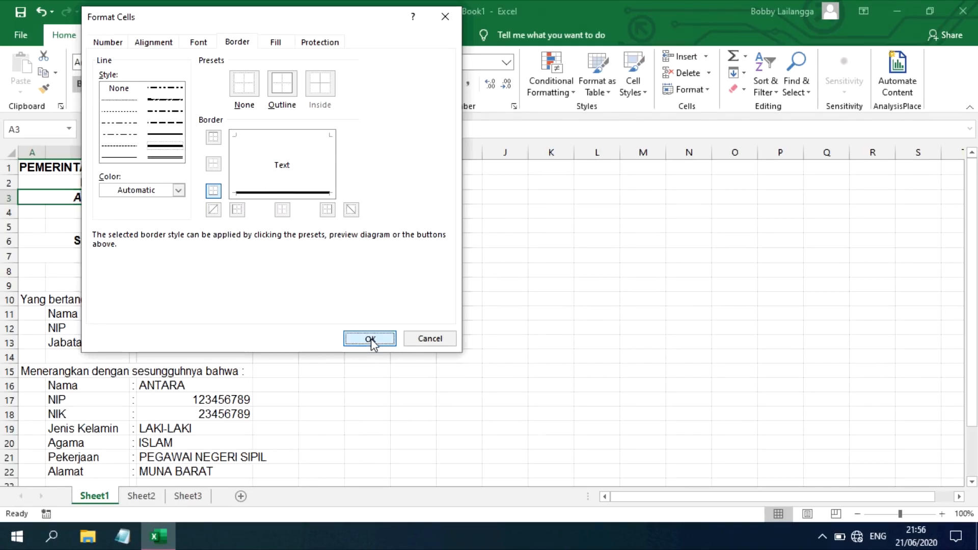
{"action": "left_click", "coordinate": [189, 285]}
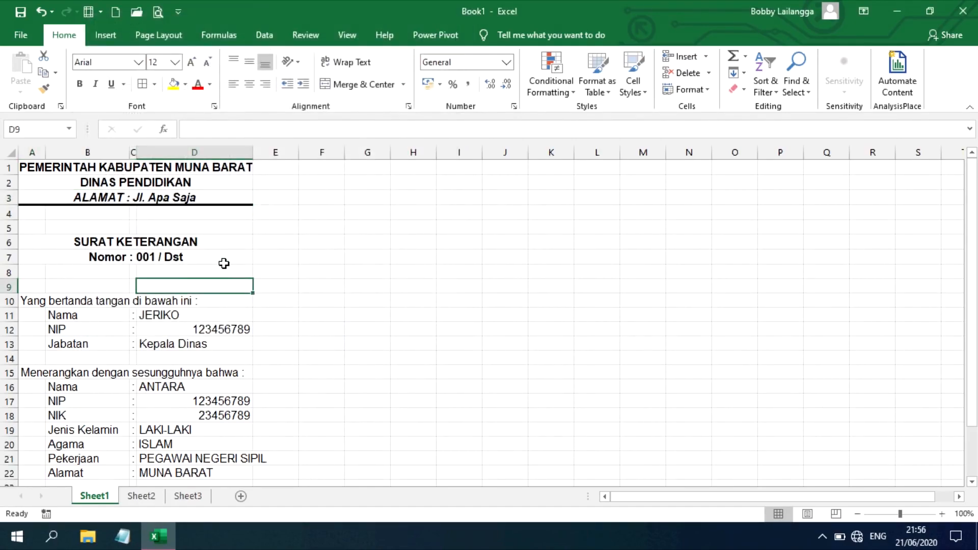
- Underline the SURAT KETERANGAN title in row 6
{"action": "left_click", "coordinate": [146, 240]}
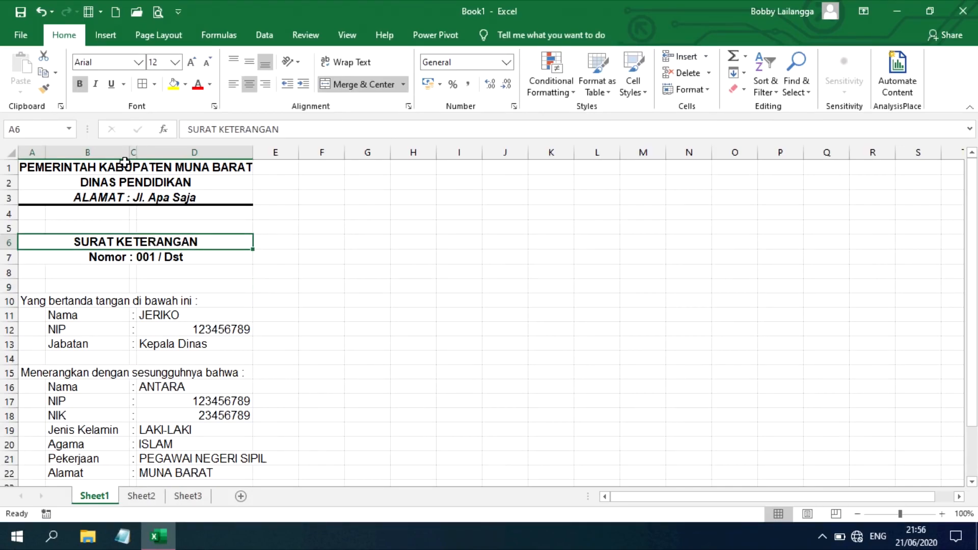
{"action": "left_click", "coordinate": [112, 84]}
{"action": "left_click", "coordinate": [157, 257]}
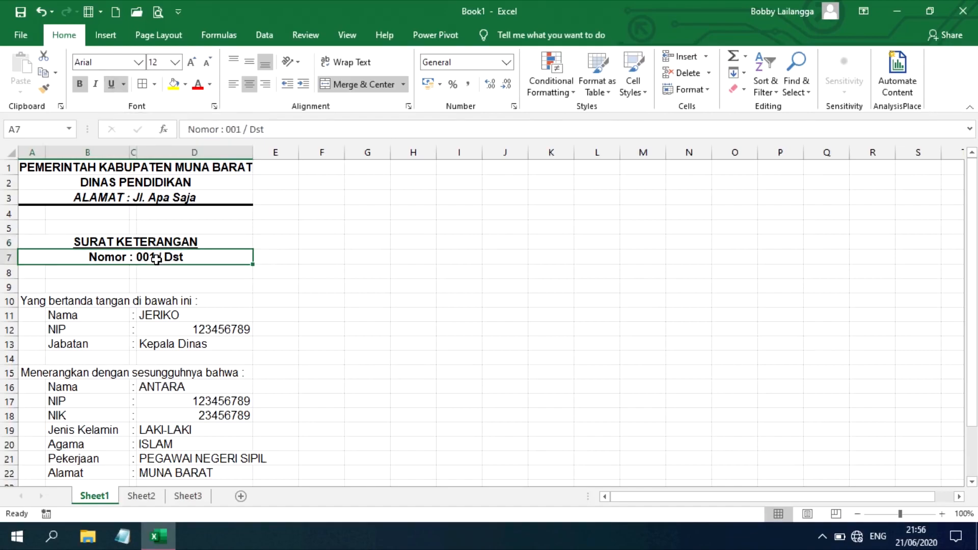
- Left-align the signatory's details in D11:D13 and the employee's details in D16:D22
{"action": "scroll", "coordinate": [156, 260], "scroll_direction": "down", "scroll_amount": 1}
{"action": "scroll", "coordinate": [156, 260], "scroll_direction": "down", "scroll_amount": 2}
{"action": "left_click", "coordinate": [199, 270]}
{"action": "left_click", "coordinate": [188, 223]}
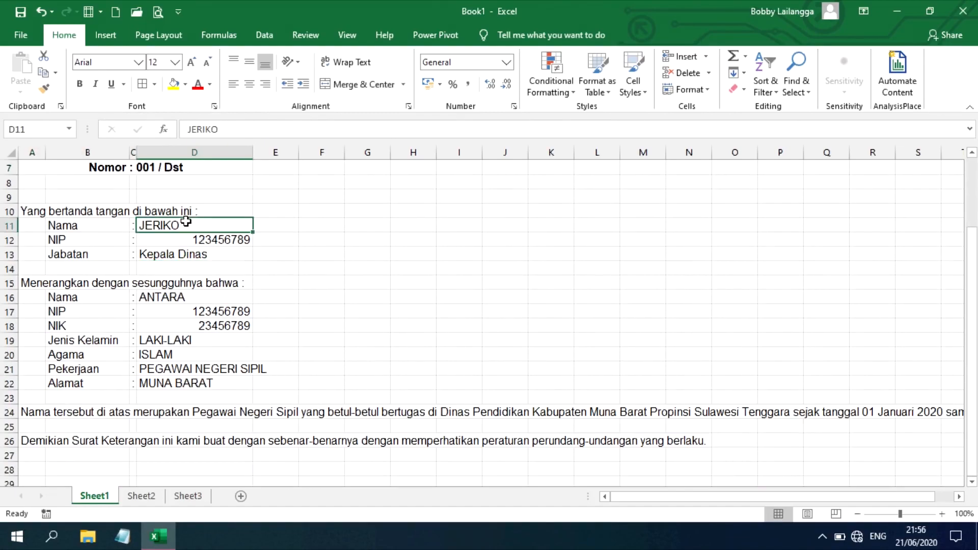
{"action": "left_click", "coordinate": [160, 242]}
{"action": "left_click_drag", "start_coordinate": [159, 222], "coordinate": [160, 255]}
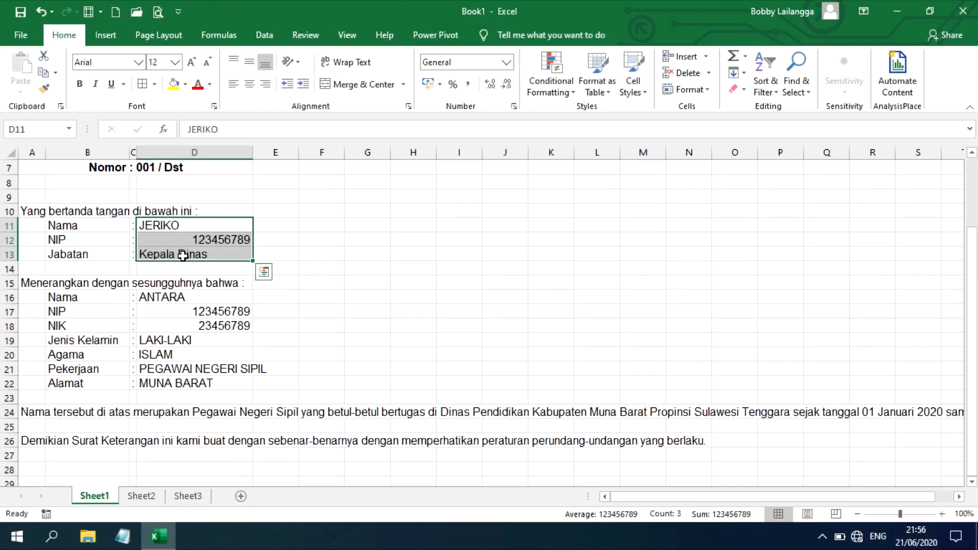
{"action": "left_click", "coordinate": [237, 89]}
{"action": "left_click_drag", "start_coordinate": [175, 304], "coordinate": [193, 382]}
{"action": "left_click", "coordinate": [233, 86]}
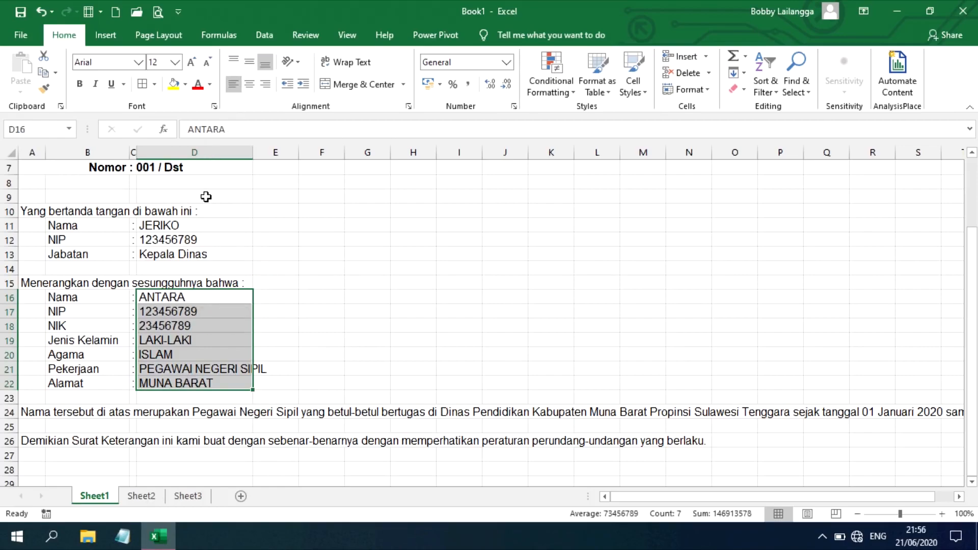
- Merge A24:D24 with wrapped text and enlarge row 24 to fit the whole "Nama tersebut di atas" paragraph
{"action": "scroll", "coordinate": [205, 197], "scroll_direction": "down", "scroll_amount": 2}
{"action": "left_click", "coordinate": [33, 324]}
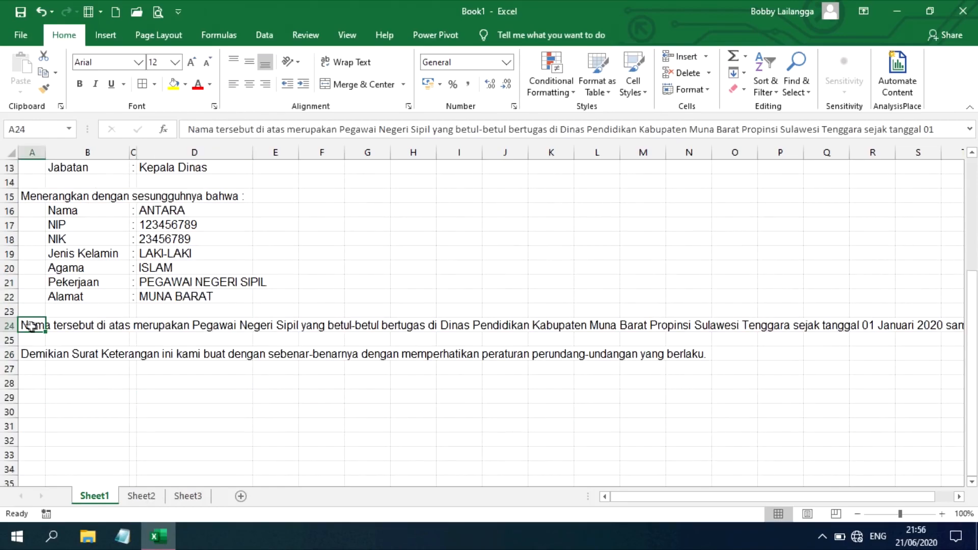
{"action": "left_click_drag", "start_coordinate": [31, 327], "coordinate": [199, 331]}
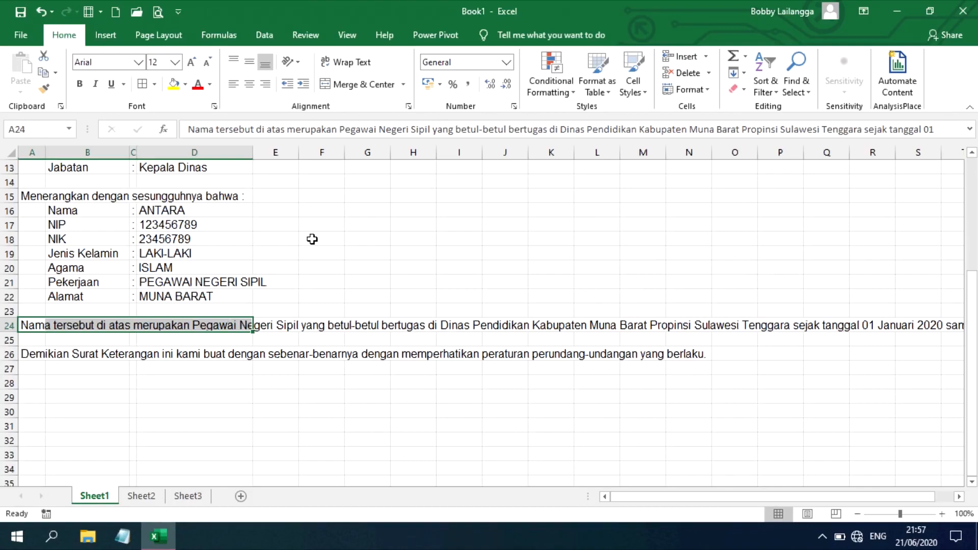
{"action": "left_click", "coordinate": [350, 86]}
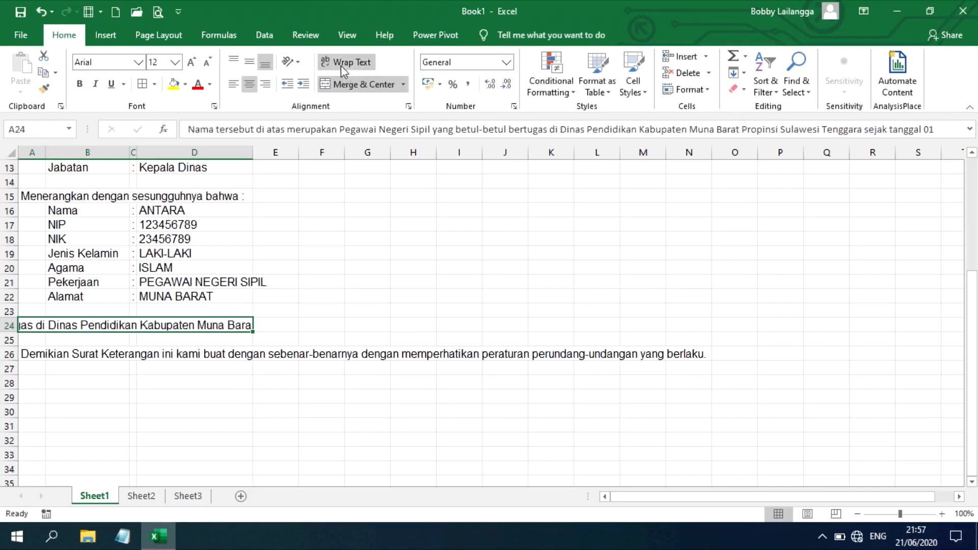
{"action": "left_click", "coordinate": [352, 62]}
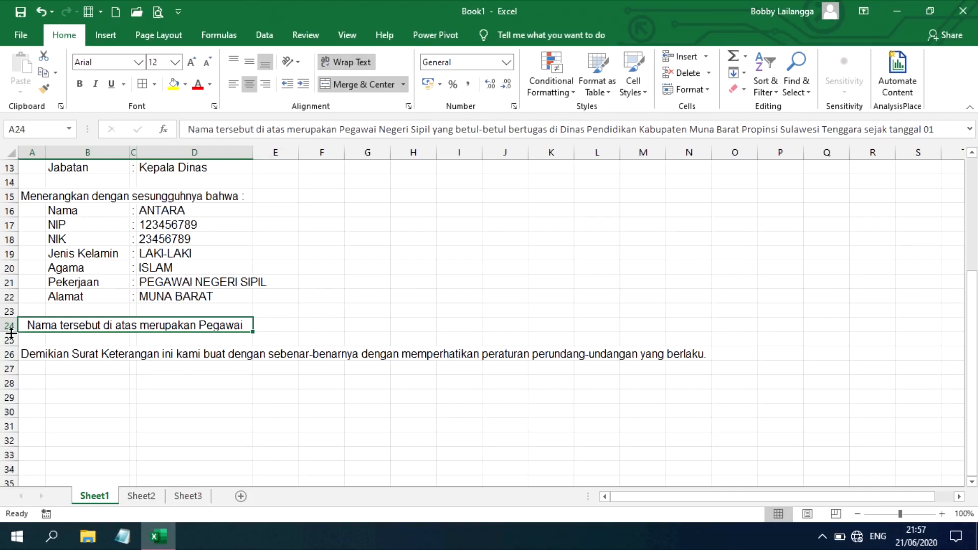
{"action": "left_click_drag", "start_coordinate": [11, 332], "coordinate": [3, 401]}
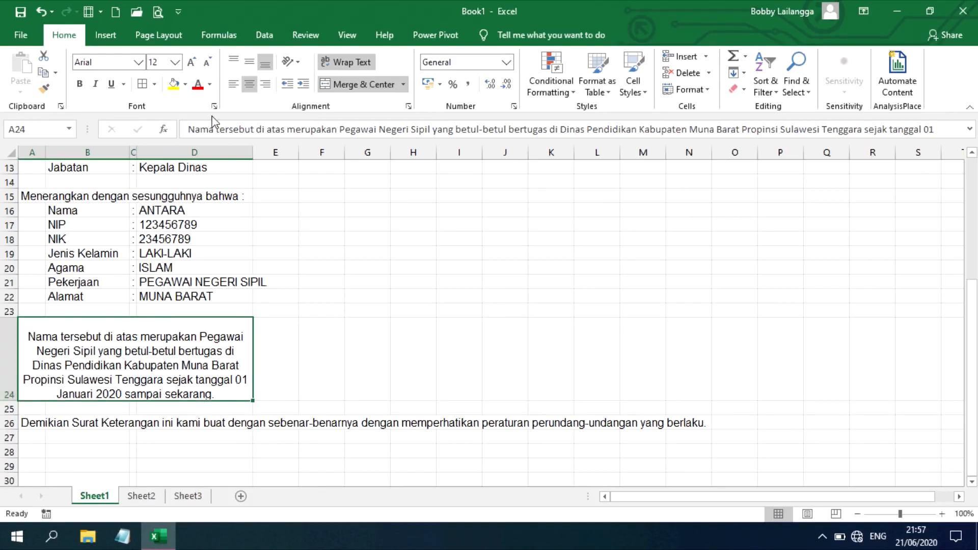
- Left-align the merged paragraph in row 24 and reduce the row height to fit its five lines
{"action": "left_click", "coordinate": [249, 62]}
{"action": "left_click", "coordinate": [232, 85]}
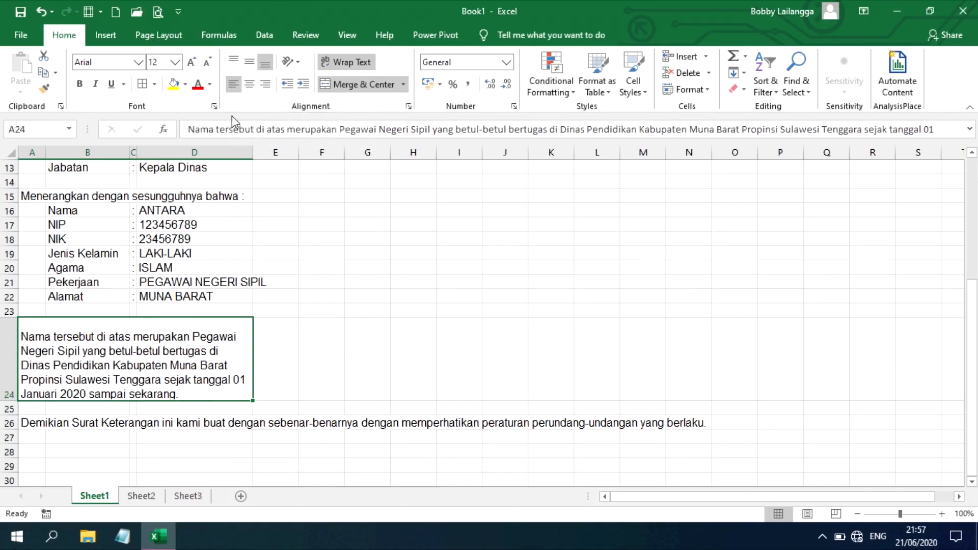
{"action": "left_click_drag", "start_coordinate": [10, 400], "coordinate": [10, 392]}
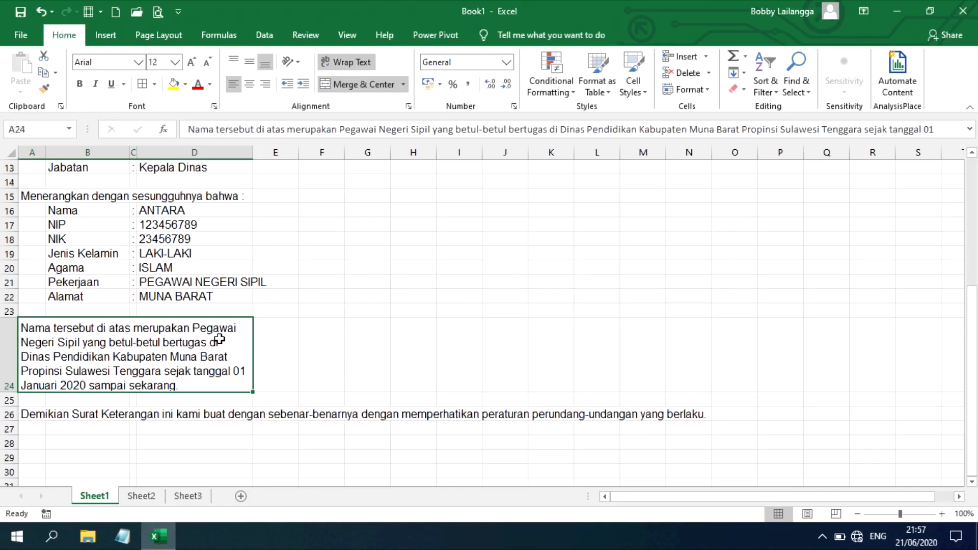
- Set the horizontal alignment of the row 24 paragraph to Justify in its cell format
{"action": "right_click", "coordinate": [150, 357]}
{"action": "left_click", "coordinate": [198, 300]}
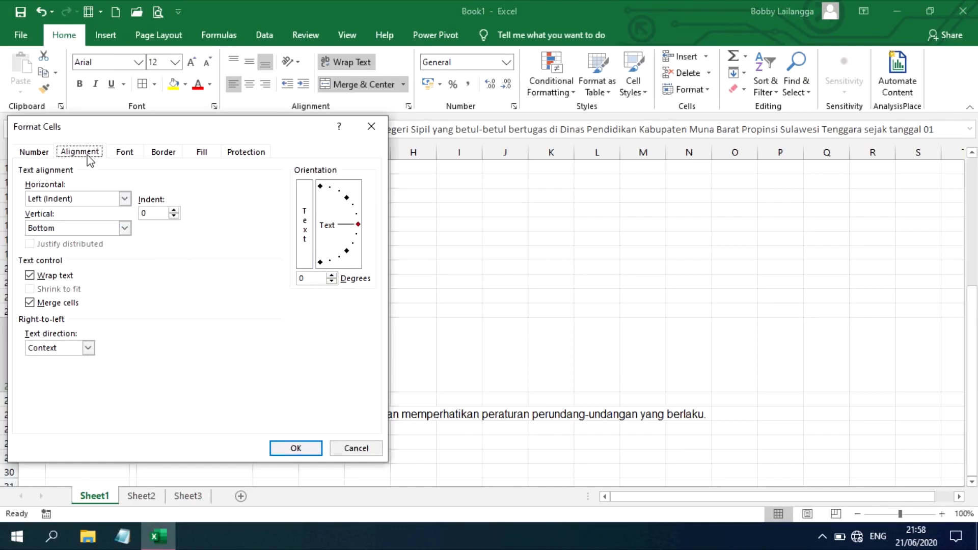
{"action": "left_click", "coordinate": [126, 200]}
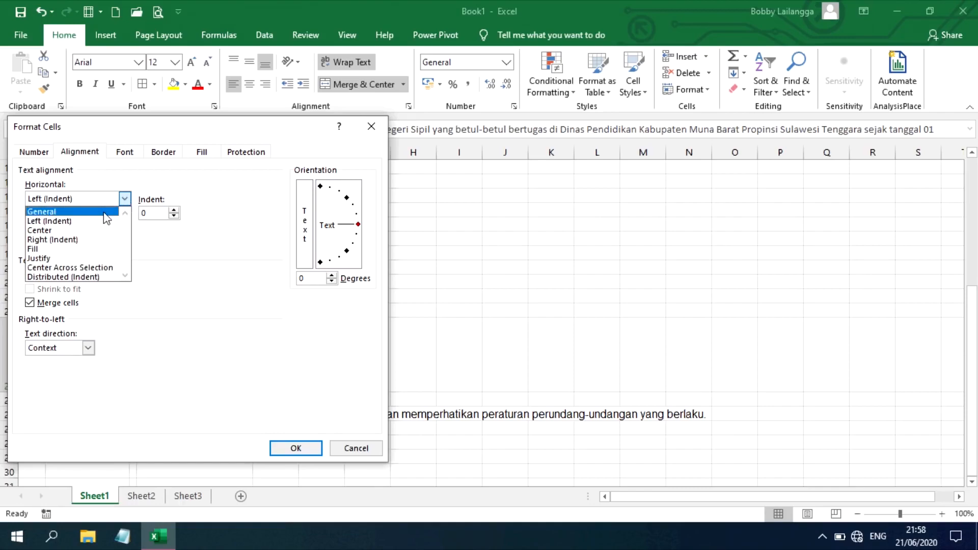
{"action": "left_click", "coordinate": [55, 258]}
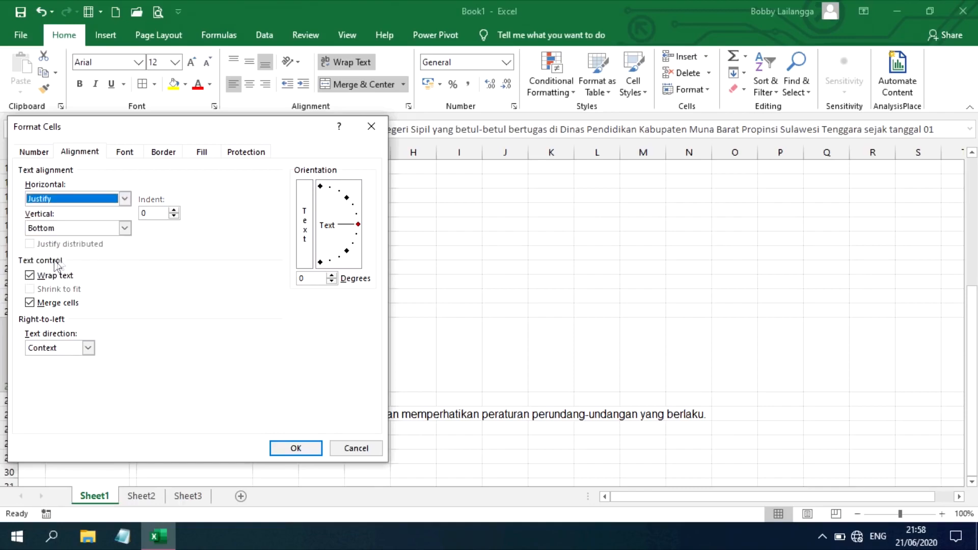
{"action": "left_click", "coordinate": [295, 448]}
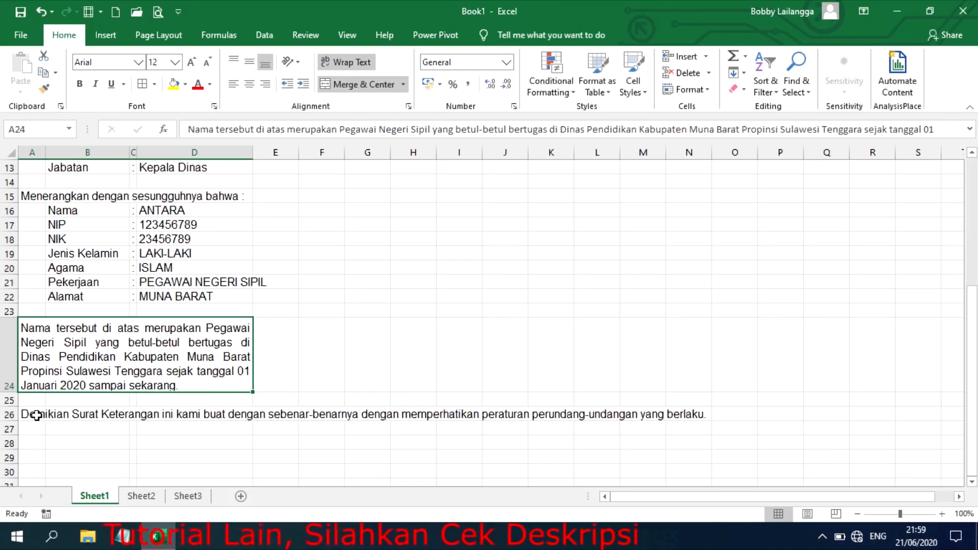
- Merge A26:D26 and wrap the text of the closing "Demikian Surat Keterangan" paragraph
{"action": "left_click_drag", "start_coordinate": [71, 414], "coordinate": [243, 414]}
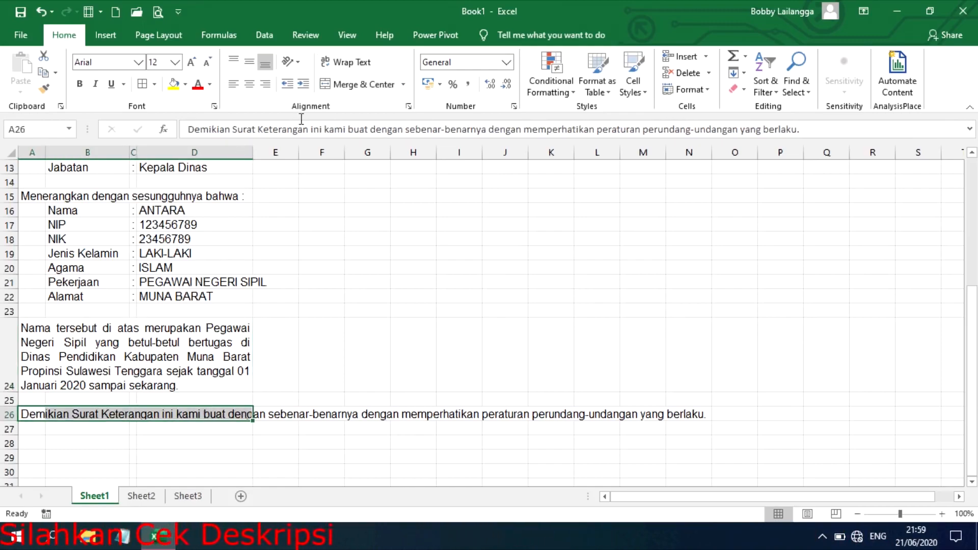
{"action": "left_click", "coordinate": [356, 84]}
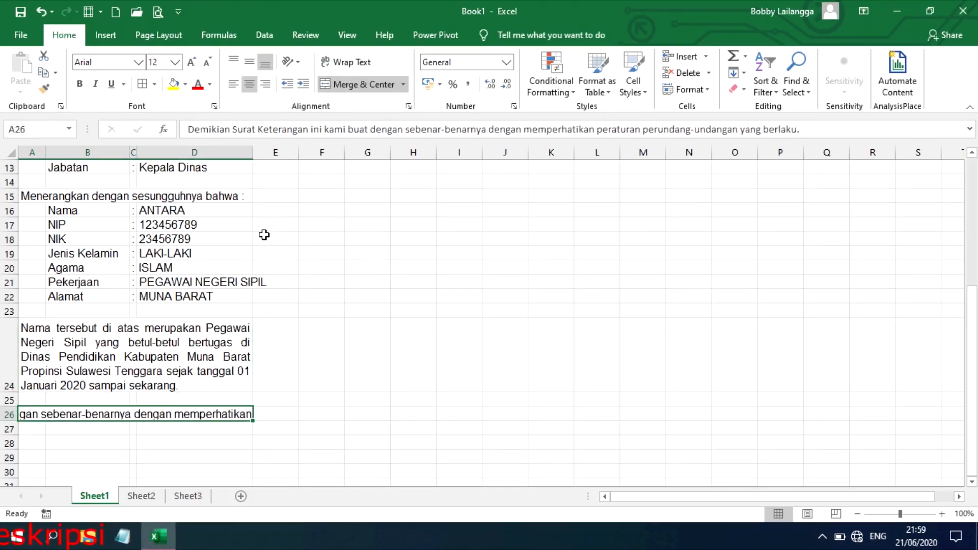
{"action": "left_click", "coordinate": [346, 62]}
- Set the closing paragraph in row 26 to Justify and enlarge the row to fit all its lines
{"action": "right_click", "coordinate": [186, 417]}
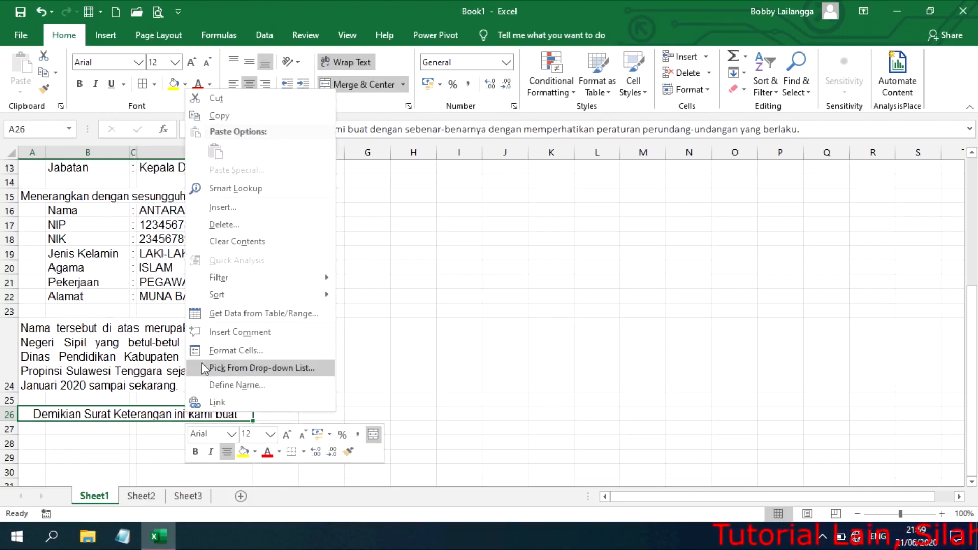
{"action": "left_click", "coordinate": [219, 350]}
{"action": "left_click", "coordinate": [117, 252]}
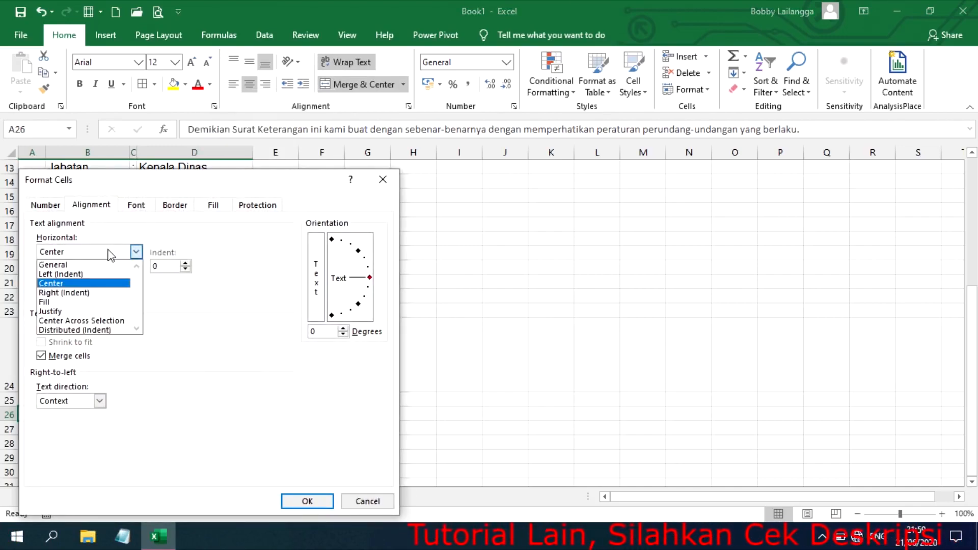
{"action": "left_click", "coordinate": [56, 311]}
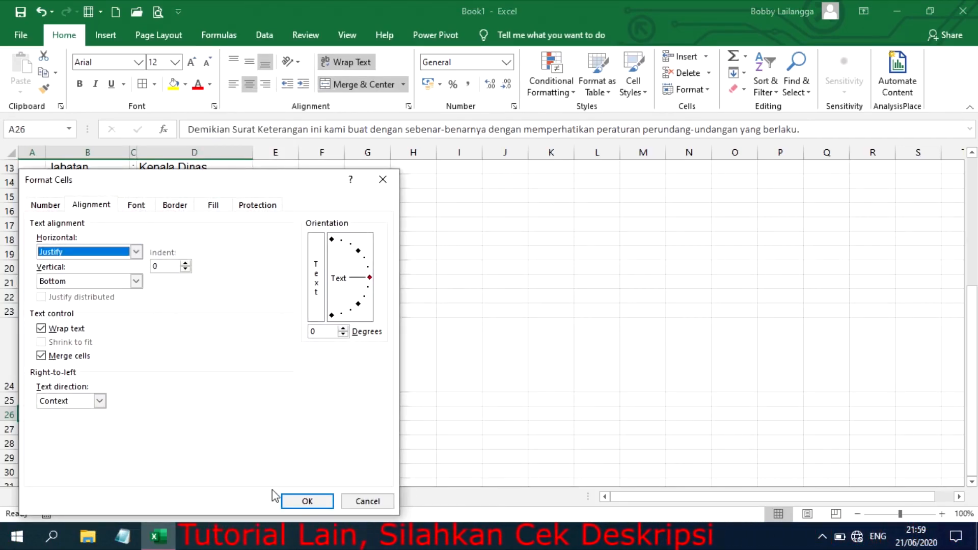
{"action": "left_click", "coordinate": [307, 501]}
{"action": "left_click_drag", "start_coordinate": [6, 419], "coordinate": [10, 459]}
{"action": "left_click", "coordinate": [250, 353]}
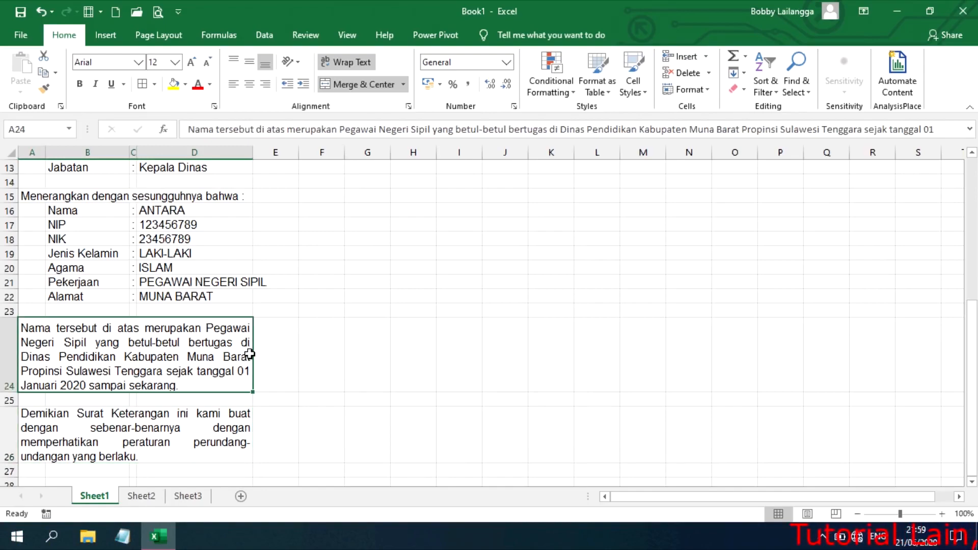
- Widen column D to nearly three times its width and check the letter's paragraphs and letterhead
{"action": "left_click", "coordinate": [153, 264]}
{"action": "scroll", "coordinate": [249, 291], "scroll_direction": "up", "scroll_amount": 4}
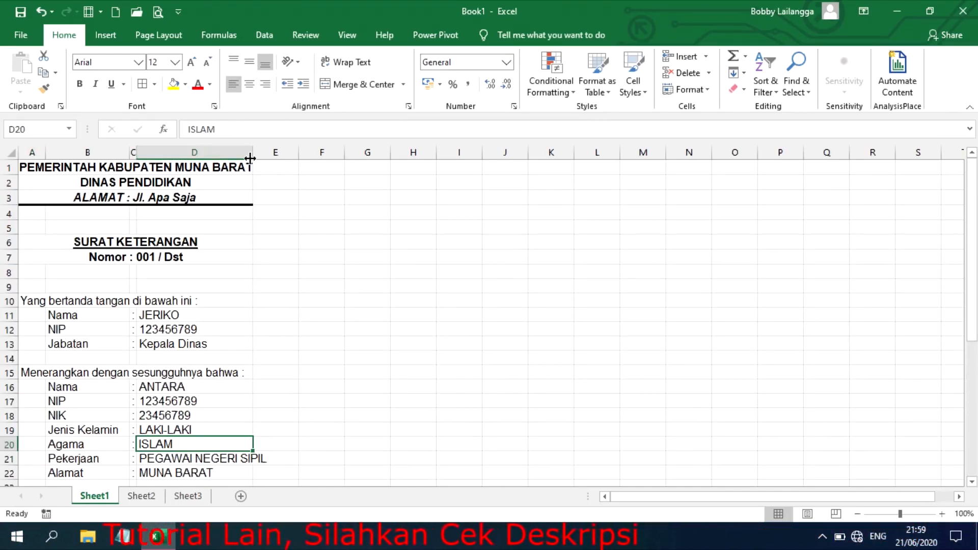
{"action": "left_click_drag", "start_coordinate": [255, 155], "coordinate": [472, 157]}
{"action": "left_click", "coordinate": [456, 257]}
{"action": "scroll", "coordinate": [456, 257], "scroll_direction": "down", "scroll_amount": 9}
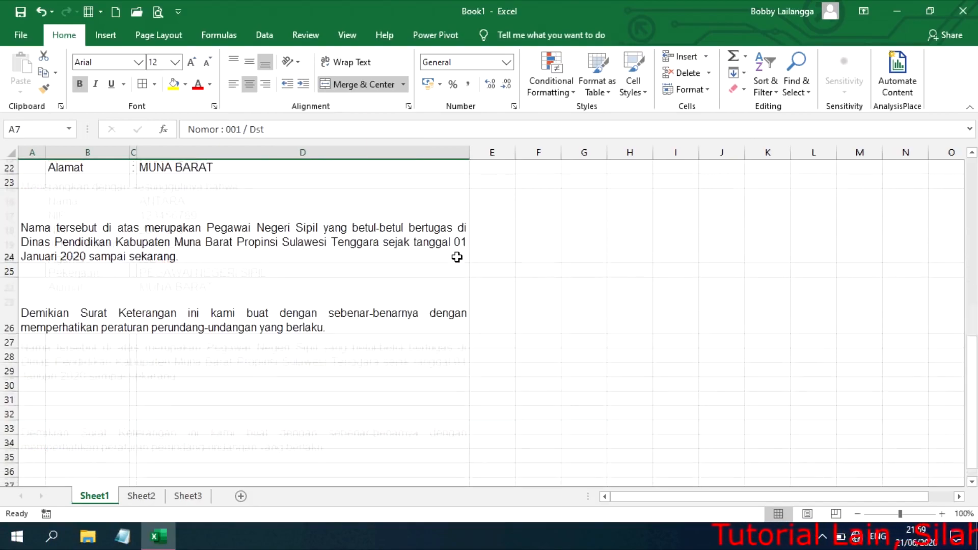
{"action": "scroll", "coordinate": [457, 257], "scroll_direction": "up", "scroll_amount": 1}
{"action": "scroll", "coordinate": [457, 257], "scroll_direction": "up", "scroll_amount": 8}
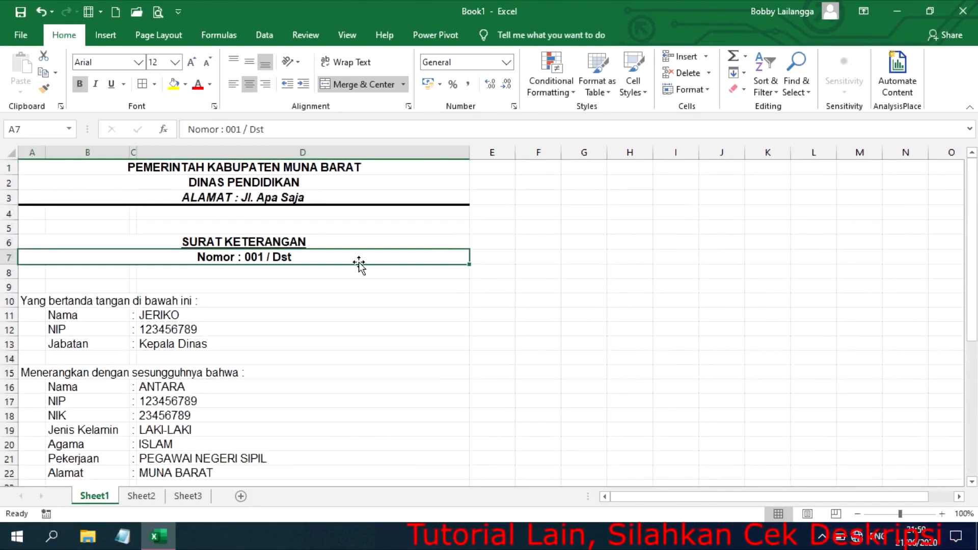
- Display Sheet1 in Page Layout view to see how the letter fits the printed pages
{"action": "left_click", "coordinate": [299, 343]}
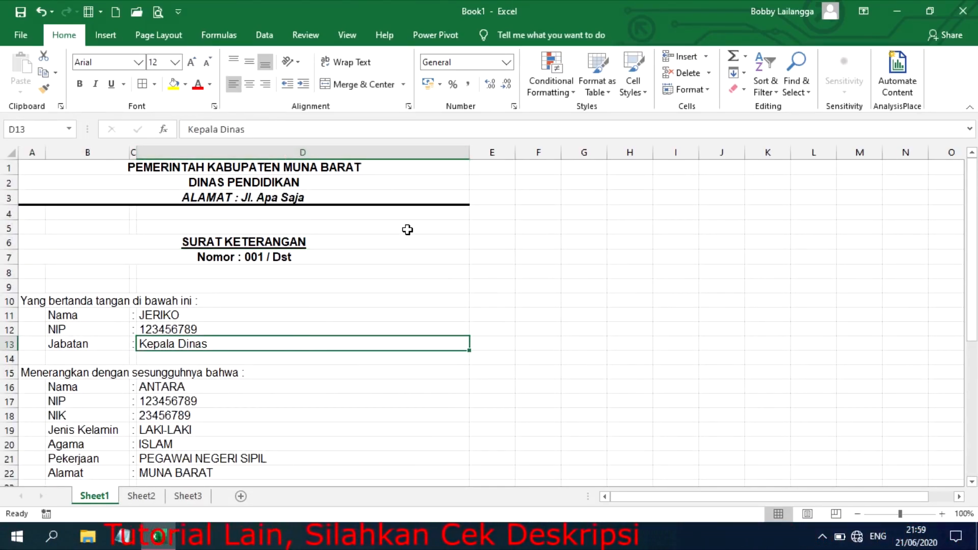
{"action": "left_click", "coordinate": [346, 36]}
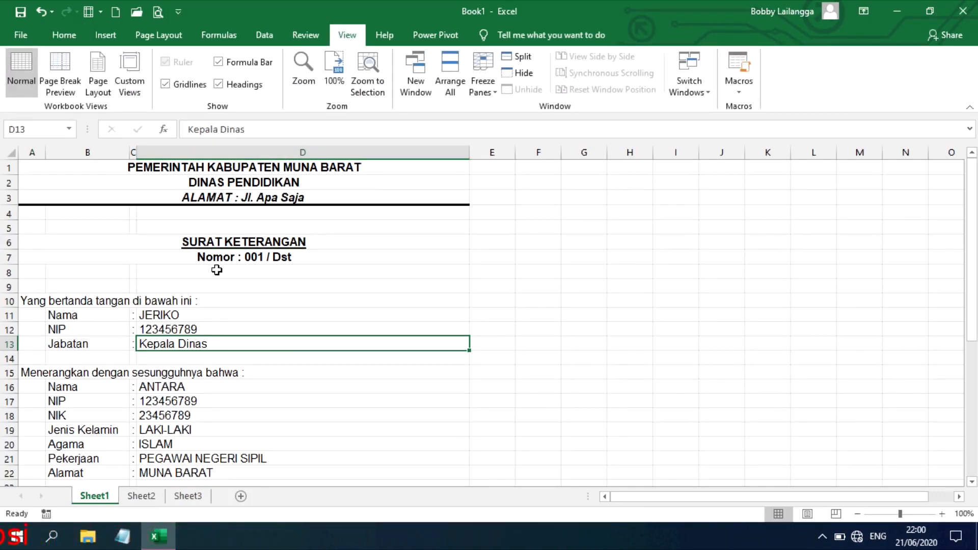
{"action": "left_click", "coordinate": [105, 69]}
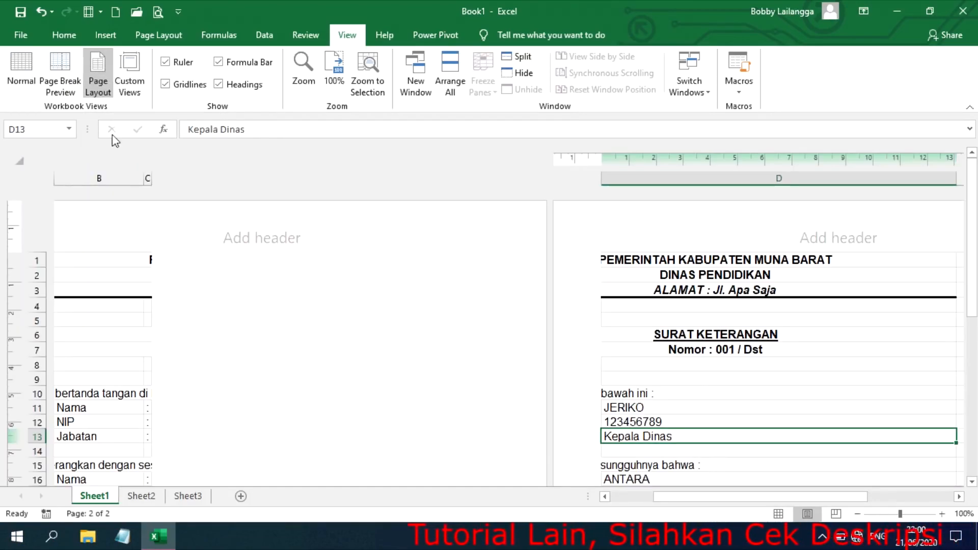
- Examine the letter across its pages in Page Layout view at reduced zoom, and return to Normal view
{"action": "scroll", "coordinate": [356, 275], "scroll_direction": "down", "scroll_amount": 5}
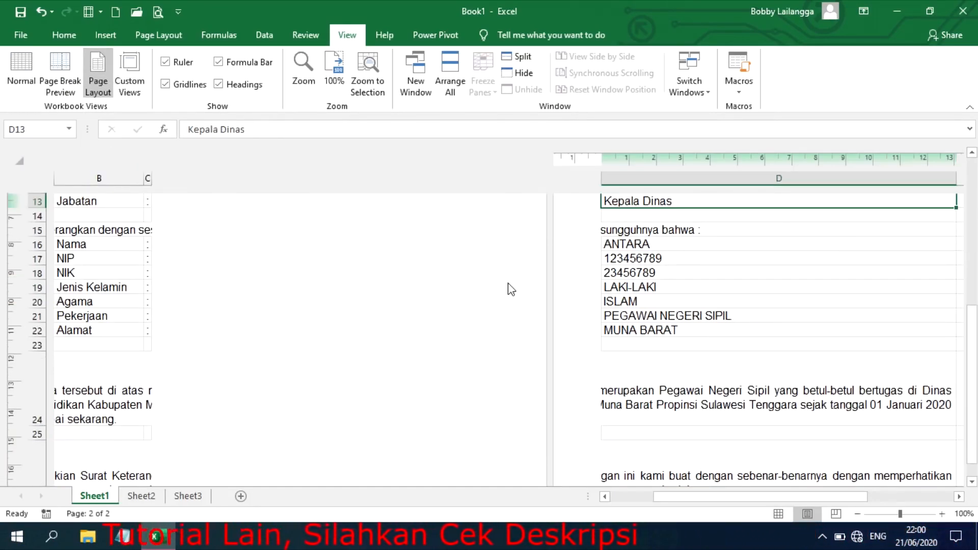
{"action": "scroll", "coordinate": [512, 289], "scroll_direction": "down", "scroll_amount": 5, "text": "ctrl"}
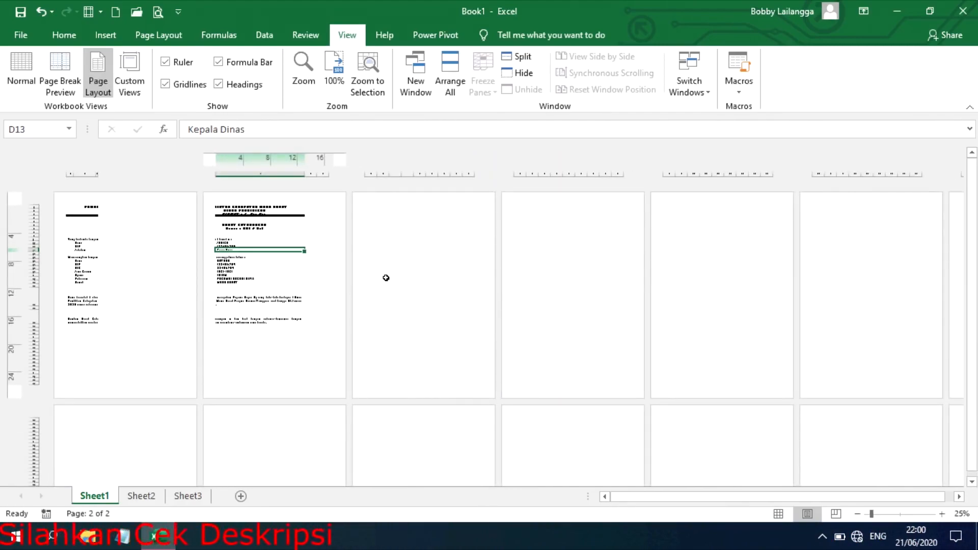
{"action": "scroll", "coordinate": [422, 269], "scroll_direction": "up", "scroll_amount": 2}
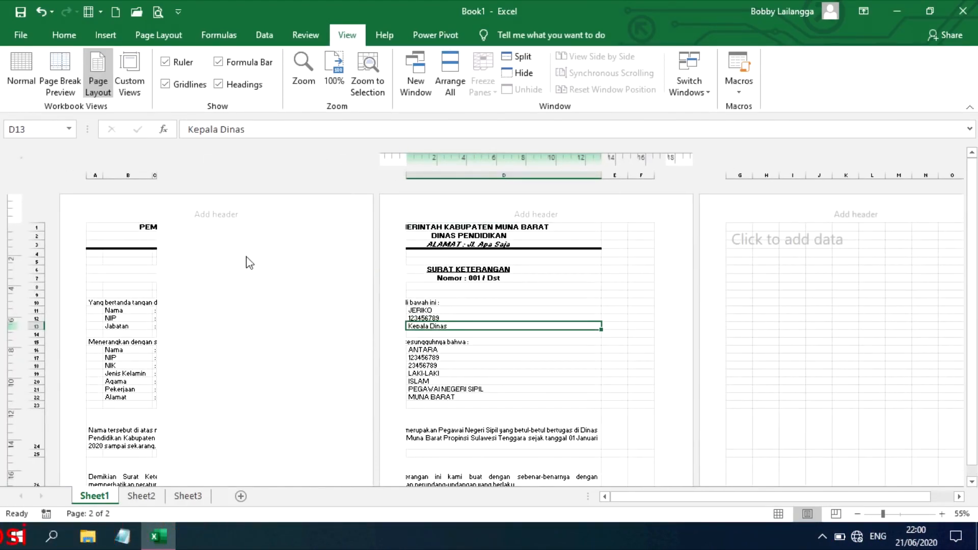
{"action": "left_click", "coordinate": [19, 64]}
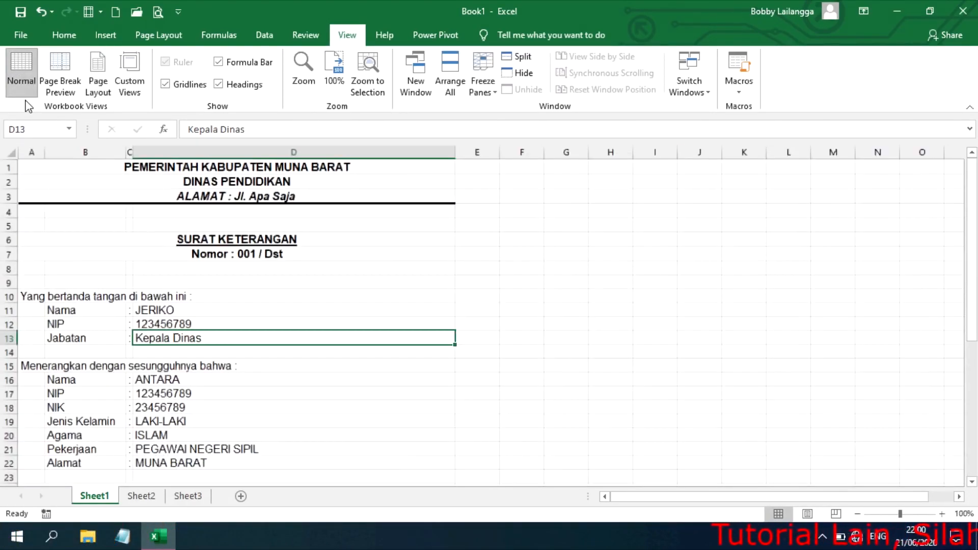
{"action": "left_click", "coordinate": [430, 271]}
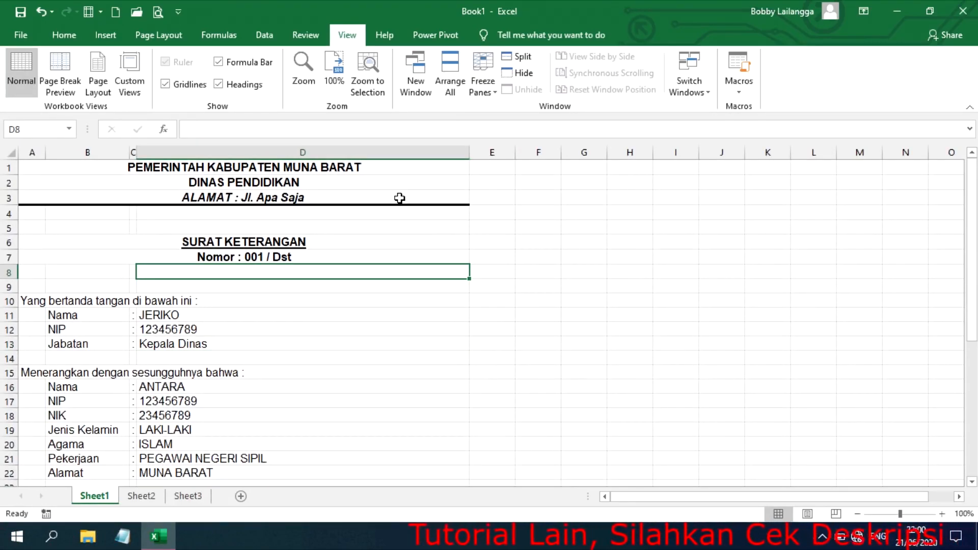
- Check the letter in print preview and slightly narrow column D so the letter fits one page width
{"action": "key", "text": "ctrl+p"}
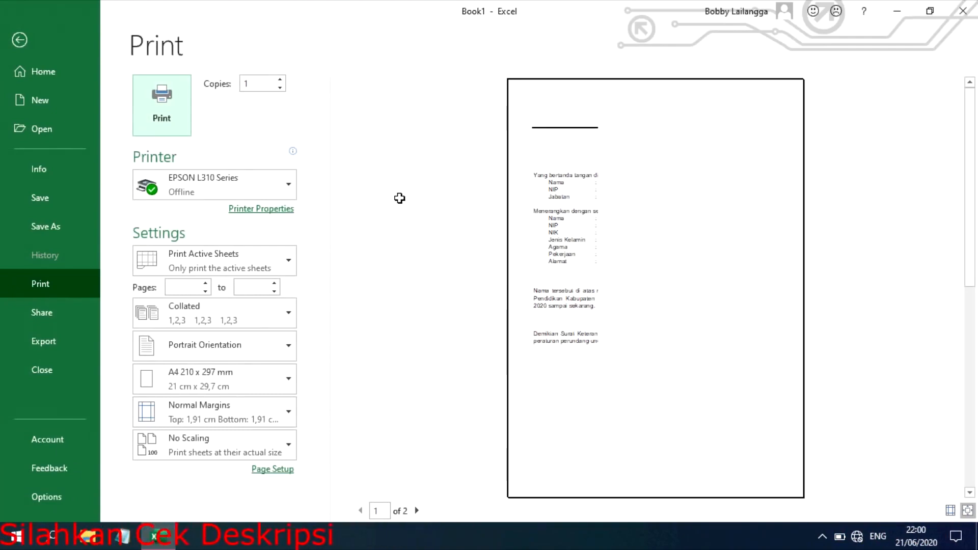
{"action": "key", "text": "Escape"}
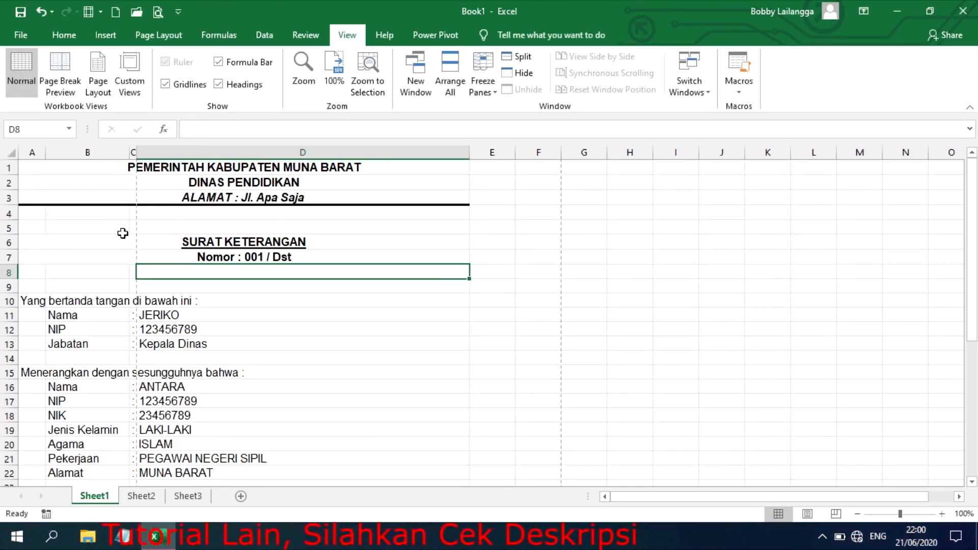
{"action": "left_click_drag", "start_coordinate": [466, 156], "coordinate": [439, 155]}
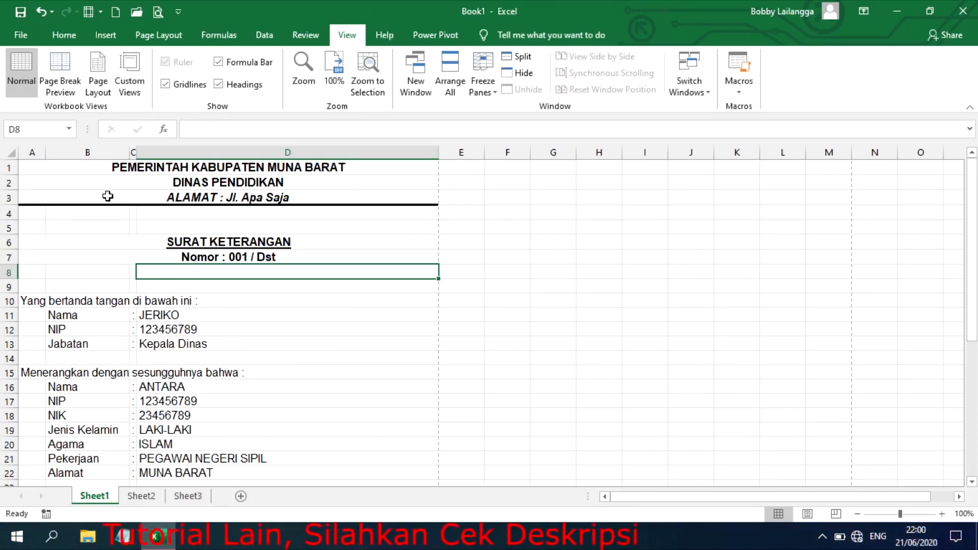
- Check the whole letter's fit on one page in Page Layout view and return to Normal view
{"action": "left_click", "coordinate": [98, 86]}
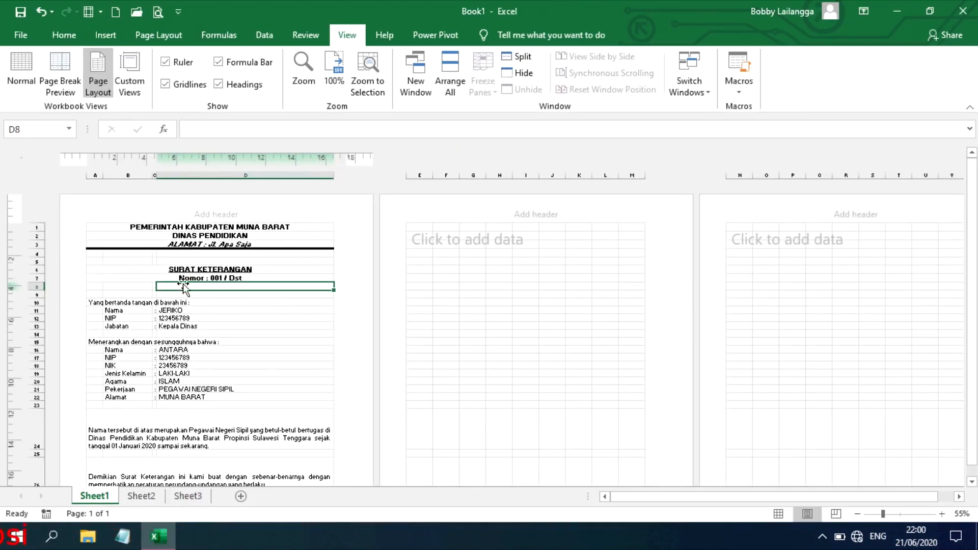
{"action": "scroll", "coordinate": [220, 304], "scroll_direction": "down", "scroll_amount": 4}
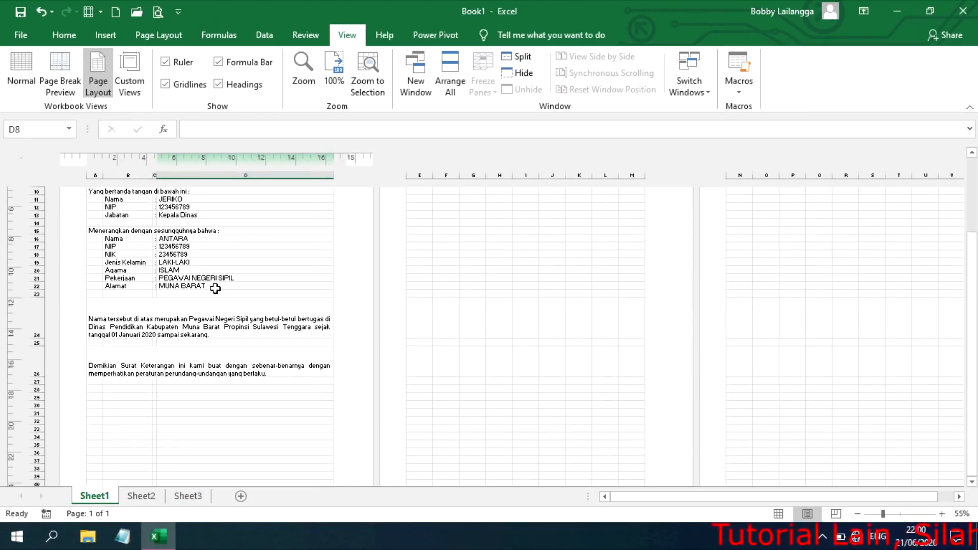
{"action": "scroll", "coordinate": [125, 154], "scroll_direction": "up", "scroll_amount": 4}
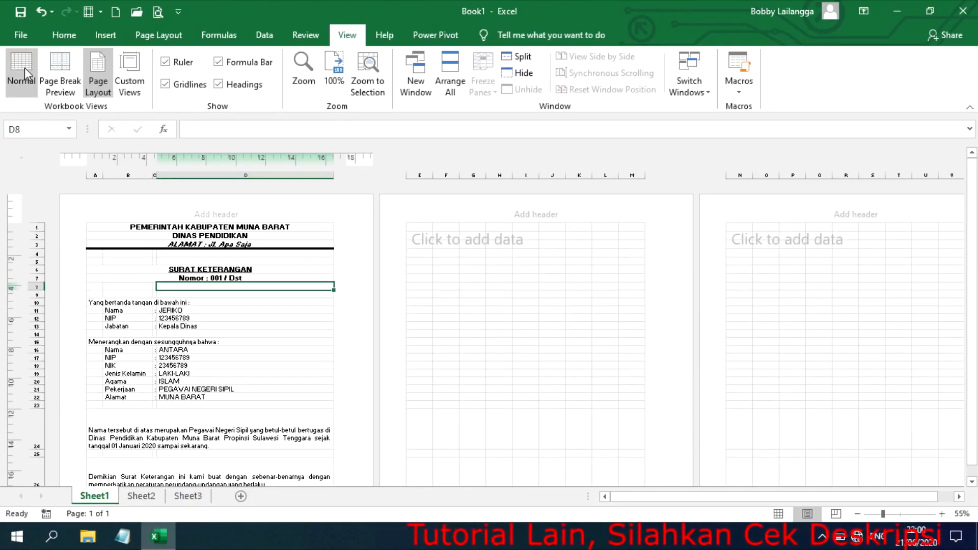
{"action": "left_click", "coordinate": [29, 70]}
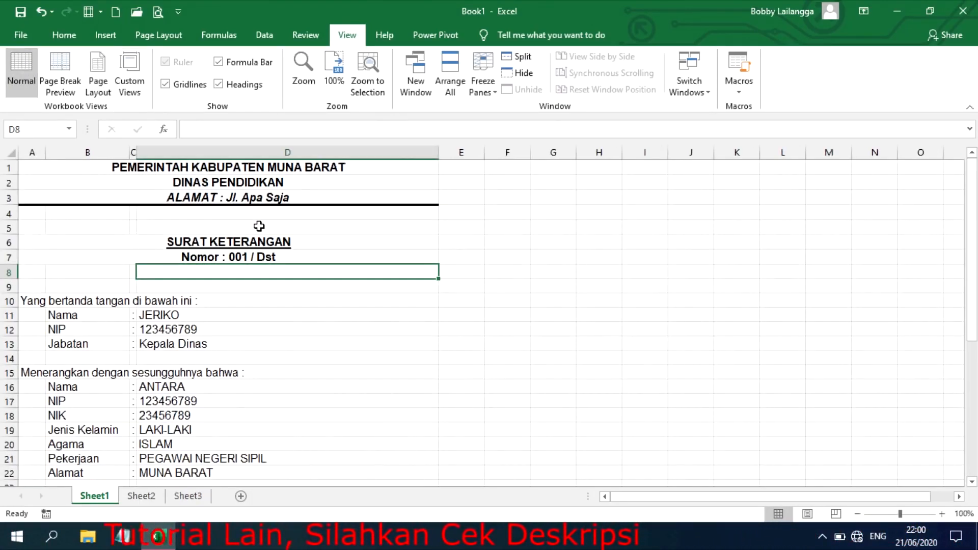
- Insert a new column directly after column D
{"action": "scroll", "coordinate": [258, 225], "scroll_direction": "down", "scroll_amount": 7}
{"action": "left_click", "coordinate": [232, 312]}
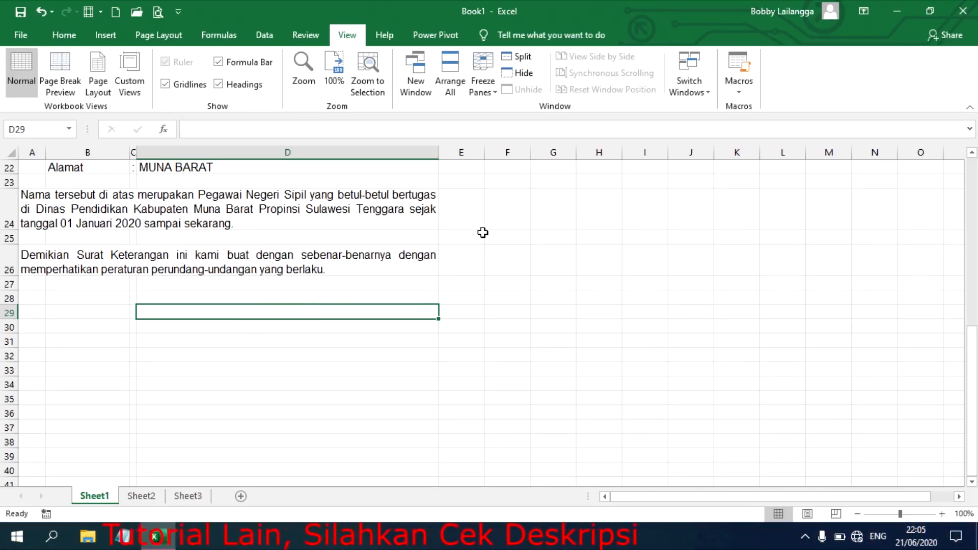
{"action": "right_click", "coordinate": [462, 151]}
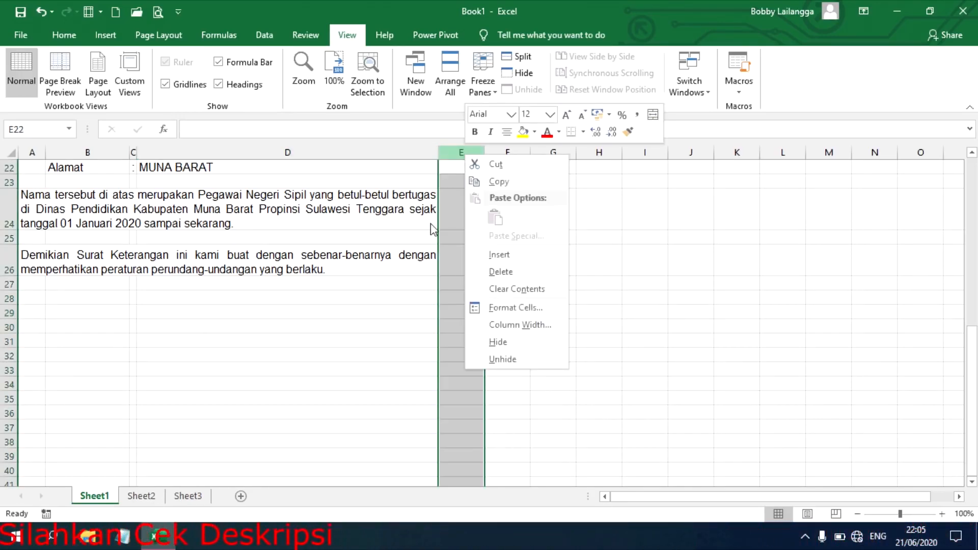
{"action": "left_click", "coordinate": [499, 255]}
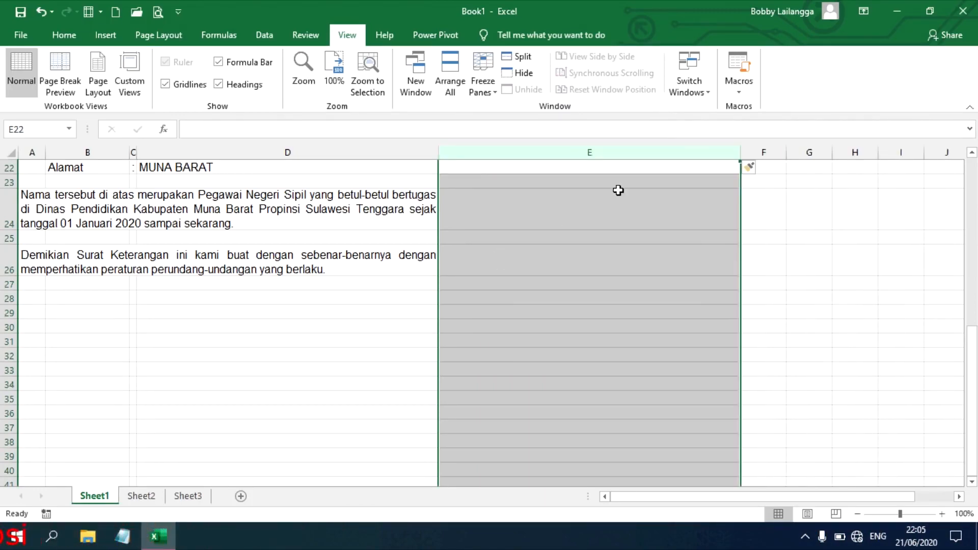
- Narrow column D to less than half its width and column E to about two-thirds of its width
{"action": "left_click_drag", "start_coordinate": [274, 172], "coordinate": [252, 172]}
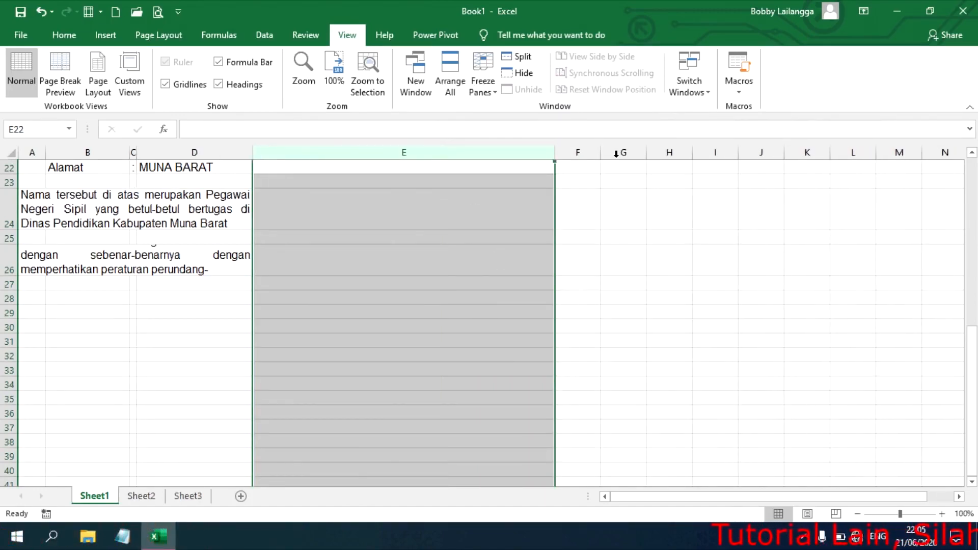
{"action": "left_click_drag", "start_coordinate": [554, 153], "coordinate": [453, 160]}
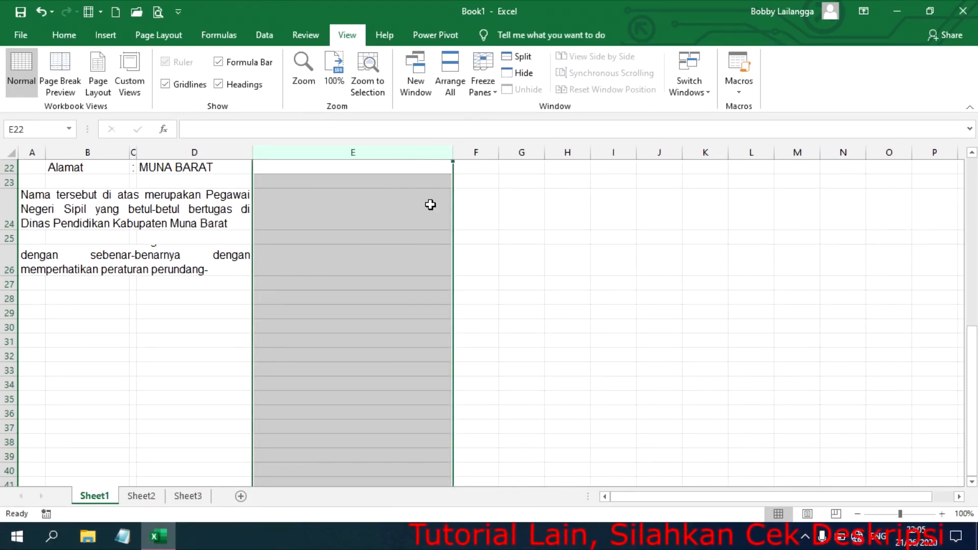
{"action": "left_click", "coordinate": [428, 238]}
- Merge and center each of the three letterhead lines in rows 1 to 3 across columns A to E
{"action": "scroll", "coordinate": [646, 270], "scroll_direction": "up", "scroll_amount": 7}
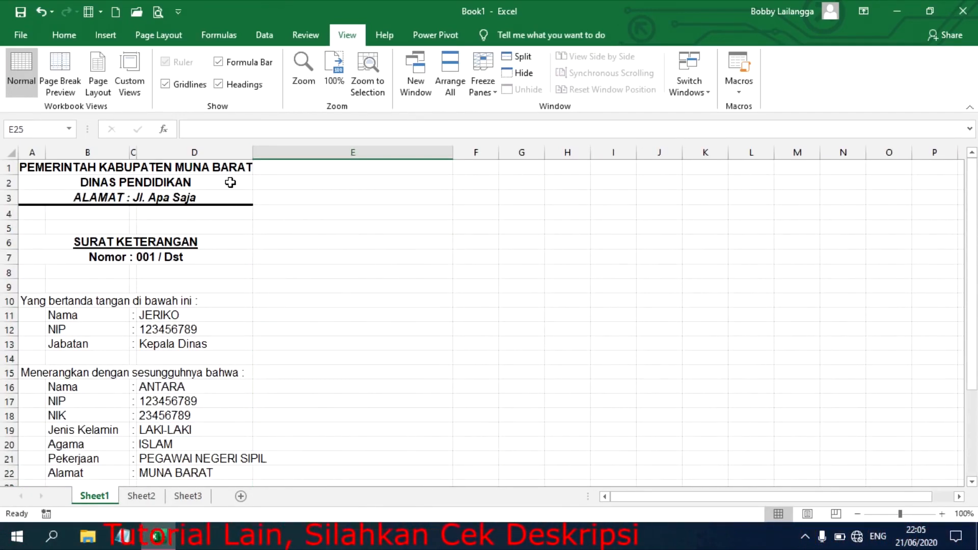
{"action": "left_click_drag", "start_coordinate": [229, 168], "coordinate": [356, 168]}
{"action": "left_click", "coordinate": [65, 35]}
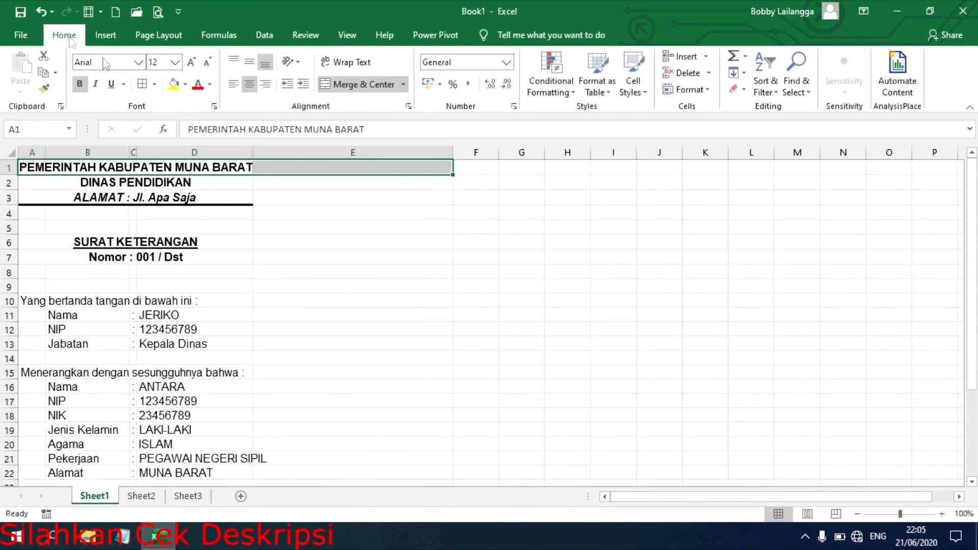
{"action": "left_click", "coordinate": [392, 92]}
{"action": "left_click", "coordinate": [392, 91]}
{"action": "left_click_drag", "start_coordinate": [270, 183], "coordinate": [174, 178]}
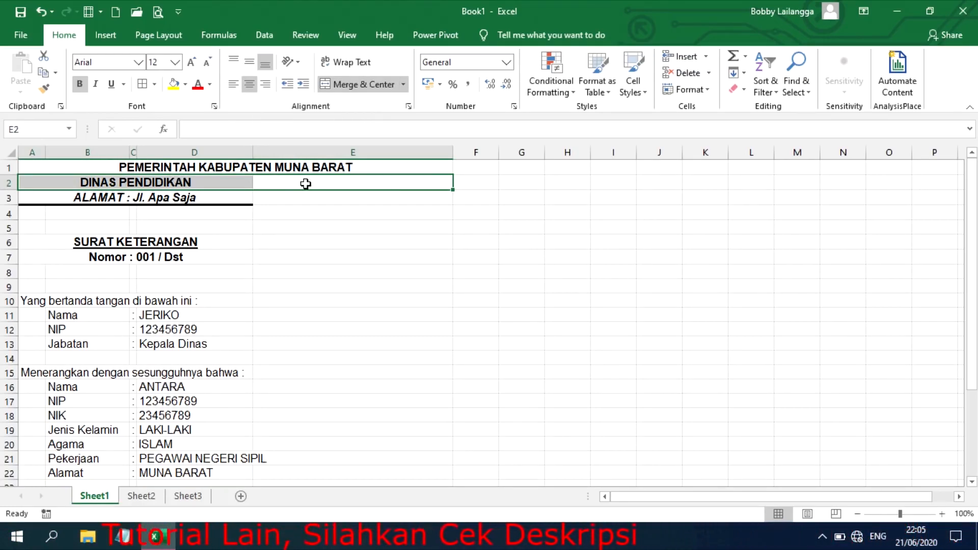
{"action": "key", "text": "F4"}
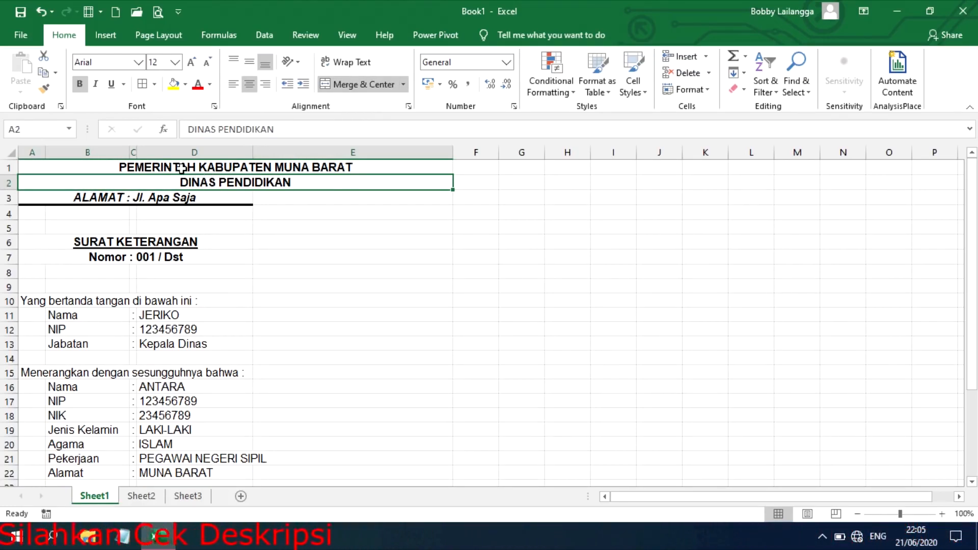
{"action": "left_click_drag", "start_coordinate": [268, 193], "coordinate": [236, 192]}
{"action": "key", "text": "F4"}
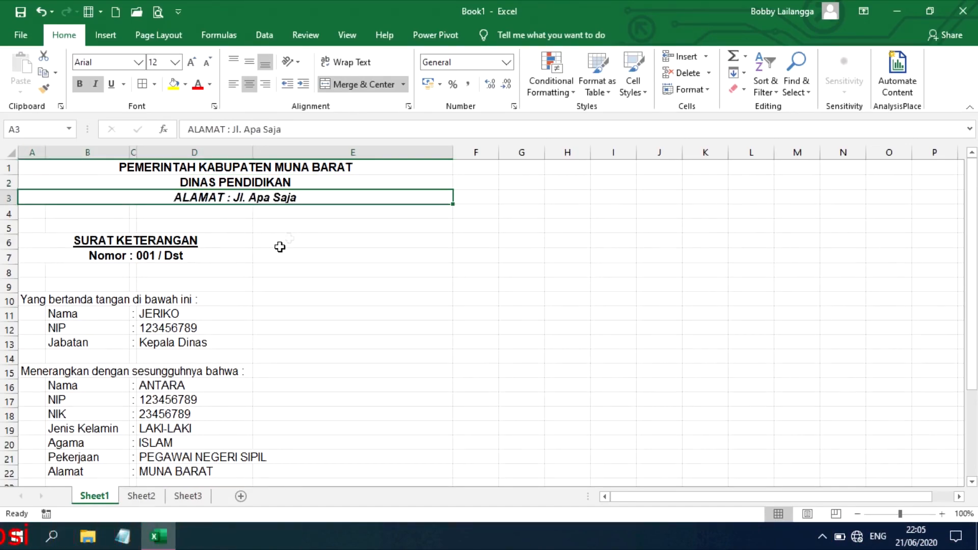
- Merge and center the SURAT KETERANGAN title in row 6 and the number line in row 7 across columns A to E
{"action": "left_click", "coordinate": [287, 236]}
{"action": "left_click_drag", "start_coordinate": [287, 236], "coordinate": [198, 233]}
{"action": "key", "text": "F4"}
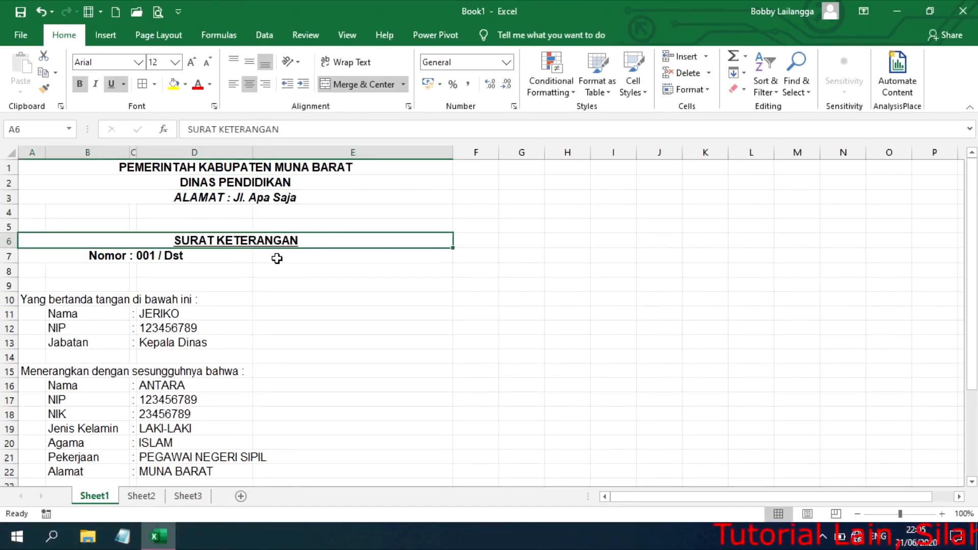
{"action": "left_click_drag", "start_coordinate": [275, 257], "coordinate": [31, 256]}
{"action": "key", "text": "F4"}
- Extend the merged paragraphs in rows 24 and 26 across columns A to E
{"action": "scroll", "coordinate": [345, 296], "scroll_direction": "down", "scroll_amount": 1}
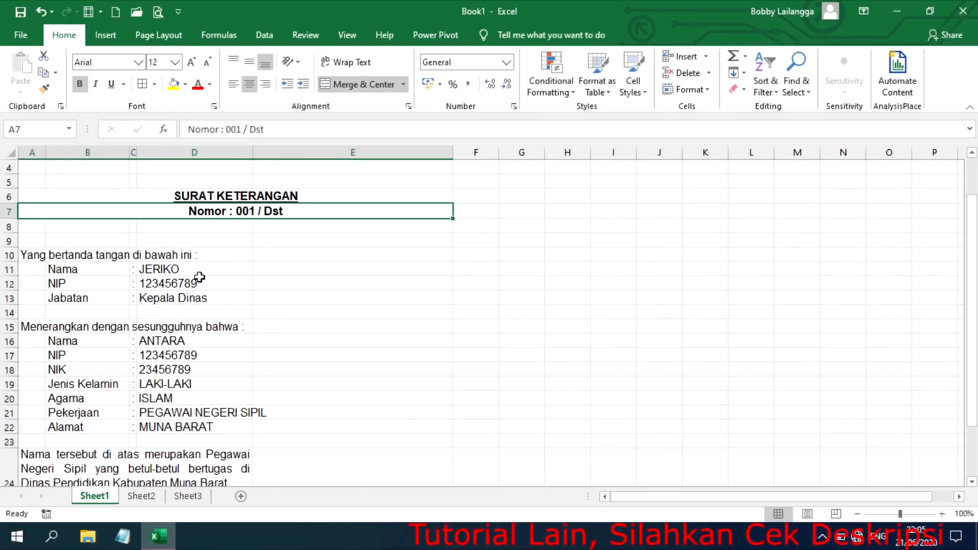
{"action": "scroll", "coordinate": [293, 270], "scroll_direction": "down", "scroll_amount": 2}
{"action": "scroll", "coordinate": [312, 286], "scroll_direction": "down", "scroll_amount": 1}
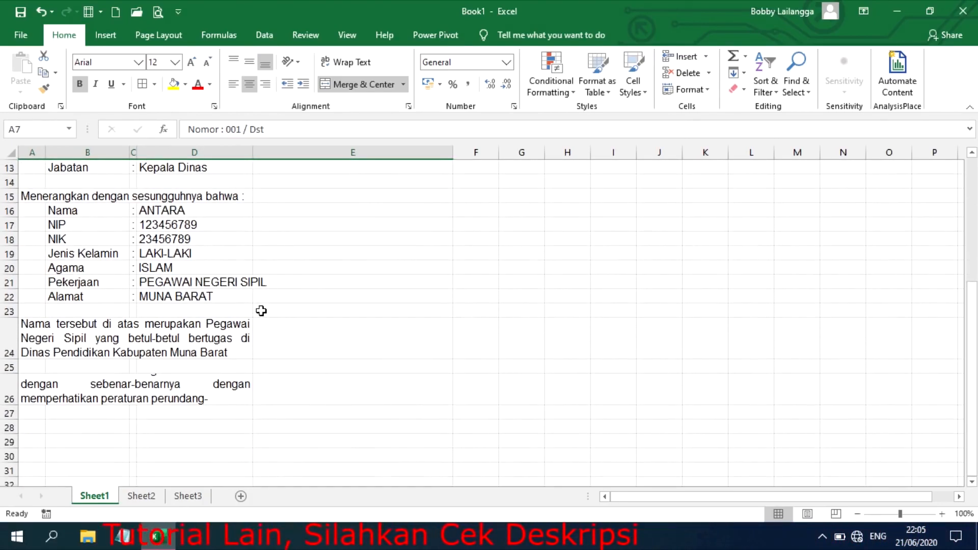
{"action": "left_click_drag", "start_coordinate": [277, 331], "coordinate": [174, 338]}
{"action": "key", "text": "F4"}
{"action": "left_click_drag", "start_coordinate": [31, 389], "coordinate": [262, 383]}
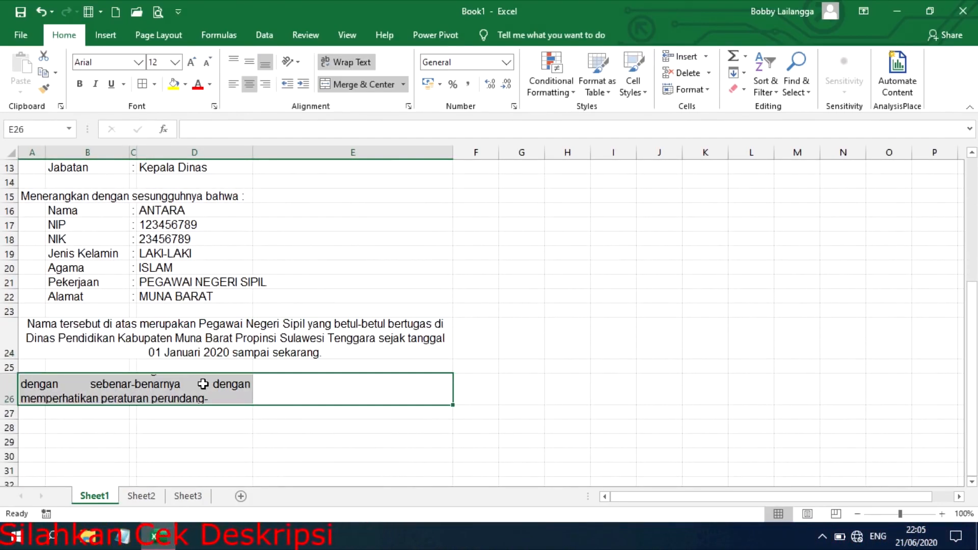
{"action": "key", "text": "F4"}
- Left-align the two merged paragraphs in A24:E26
{"action": "key", "text": "Up"}
{"action": "key", "text": "Up"}
{"action": "key", "text": "shift+Down"}
{"action": "key", "text": "shift+Down"}
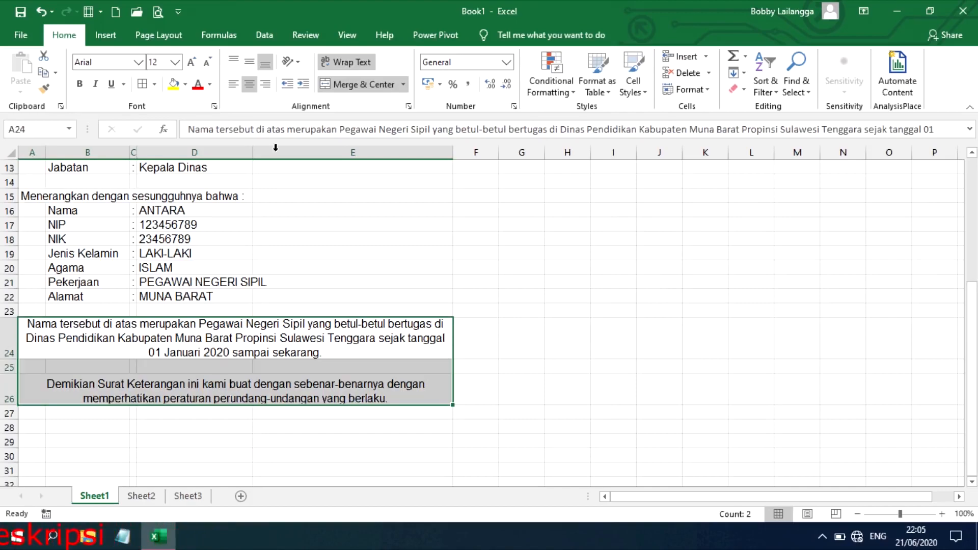
{"action": "left_click", "coordinate": [234, 85]}
- Apply a border to the letterhead's merged address line in row 3
{"action": "scroll", "coordinate": [418, 271], "scroll_direction": "up", "scroll_amount": 4}
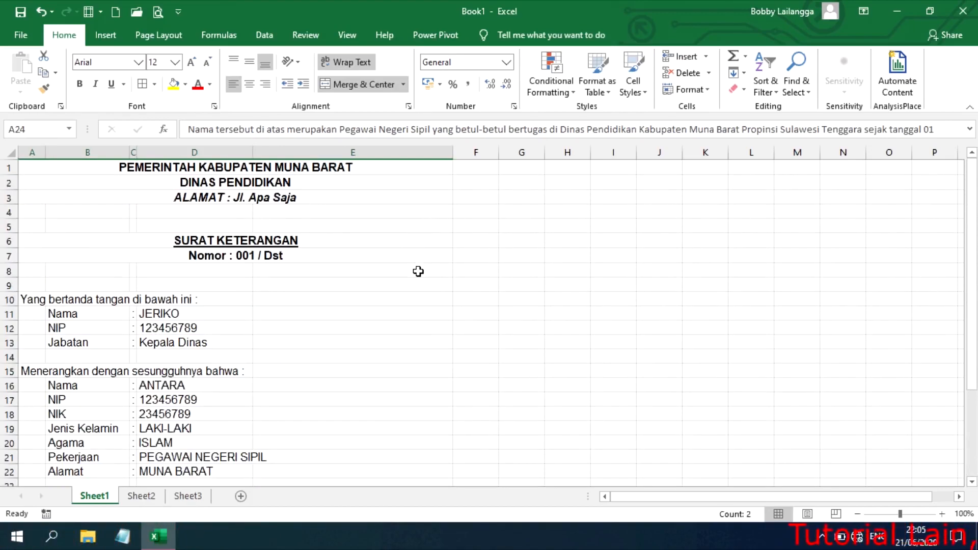
{"action": "left_click", "coordinate": [233, 195]}
{"action": "left_click", "coordinate": [155, 85]}
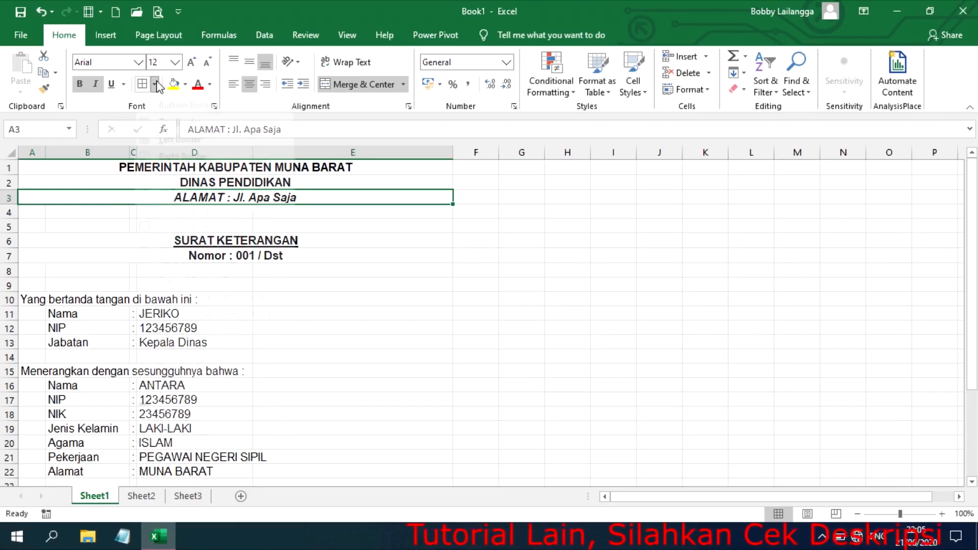
{"action": "left_click", "coordinate": [232, 135]}
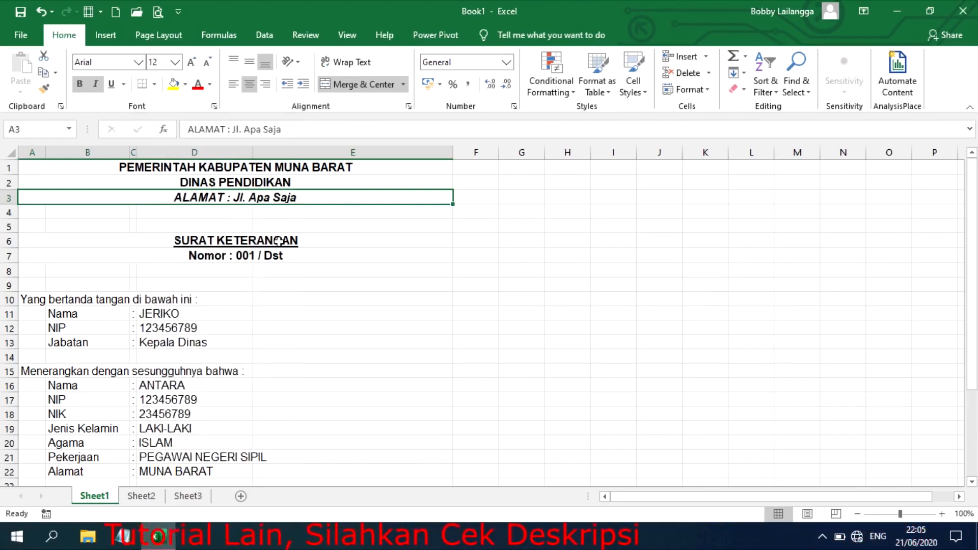
{"action": "left_click", "coordinate": [430, 294]}
{"action": "left_click", "coordinate": [320, 192]}
- Justify the horizontal text alignment of the two merged paragraphs in A24:E26
{"action": "scroll", "coordinate": [433, 280], "scroll_direction": "down", "scroll_amount": 6}
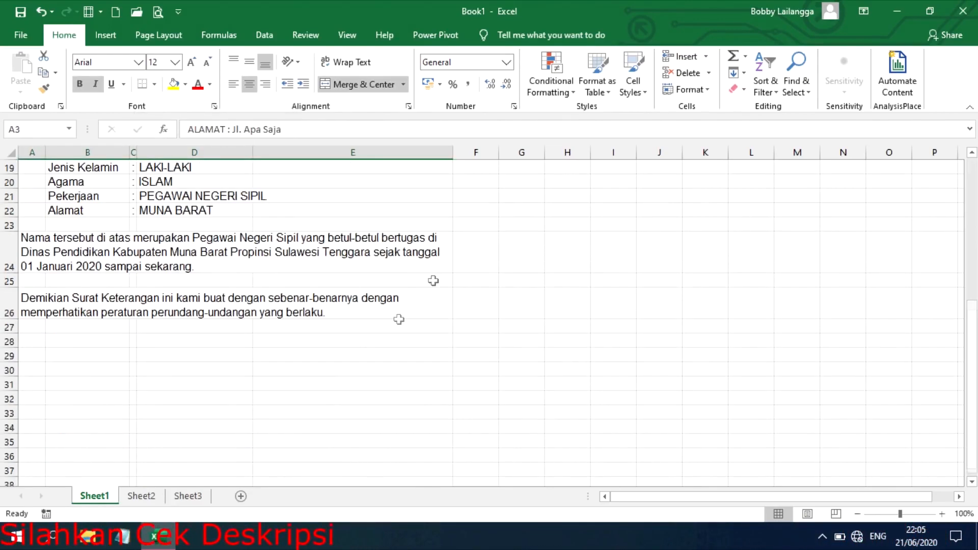
{"action": "left_click", "coordinate": [304, 353]}
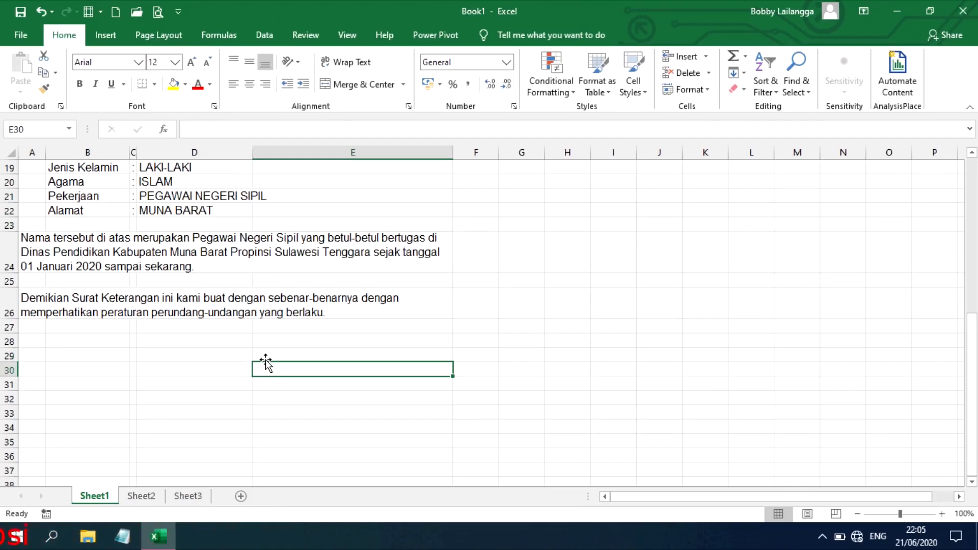
{"action": "left_click", "coordinate": [344, 257]}
{"action": "left_click_drag", "start_coordinate": [369, 252], "coordinate": [431, 299]}
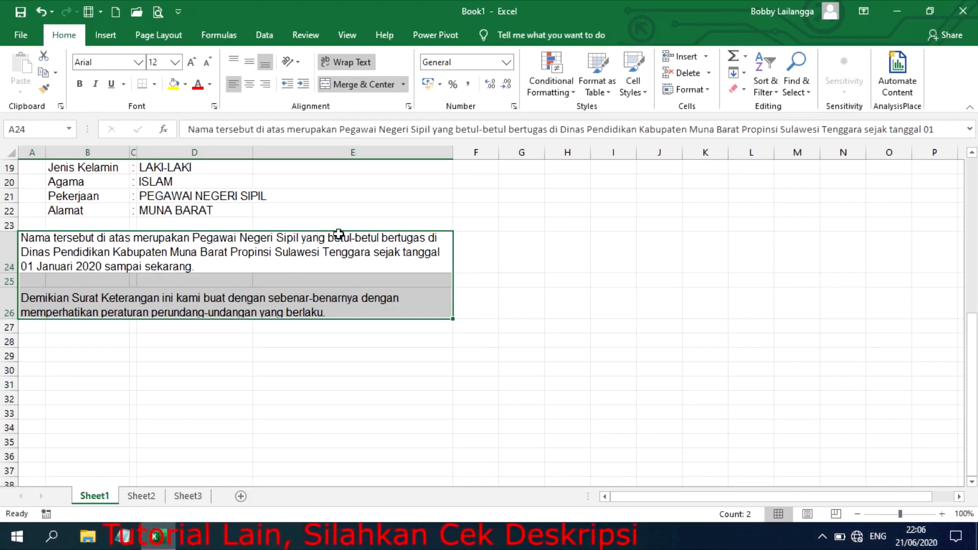
{"action": "right_click", "coordinate": [365, 253]}
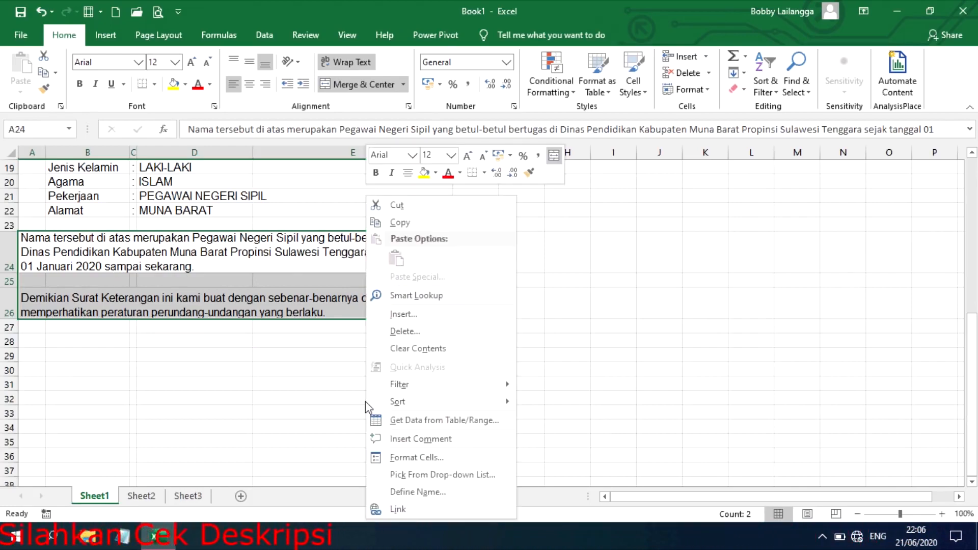
{"action": "left_click", "coordinate": [439, 457]}
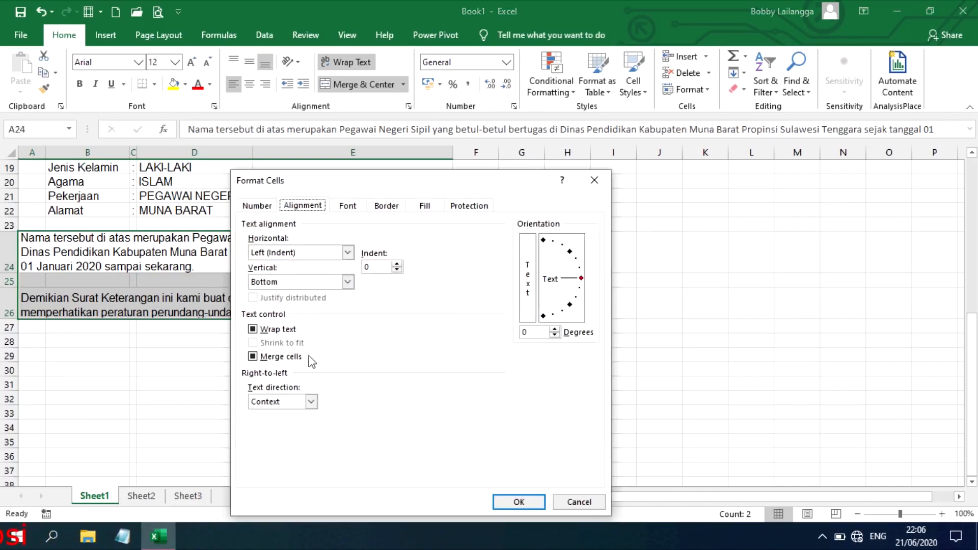
{"action": "left_click", "coordinate": [301, 255]}
{"action": "left_click", "coordinate": [279, 312]}
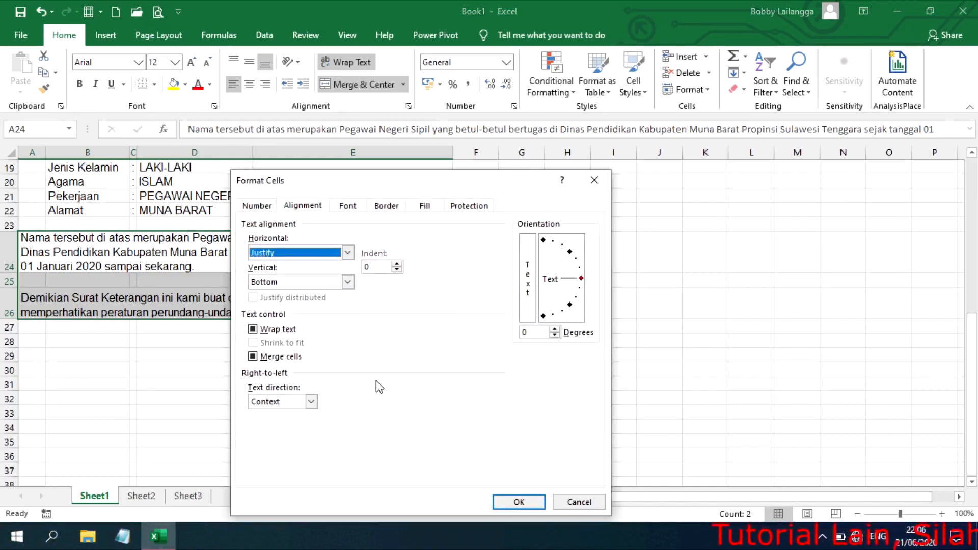
{"action": "left_click", "coordinate": [516, 502]}
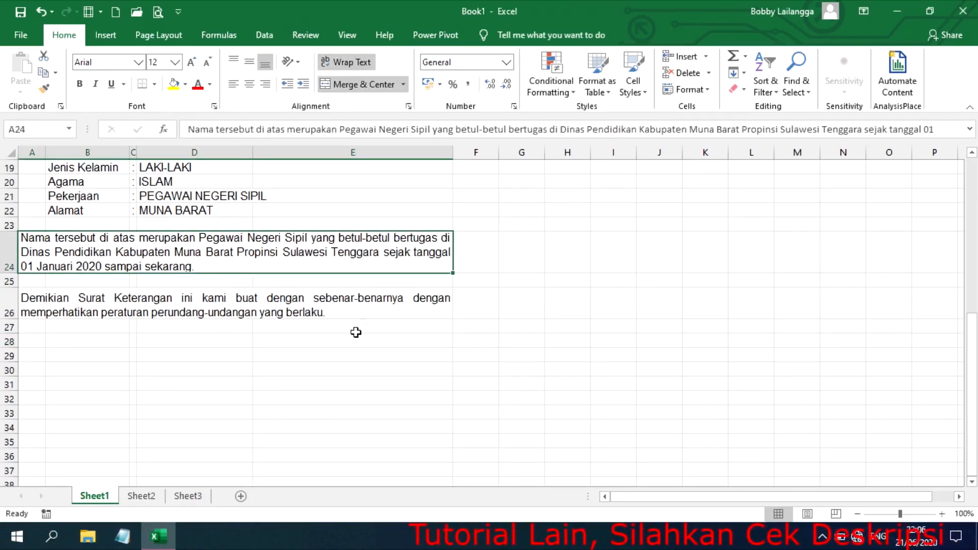
- Enter the place and date line "Muna Barat, 21 Juni 2020" in E30
{"action": "left_click", "coordinate": [285, 367]}
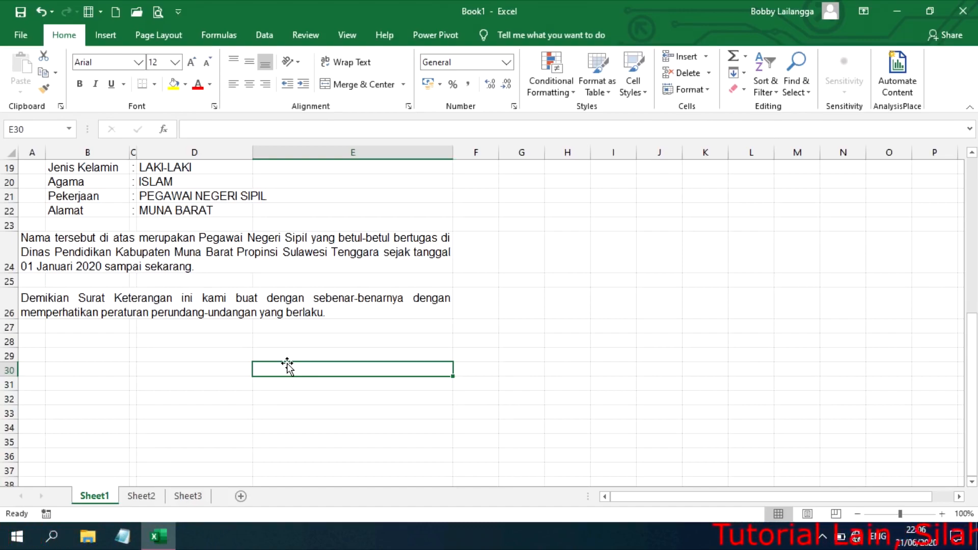
{"action": "type", "text": "Muna Barat"}
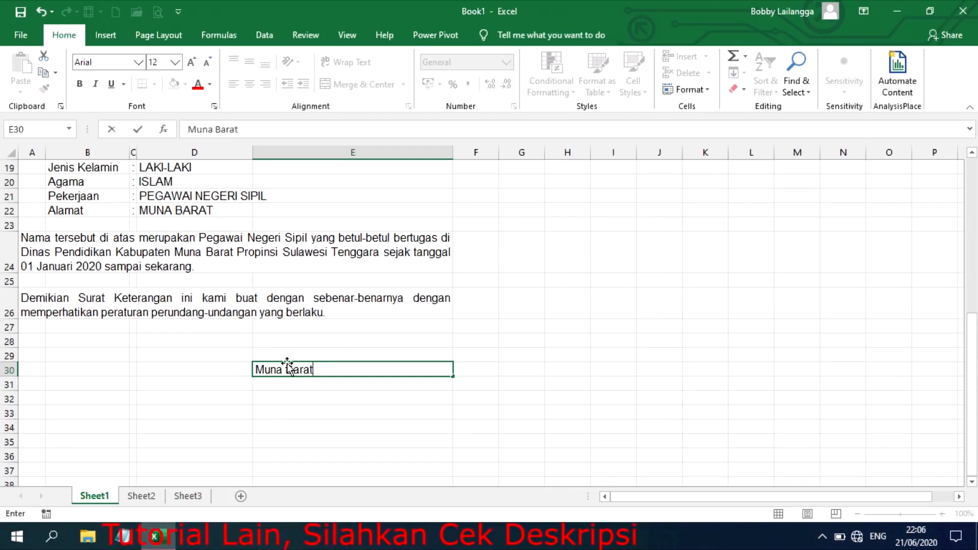
{"action": "type", "text": ", 21 Juni"}
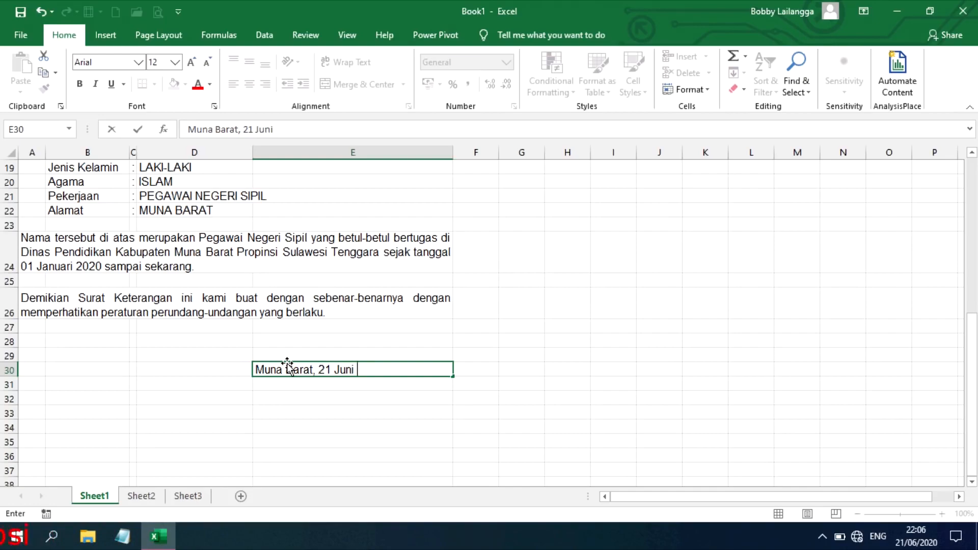
{"action": "key", "text": "Return"}
- Link E32 to the signatory's position with the formula =D13
{"action": "key", "text": "Return"}
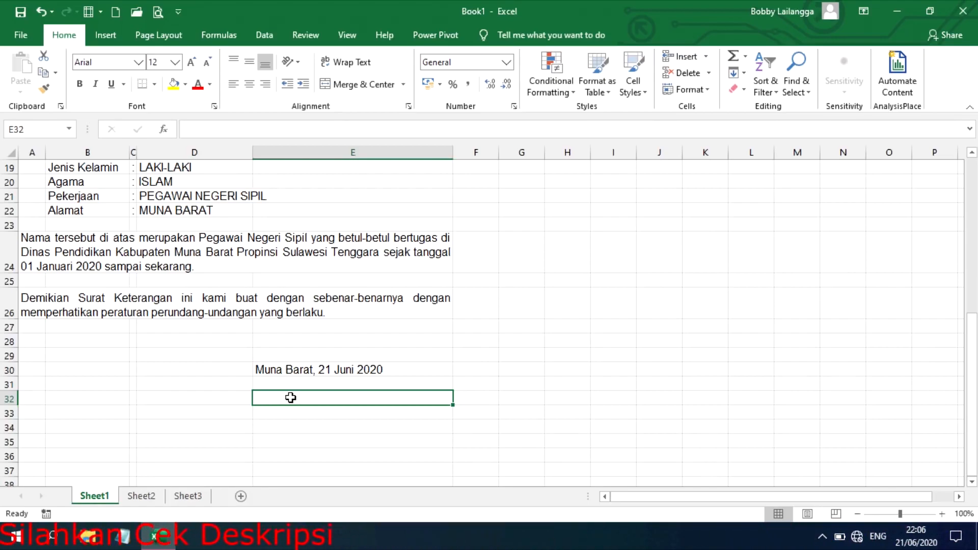
{"action": "type", "text": "="}
{"action": "scroll", "coordinate": [574, 380], "scroll_direction": "up", "scroll_amount": 4}
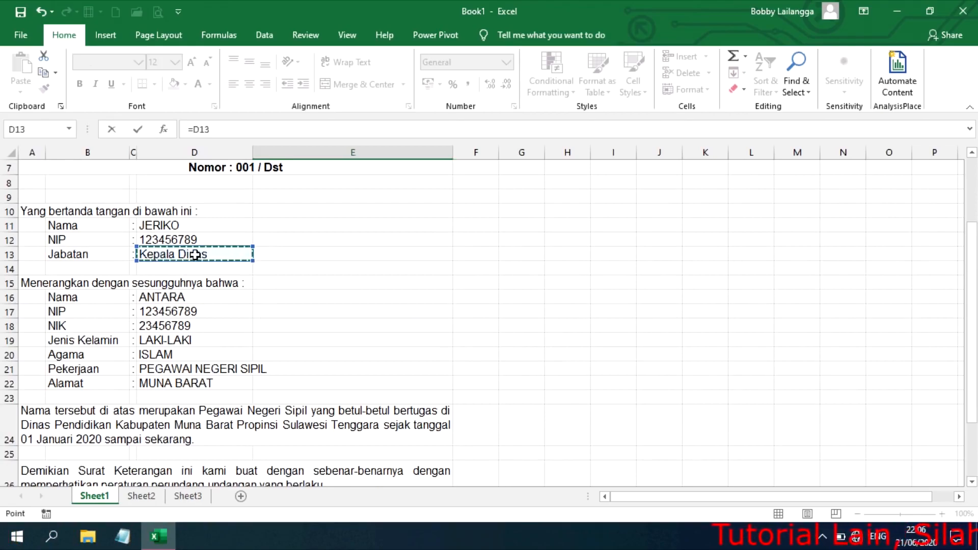
{"action": "key", "text": "Return"}
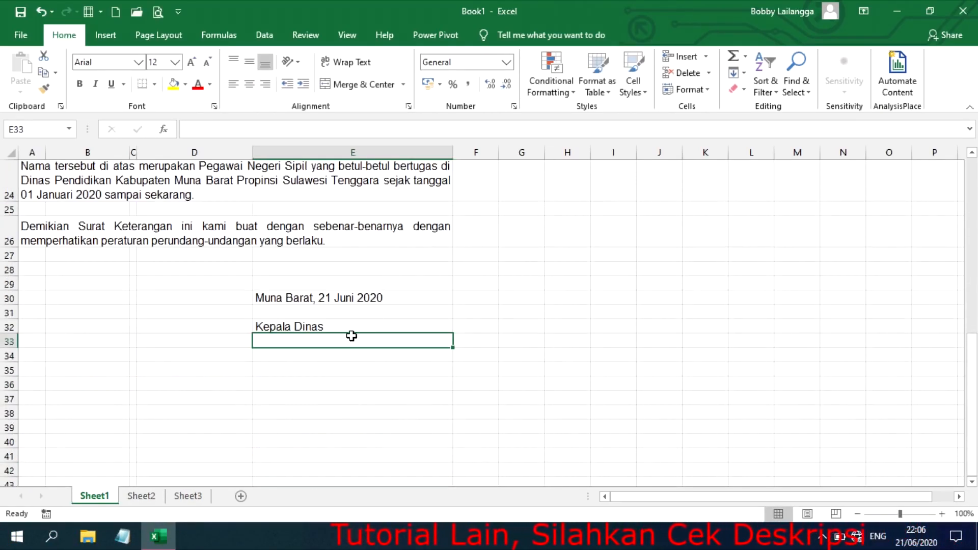
- Link E37 to the signatory's name with the formula =D11, leaving signature space below the position line
{"action": "left_click", "coordinate": [275, 398]}
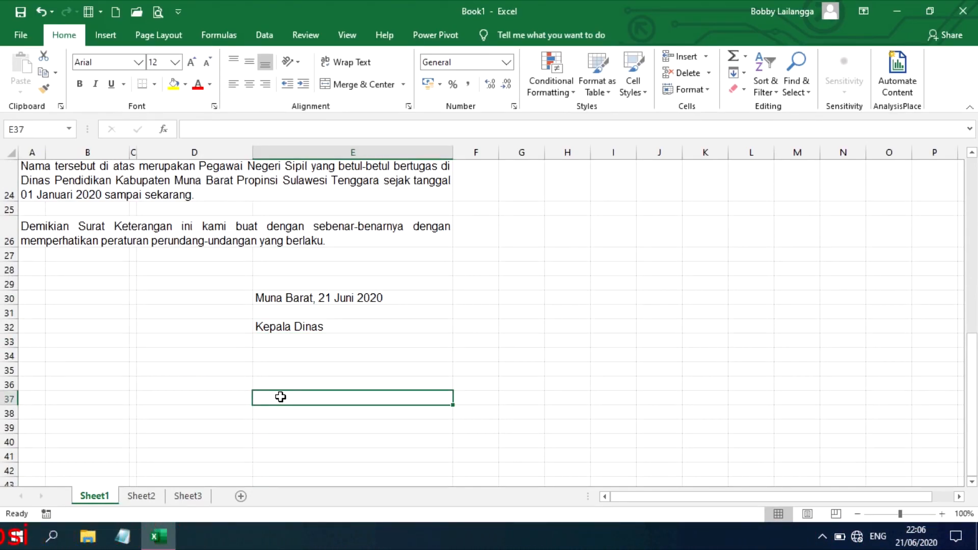
{"action": "type", "text": "="}
{"action": "scroll", "coordinate": [282, 395], "scroll_direction": "up", "scroll_amount": 5}
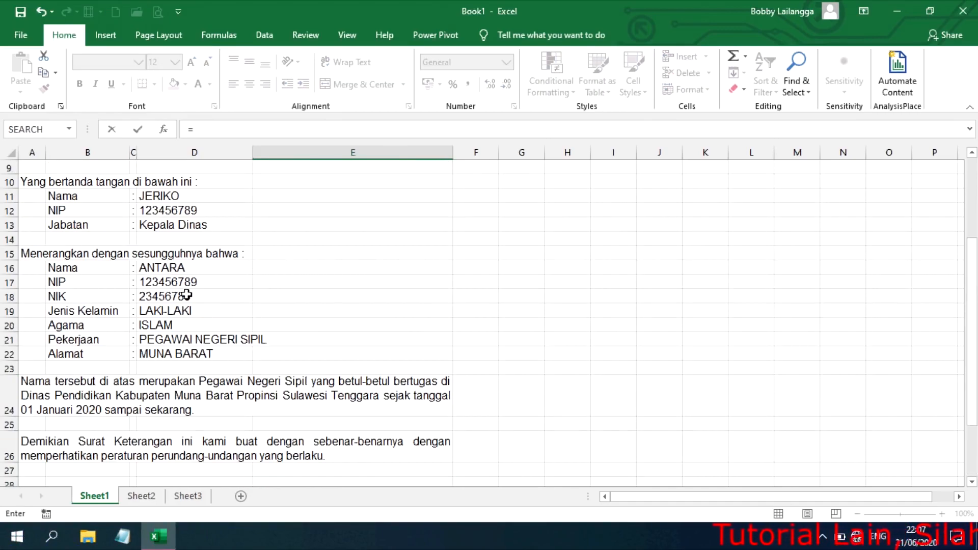
{"action": "left_click", "coordinate": [155, 197]}
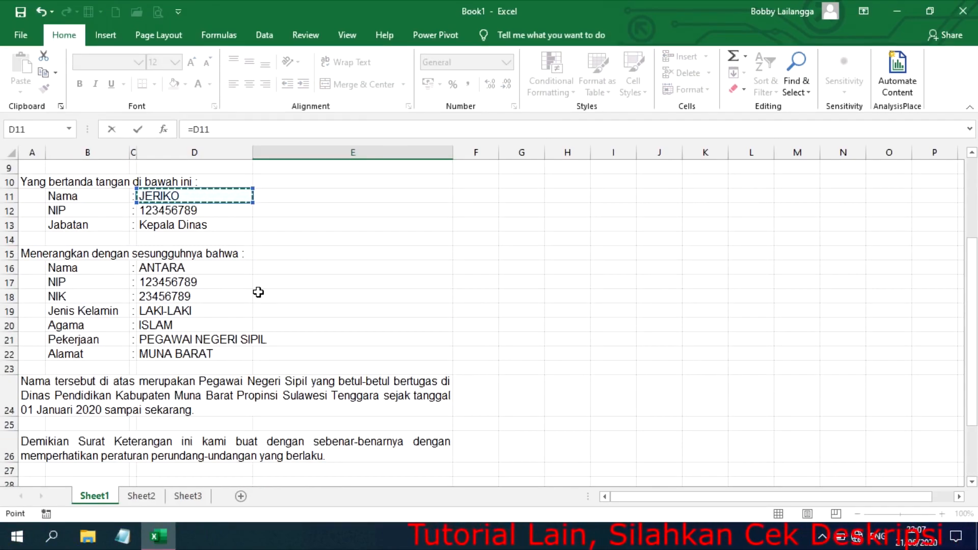
{"action": "key", "text": "Return"}
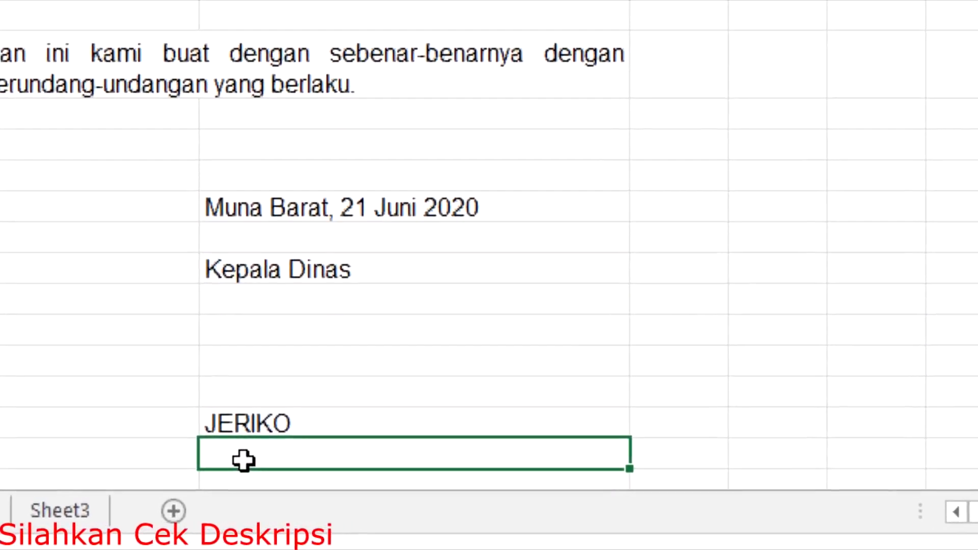
- Enter the formula ="NIP. "&D12 in E38 to combine the NIP label with the signatory's number
{"action": "type", "text": "="}
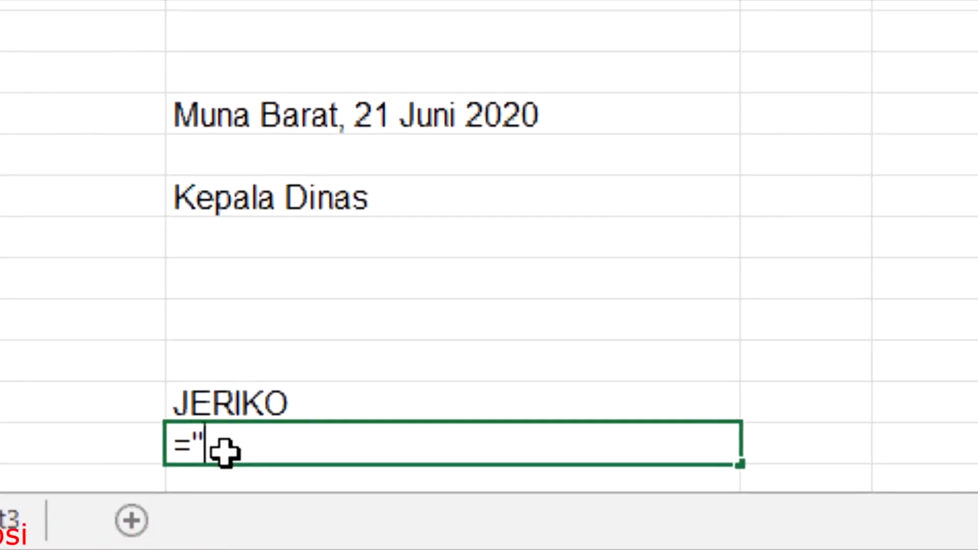
{"action": "type", "text": "\""}
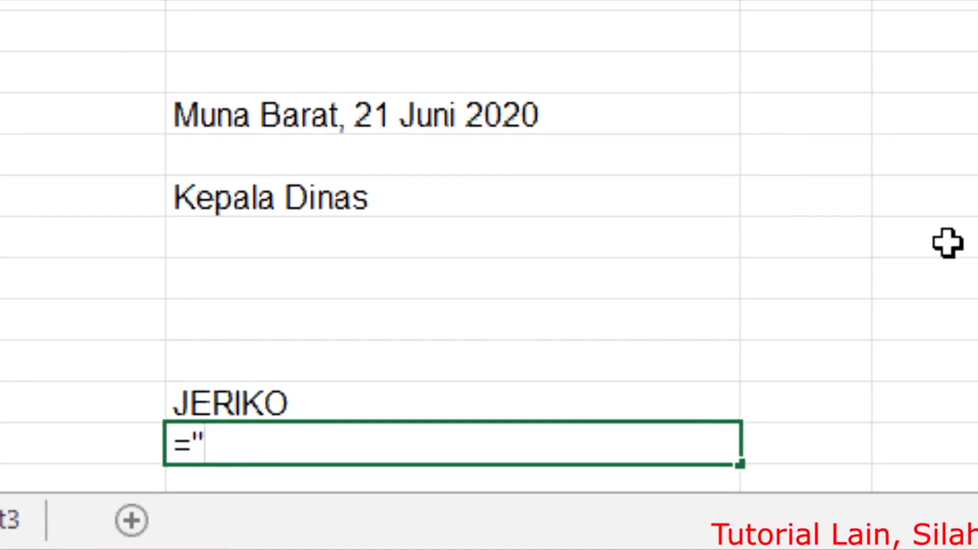
{"action": "type", "text": "NI"}
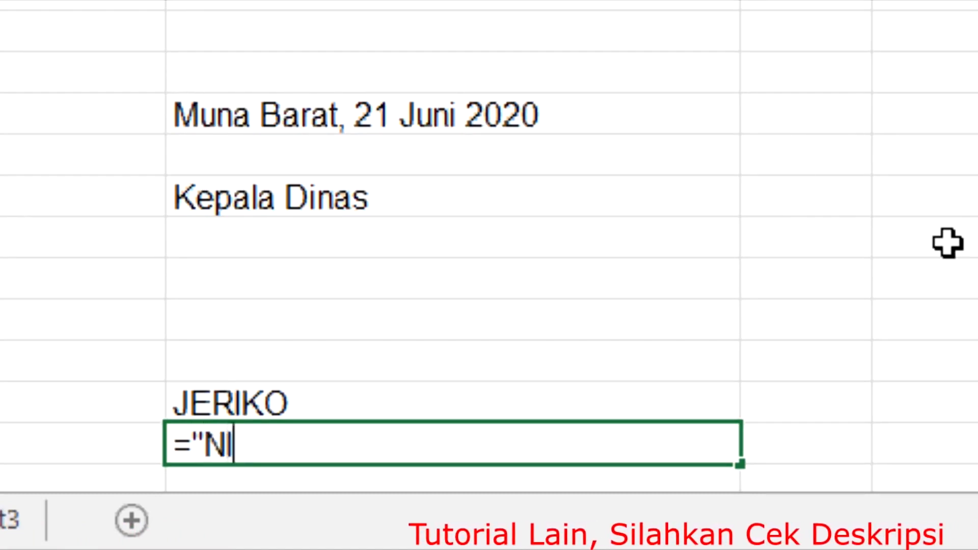
{"action": "type", "text": "P. "}
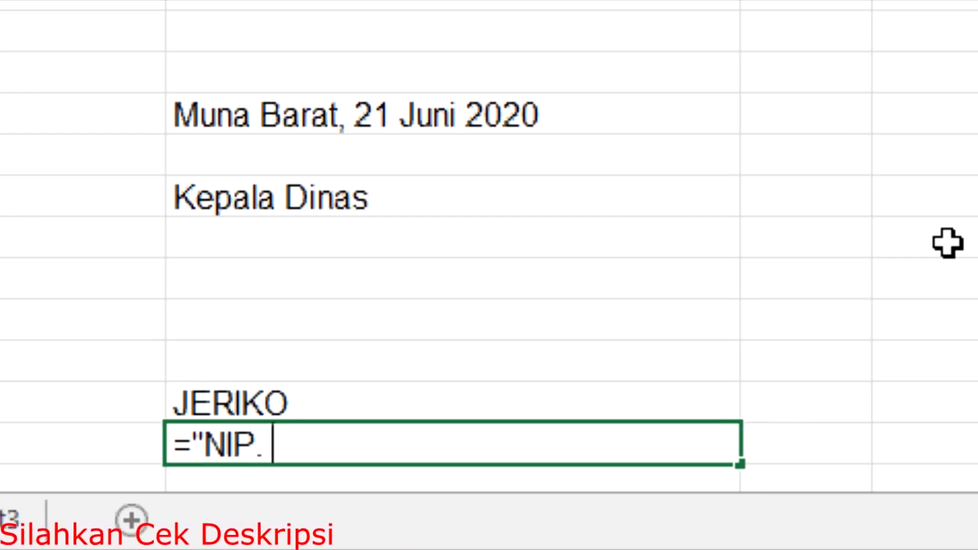
{"action": "type", "text": "\"&"}
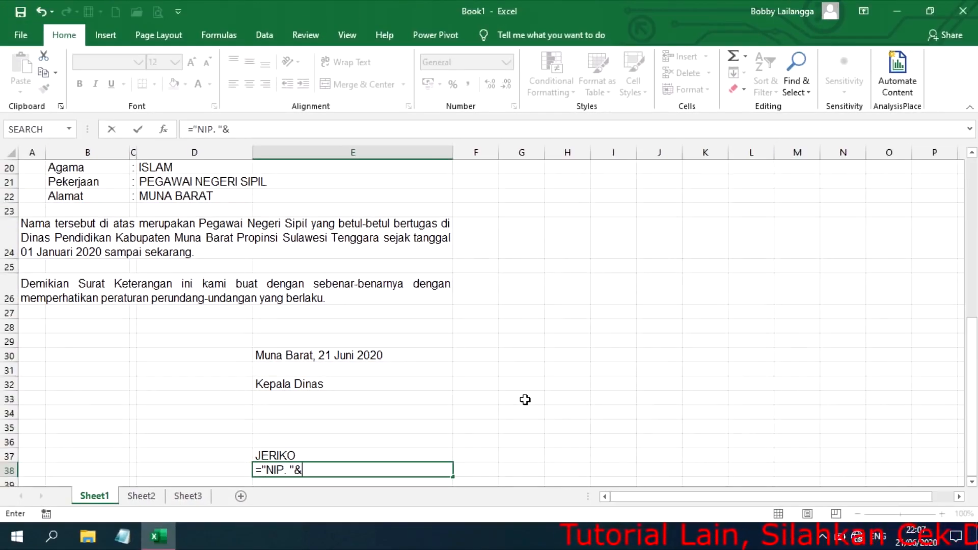
{"action": "scroll", "coordinate": [196, 273], "scroll_direction": "up", "scroll_amount": 5}
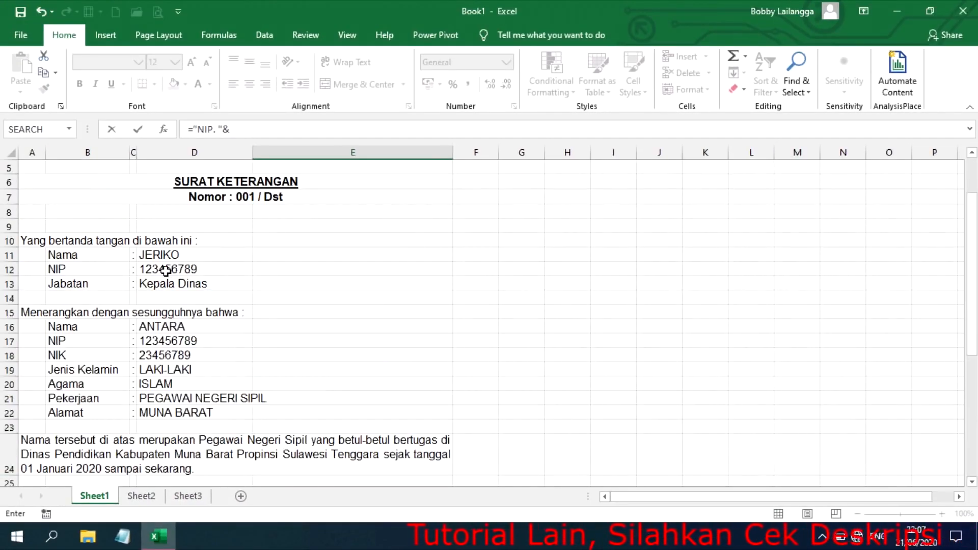
{"action": "left_click", "coordinate": [166, 270]}
{"action": "scroll", "coordinate": [575, 299], "scroll_direction": "down", "scroll_amount": 2}
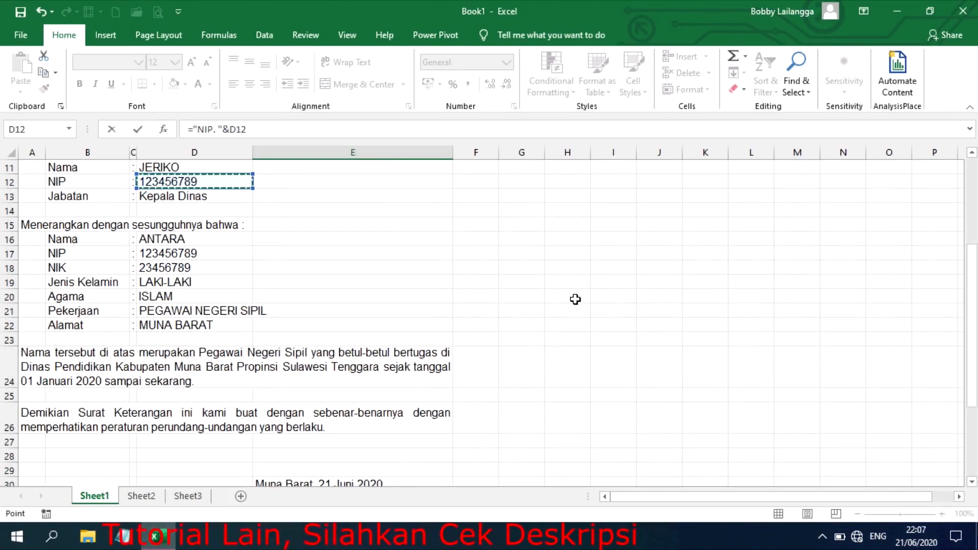
{"action": "scroll", "coordinate": [575, 299], "scroll_direction": "down", "scroll_amount": 2}
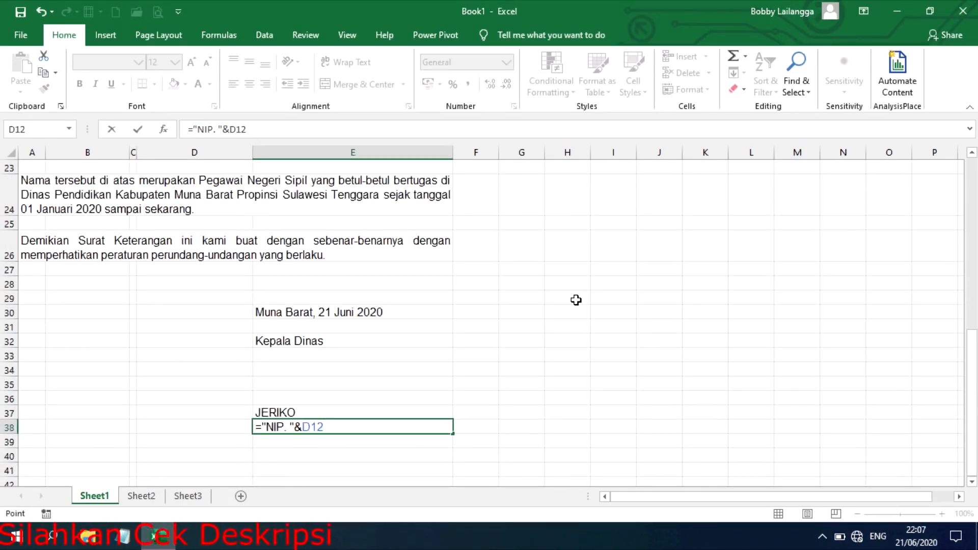
{"action": "key", "text": "Return"}
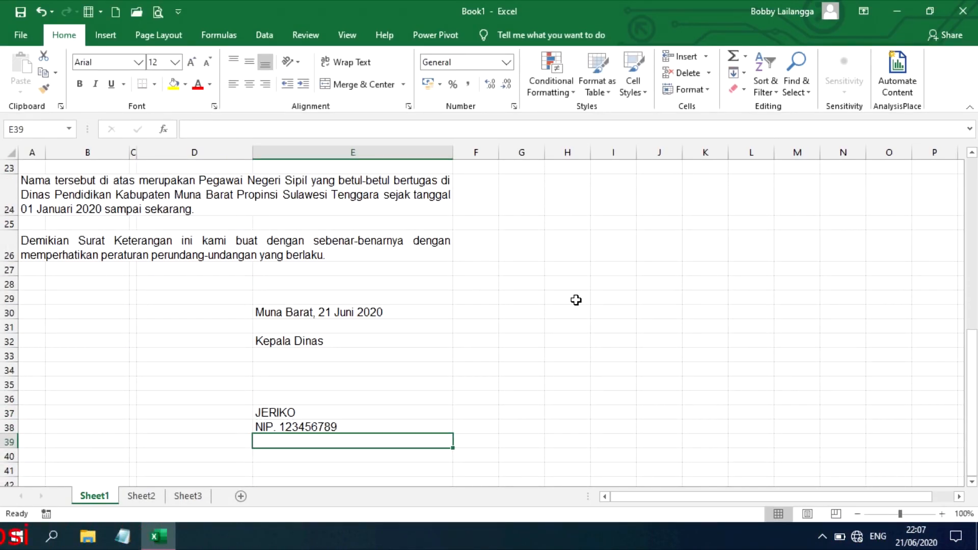
- Check the NIP formula in E38 against its source cell D12
{"action": "left_click", "coordinate": [306, 427]}
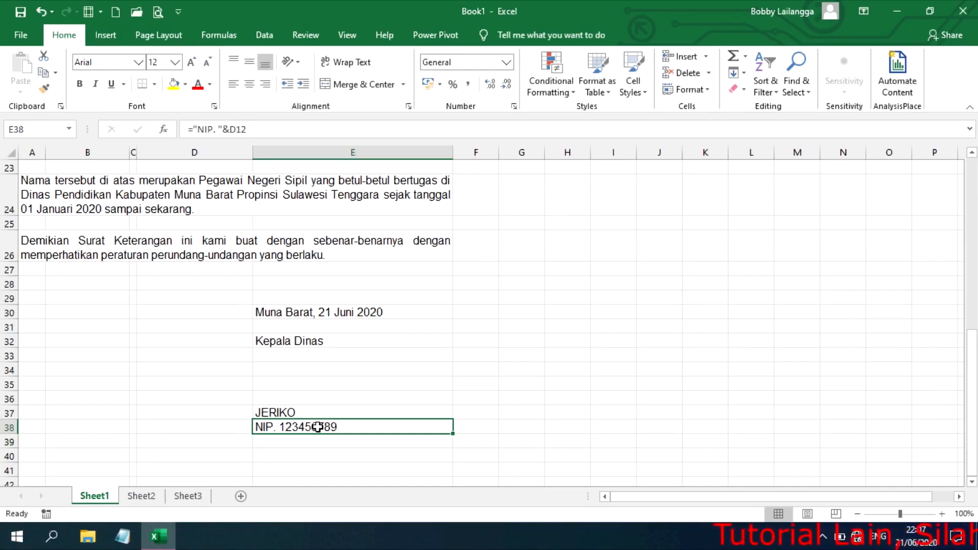
{"action": "scroll", "coordinate": [319, 426], "scroll_direction": "up", "scroll_amount": 5}
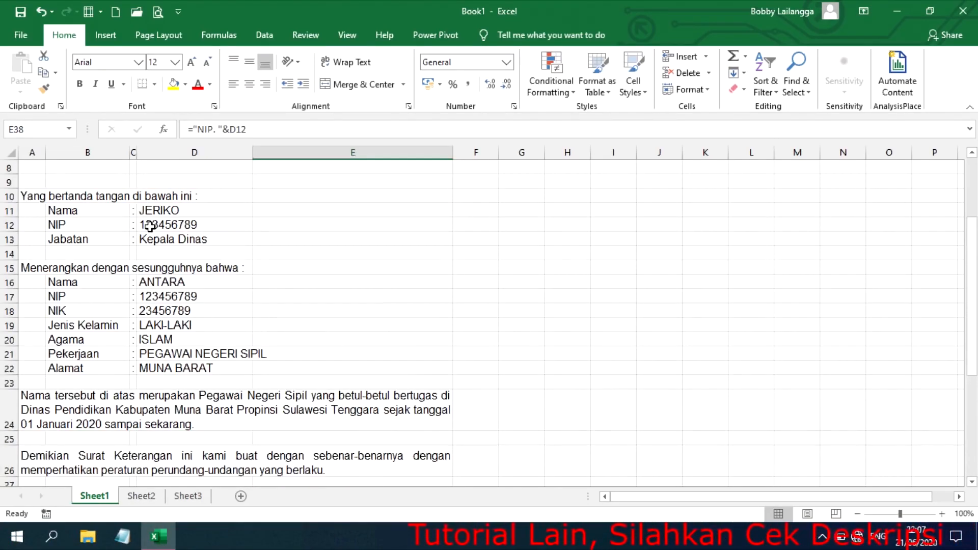
{"action": "left_click", "coordinate": [161, 224]}
{"action": "scroll", "coordinate": [375, 316], "scroll_direction": "down", "scroll_amount": 3}
{"action": "scroll", "coordinate": [377, 322], "scroll_direction": "down", "scroll_amount": 1}
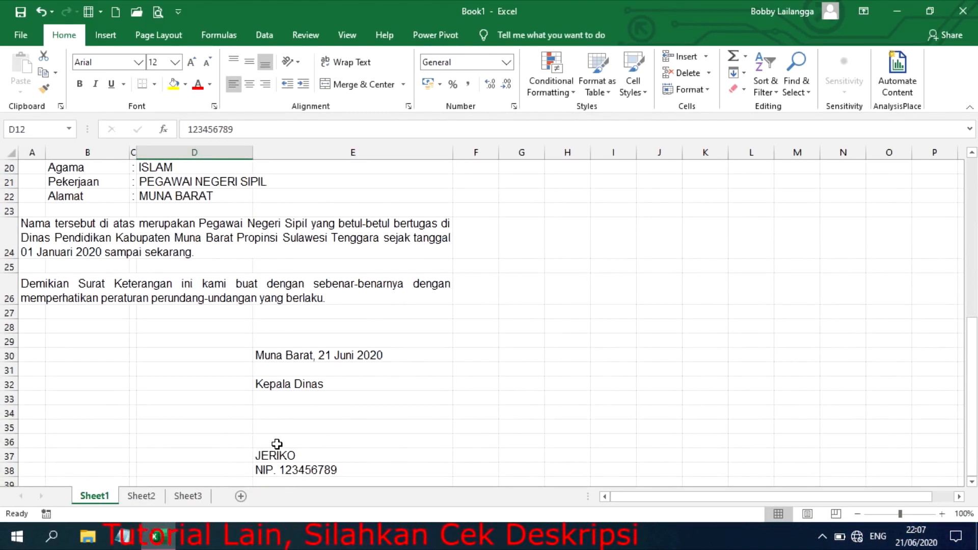
{"action": "left_click", "coordinate": [270, 468]}
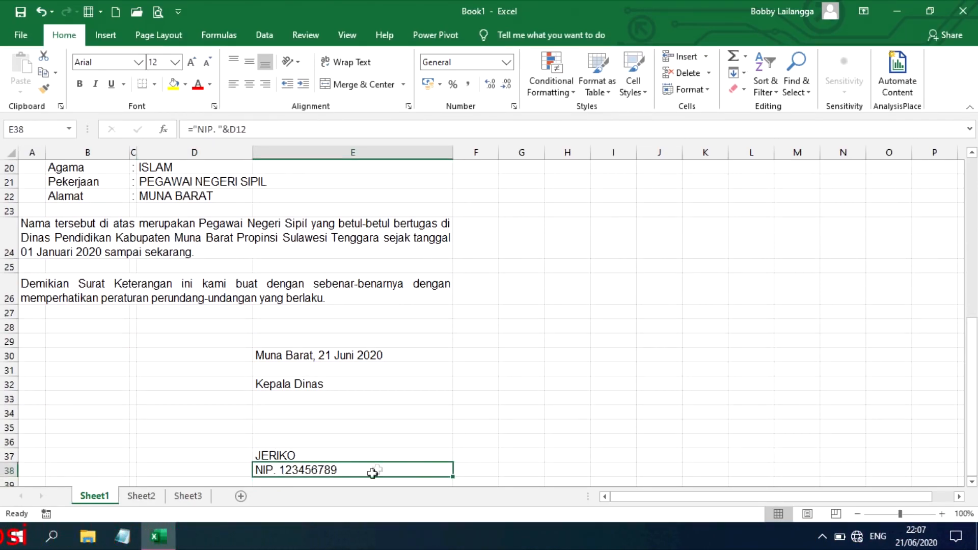
- Make the signatory's name in E37 bold and underlined, and the NIP line in E38 bold
{"action": "left_click", "coordinate": [279, 453]}
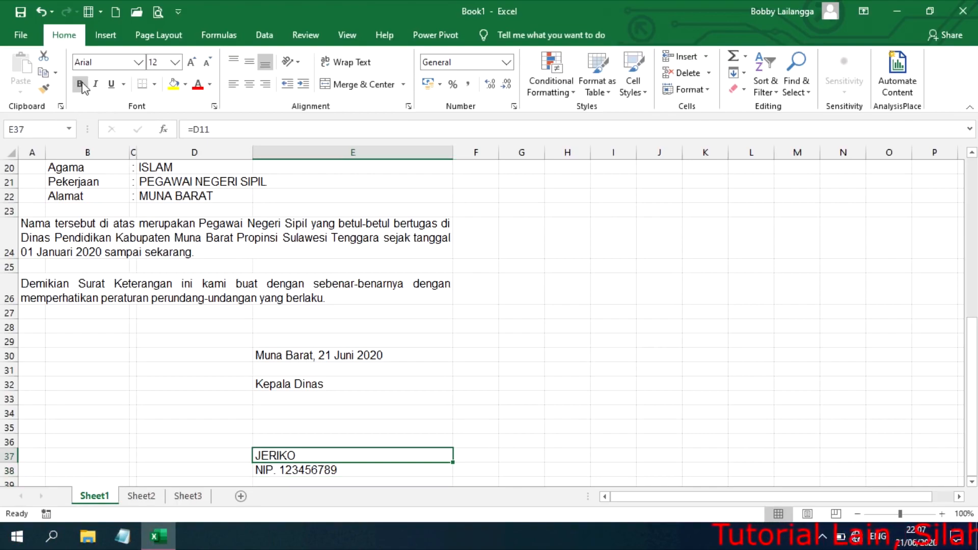
{"action": "key", "text": "ctrl+b"}
{"action": "key", "text": "ctrl+u"}
{"action": "left_click", "coordinate": [315, 469]}
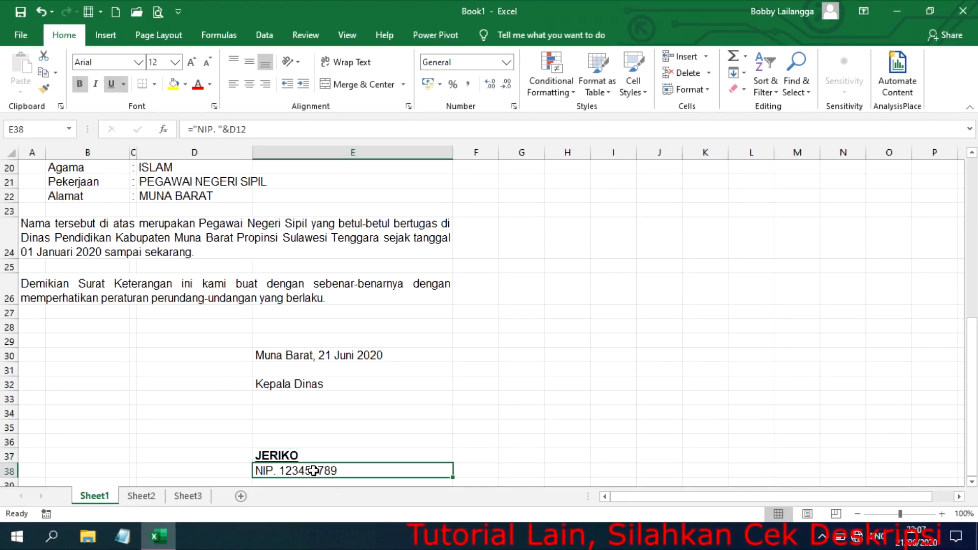
{"action": "left_click", "coordinate": [78, 84]}
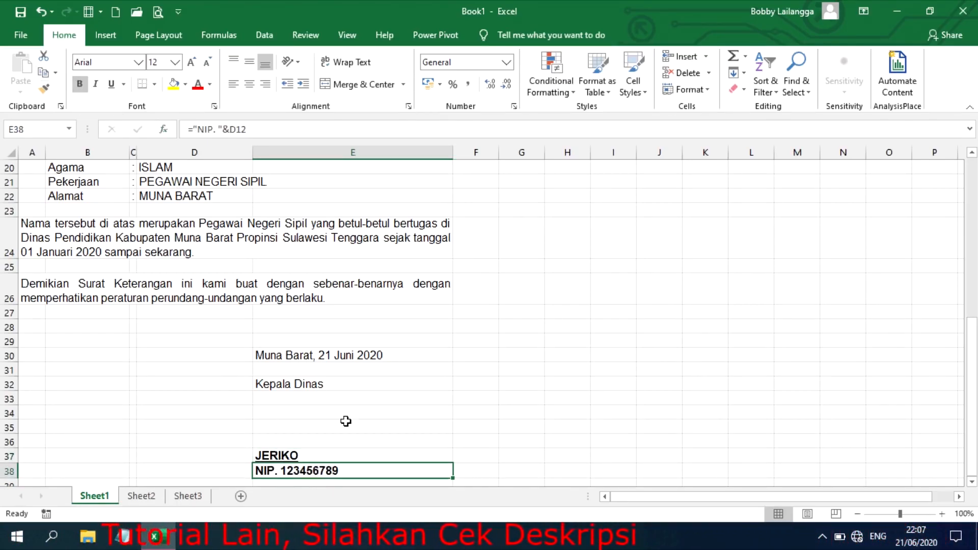
{"action": "left_click", "coordinate": [366, 426]}
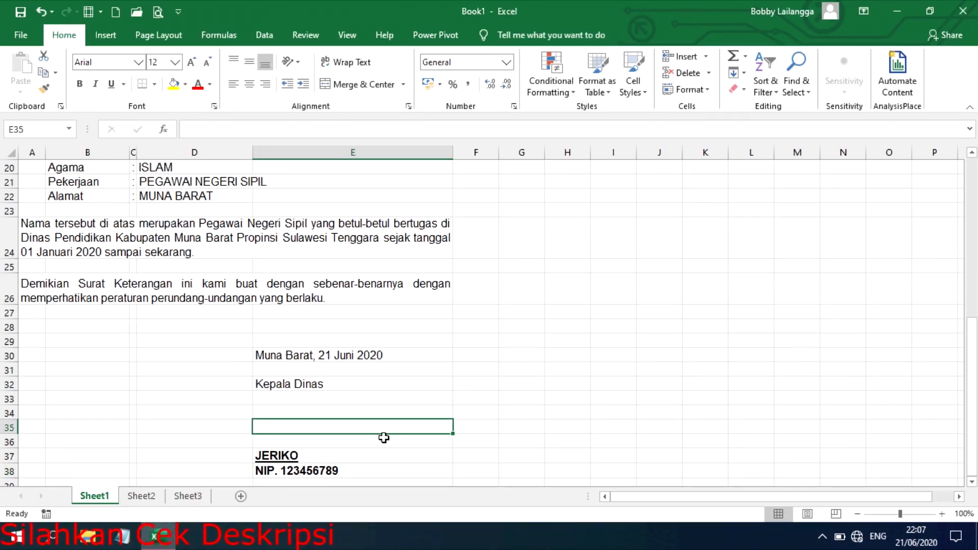
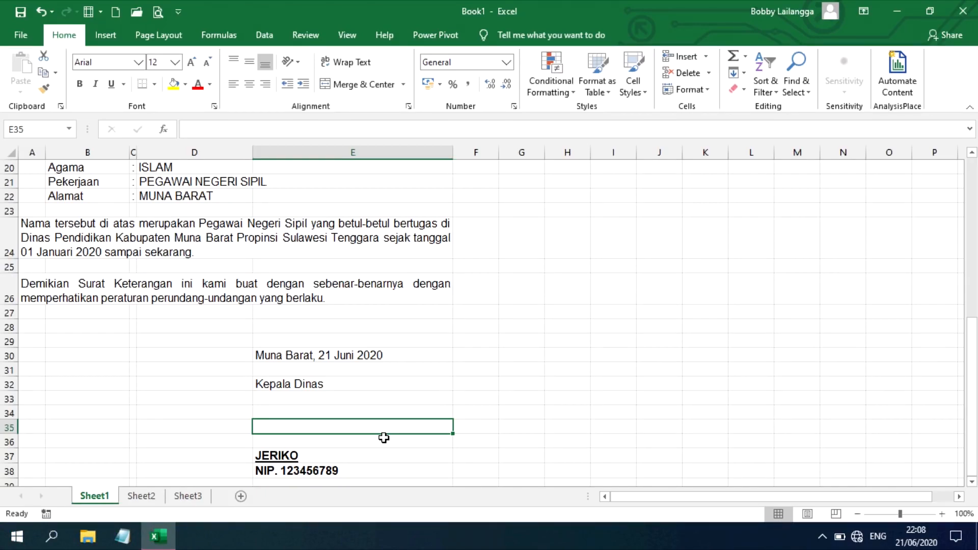
- Insert the Muna Barat shield logo at cell A1 from the gambar folder inside YT on Data (D:)
{"action": "scroll", "coordinate": [383, 438], "scroll_direction": "up", "scroll_amount": 6}
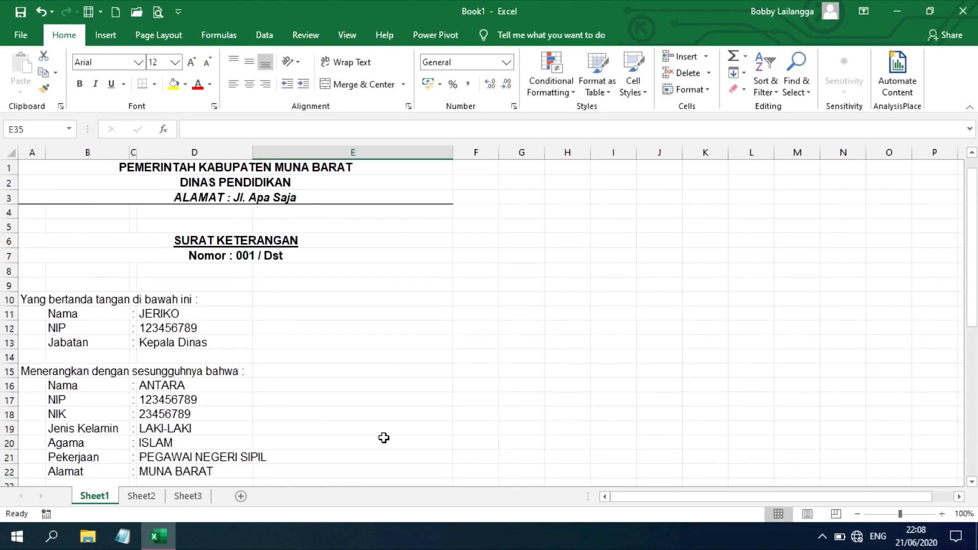
{"action": "left_click", "coordinate": [44, 167]}
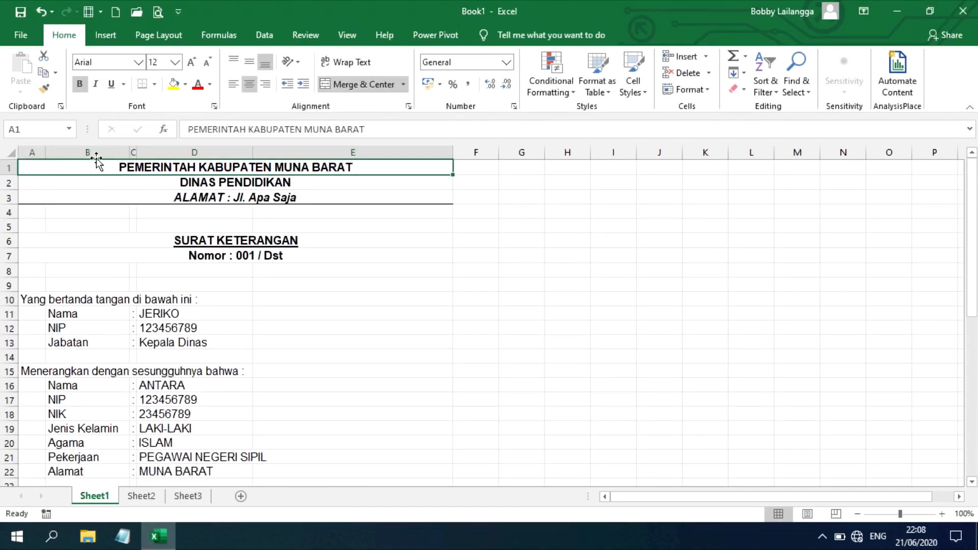
{"action": "left_click", "coordinate": [105, 36]}
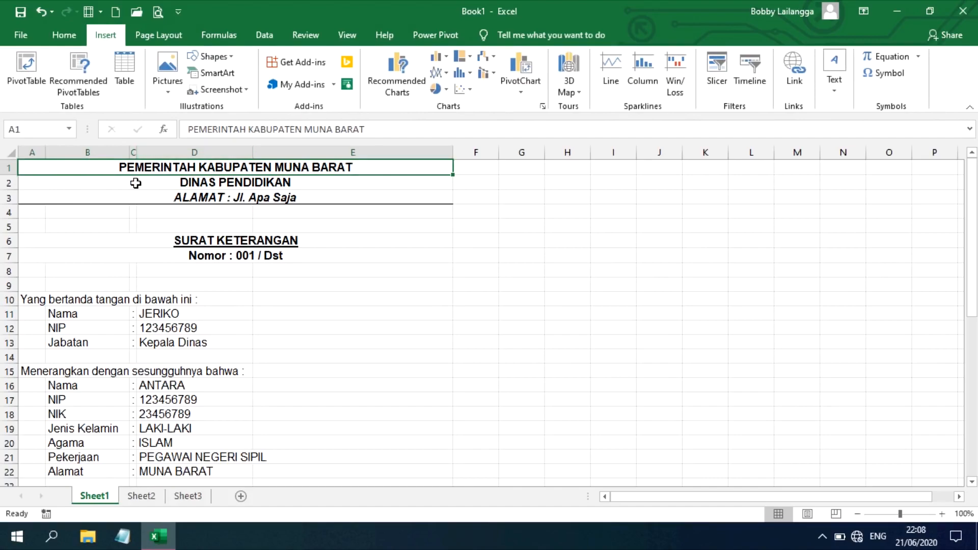
{"action": "left_click", "coordinate": [166, 90]}
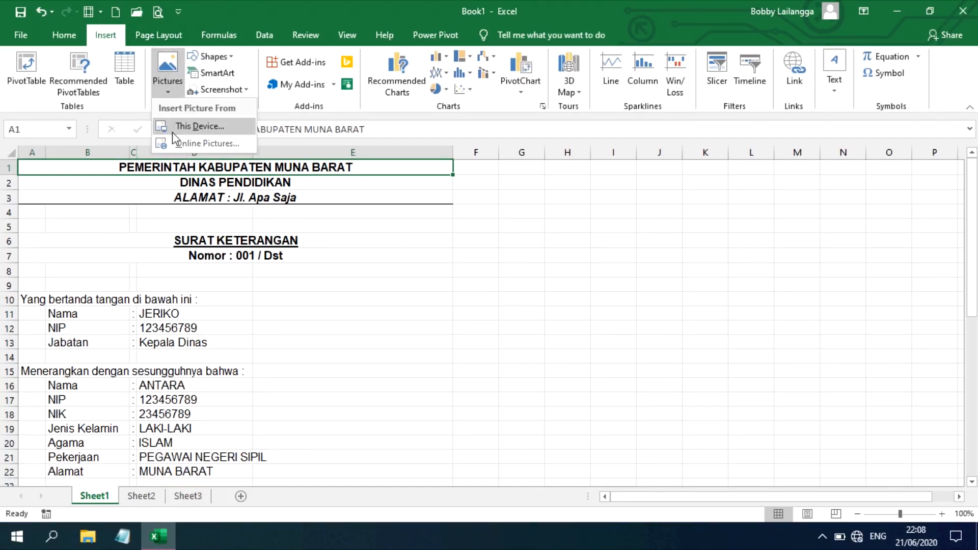
{"action": "left_click", "coordinate": [200, 127]}
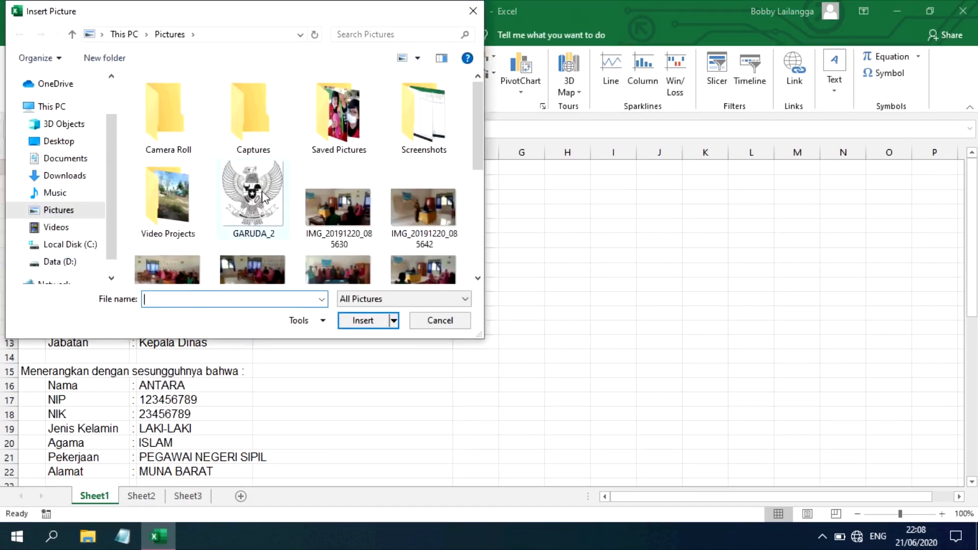
{"action": "left_click", "coordinate": [56, 261]}
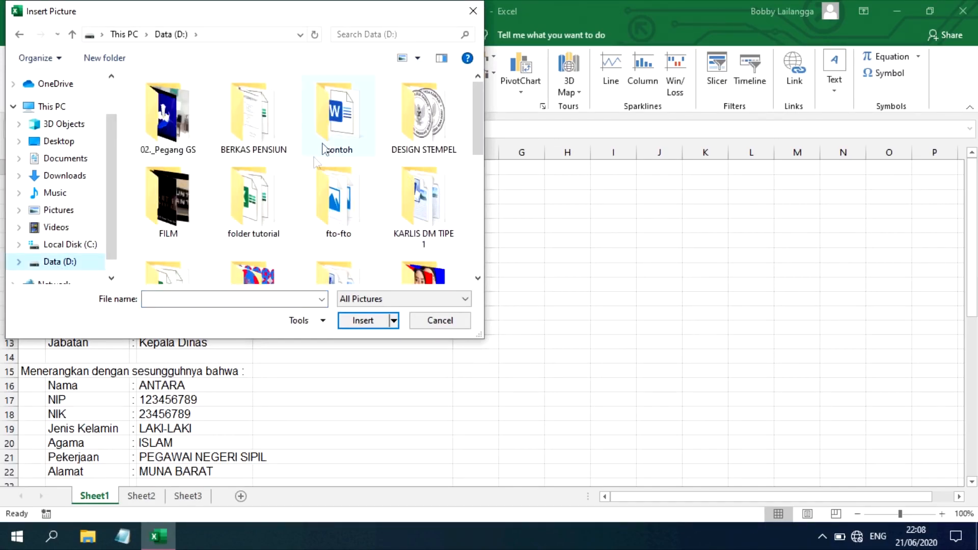
{"action": "scroll", "coordinate": [306, 204], "scroll_direction": "down", "scroll_amount": 3}
{"action": "double_click", "coordinate": [282, 229]}
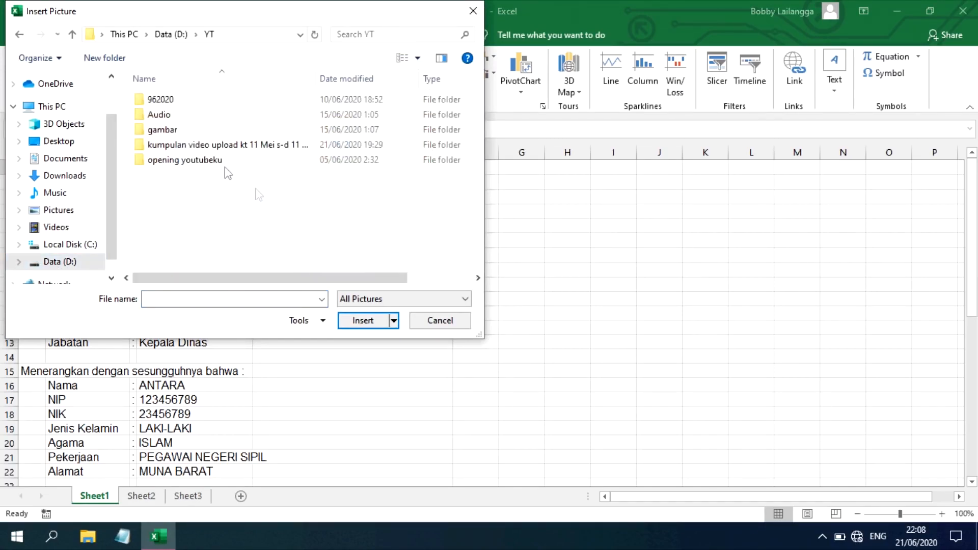
{"action": "double_click", "coordinate": [162, 133]}
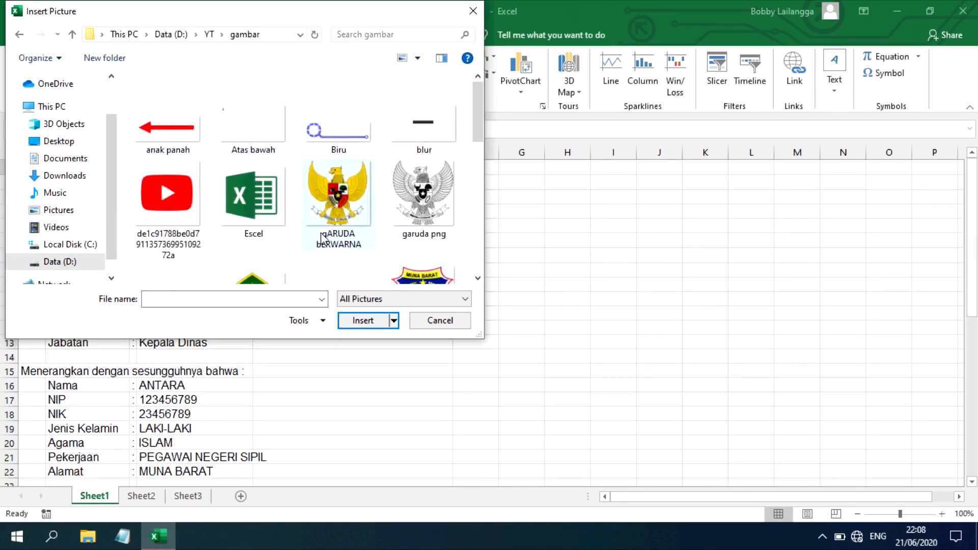
{"action": "scroll", "coordinate": [332, 184], "scroll_direction": "down", "scroll_amount": 3}
{"action": "left_click", "coordinate": [423, 148]}
{"action": "left_click", "coordinate": [384, 321]}
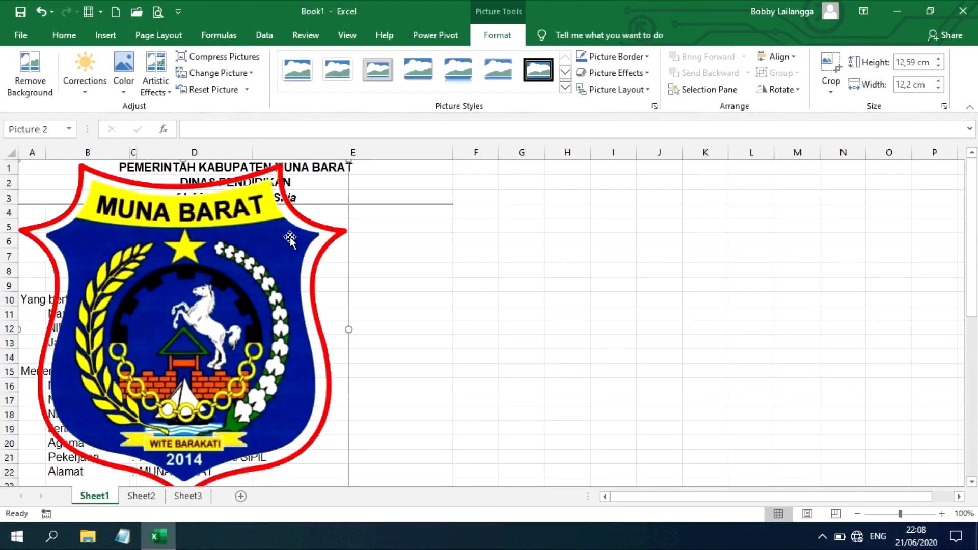
- Shrink the Muna Barat logo until it fits beside the letterhead, within rows 1 to 3 at column A
{"action": "scroll", "coordinate": [220, 283], "scroll_direction": "down", "scroll_amount": 2}
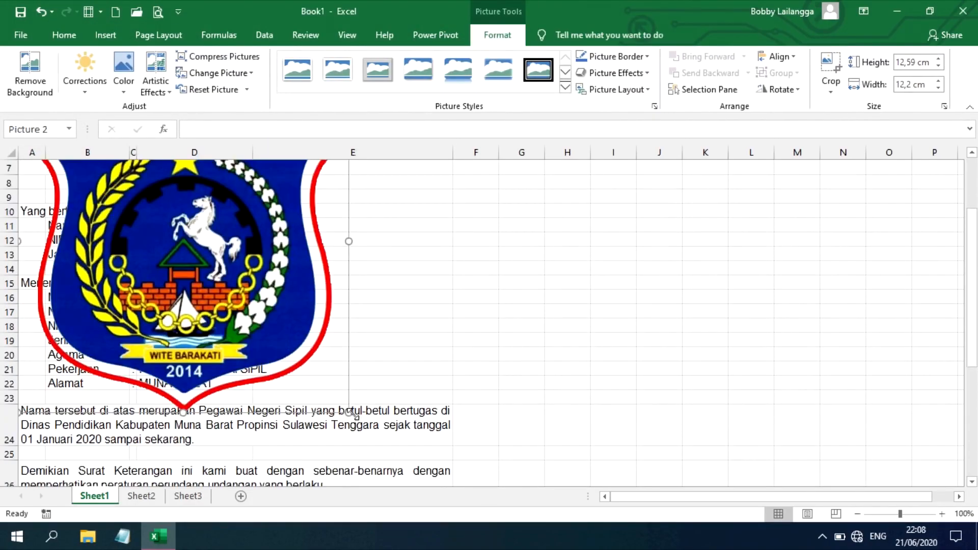
{"action": "left_click_drag", "start_coordinate": [348, 412], "coordinate": [143, 192]}
{"action": "scroll", "coordinate": [165, 271], "scroll_direction": "up", "scroll_amount": 2}
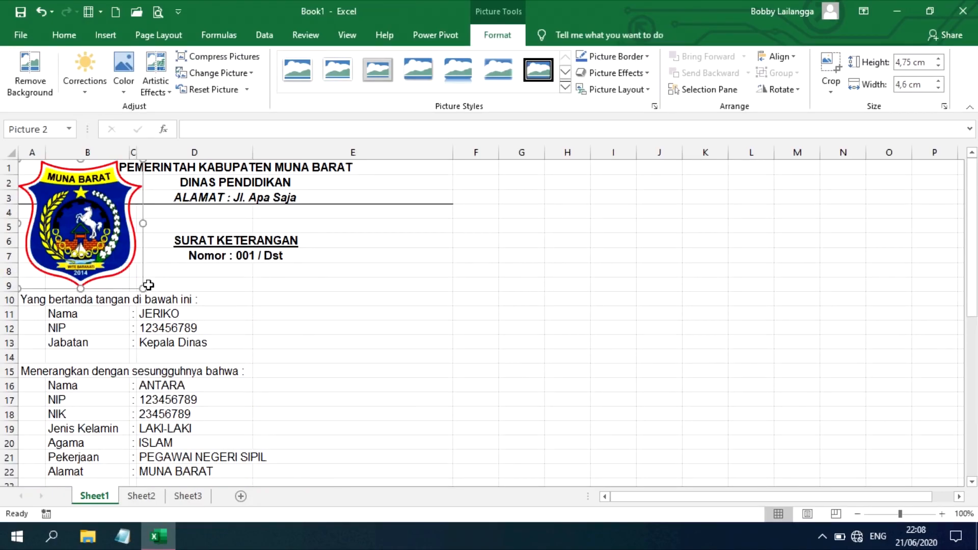
{"action": "left_click_drag", "start_coordinate": [144, 288], "coordinate": [60, 196]}
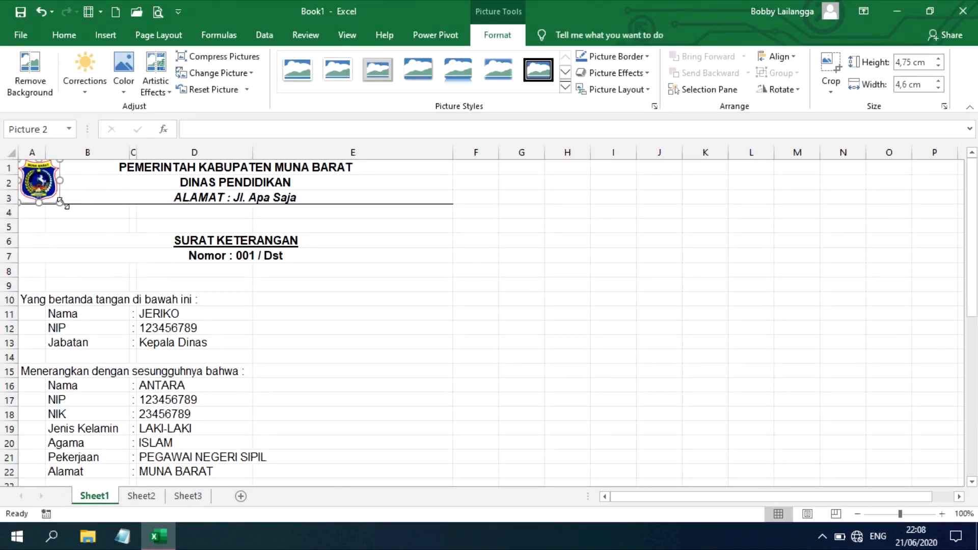
{"action": "left_click", "coordinate": [138, 255]}
{"action": "left_click", "coordinate": [95, 183]}
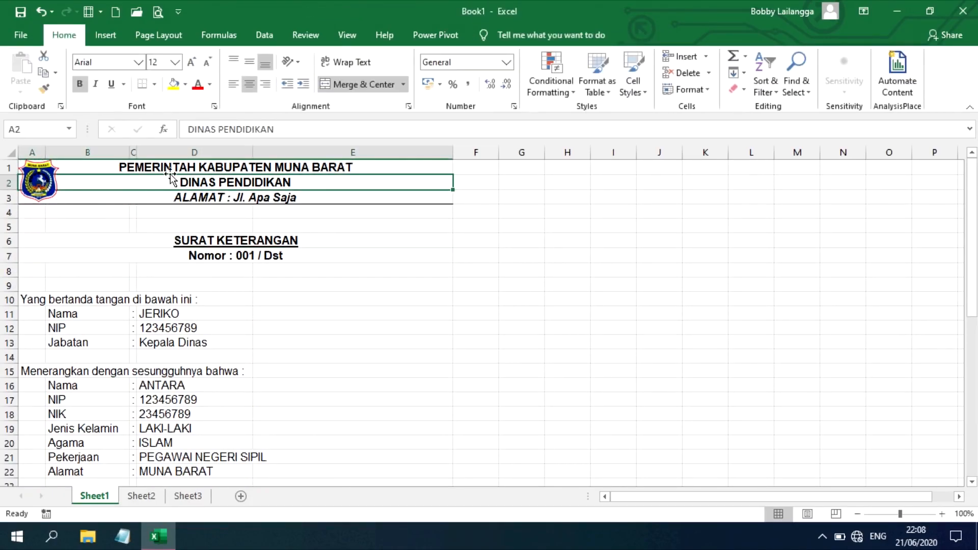
- Review the finished letter down to its signature block and check its page layout in the print preview
{"action": "scroll", "coordinate": [304, 262], "scroll_direction": "down", "scroll_amount": 3}
{"action": "scroll", "coordinate": [303, 263], "scroll_direction": "down", "scroll_amount": 4}
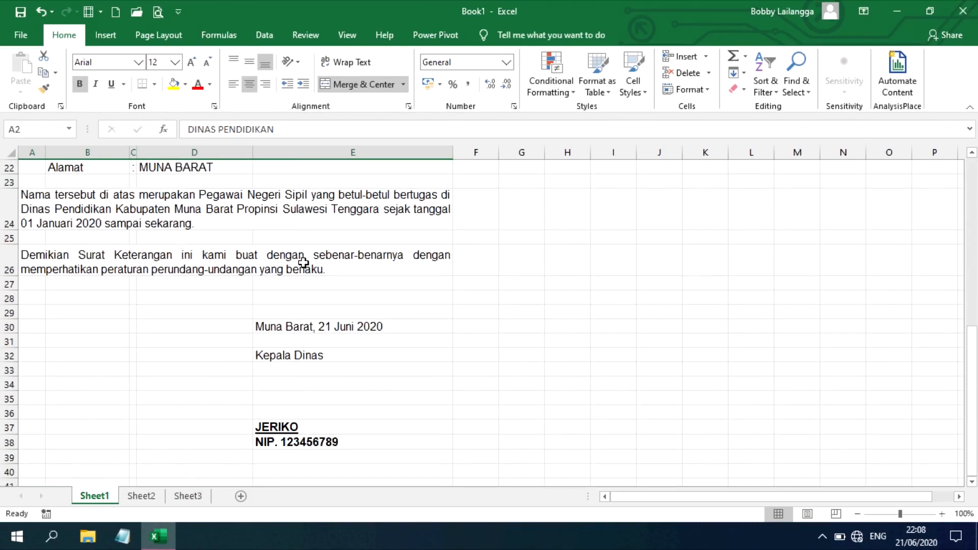
{"action": "key", "text": "ctrl+p"}
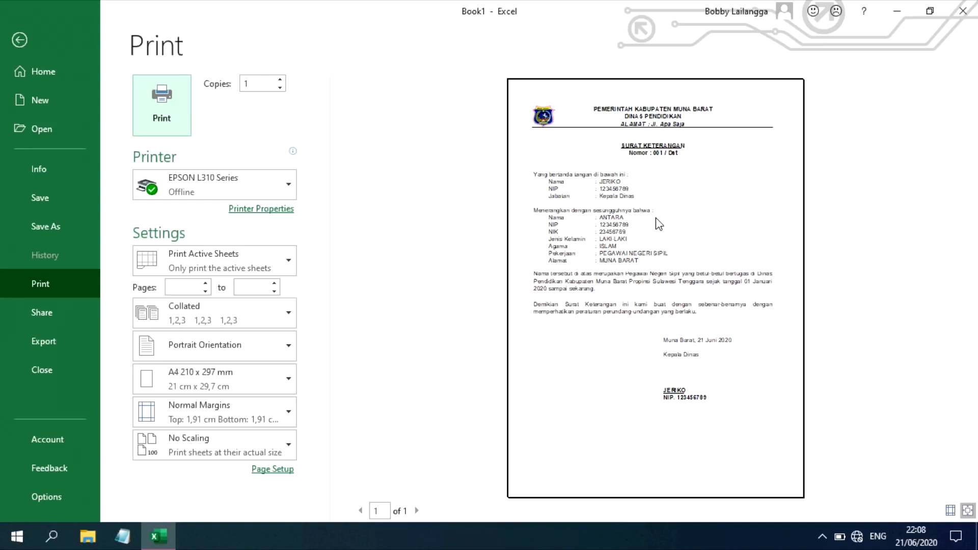
{"action": "key", "text": "Escape"}
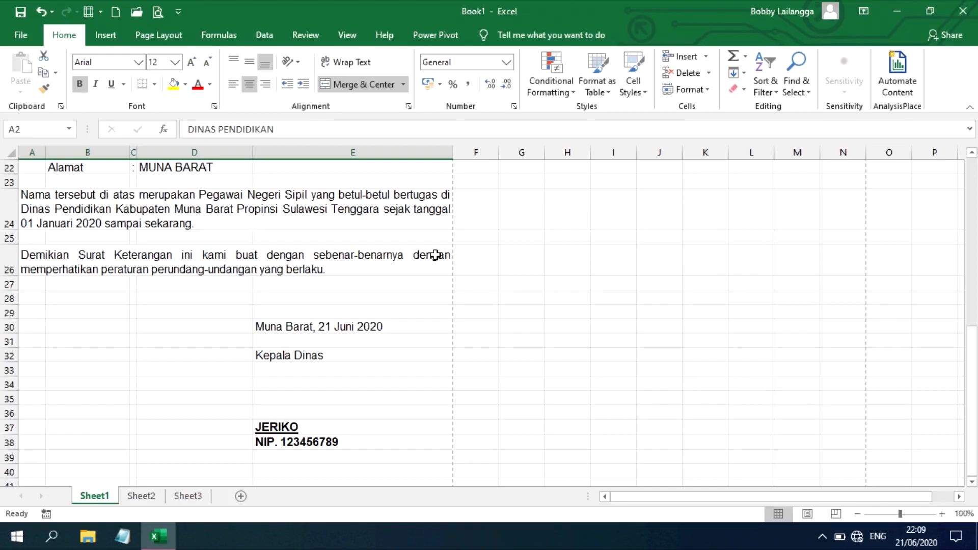
- Rename Sheet1 as "Naskah Dinas"
{"action": "scroll", "coordinate": [435, 255], "scroll_direction": "up", "scroll_amount": 7}
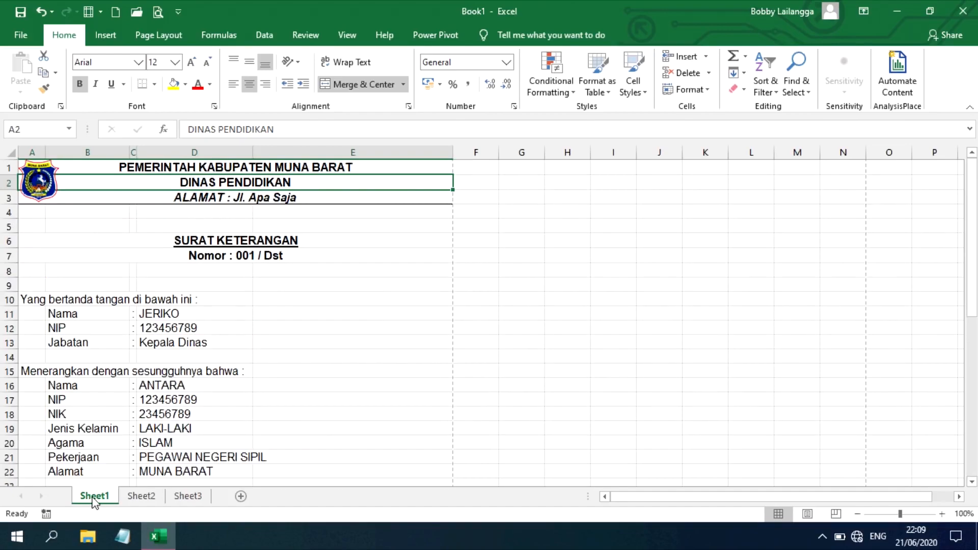
{"action": "right_click", "coordinate": [94, 499]}
{"action": "key", "text": "Escape"}
{"action": "right_click", "coordinate": [84, 499]}
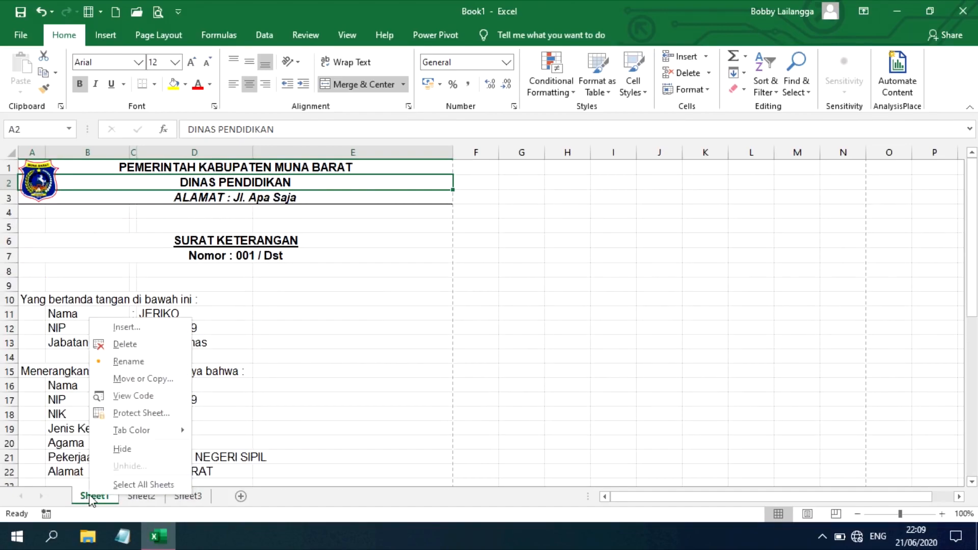
{"action": "left_click", "coordinate": [122, 367]}
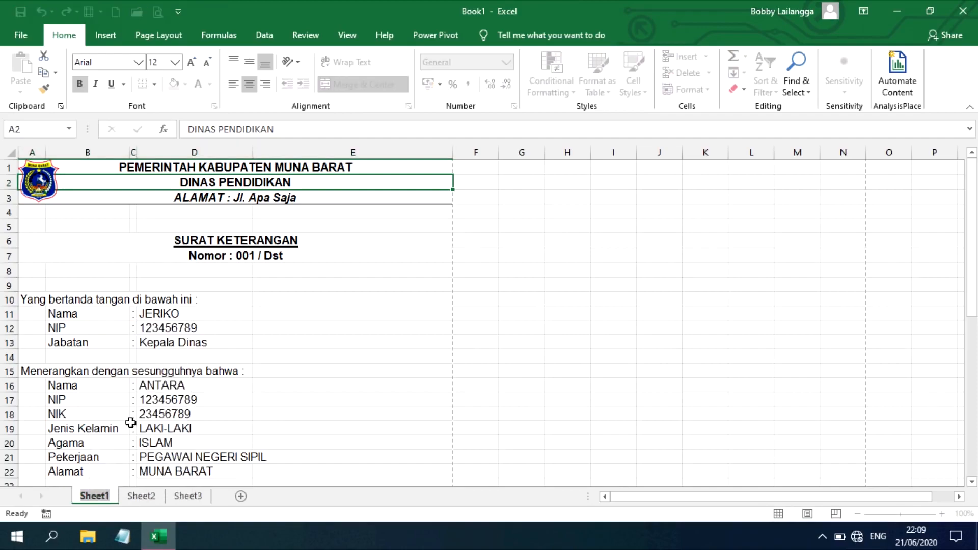
{"action": "type", "text": "Naskah Dinas"}
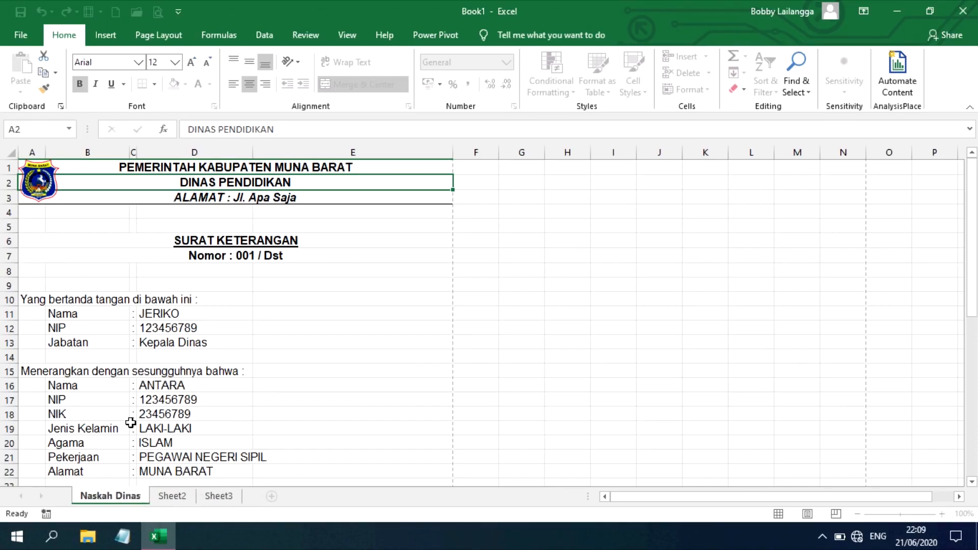
{"action": "left_click", "coordinate": [131, 423]}
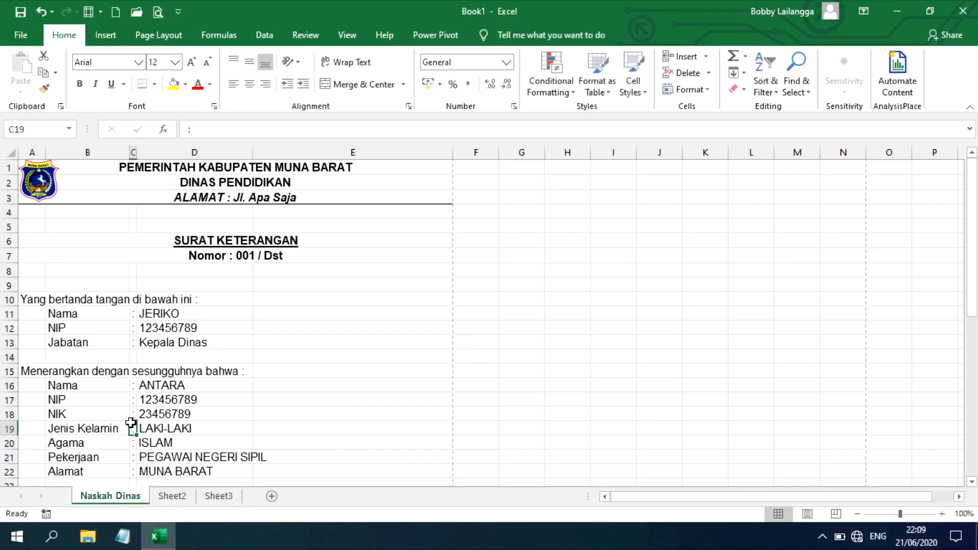
- In Sheet2, enter the title "DAFTAR HADIR" in A1 and "Bulan Juni Tahun 2020" in A2
{"action": "left_click", "coordinate": [166, 495]}
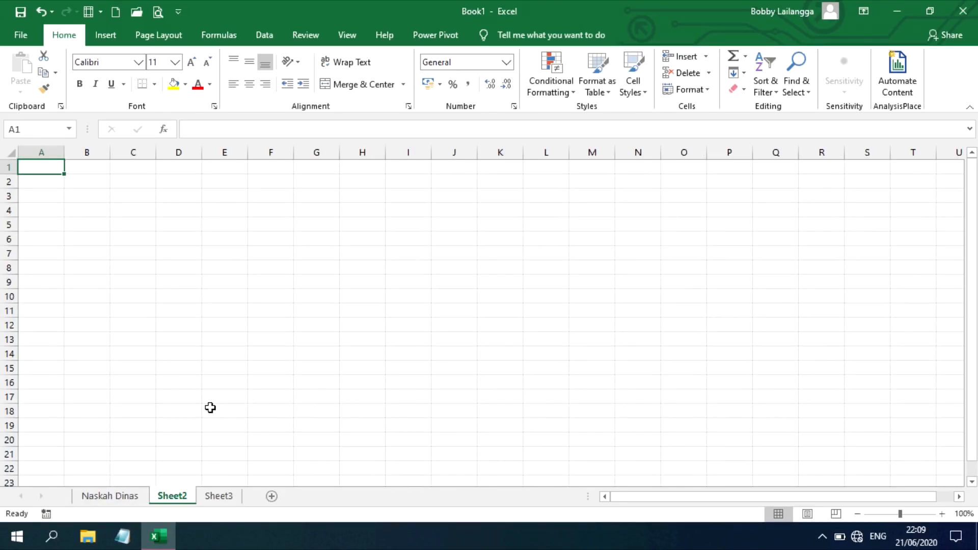
{"action": "type", "text": "DAFTAR HADIR"}
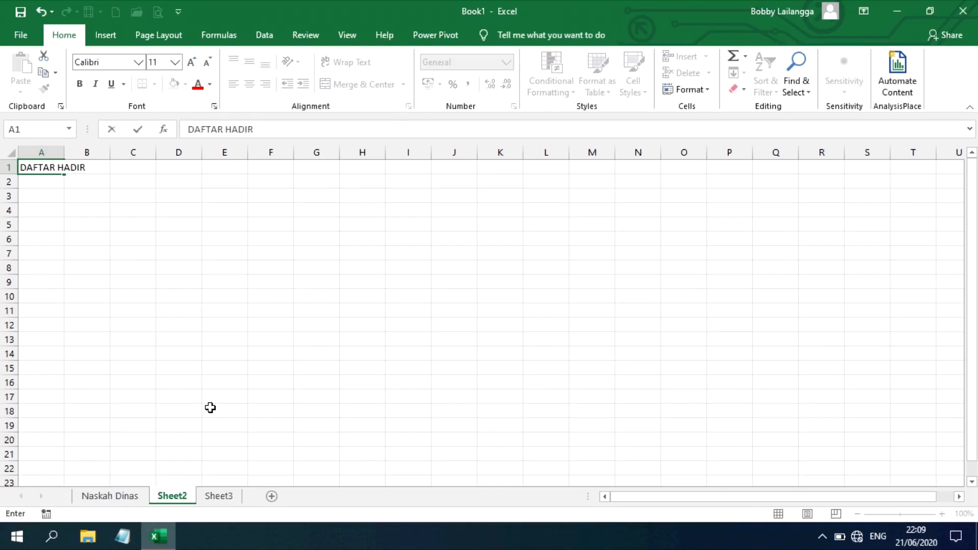
{"action": "key", "text": "Return"}
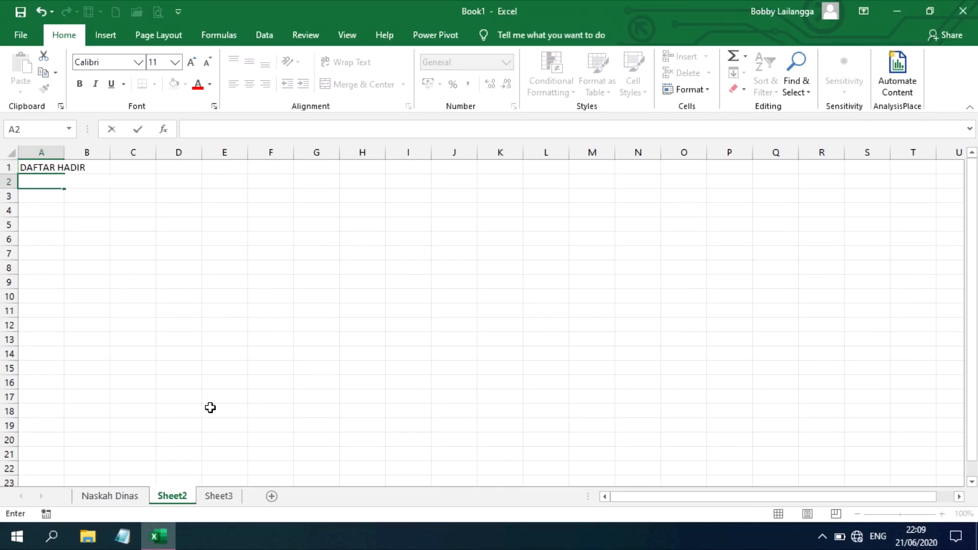
{"action": "type", "text": "Bulan Juni Tah"}
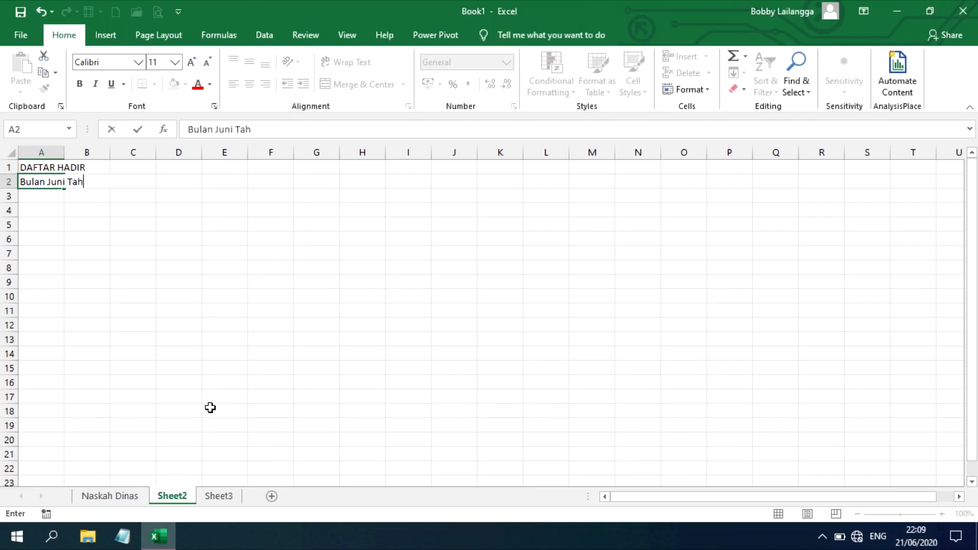
{"action": "type", "text": "un 2020"}
{"action": "key", "text": "Return"}
{"action": "key", "text": "Return"}
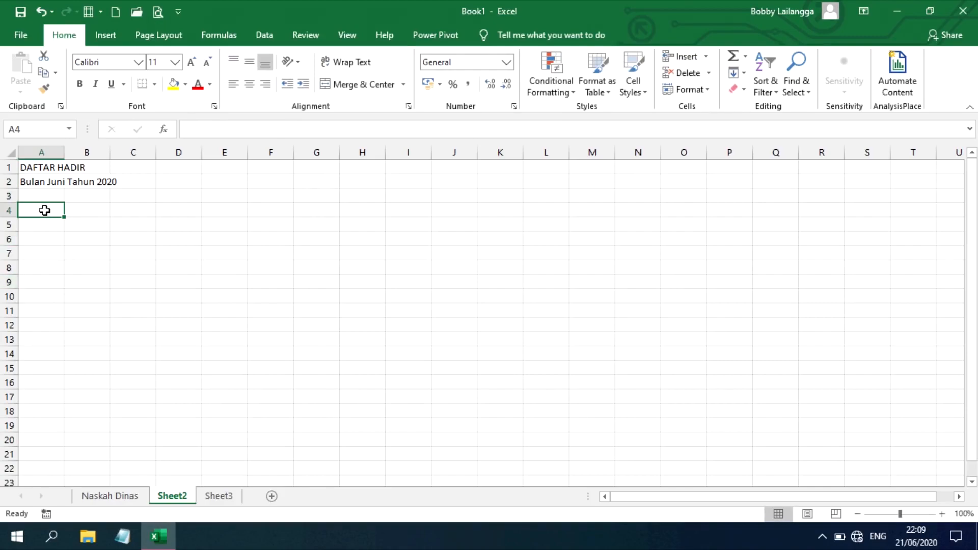
- Enter the attendance table headers NO, NAMA and TANGGAL in cells A4 to C4
{"action": "type", "text": "NO"}
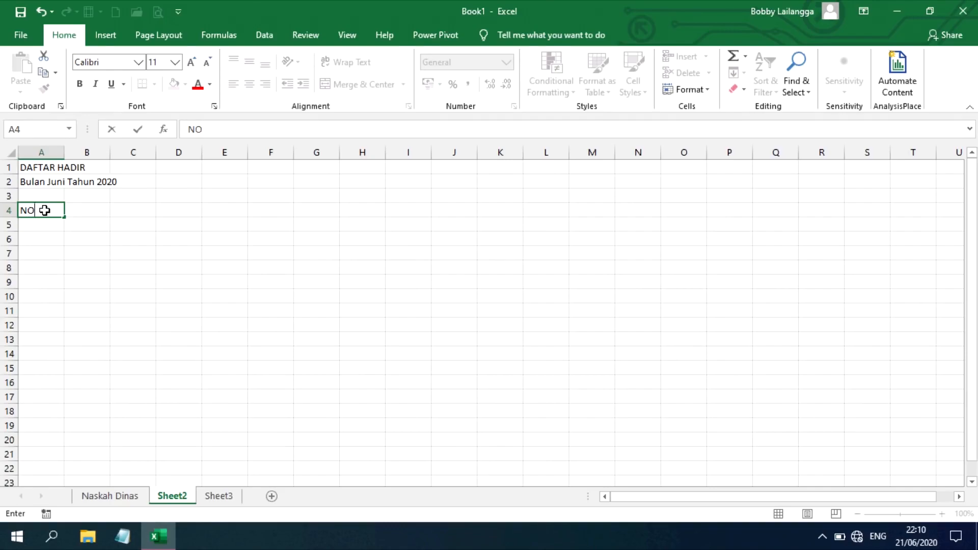
{"action": "key", "text": "Tab"}
{"action": "type", "text": "NAMA"}
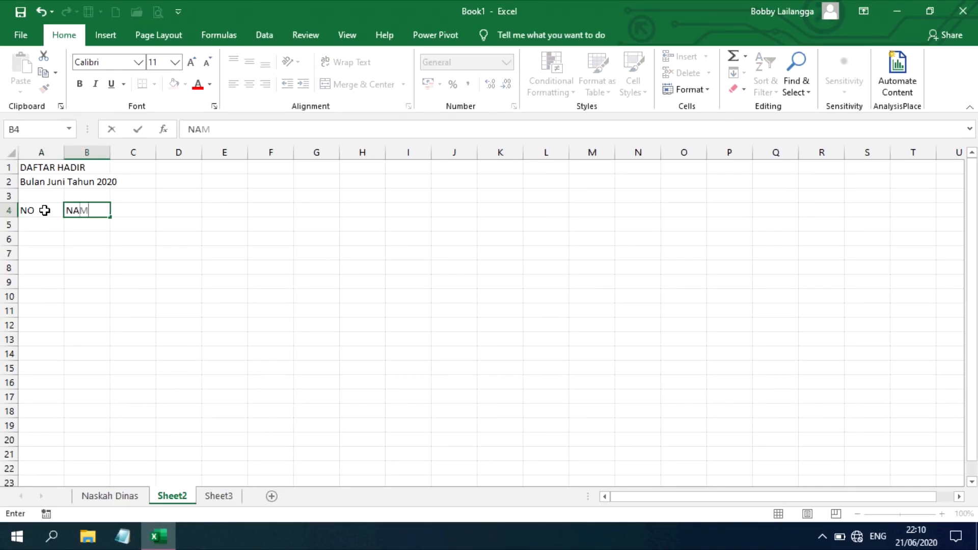
{"action": "key", "text": "Tab"}
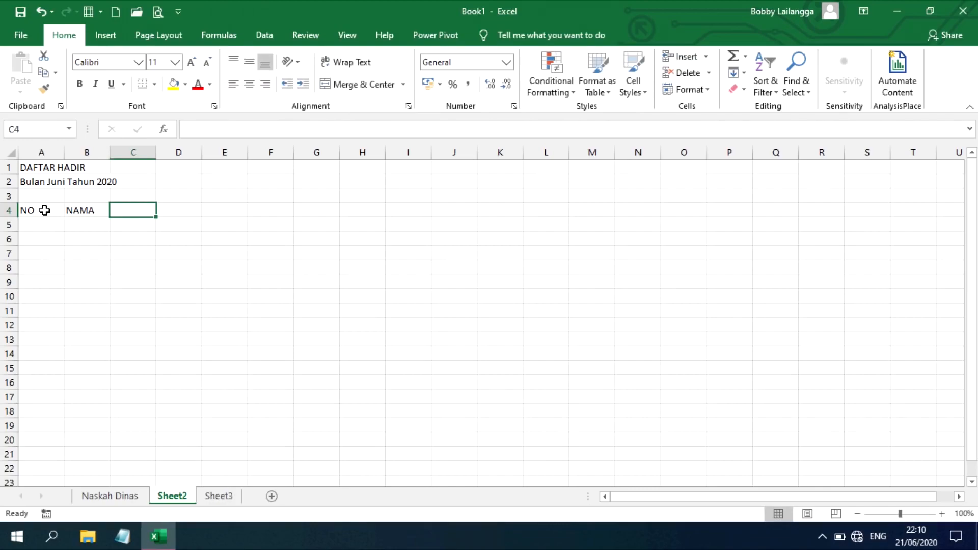
{"action": "type", "text": "TANGGAL"}
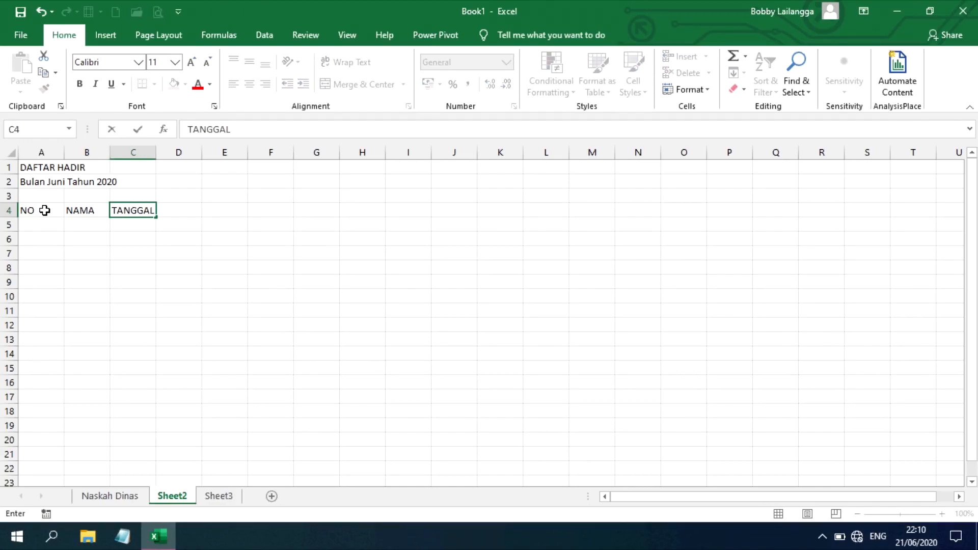
{"action": "key", "text": "ctrl+Return"}
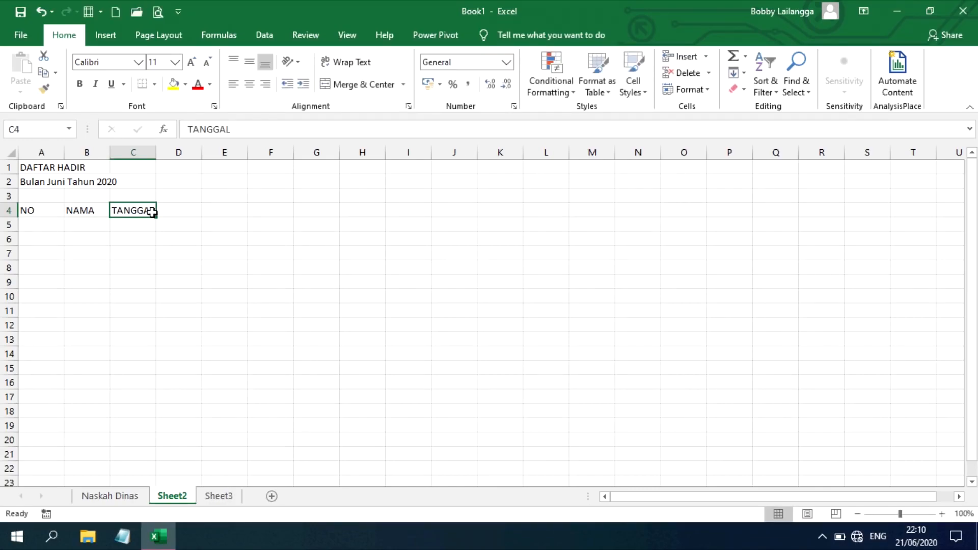
- Enter 1 in C5 and 2 in D5, and fill the date number series across row 5 to AG5, ending at 31
{"action": "left_click", "coordinate": [128, 225]}
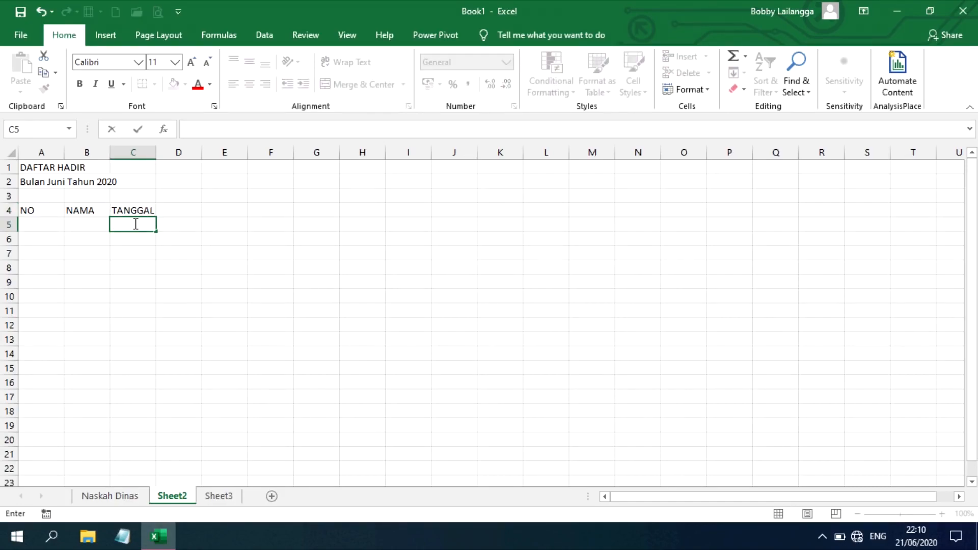
{"action": "key", "text": "Tab"}
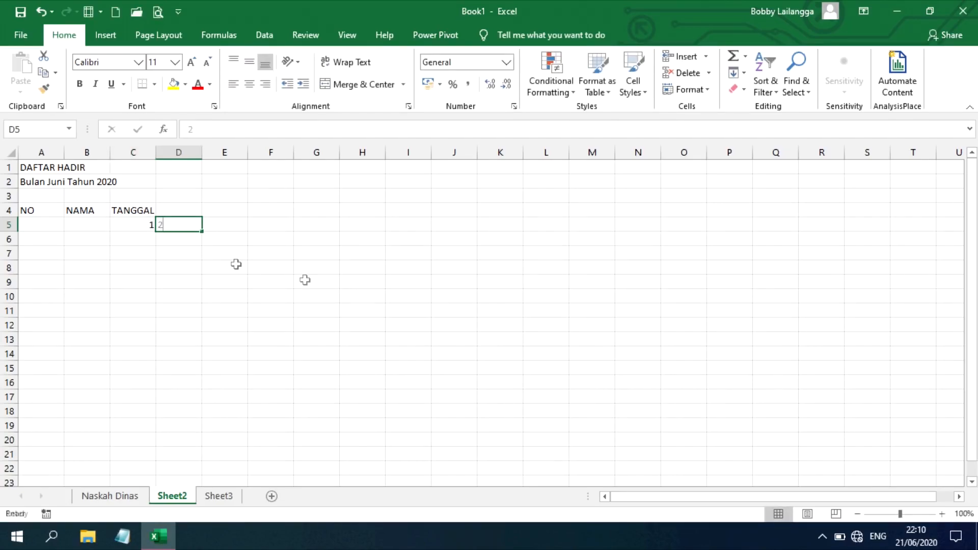
{"action": "type", "text": "2"}
{"action": "left_click", "coordinate": [130, 223]}
{"action": "left_click_drag", "start_coordinate": [130, 223], "coordinate": [177, 225]}
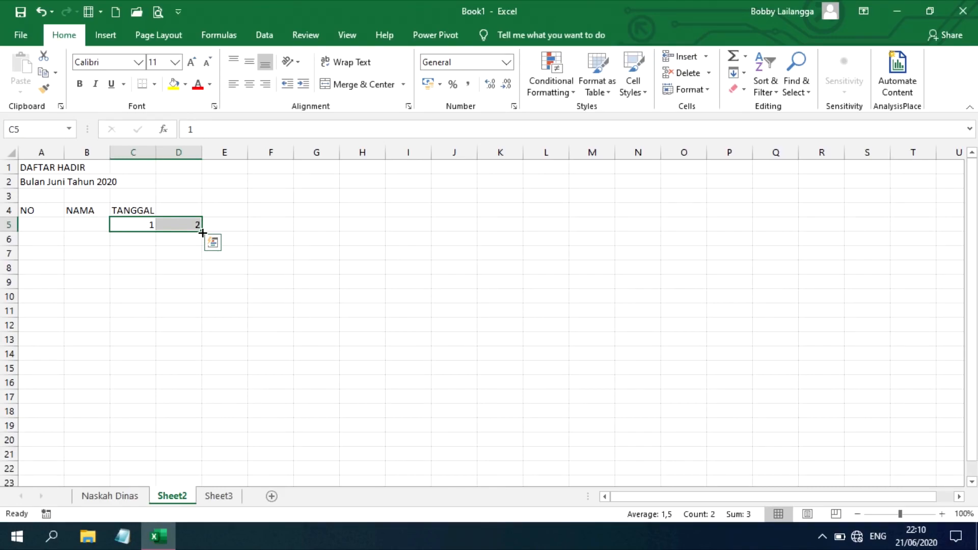
{"action": "mouse_move", "coordinate": [202, 233]}
{"action": "left_mouse_down"}
{"action": "mouse_move", "coordinate": [520, 221]}
{"action": "mouse_move", "coordinate": [975, 229]}
{"action": "mouse_move", "coordinate": [205, 231]}
{"action": "left_mouse_up"}
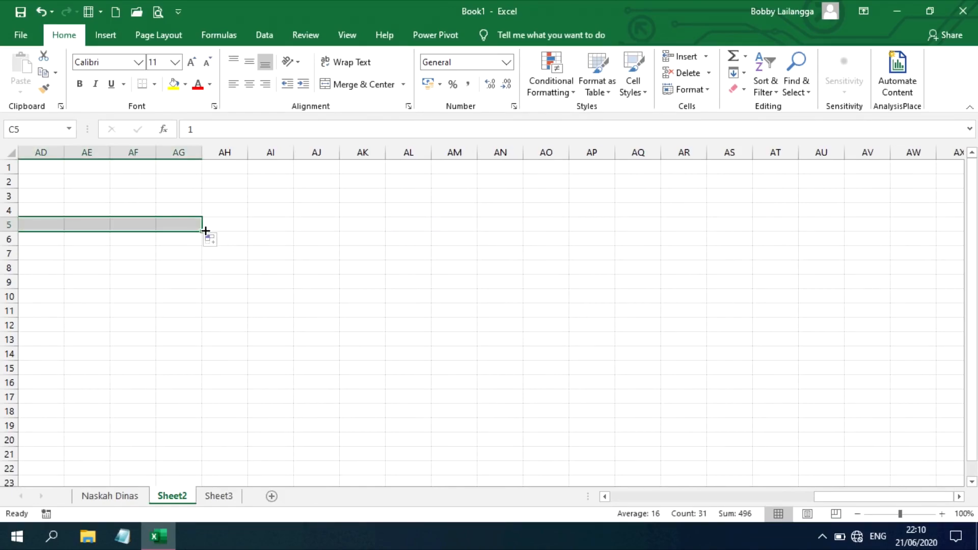
- Narrow the date columns C through AG equally so that all 31 day numbers fit in view
{"action": "left_click", "coordinate": [184, 151]}
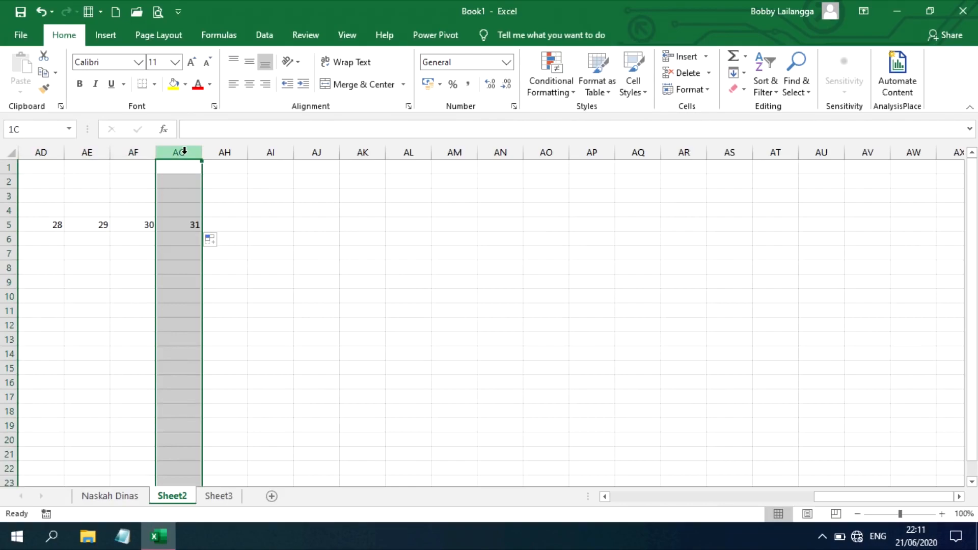
{"action": "left_click_drag", "start_coordinate": [184, 152], "coordinate": [2, 151]}
{"action": "left_click_drag", "start_coordinate": [104, 169], "coordinate": [137, 163]}
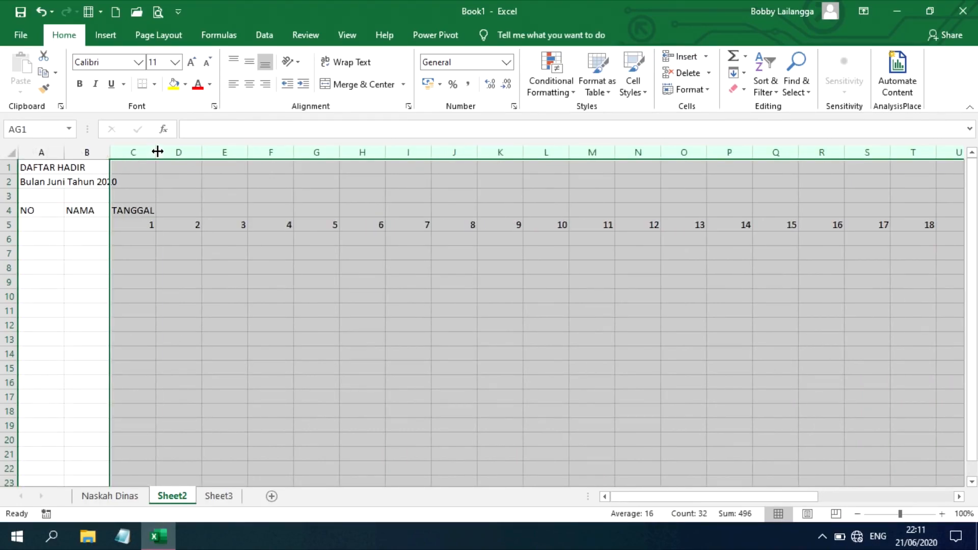
{"action": "left_click_drag", "start_coordinate": [157, 152], "coordinate": [136, 164]}
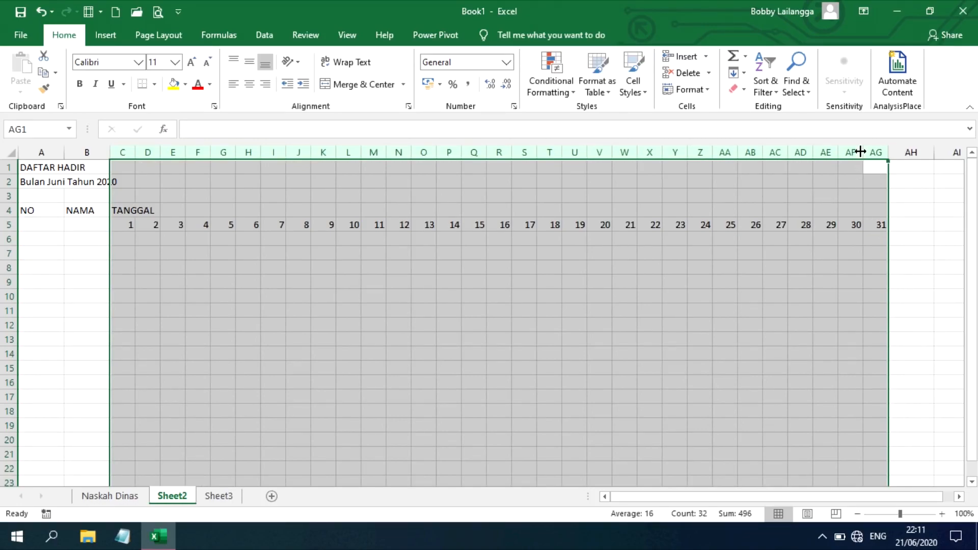
{"action": "left_click_drag", "start_coordinate": [860, 151], "coordinate": [857, 151]}
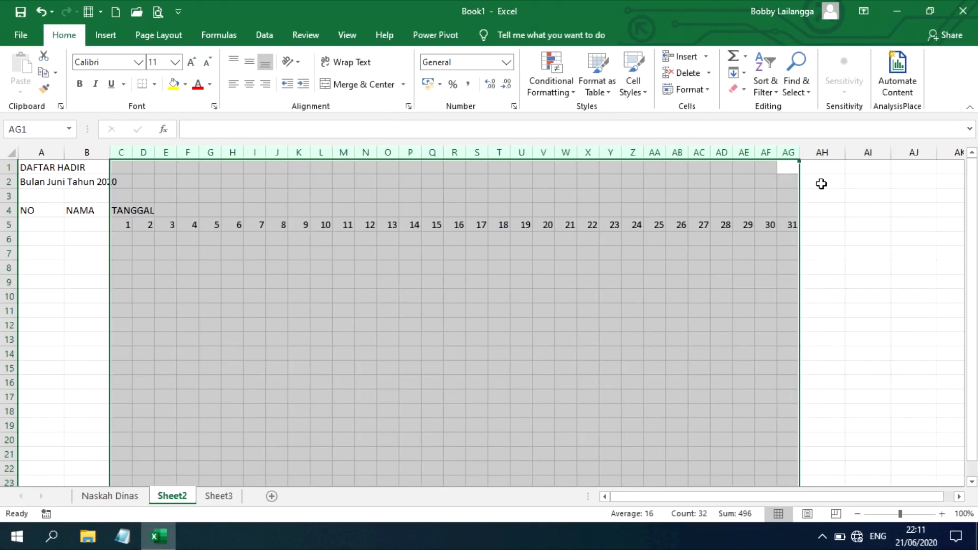
- Enter the heading KET in AH4 and the subheadings ABSEN, IZIN and SAKIT in AH5 to AJ5
{"action": "left_click", "coordinate": [812, 207]}
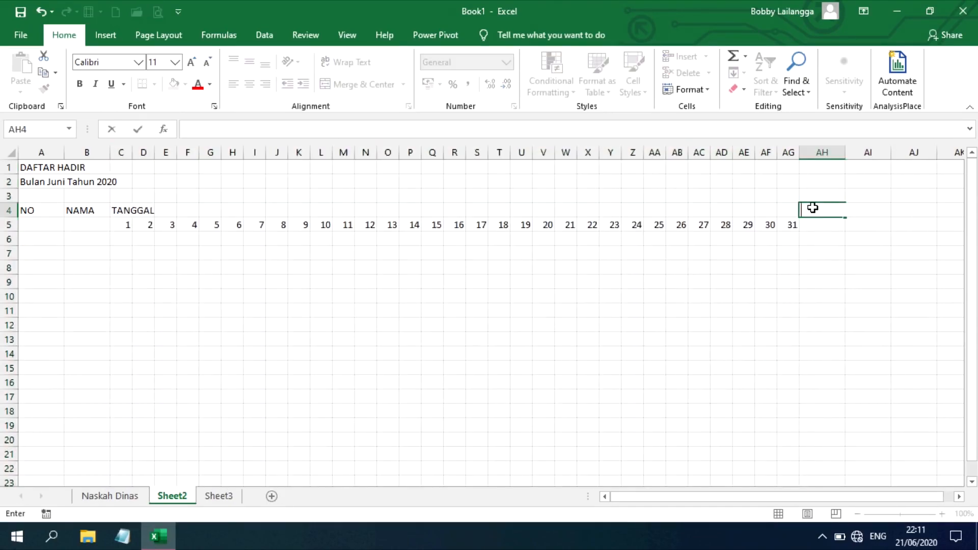
{"action": "key", "text": "Return"}
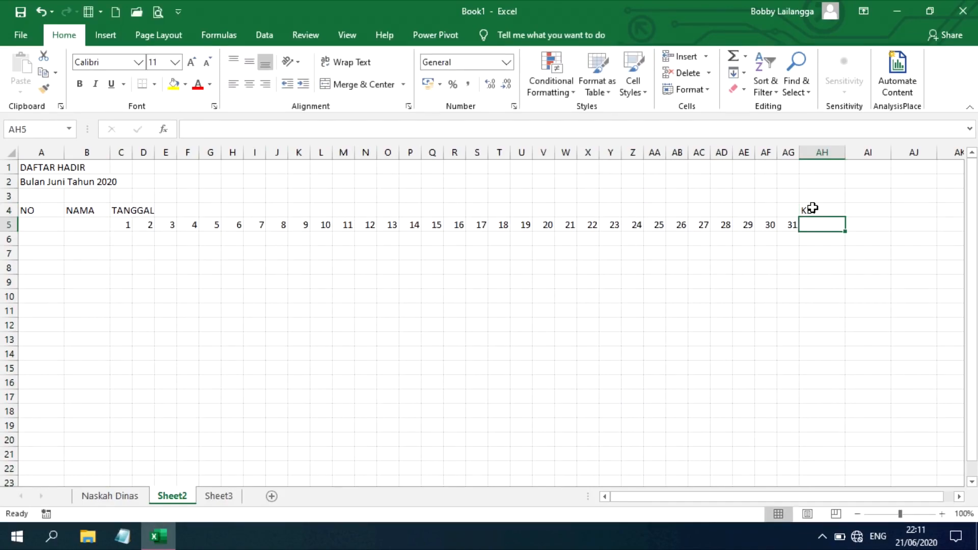
{"action": "type", "text": "ABSEN"}
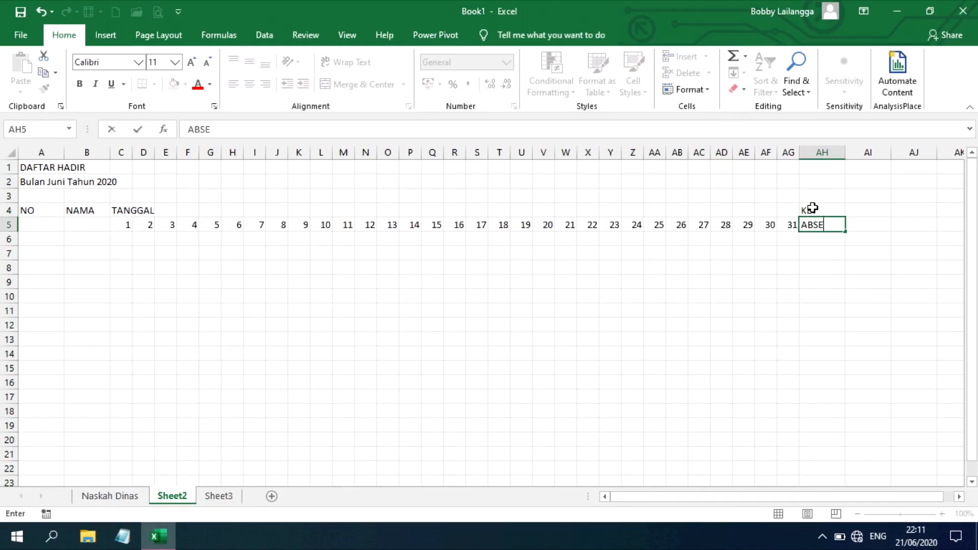
{"action": "key", "text": "Tab"}
{"action": "type", "text": "IZIN"}
{"action": "key", "text": "Tab"}
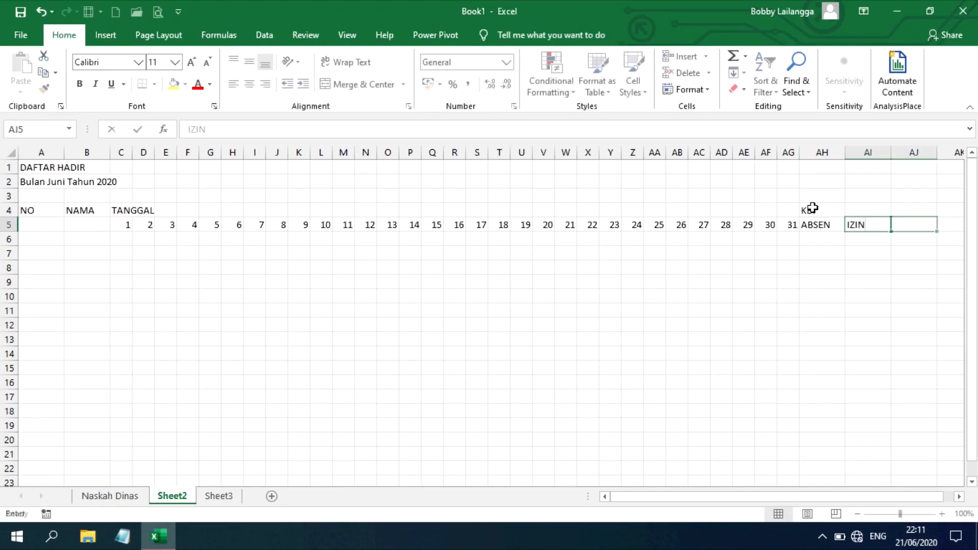
{"action": "type", "text": "SAKIT"}
{"action": "key", "text": "Tab"}
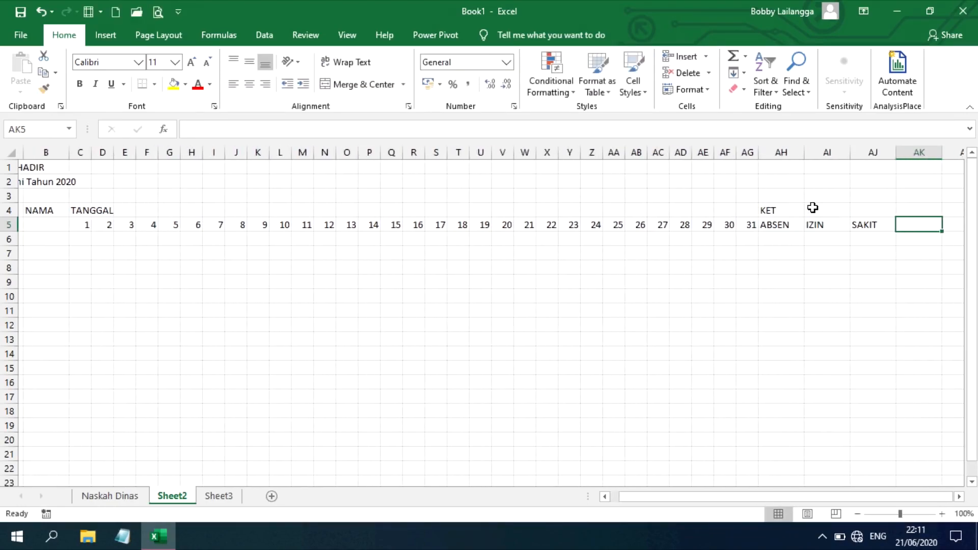
{"action": "key", "text": "Left"}
{"action": "key", "text": "Down"}
{"action": "key", "text": "Down"}
{"action": "left_click", "coordinate": [914, 228]}
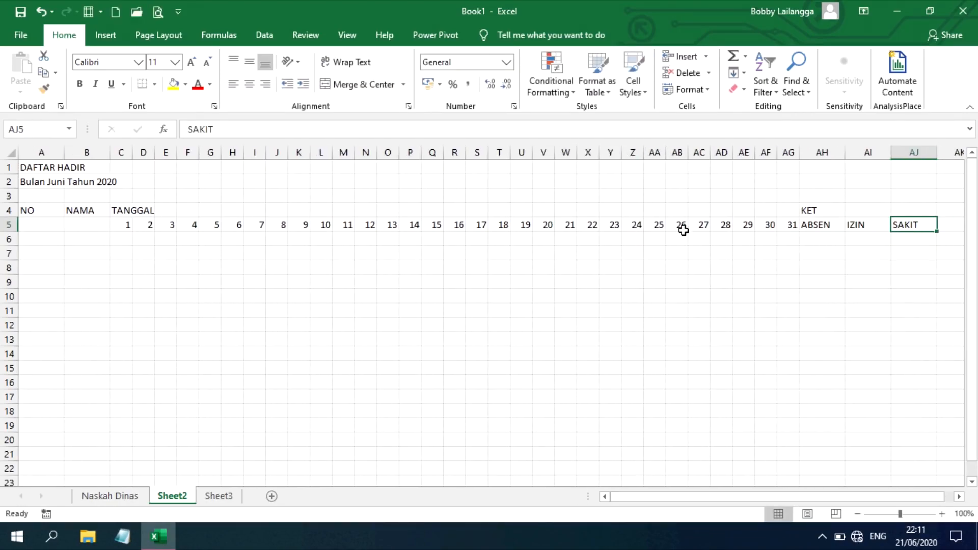
- Merge and center the headings KET across AH4:AJ4, TANGGAL across C4:AG4, NAMA over B4:B5 and NO over A4:A5
{"action": "left_click_drag", "start_coordinate": [825, 210], "coordinate": [893, 207]}
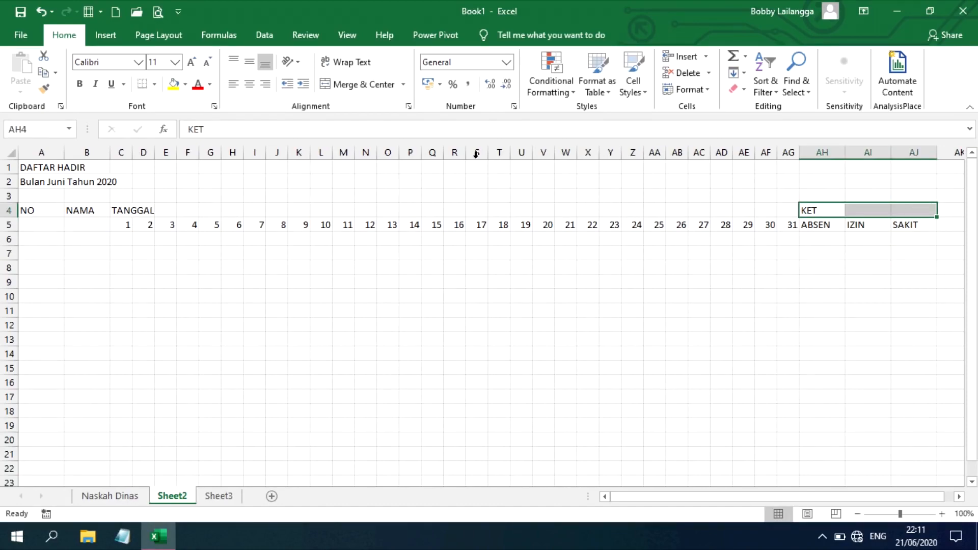
{"action": "left_click", "coordinate": [364, 84]}
{"action": "left_click_drag", "start_coordinate": [791, 211], "coordinate": [118, 211]}
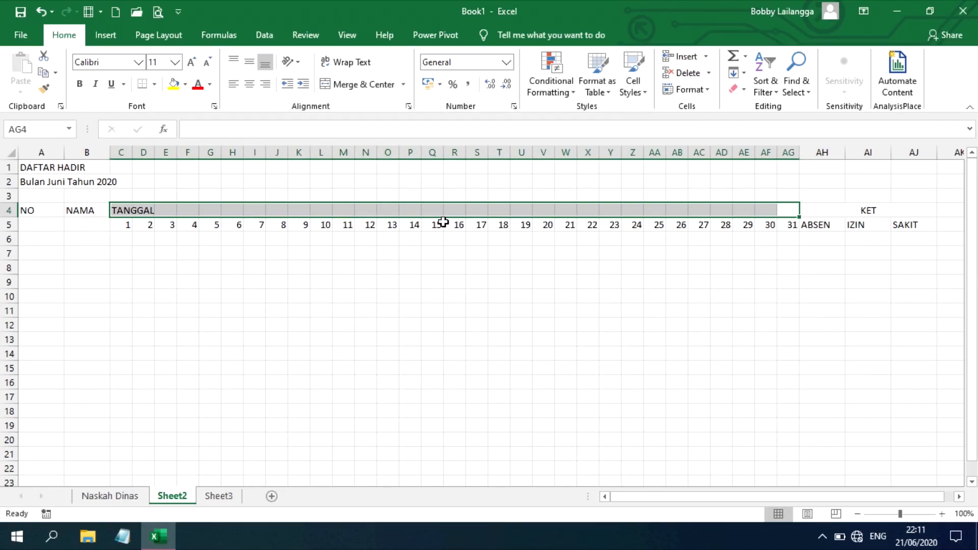
{"action": "key", "text": "F4"}
{"action": "left_click_drag", "start_coordinate": [75, 209], "coordinate": [33, 223]}
{"action": "key", "text": "F4"}
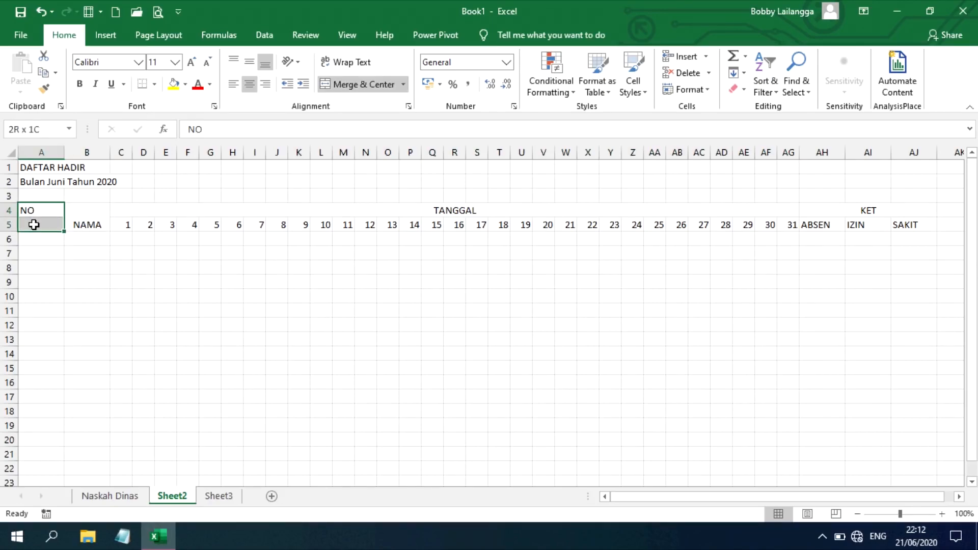
{"action": "key", "text": "F4"}
- Adjust the column widths: narrow the NO column, widen the NAMA column and autofit columns AH to AJ to their headings
{"action": "left_click_drag", "start_coordinate": [64, 153], "coordinate": [131, 168]}
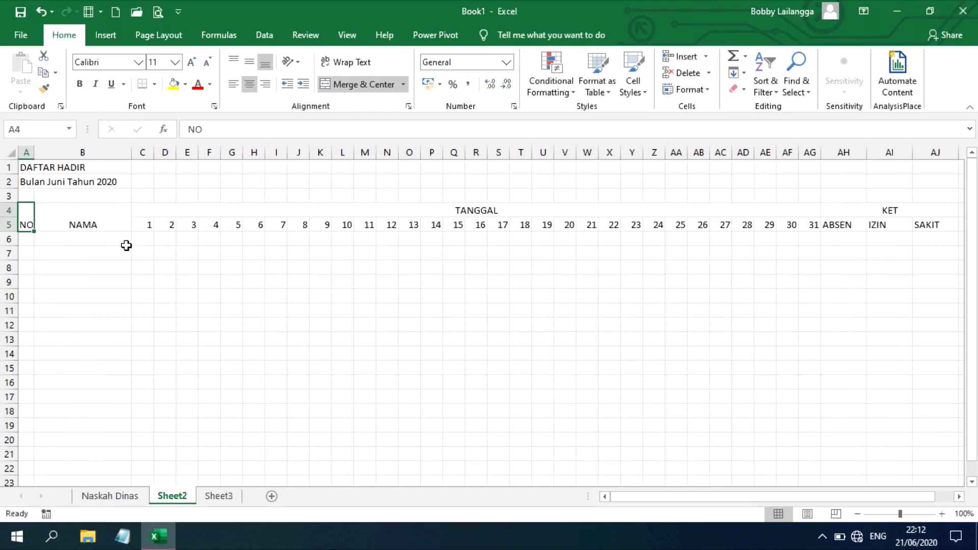
{"action": "left_click", "coordinate": [126, 265]}
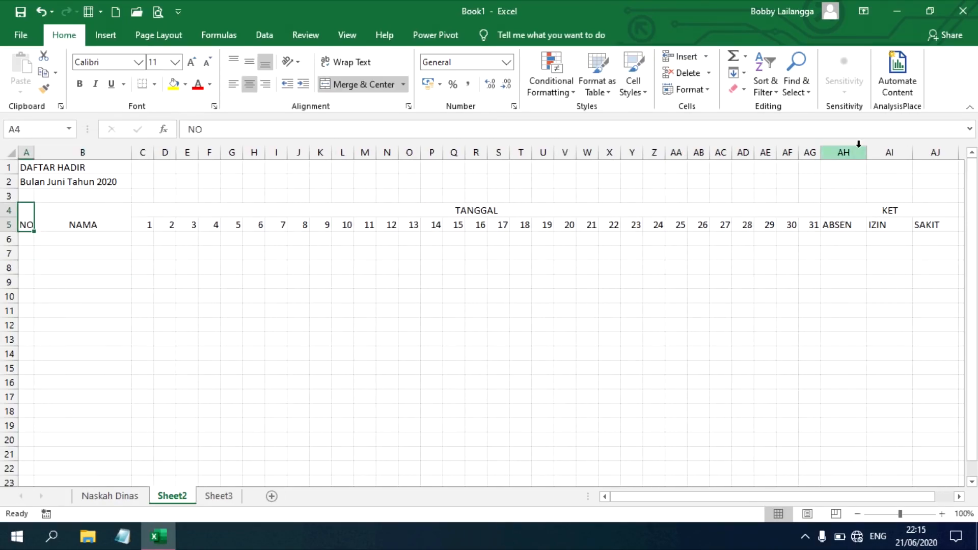
{"action": "left_click_drag", "start_coordinate": [858, 152], "coordinate": [929, 150]}
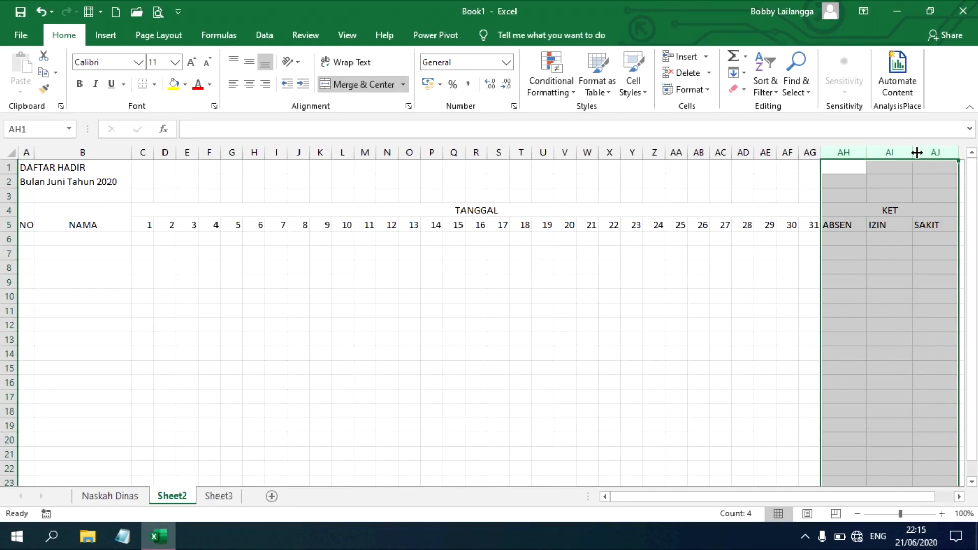
{"action": "double_click", "coordinate": [915, 152]}
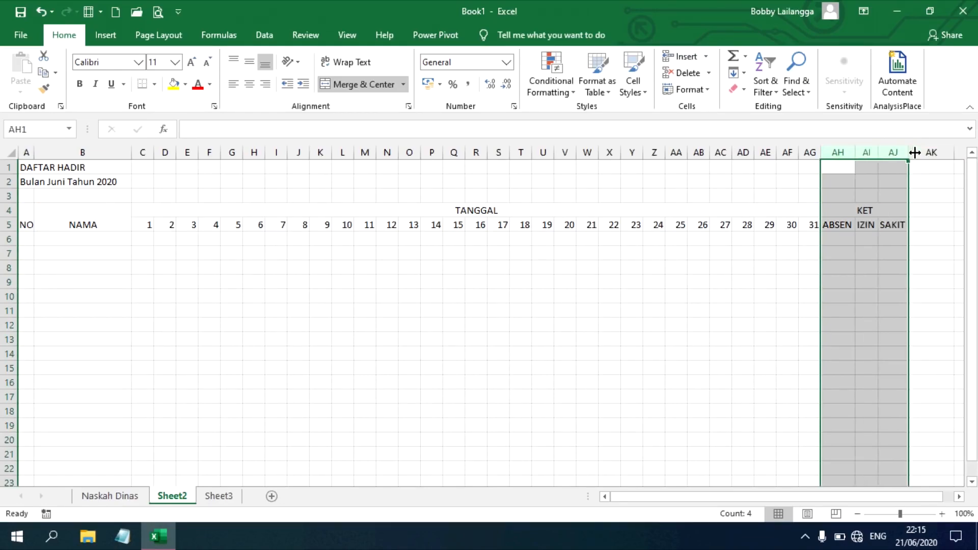
{"action": "left_click", "coordinate": [848, 228]}
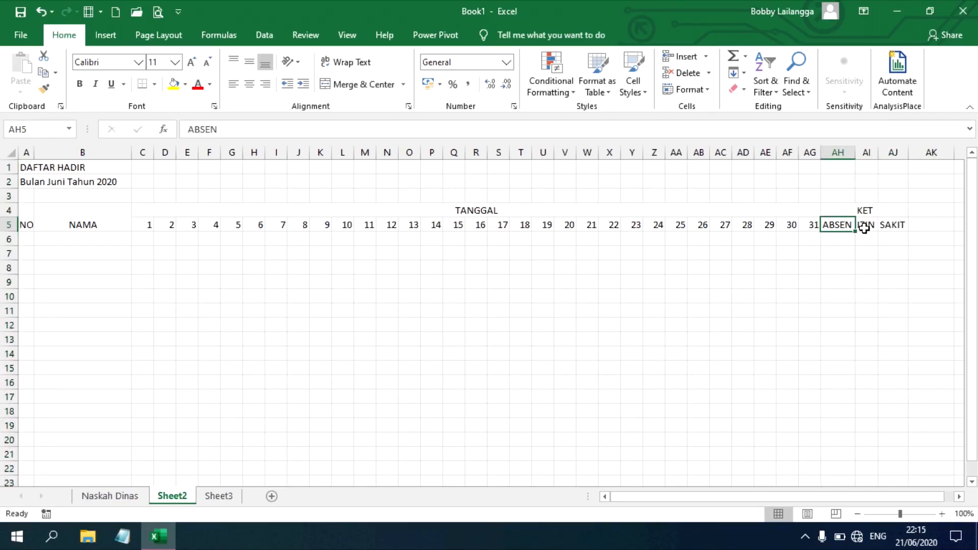
{"action": "left_click", "coordinate": [865, 225]}
{"action": "left_click", "coordinate": [894, 224]}
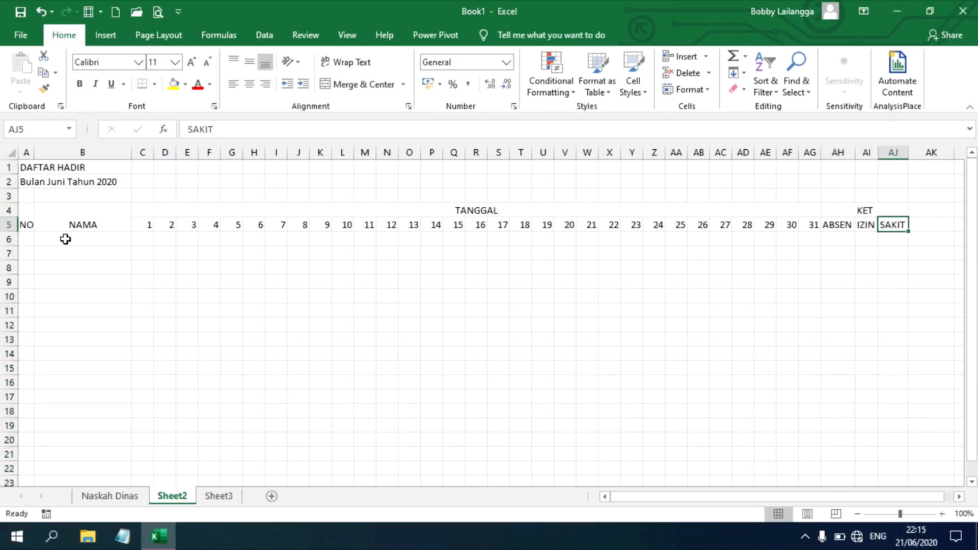
- Number the rows under NO from 1 to 6 in cells A6 to A11 by filling the series down
{"action": "left_click", "coordinate": [28, 241]}
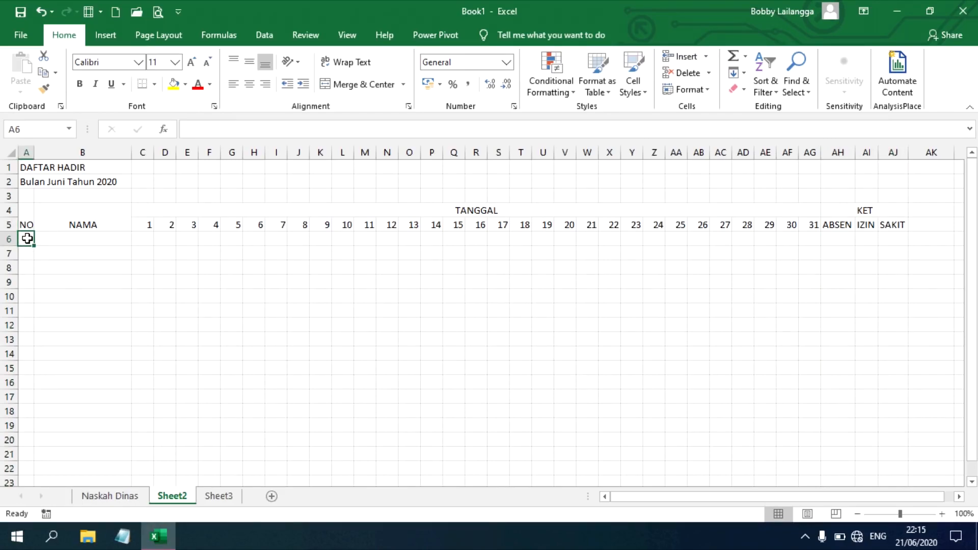
{"action": "type", "text": "1"}
{"action": "key", "text": "Return"}
{"action": "type", "text": "2"}
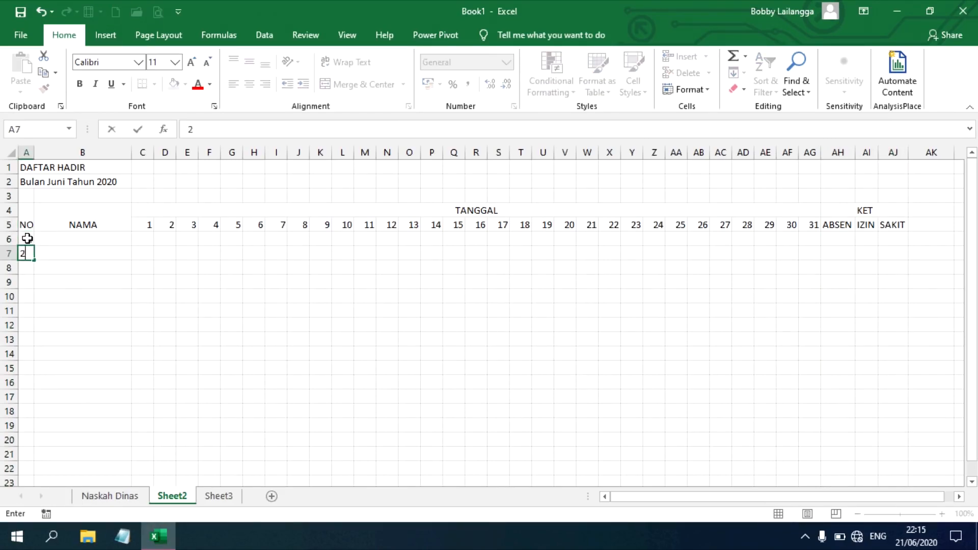
{"action": "key", "text": "Return"}
{"action": "left_click", "coordinate": [29, 249]}
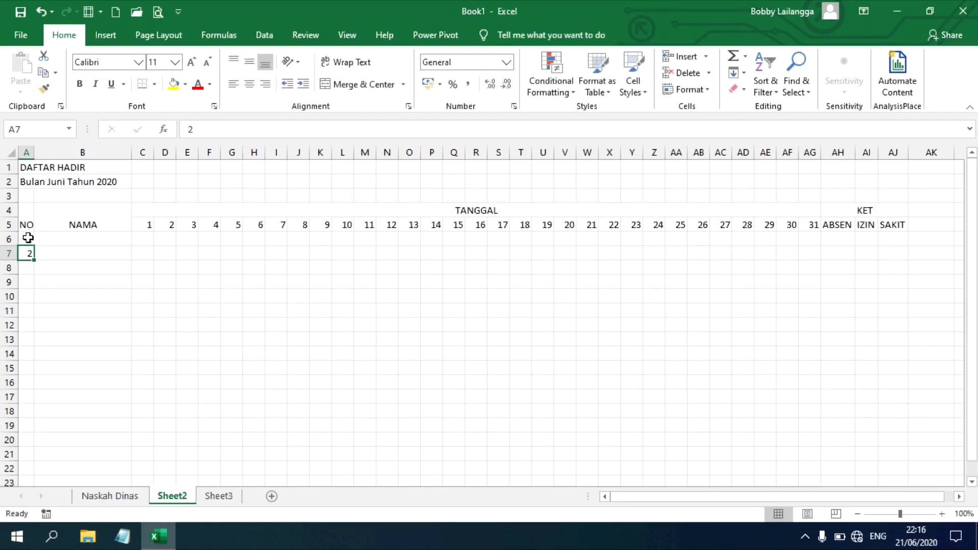
{"action": "left_click_drag", "start_coordinate": [29, 236], "coordinate": [31, 314]}
- Center the contents of the whole table A4:AJ11 both vertically and horizontally
{"action": "left_click_drag", "start_coordinate": [27, 241], "coordinate": [810, 310]}
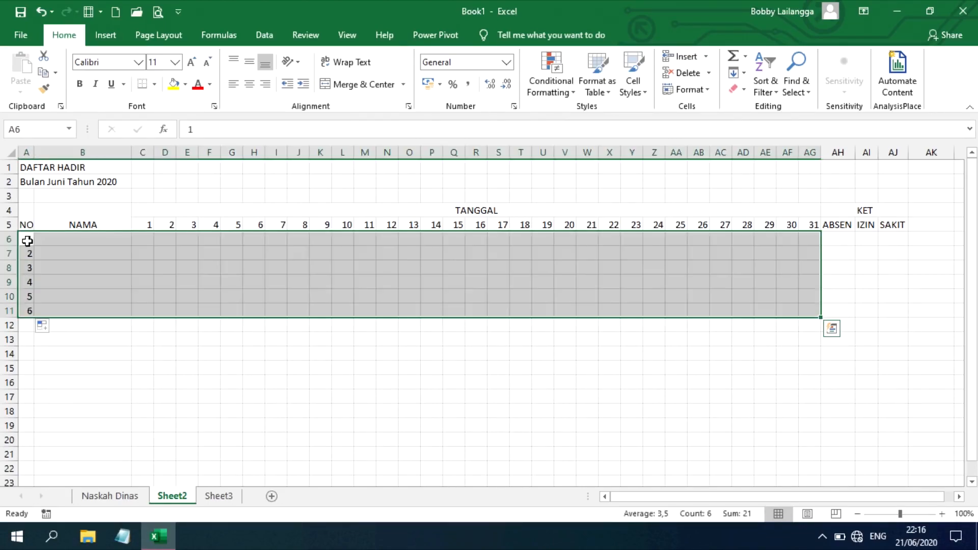
{"action": "left_click", "coordinate": [27, 241]}
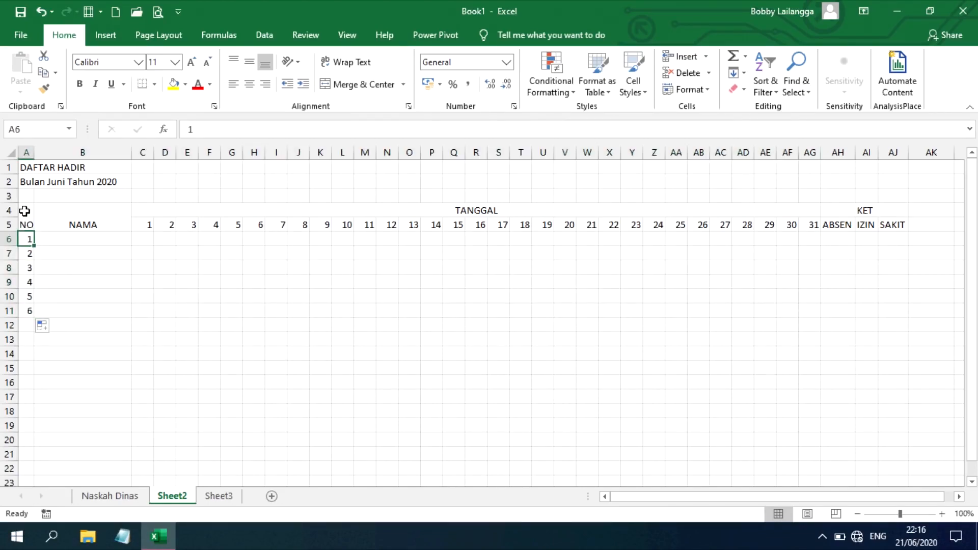
{"action": "left_click_drag", "start_coordinate": [25, 211], "coordinate": [884, 310]}
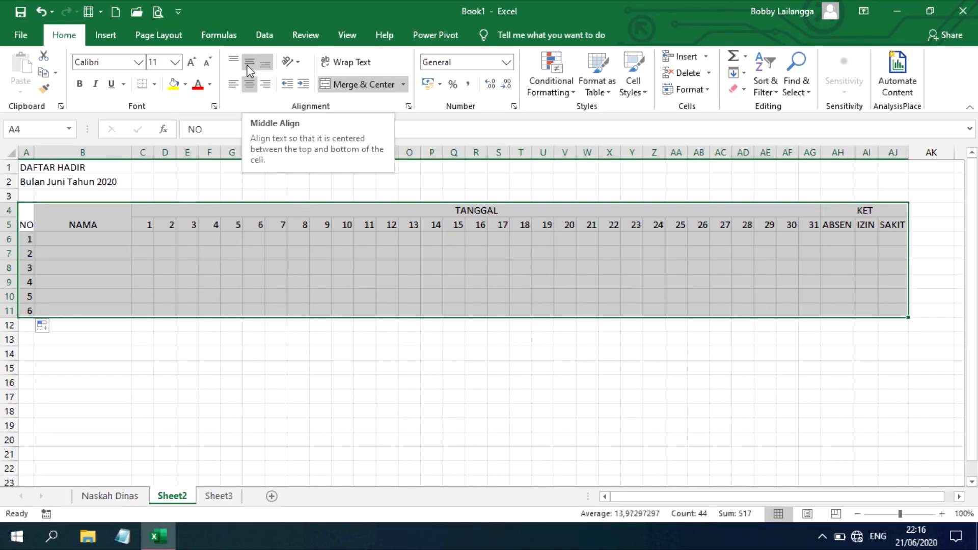
{"action": "left_click", "coordinate": [252, 63]}
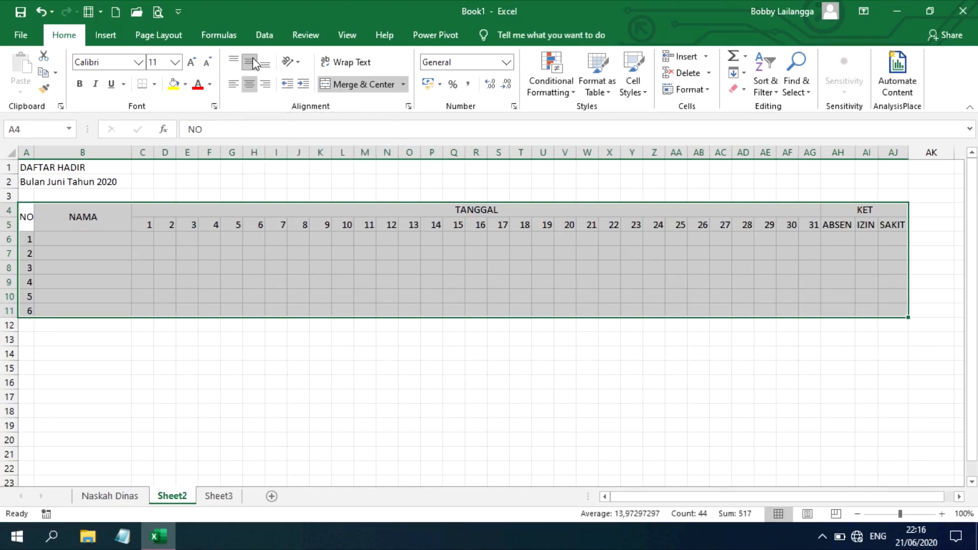
{"action": "left_click", "coordinate": [237, 86]}
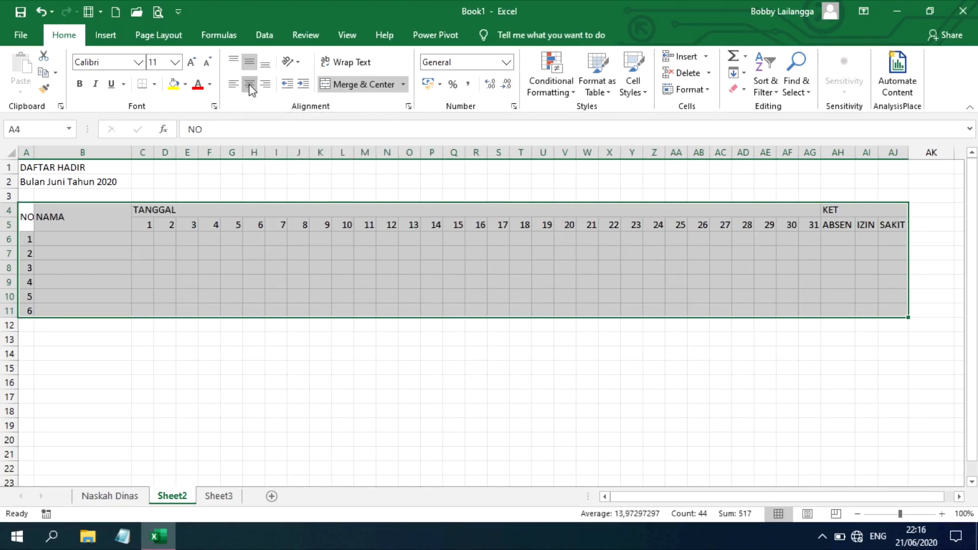
{"action": "left_click", "coordinate": [249, 85]}
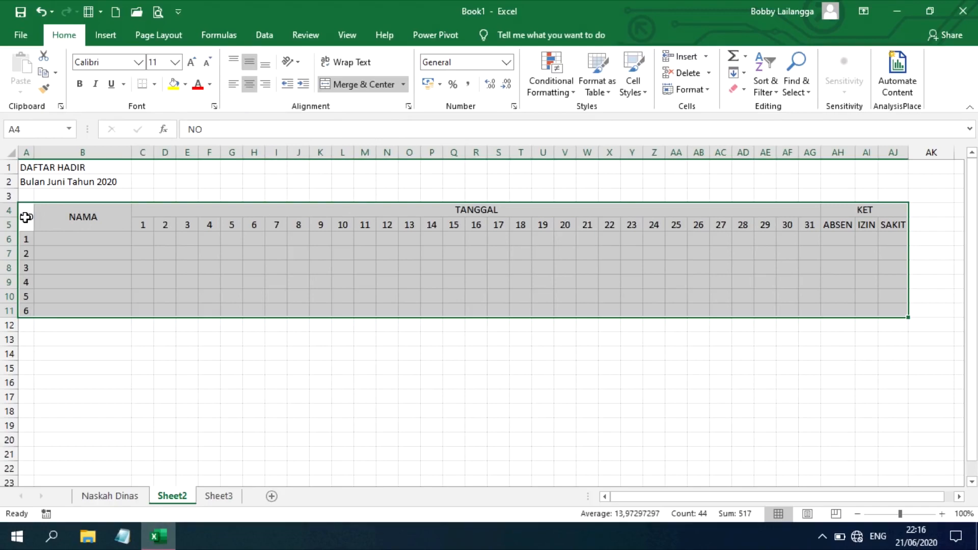
- Make the header rows A4:AJ5 bold and left-align the empty name cells B6:B11
{"action": "left_click_drag", "start_coordinate": [26, 217], "coordinate": [879, 227]}
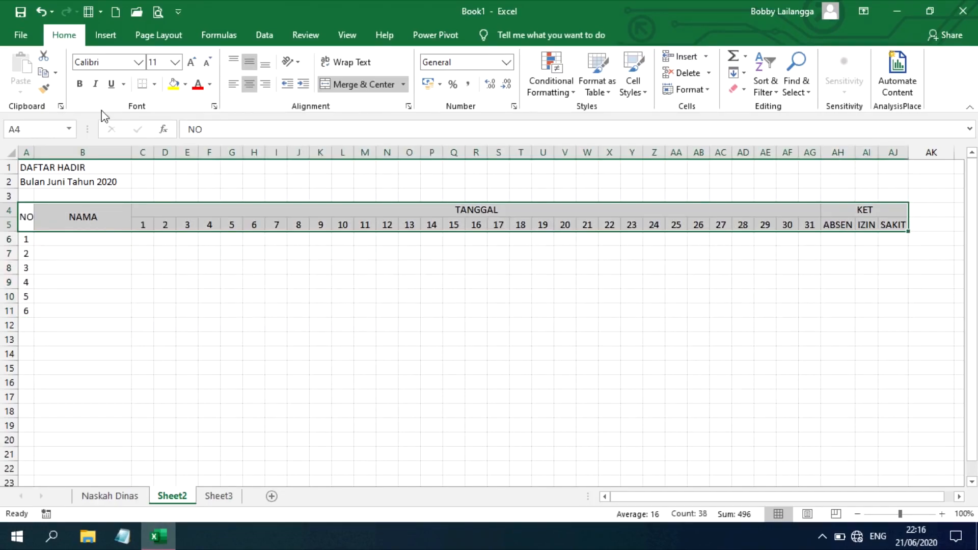
{"action": "left_click", "coordinate": [80, 84]}
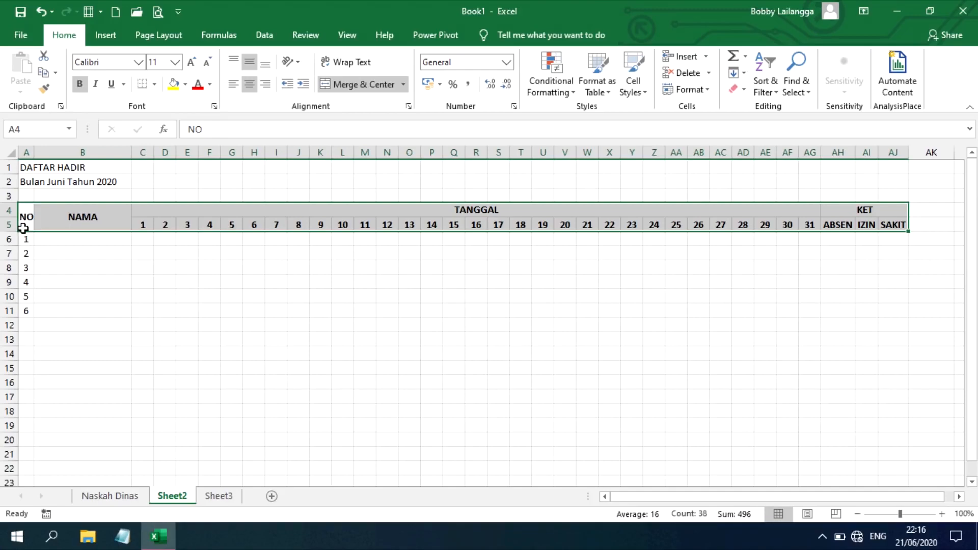
{"action": "left_click_drag", "start_coordinate": [36, 237], "coordinate": [63, 309]}
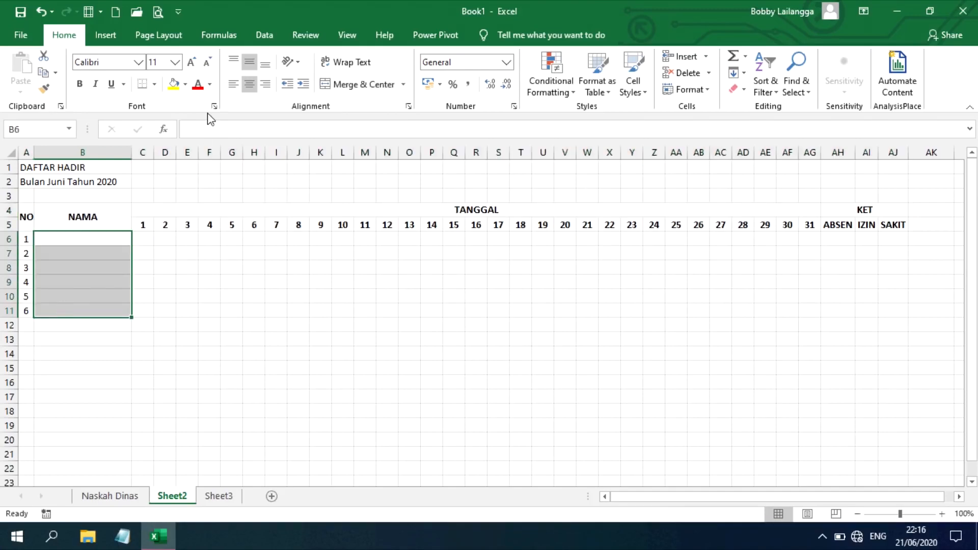
{"action": "left_click", "coordinate": [234, 83]}
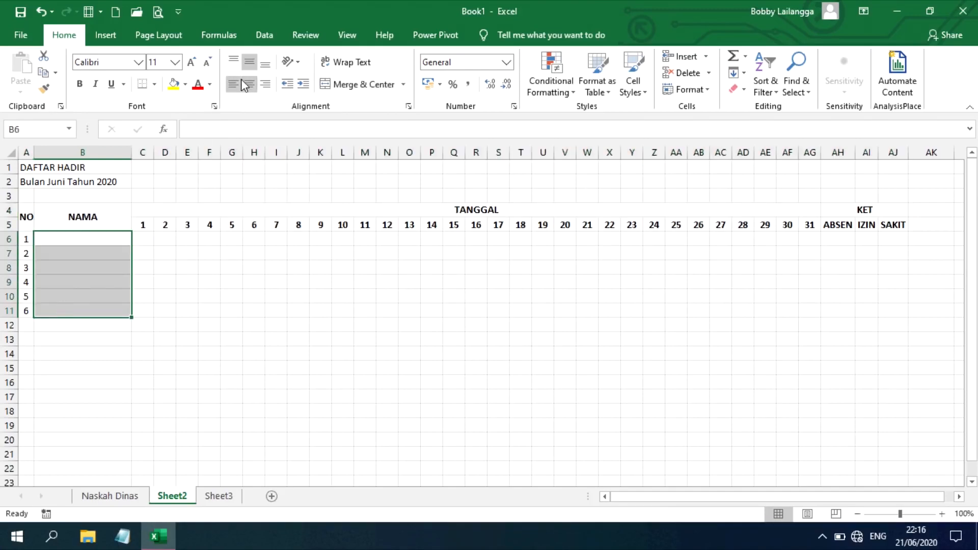
- Apply All Borders to the whole attendance table A4:AJ11
{"action": "left_click", "coordinate": [21, 212]}
{"action": "left_click_drag", "start_coordinate": [21, 213], "coordinate": [899, 312]}
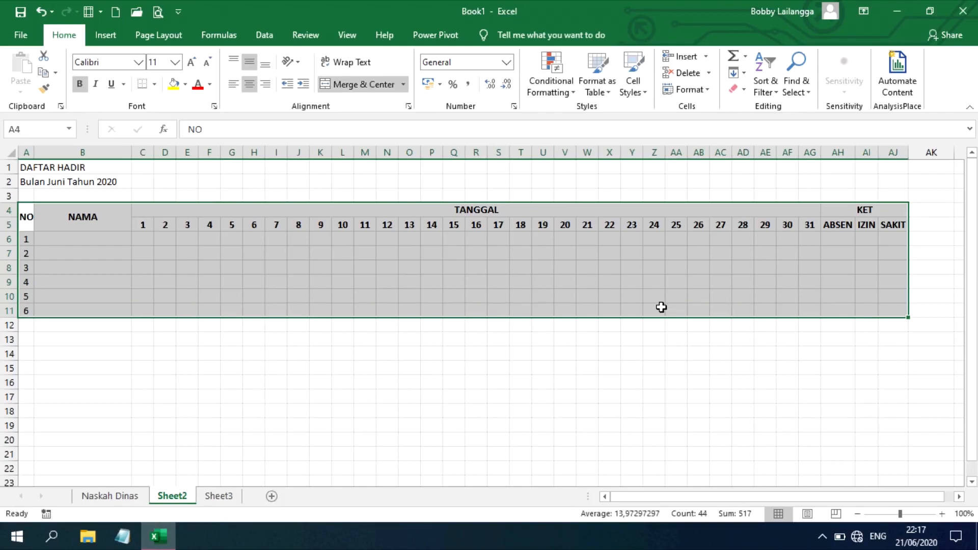
{"action": "left_click", "coordinate": [156, 84]}
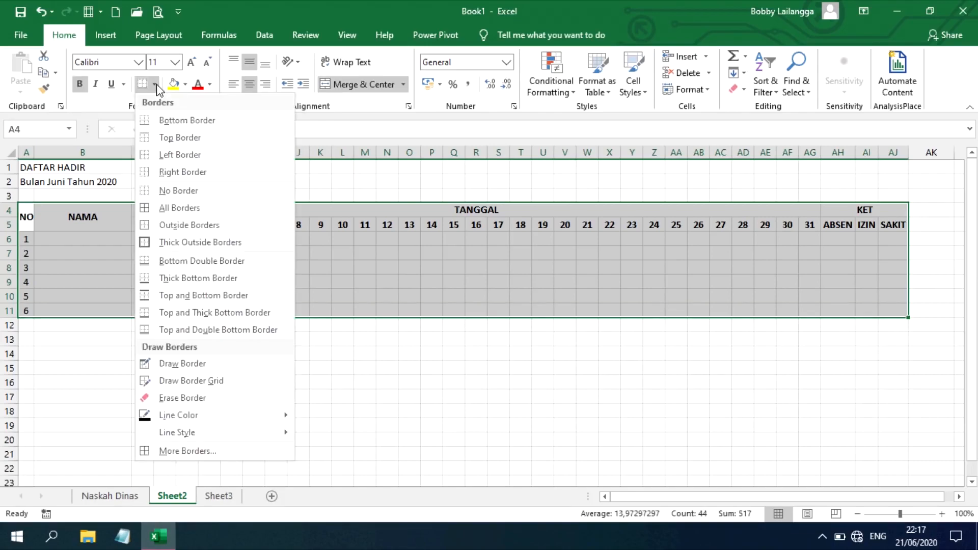
{"action": "left_click", "coordinate": [198, 212]}
{"action": "left_click", "coordinate": [431, 239]}
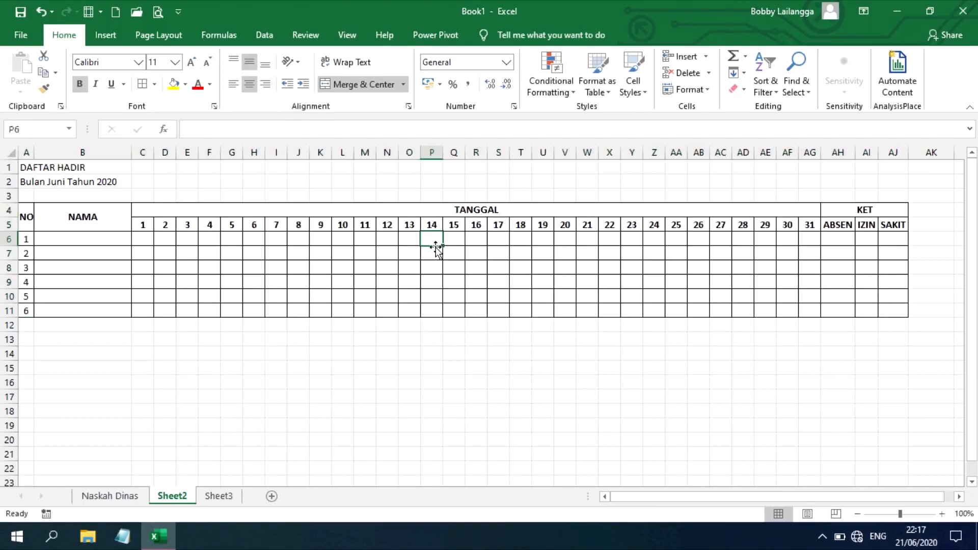
{"action": "left_click", "coordinate": [24, 221]}
{"action": "left_click", "coordinate": [68, 217]}
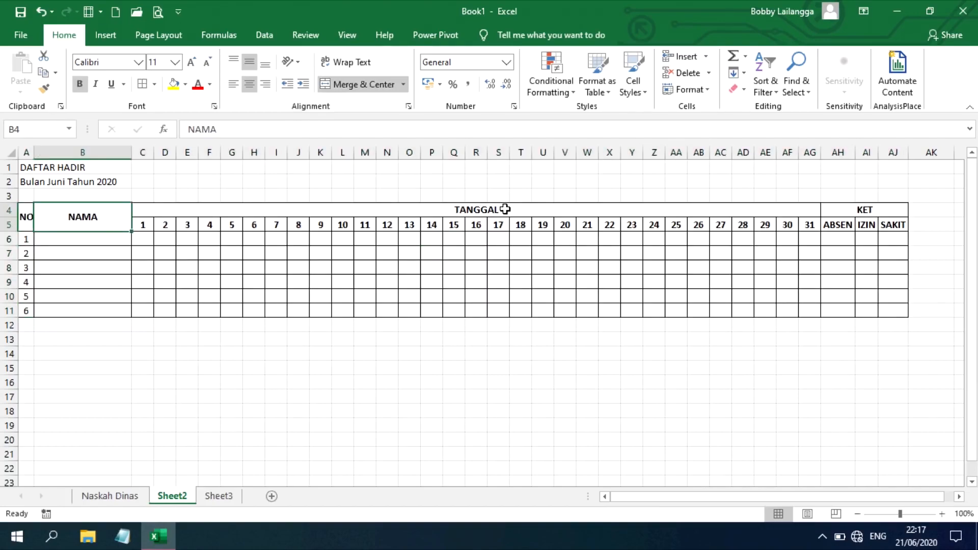
{"action": "left_click", "coordinate": [505, 209]}
{"action": "left_click", "coordinate": [865, 208]}
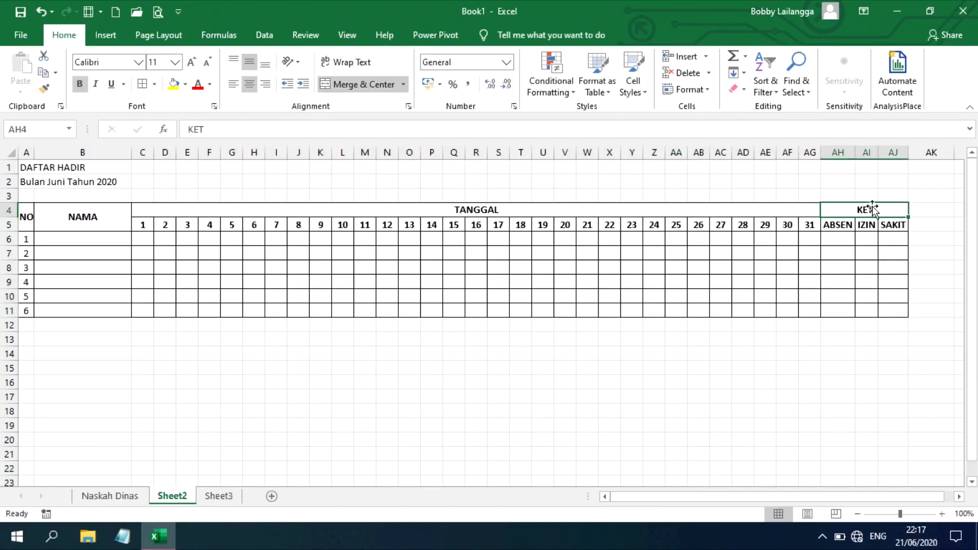
- Fill the merged header cells NO, NAMA, TANGGAL and KET together with a light blue theme color
{"action": "left_click", "coordinate": [26, 217]}
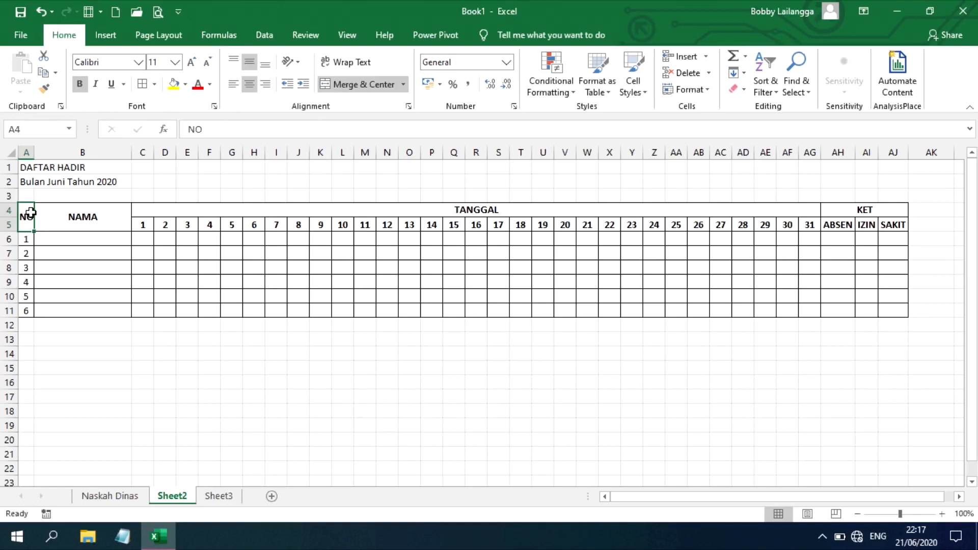
{"action": "left_click", "coordinate": [81, 216], "text": "ctrl"}
{"action": "left_click", "coordinate": [346, 209], "text": "ctrl"}
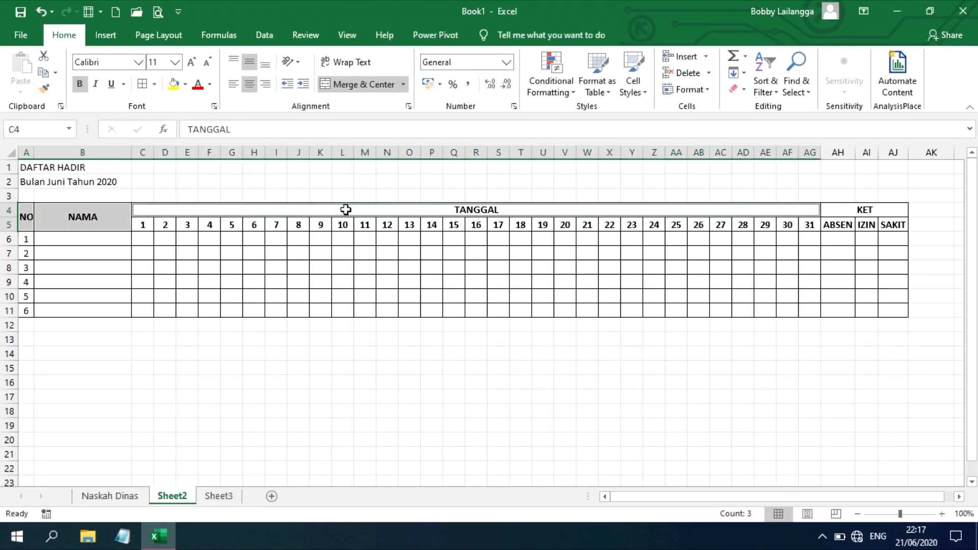
{"action": "left_click", "coordinate": [876, 215], "text": "ctrl"}
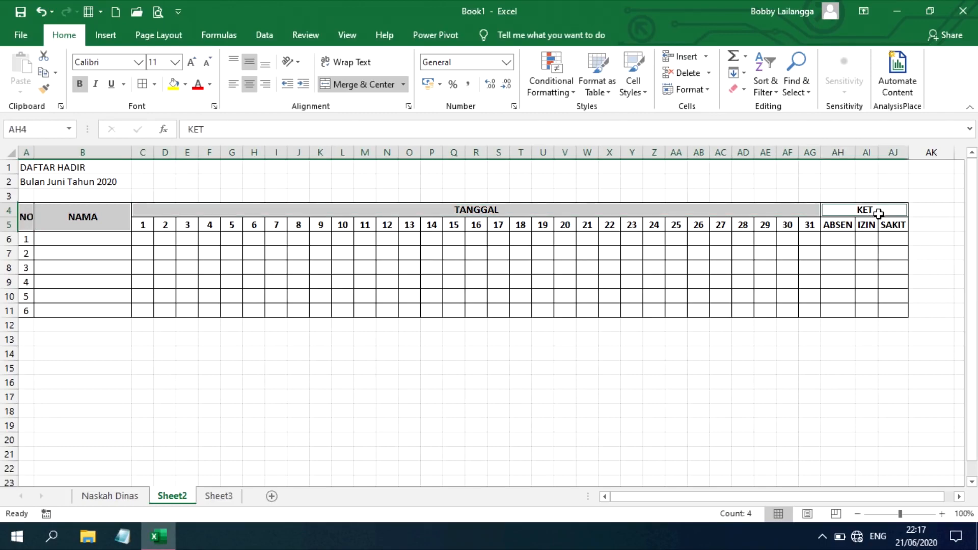
{"action": "left_click", "coordinate": [186, 84]}
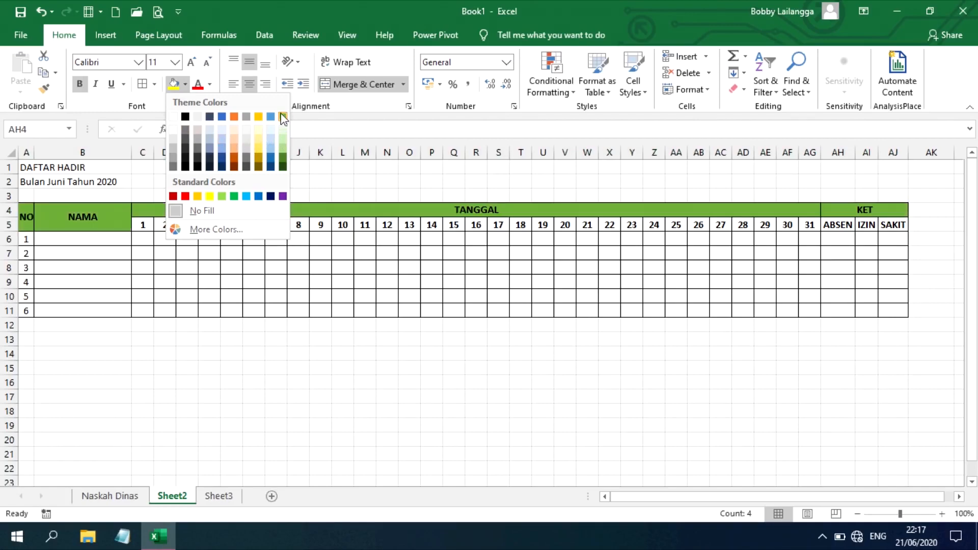
{"action": "left_click", "coordinate": [221, 144]}
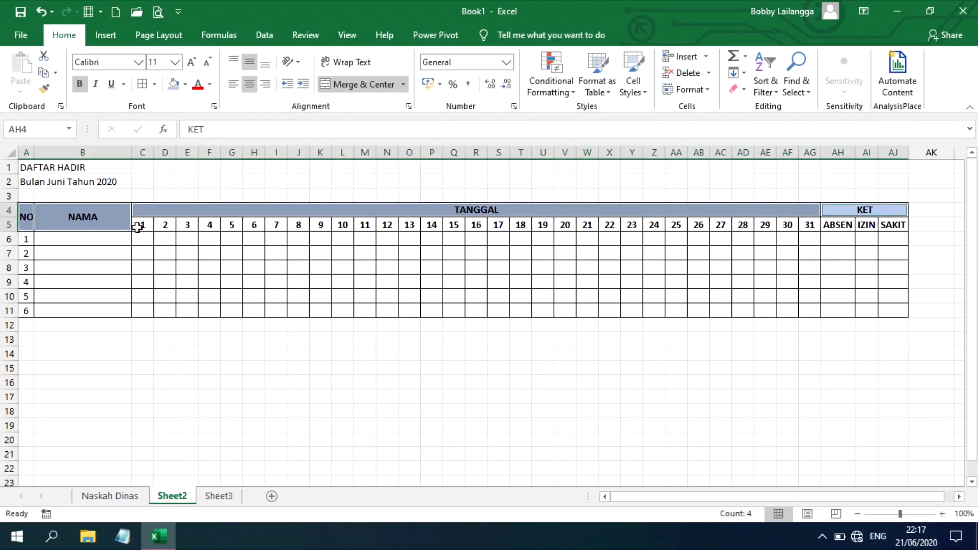
- Fill the day numbers C5:AG5 with light green and the ABSEN, IZIN and SAKIT cells AH5:AJ5 with light gold
{"action": "left_click_drag", "start_coordinate": [135, 225], "coordinate": [805, 218]}
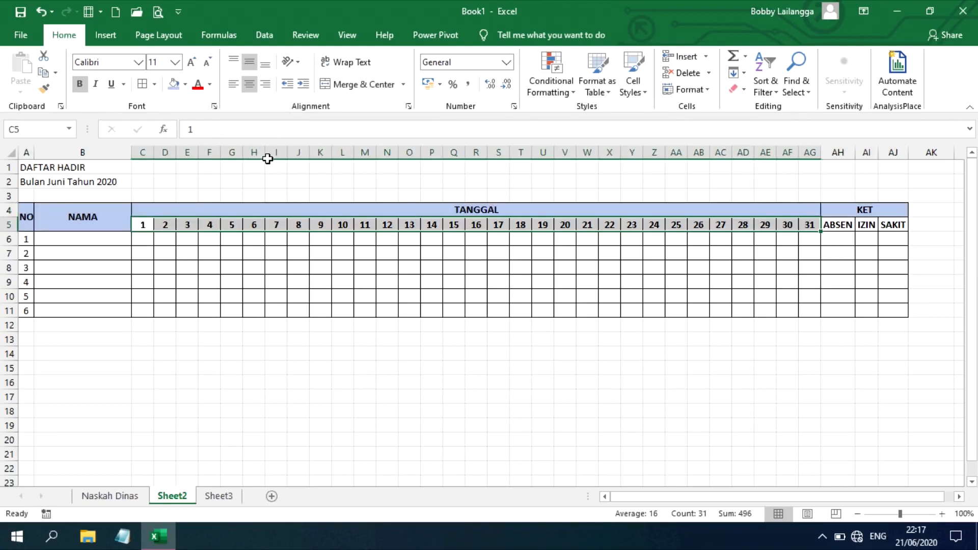
{"action": "left_click", "coordinate": [185, 84]}
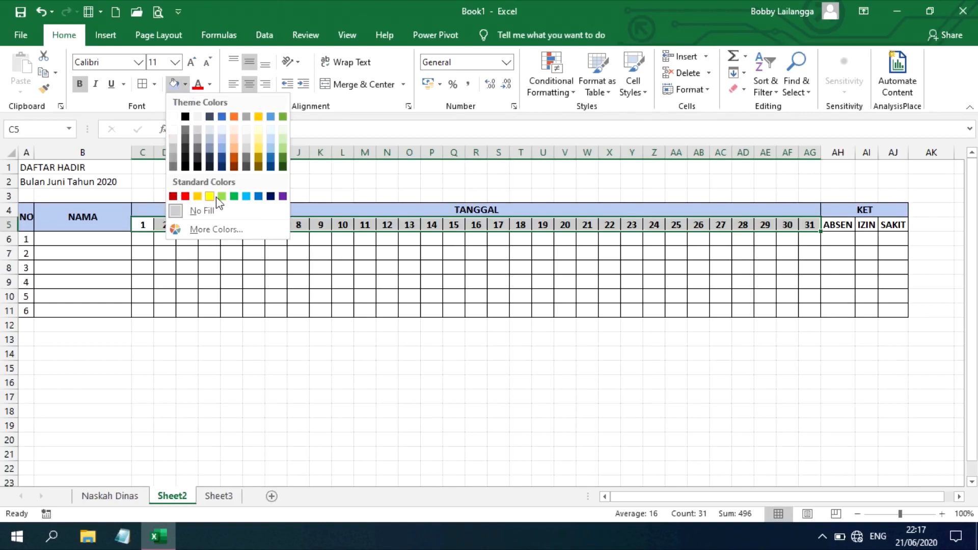
{"action": "left_click", "coordinate": [221, 196]}
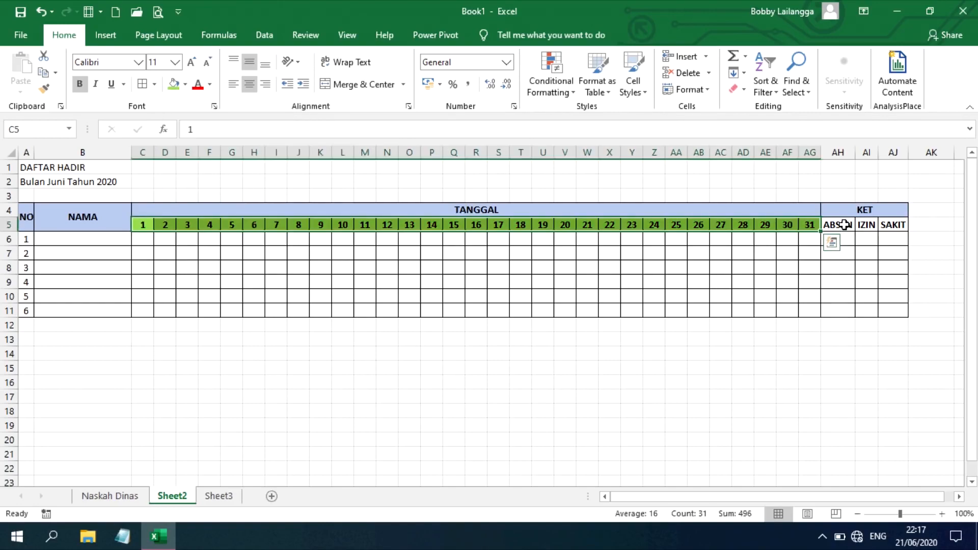
{"action": "left_click_drag", "start_coordinate": [844, 225], "coordinate": [893, 225]}
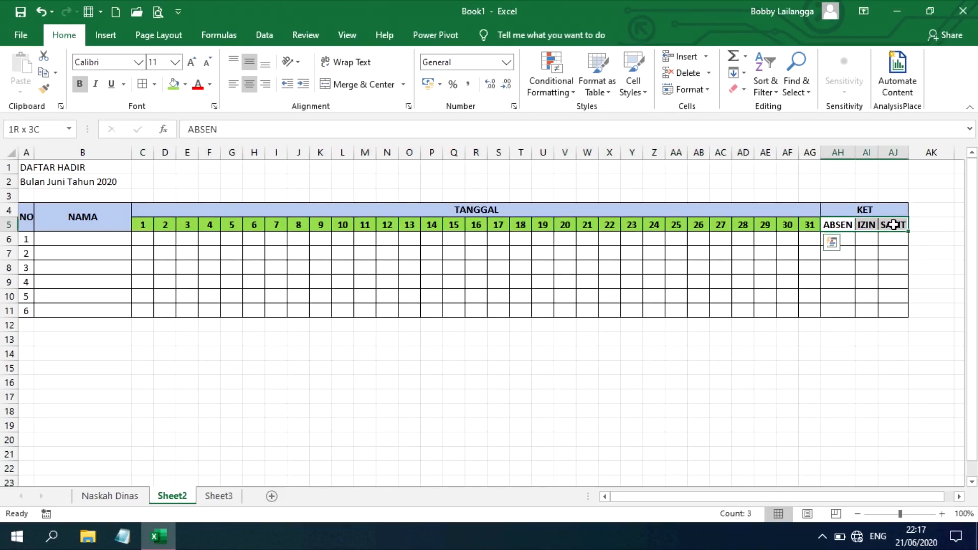
{"action": "left_click", "coordinate": [185, 84]}
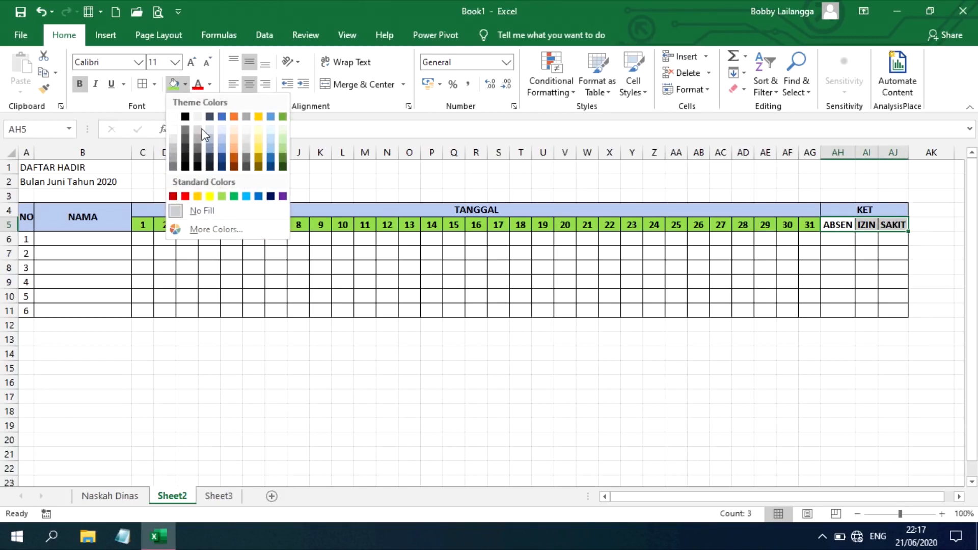
{"action": "left_click", "coordinate": [257, 145]}
- Enter the first three attendees' names in the NAMA column, cells B6 to B8
{"action": "left_click", "coordinate": [73, 242]}
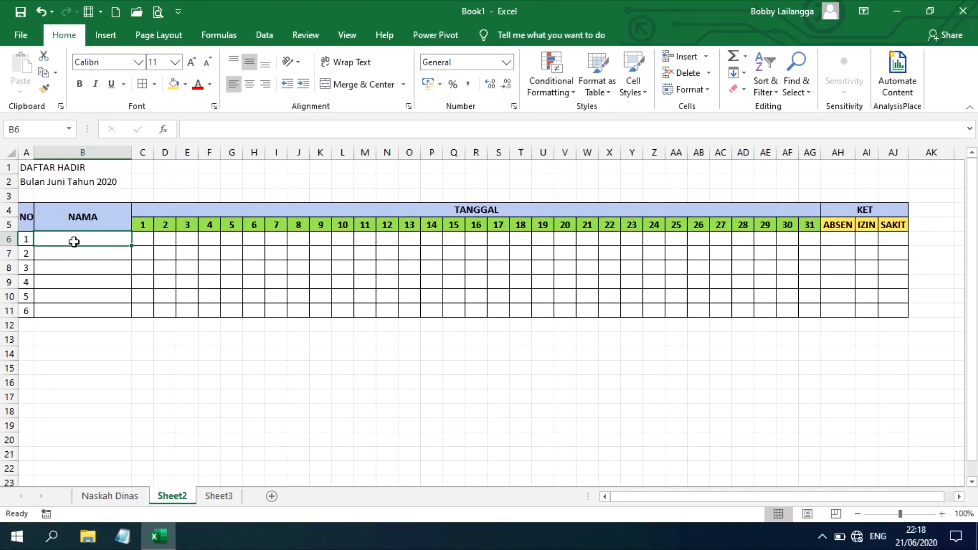
{"action": "type", "text": "JERIKO"}
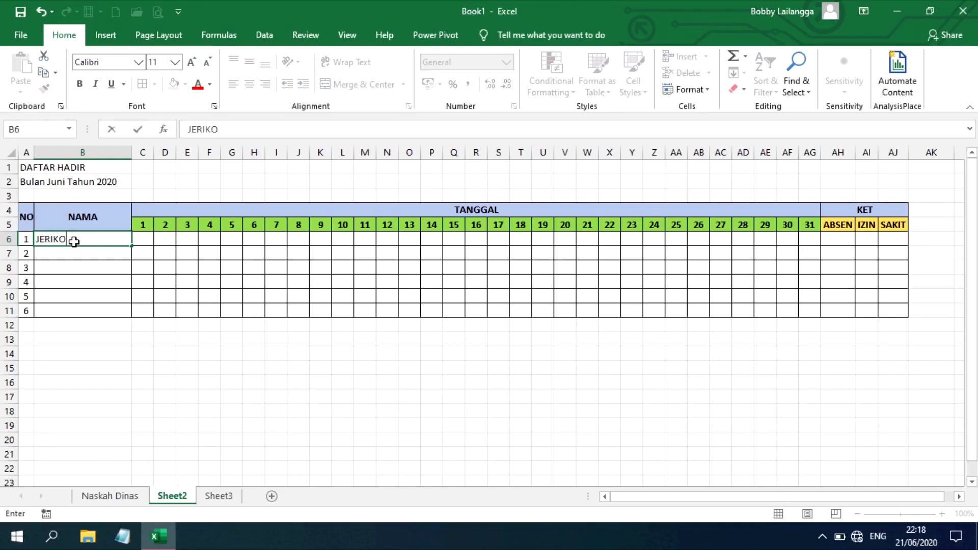
{"action": "key", "text": "Return"}
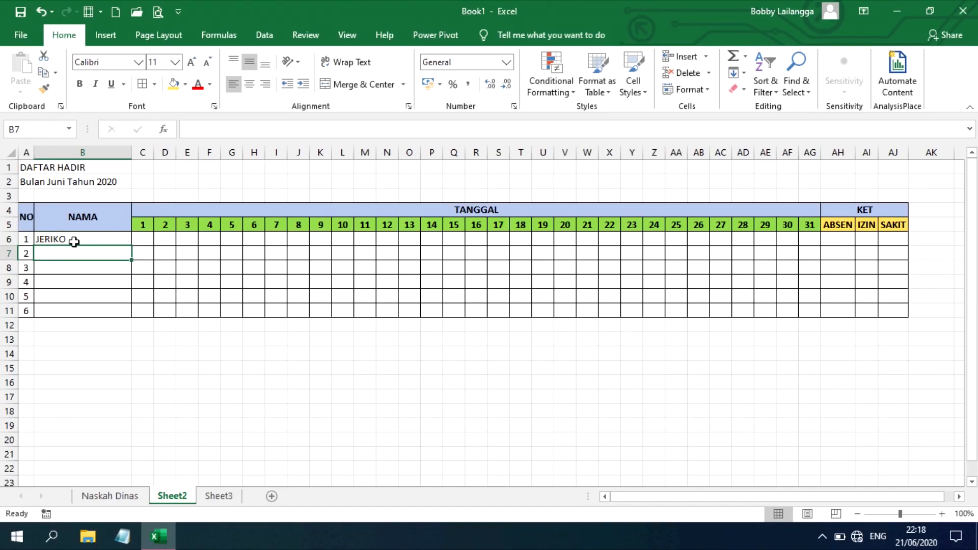
{"action": "type", "text": "ARDIN"}
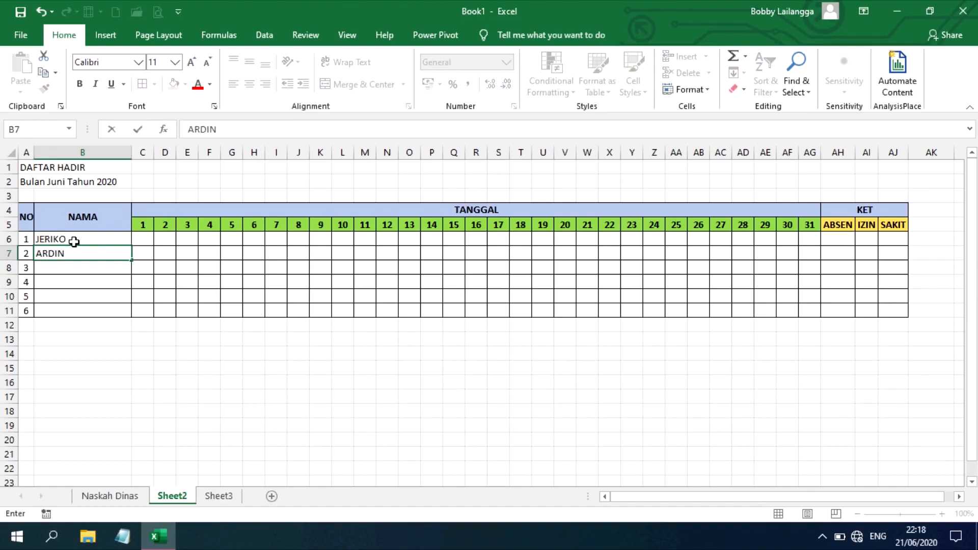
{"action": "key", "text": "Return"}
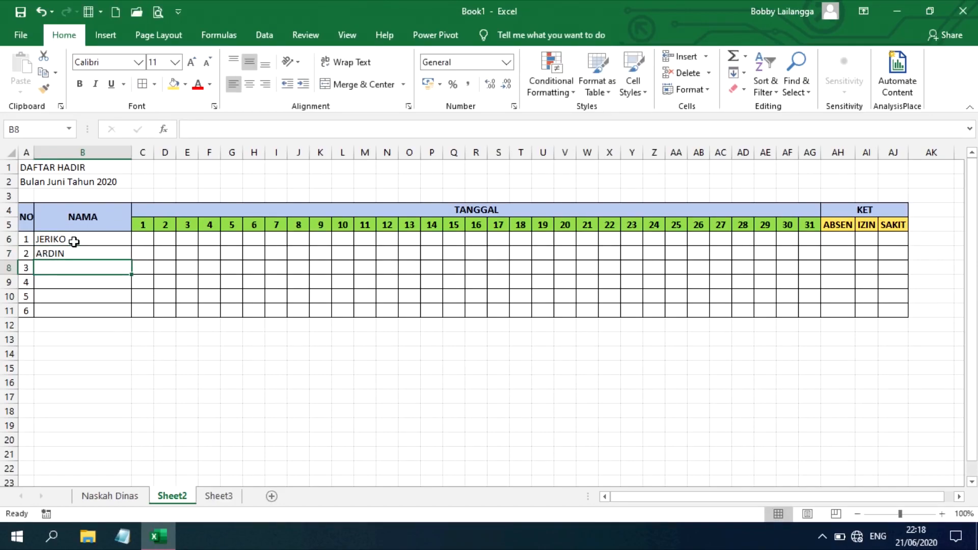
{"action": "type", "text": "ARIF"}
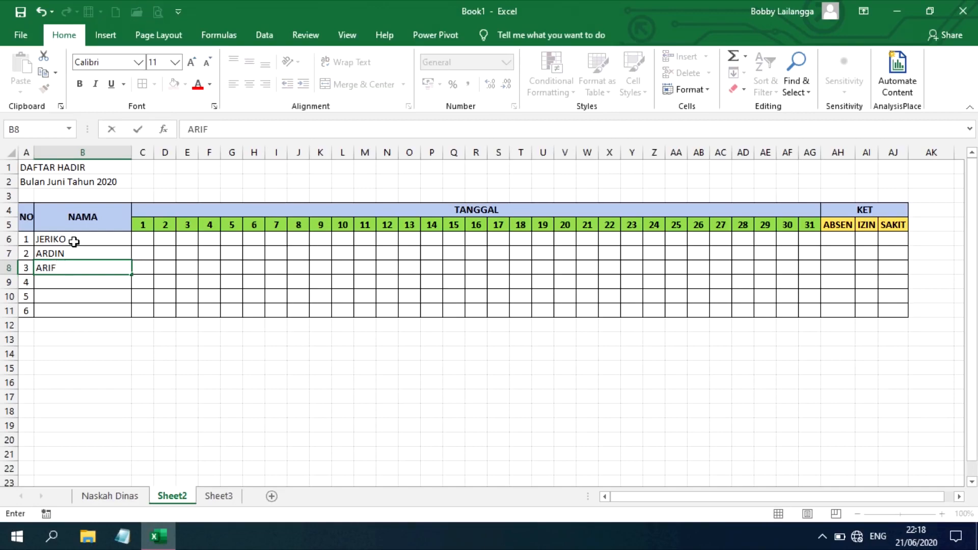
{"action": "key", "text": "Return"}
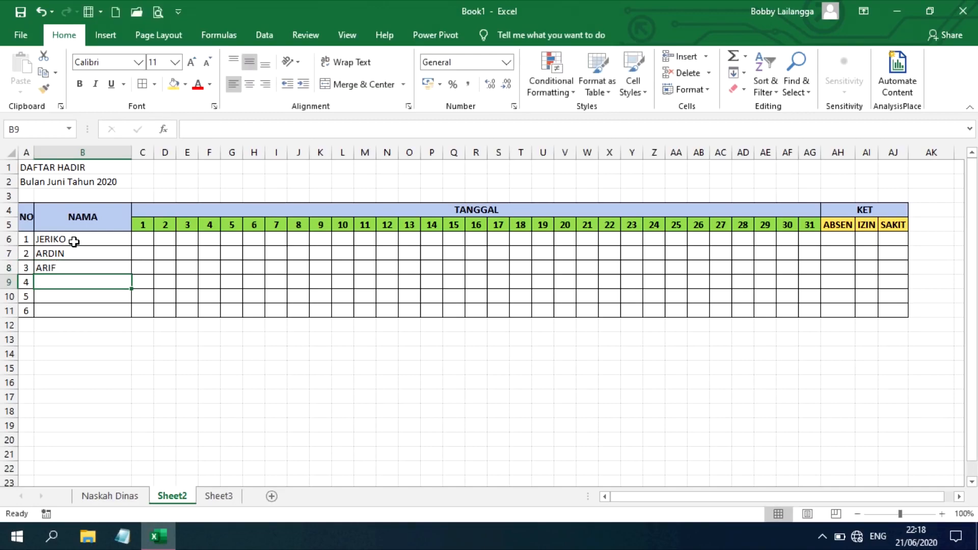
- Move the name in B8 up into B7, replacing the name already there
{"action": "left_click", "coordinate": [61, 267]}
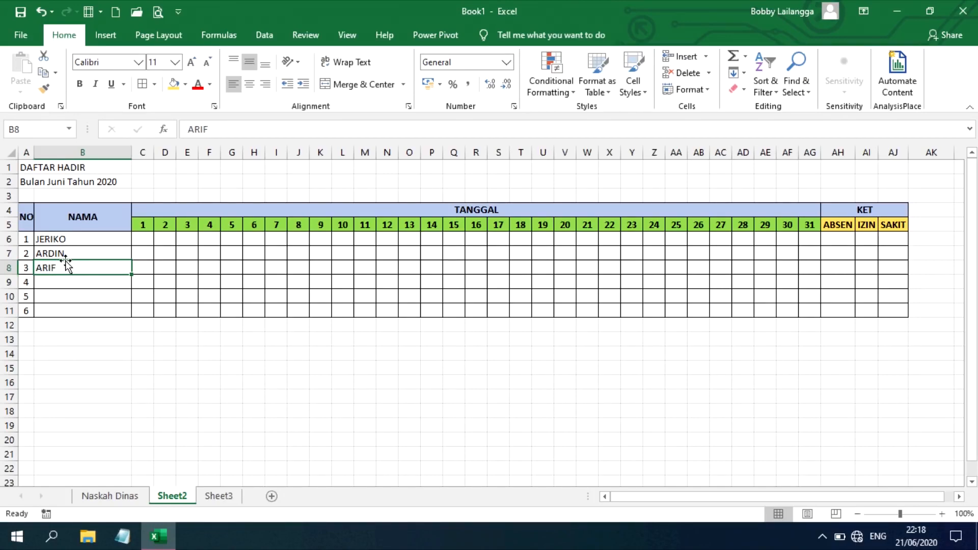
{"action": "left_click_drag", "start_coordinate": [66, 261], "coordinate": [65, 256]}
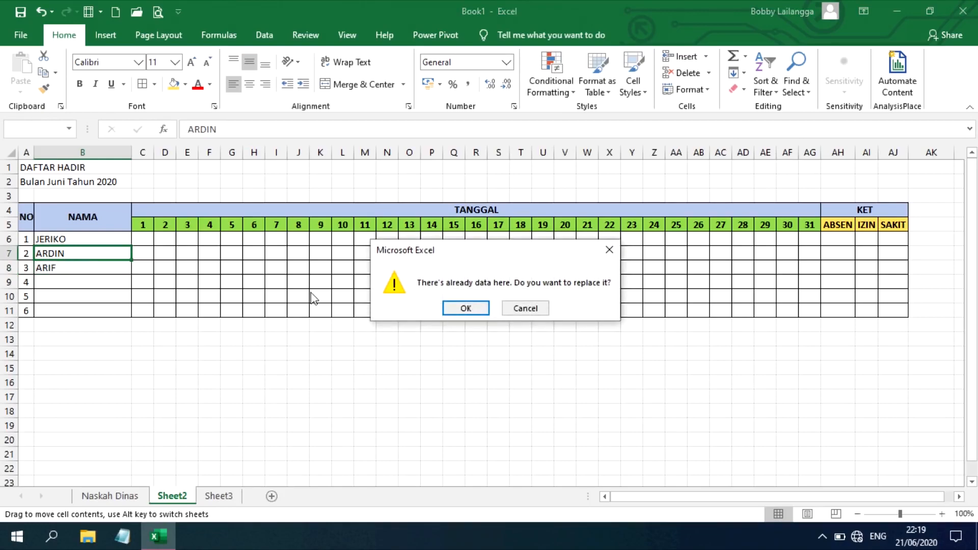
{"action": "left_click", "coordinate": [488, 317]}
{"action": "left_click", "coordinate": [473, 310]}
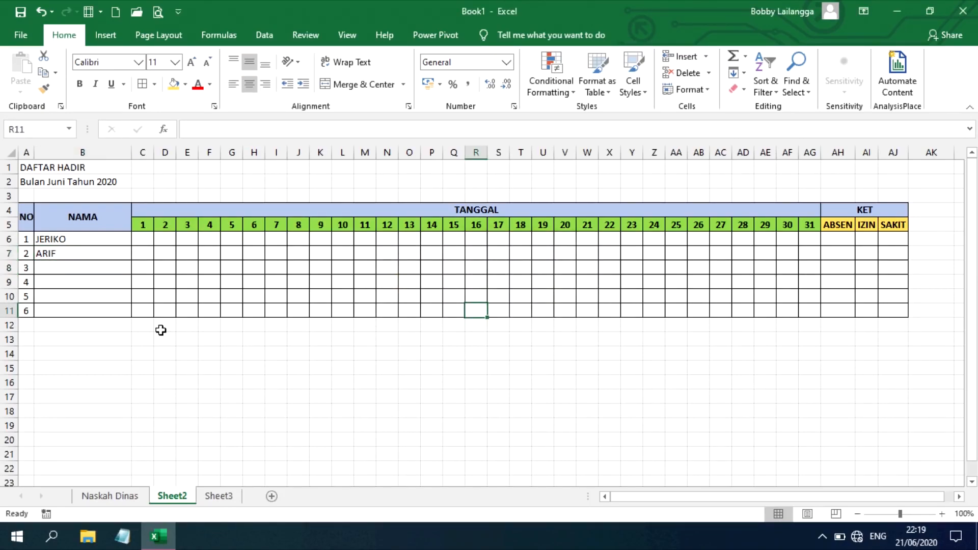
{"action": "left_click", "coordinate": [85, 266]}
{"action": "left_click", "coordinate": [85, 256]}
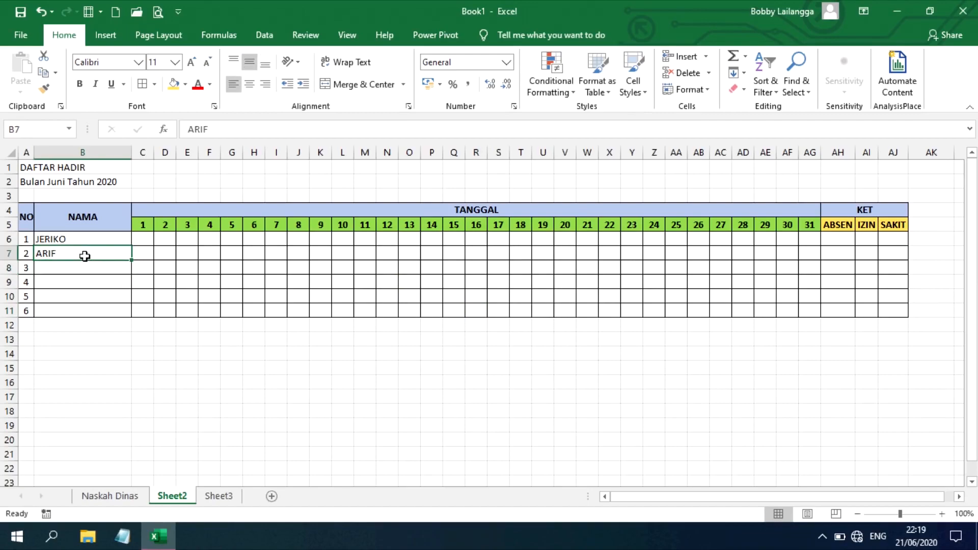
- Enter the overwritten name in B8 and three more attendees' names in B9 to B11 of the NAMA column
{"action": "left_click", "coordinate": [75, 266]}
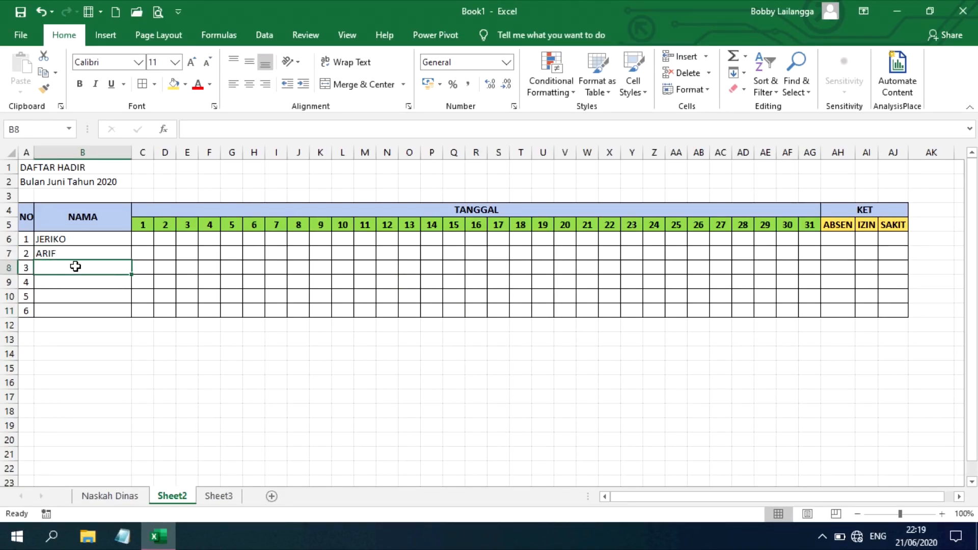
{"action": "type", "text": "ARDIN"}
{"action": "key", "text": "Return"}
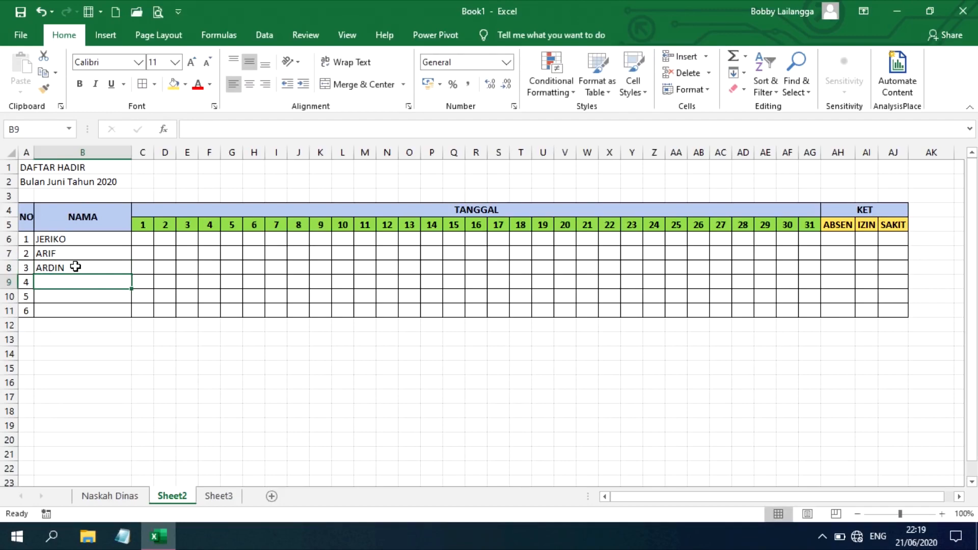
{"action": "type", "text": "RIFKI"}
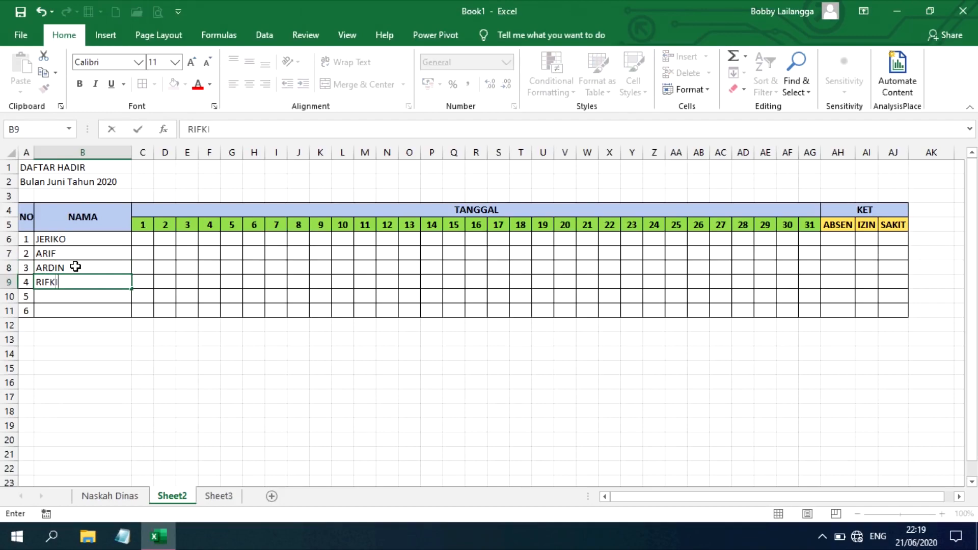
{"action": "key", "text": "Return"}
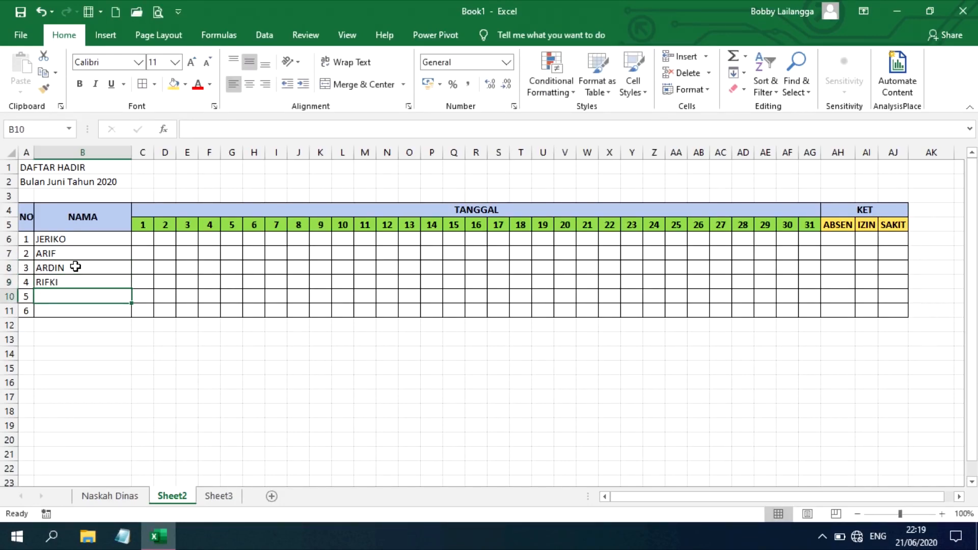
{"action": "type", "text": "REZA"}
{"action": "key", "text": "Return"}
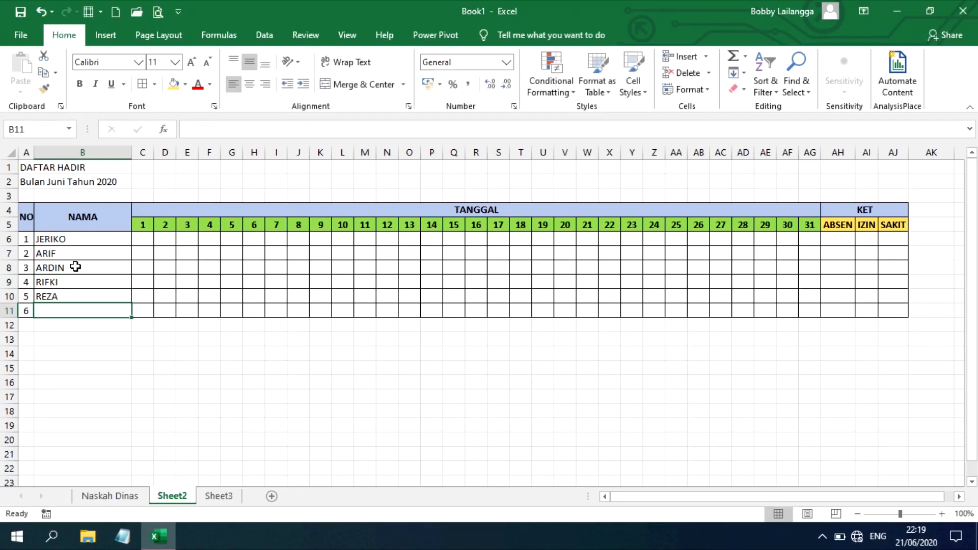
{"action": "type", "text": "RANDI"}
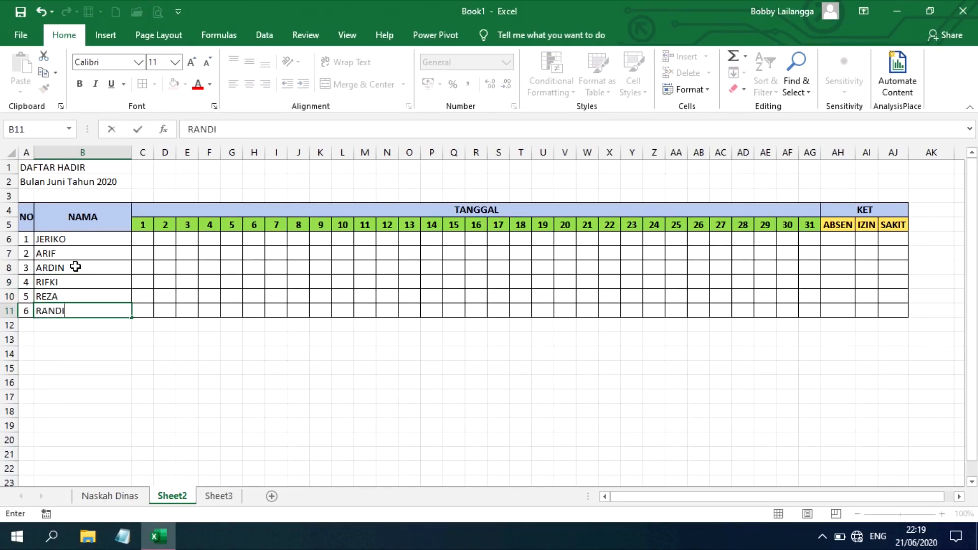
{"action": "left_click", "coordinate": [75, 266]}
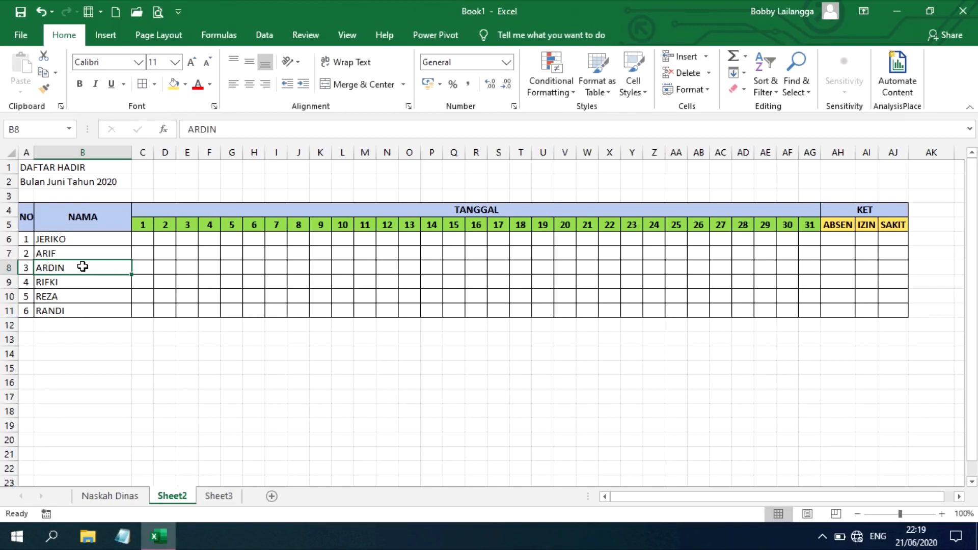
{"action": "left_click_drag", "start_coordinate": [78, 239], "coordinate": [94, 307]}
{"action": "left_click", "coordinate": [72, 262]}
- Merge and center the title DAFTAR HADIR across A1:AJ1 and the subtitle Bulan Juni Tahun 2020 across A2:AJ2
{"action": "left_click", "coordinate": [24, 168]}
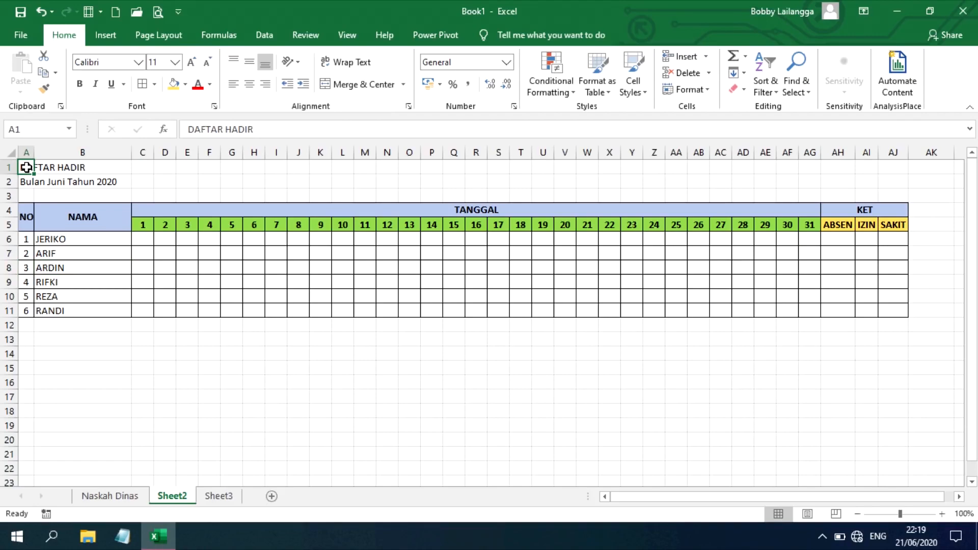
{"action": "left_click_drag", "start_coordinate": [26, 167], "coordinate": [890, 167]}
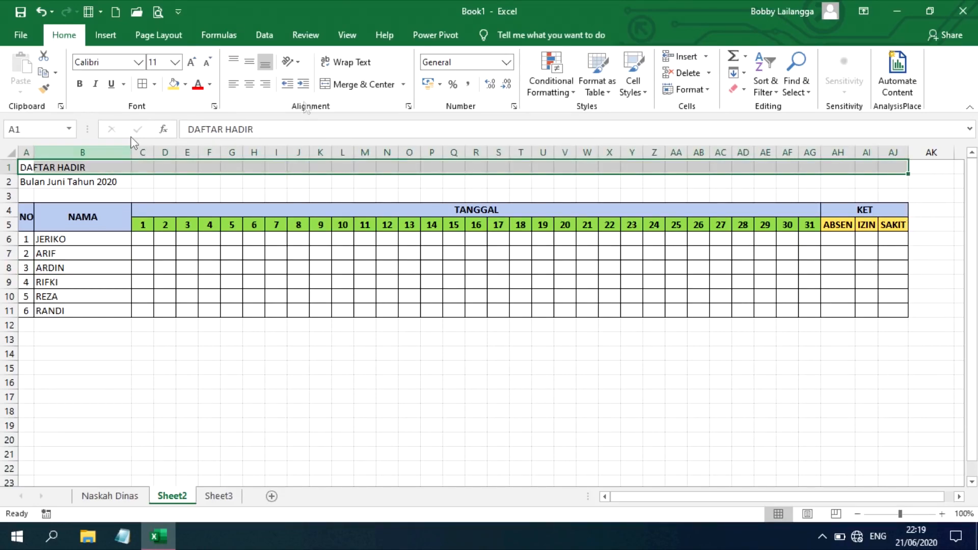
{"action": "left_click", "coordinate": [353, 85]}
{"action": "left_click", "coordinate": [23, 182]}
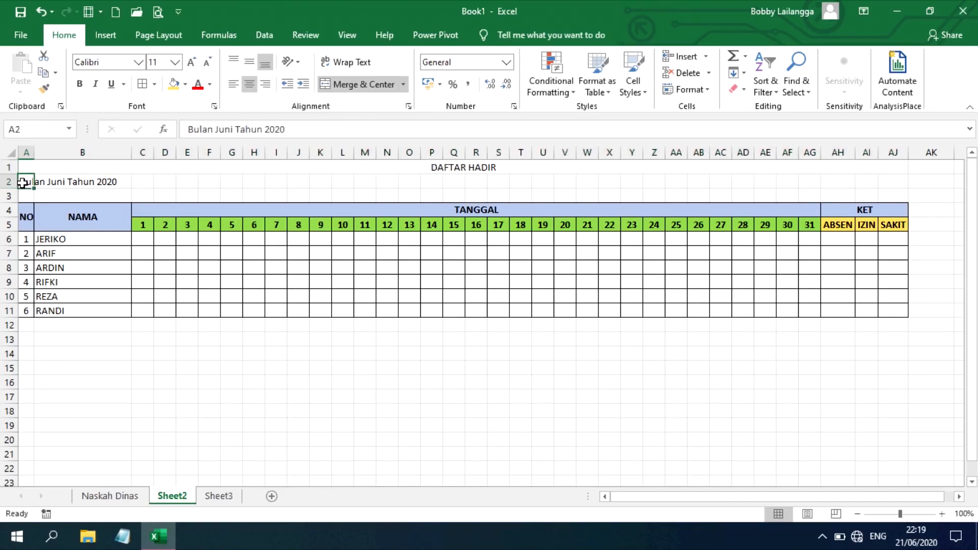
{"action": "left_click_drag", "start_coordinate": [23, 183], "coordinate": [891, 183]}
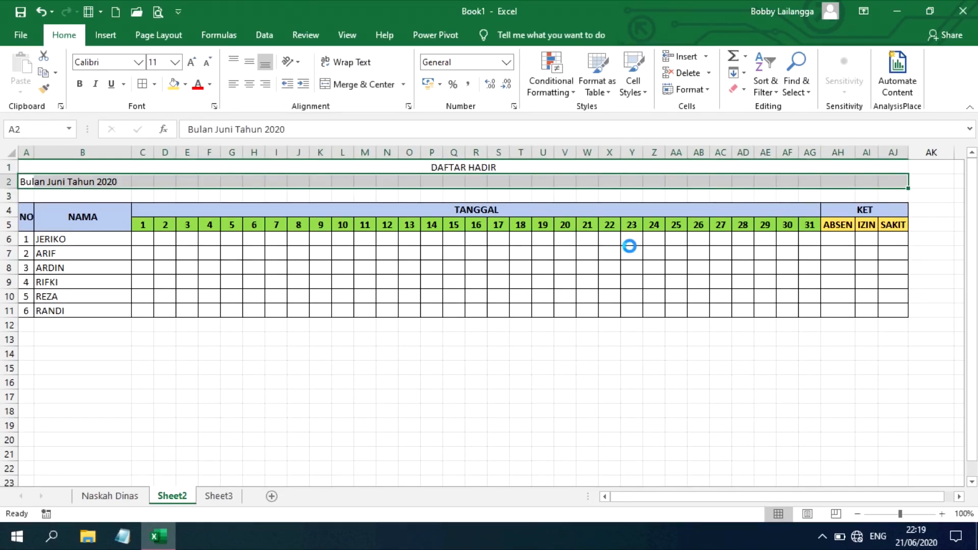
{"action": "key", "text": "F4"}
- Make the title DAFTAR HADIR and the subtitle Bulan Juni Tahun 2020 bold
{"action": "left_click_drag", "start_coordinate": [513, 165], "coordinate": [509, 179]}
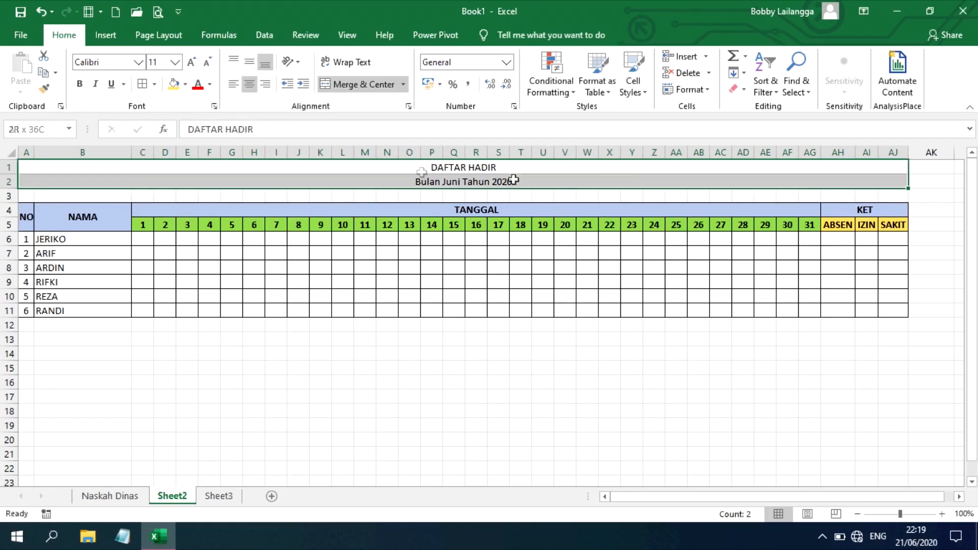
{"action": "left_click", "coordinate": [79, 84]}
{"action": "left_click", "coordinate": [381, 185]}
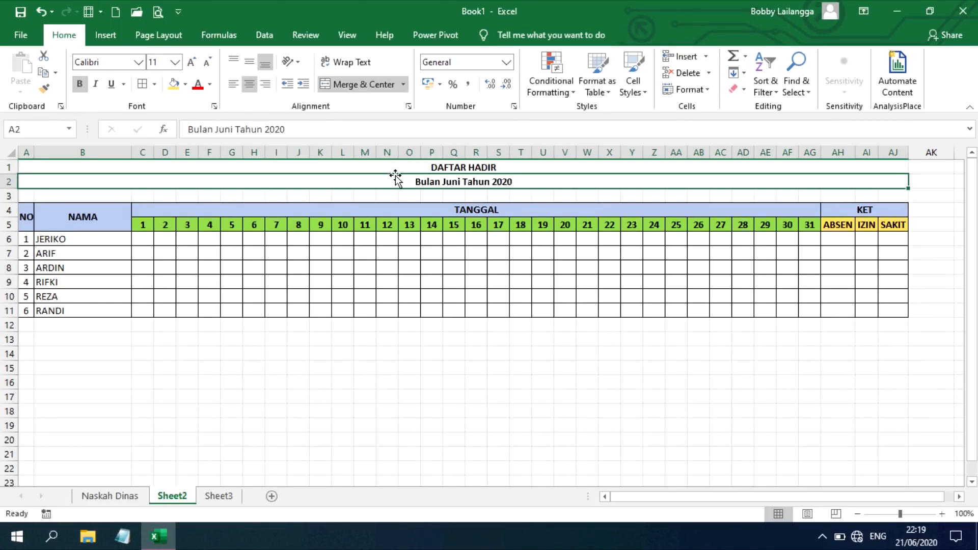
- Enter the place line "Muna Barat," for the signature block in cell AA14 below the table
{"action": "left_click", "coordinate": [683, 365]}
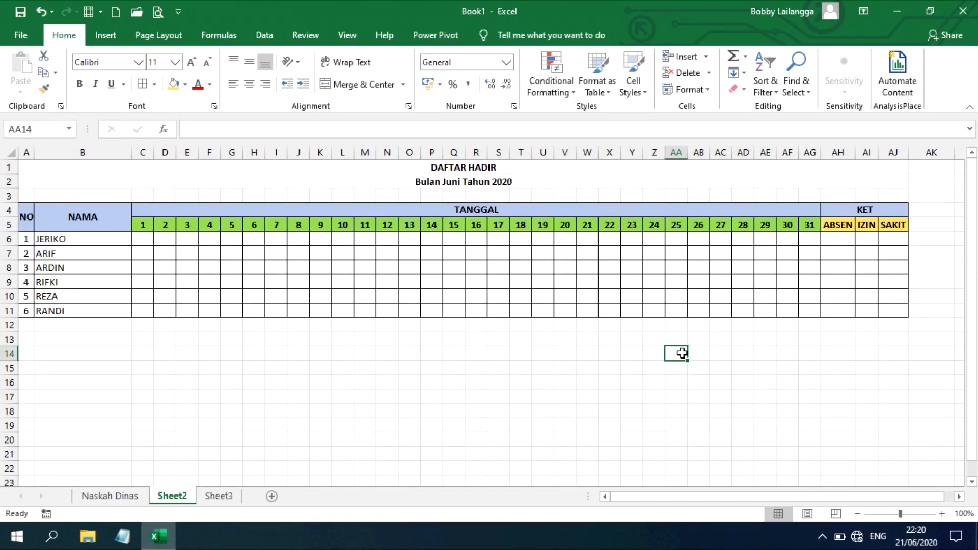
{"action": "type", "text": "Muna Barat"}
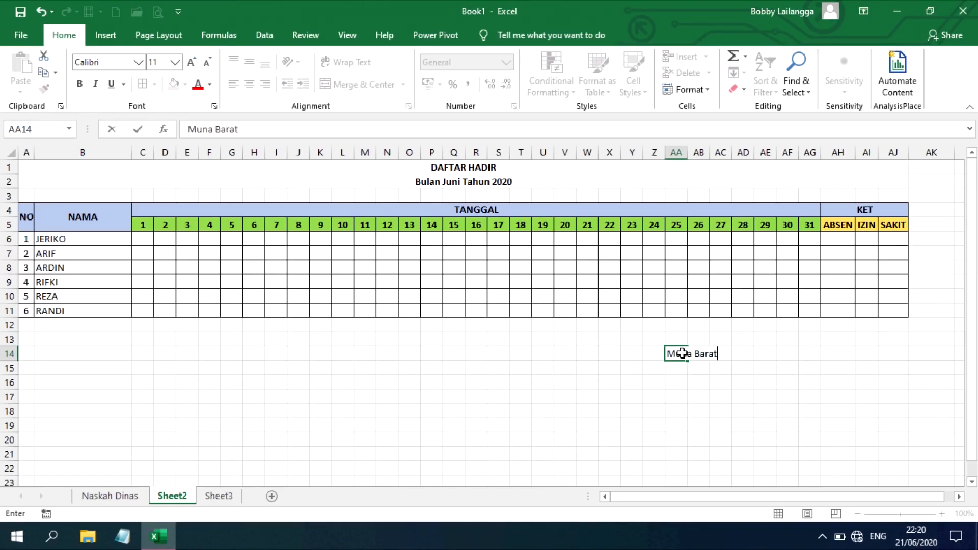
{"action": "type", "text": ","}
{"action": "key", "text": "Return"}
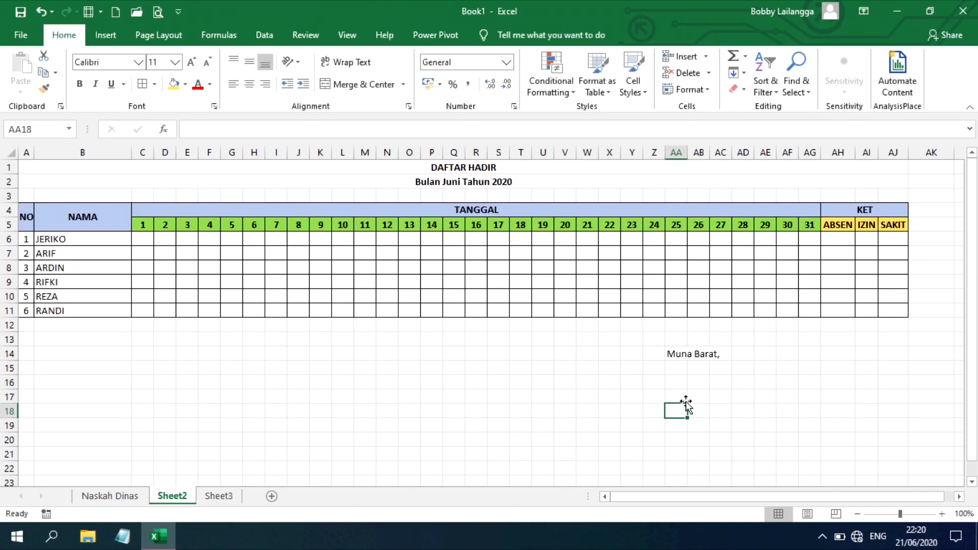
- Fill the signatory's name in AA18 with a reference to cell D11 of the Naskah Dinas sheet
{"action": "type", "text": "="}
{"action": "left_click", "coordinate": [120, 496]}
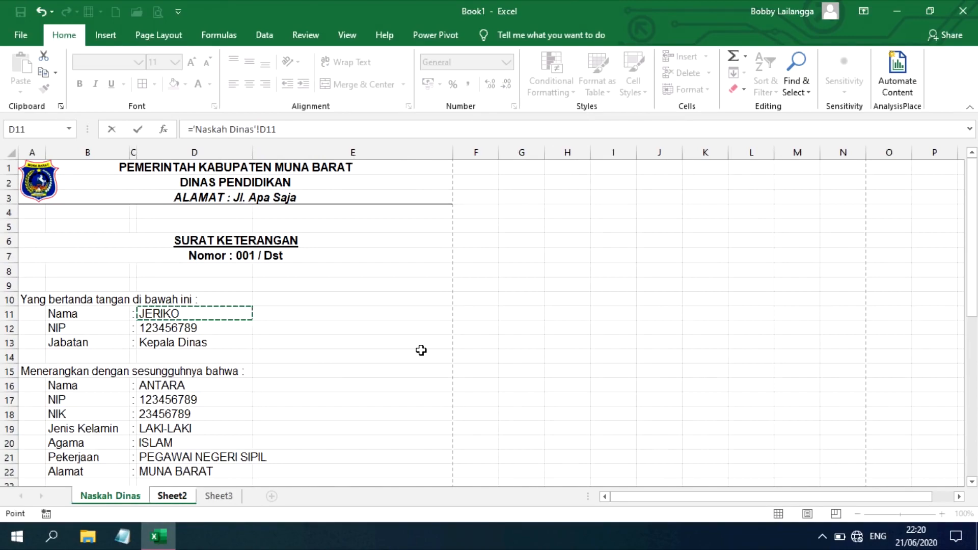
{"action": "key", "text": "Return"}
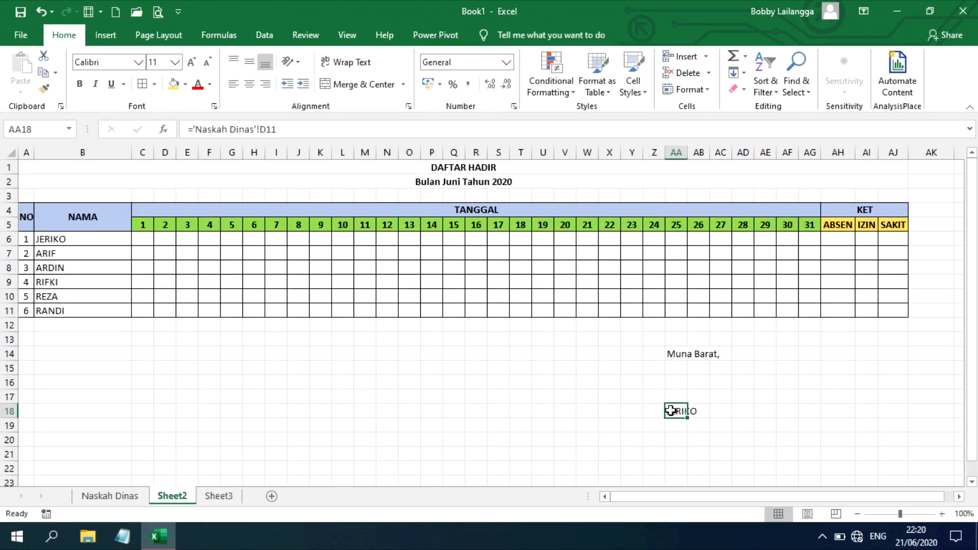
- Replace the signatory reference in AA18 with =B10 and make the name bold and underlined
{"action": "type", "text": "="}
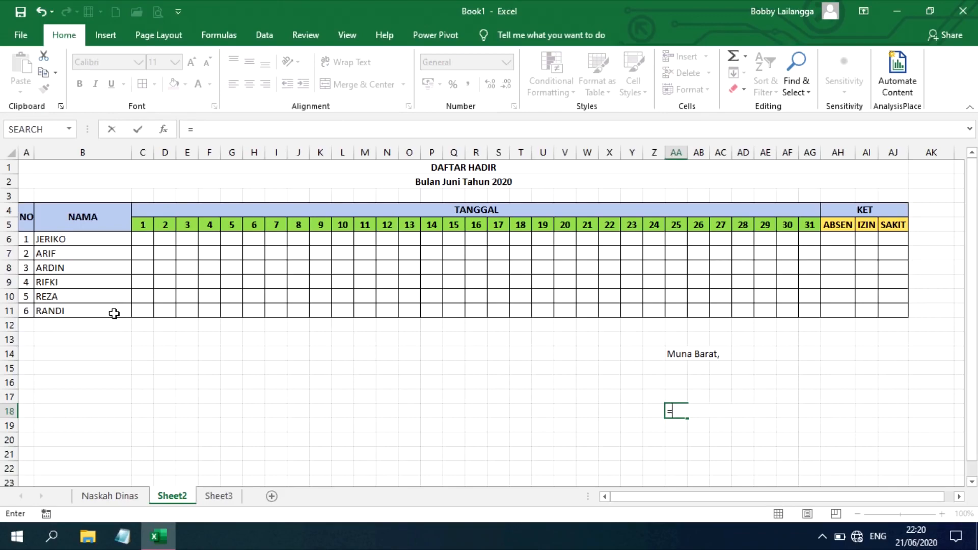
{"action": "key", "text": "Return"}
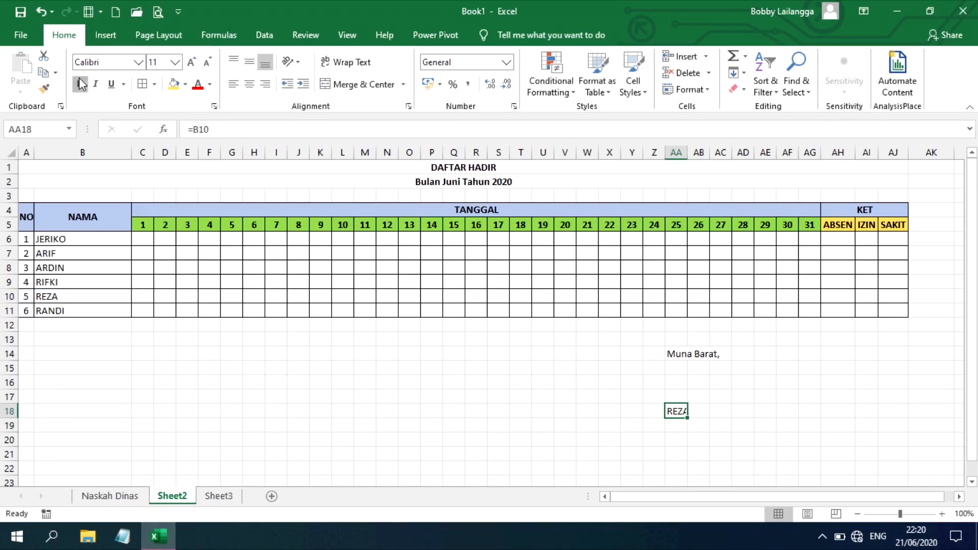
{"action": "left_click", "coordinate": [111, 85]}
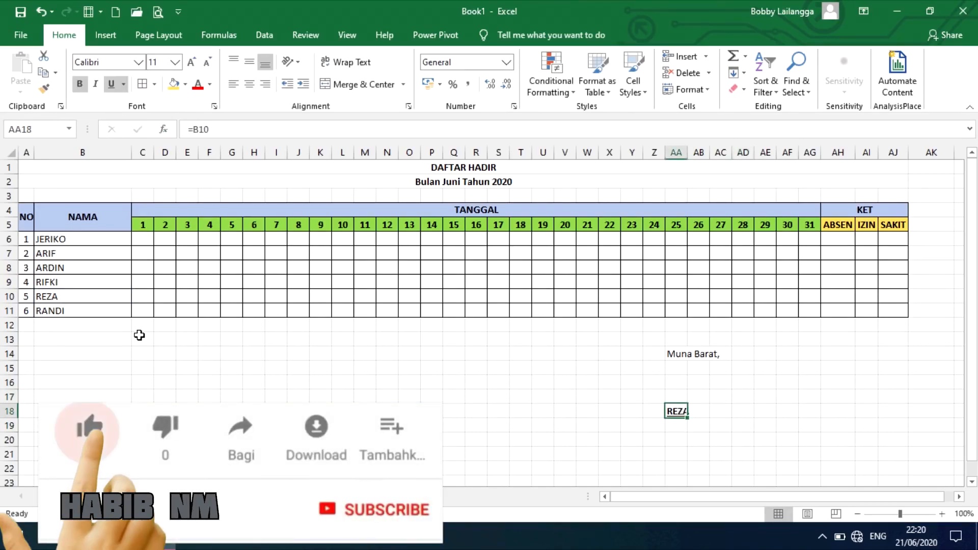
- Add a second line inside cell B6 with the first attendee's NIP number under the name
{"action": "left_click", "coordinate": [87, 241]}
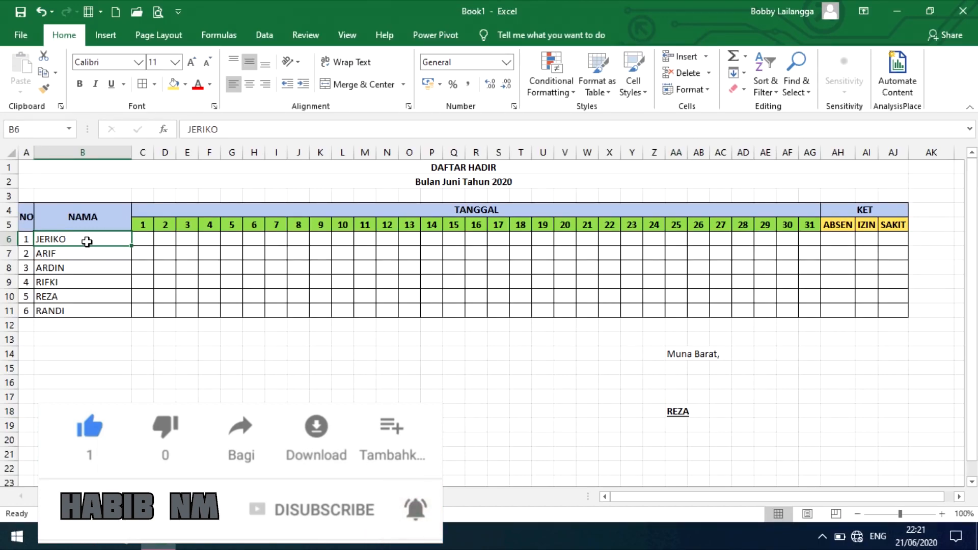
{"action": "double_click", "coordinate": [87, 241]}
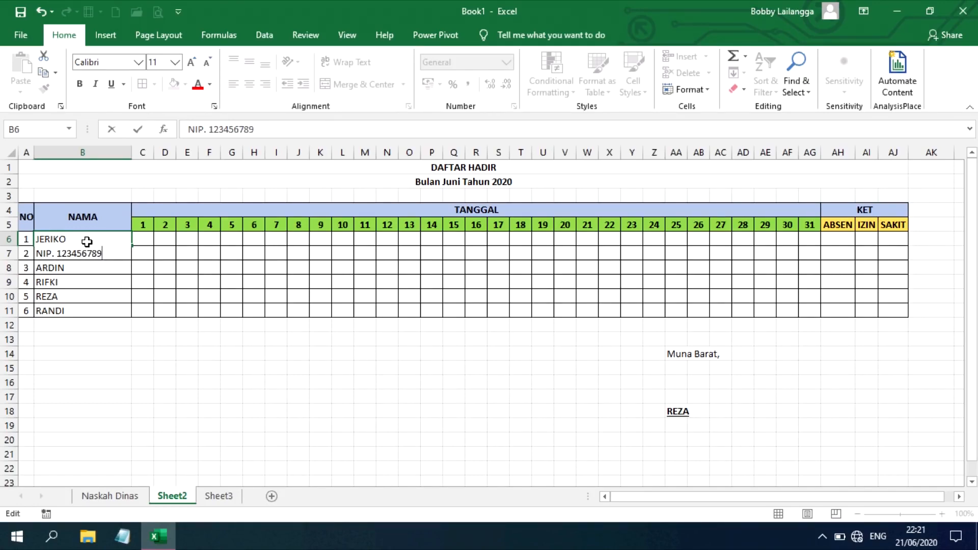
{"action": "key", "text": "Return"}
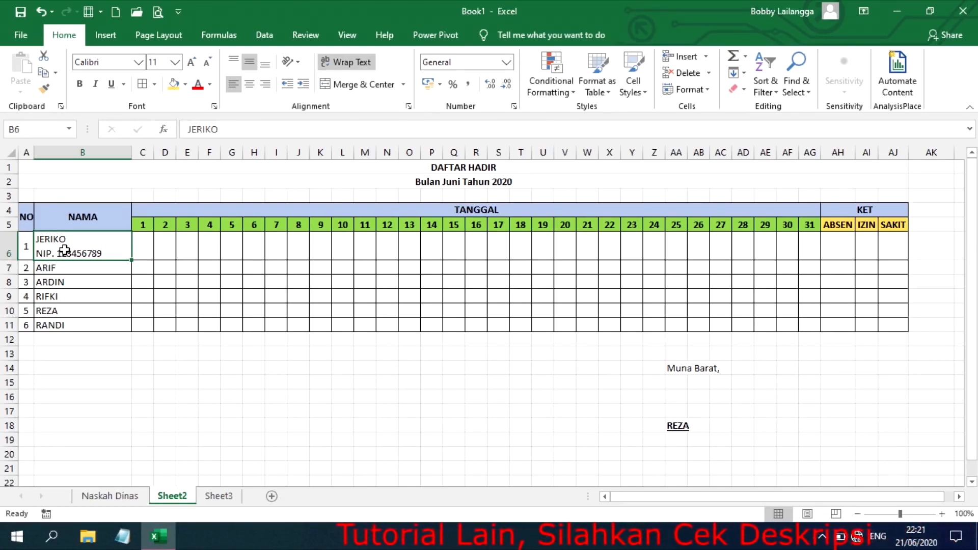
- Rename Sheet2 as DAFTAR HADIR
{"action": "right_click", "coordinate": [165, 495]}
{"action": "left_click", "coordinate": [198, 361]}
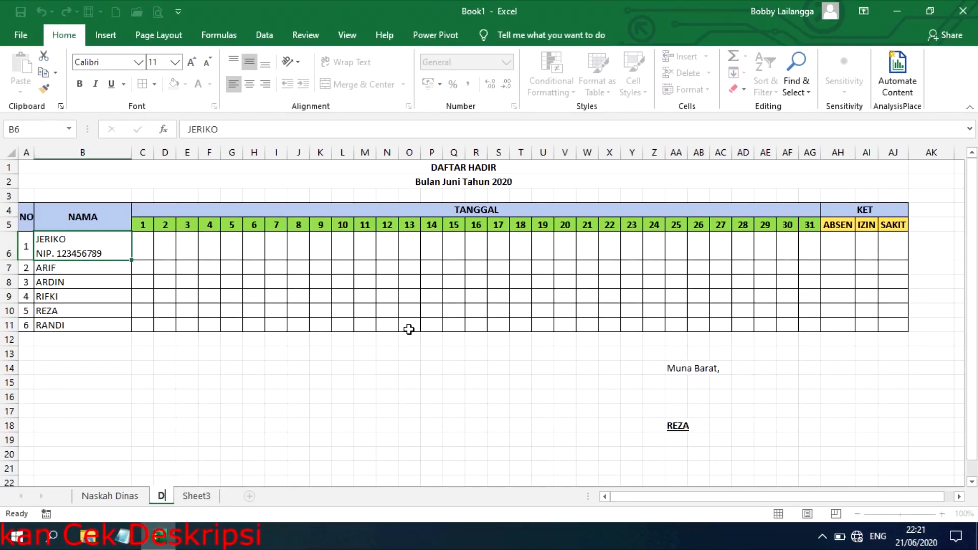
{"action": "type", "text": "DAFAT"}
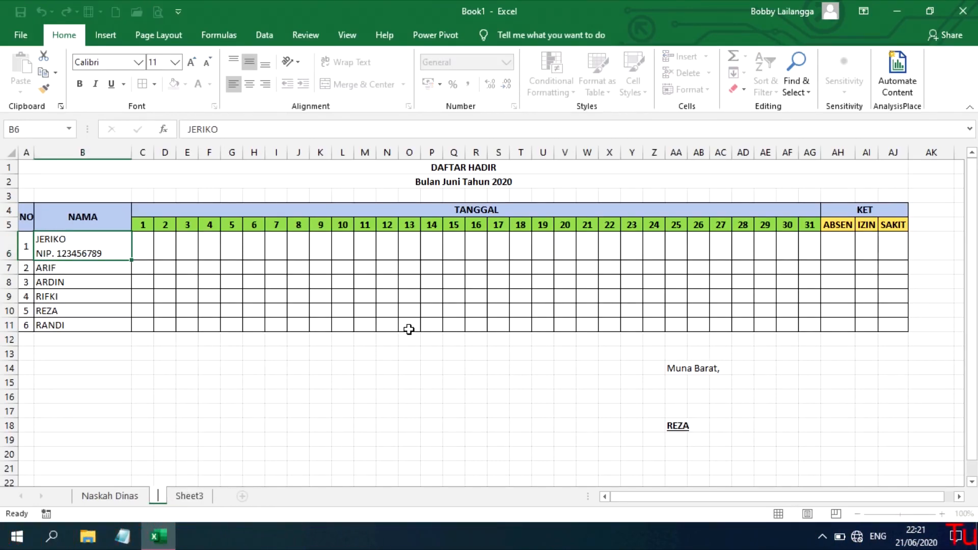
{"action": "type", "text": "DAFTAR"}
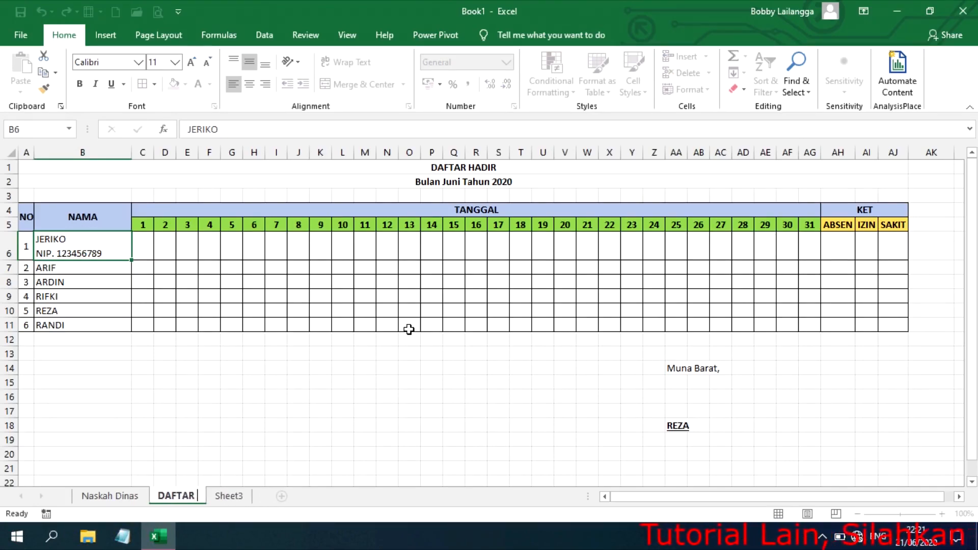
{"action": "type", "text": " HADIR"}
{"action": "key", "text": "BackSpace"}
{"action": "key", "text": "BackSpace"}
{"action": "key", "text": "BackSpace"}
{"action": "key", "text": "BackSpace"}
{"action": "key", "text": "BackSpace"}
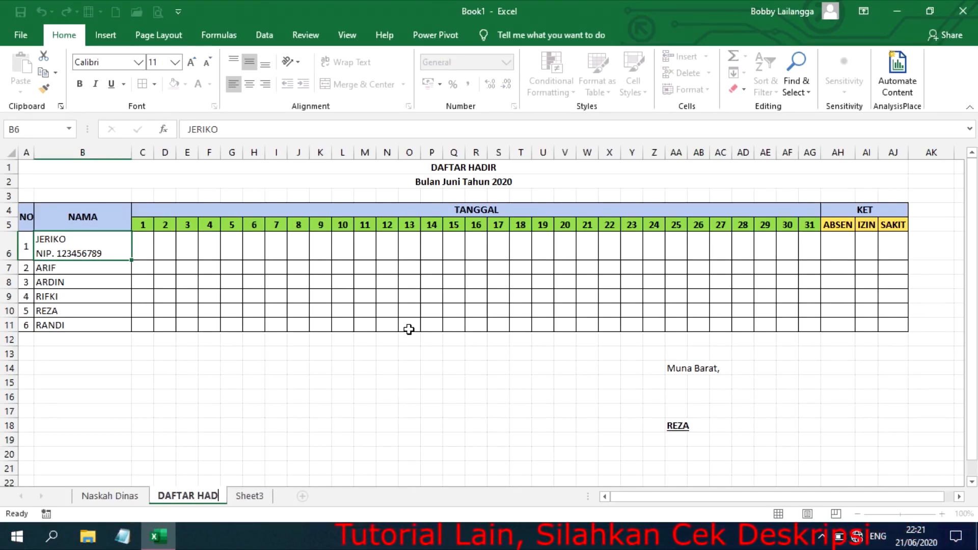
{"action": "key", "text": "BackSpace"}
{"action": "key", "text": "BackSpace"}
{"action": "key", "text": "BackSpace"}
{"action": "key", "text": "BackSpace"}
{"action": "key", "text": "BackSpace"}
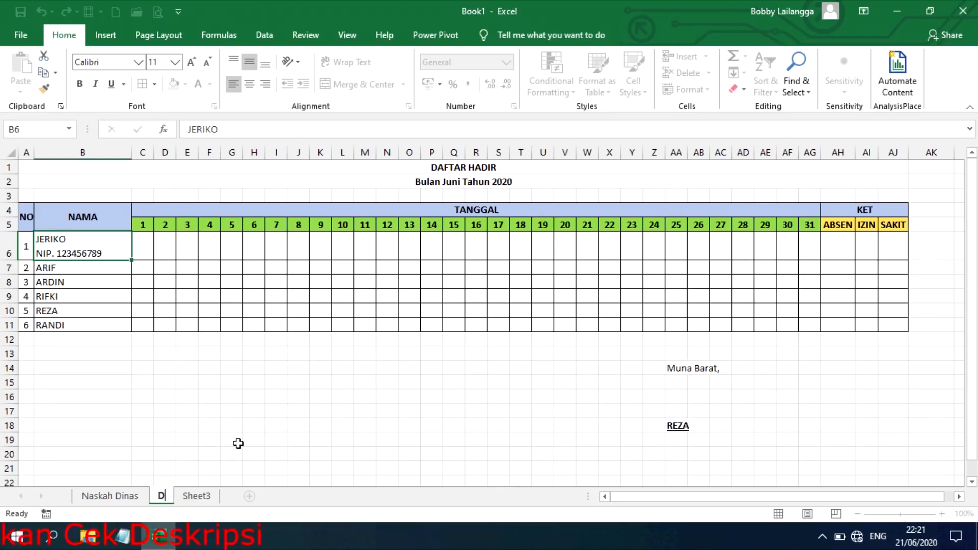
{"action": "key", "text": "BackSpace"}
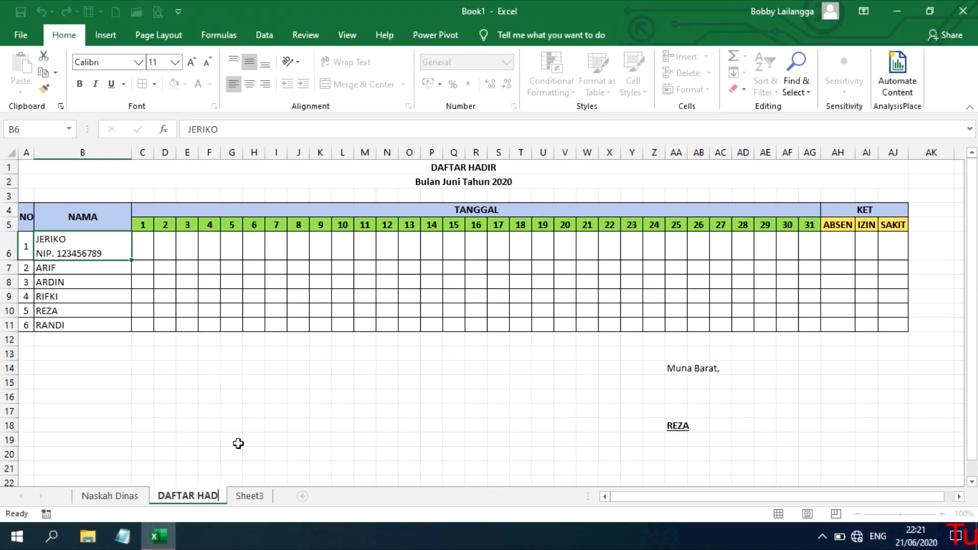
{"action": "left_click", "coordinate": [238, 443]}
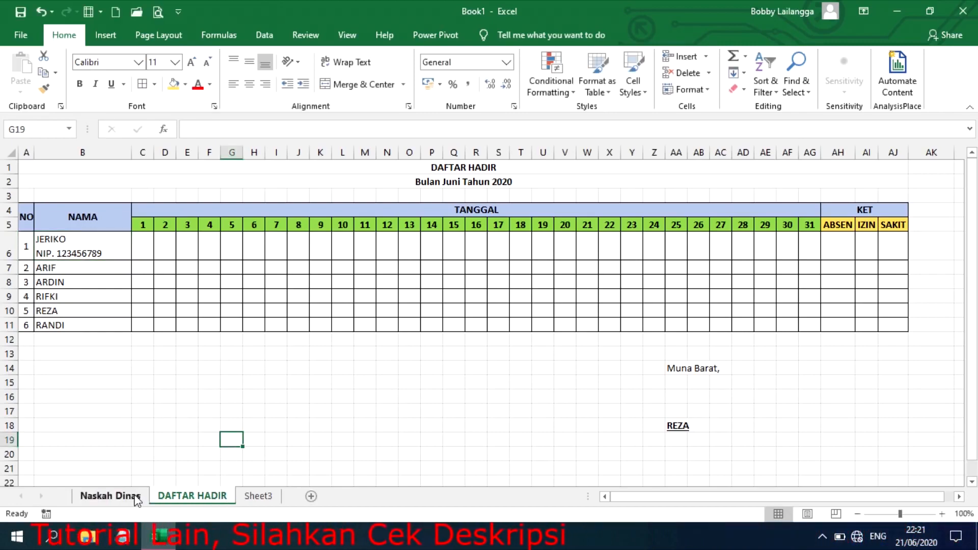
- Set the tab color of the Naskah Dinas sheet to standard yellow
{"action": "left_click", "coordinate": [112, 497]}
{"action": "right_click", "coordinate": [111, 496]}
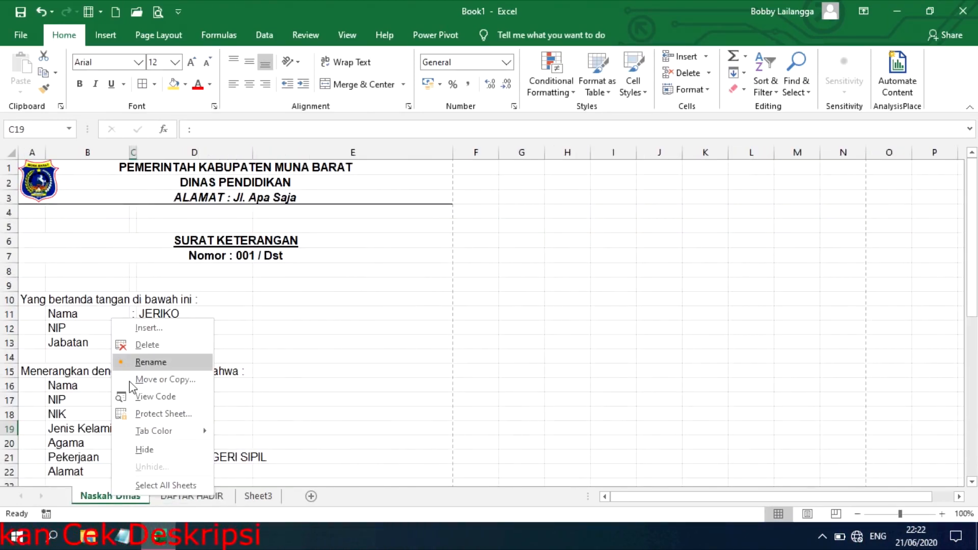
{"action": "mouse_move", "coordinate": [192, 437]}
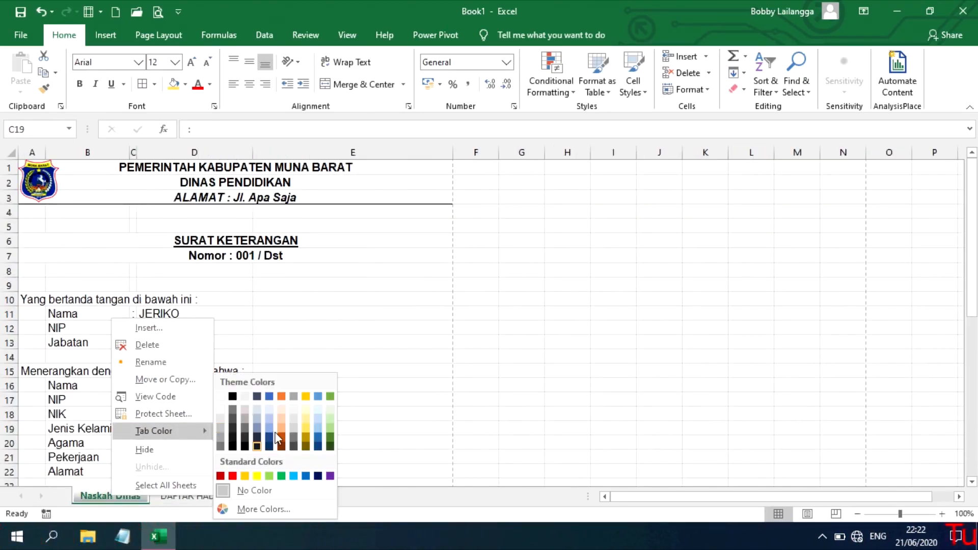
{"action": "left_click", "coordinate": [258, 476]}
- Set the tab color of the DAFTAR HADIR sheet to standard blue and check both colored sheet tabs
{"action": "left_click", "coordinate": [203, 496]}
{"action": "right_click", "coordinate": [207, 496]}
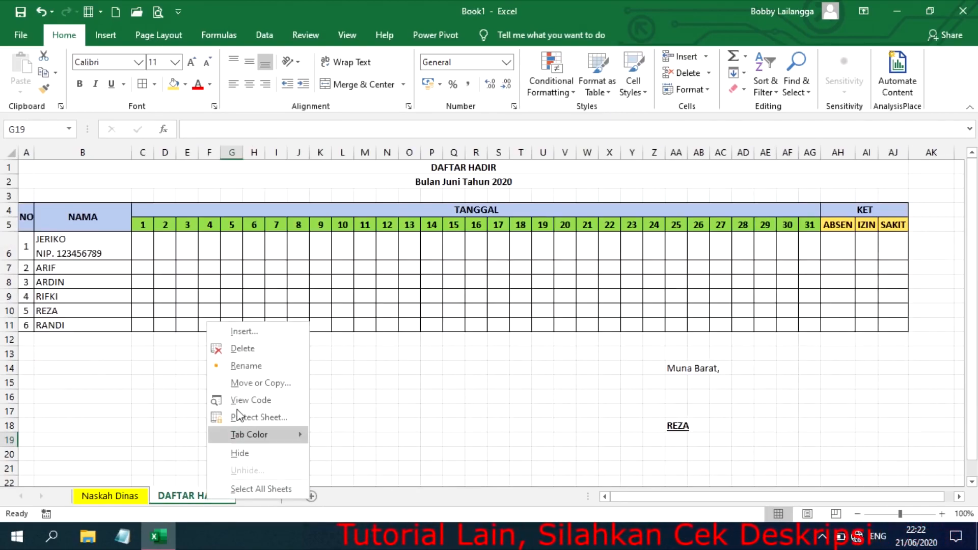
{"action": "mouse_move", "coordinate": [298, 435]}
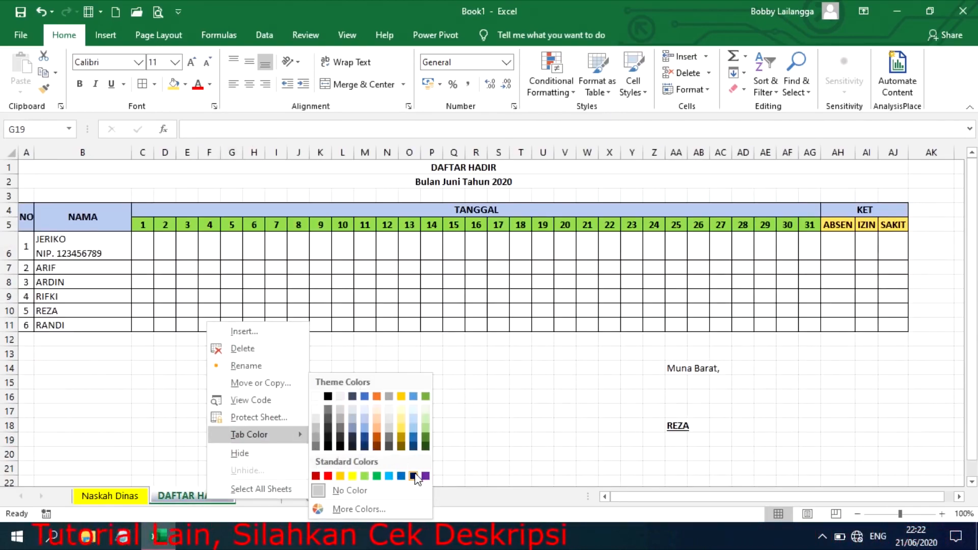
{"action": "left_click", "coordinate": [400, 476]}
{"action": "left_click", "coordinate": [254, 410]}
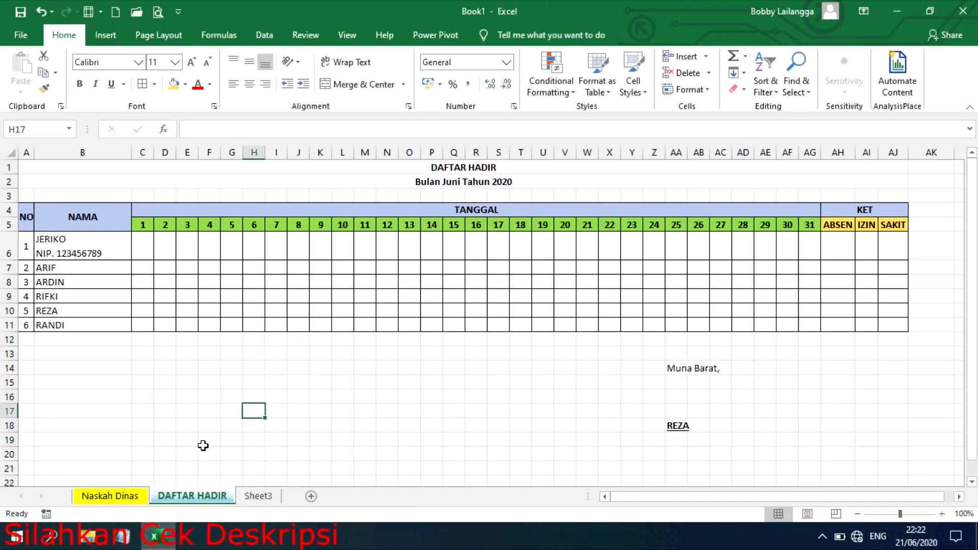
{"action": "left_click", "coordinate": [127, 491]}
{"action": "left_click", "coordinate": [209, 494]}
{"action": "left_click", "coordinate": [231, 425]}
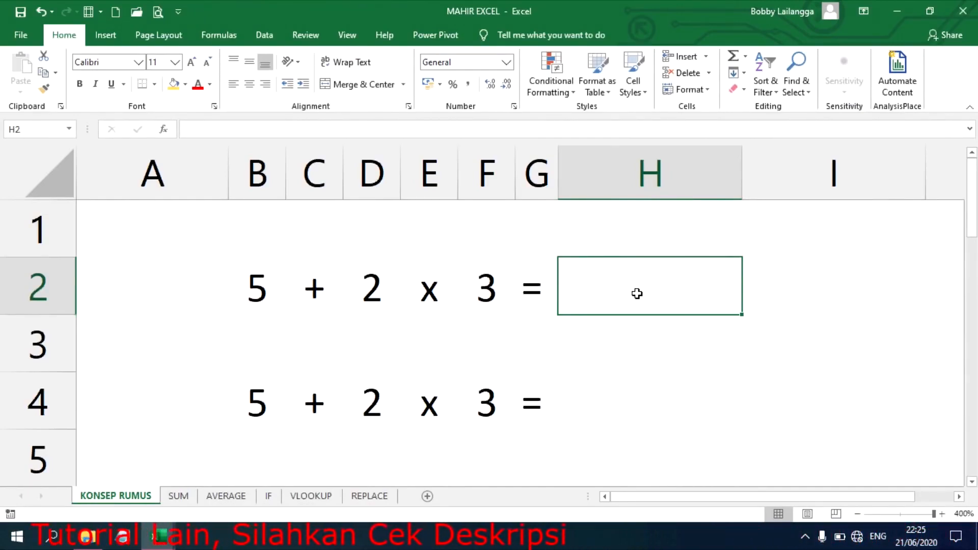
- Calculate the first expression on the KONSEP RUMUS sheet by entering the formula =5+2*3 in cell H2
{"action": "left_click", "coordinate": [261, 288]}
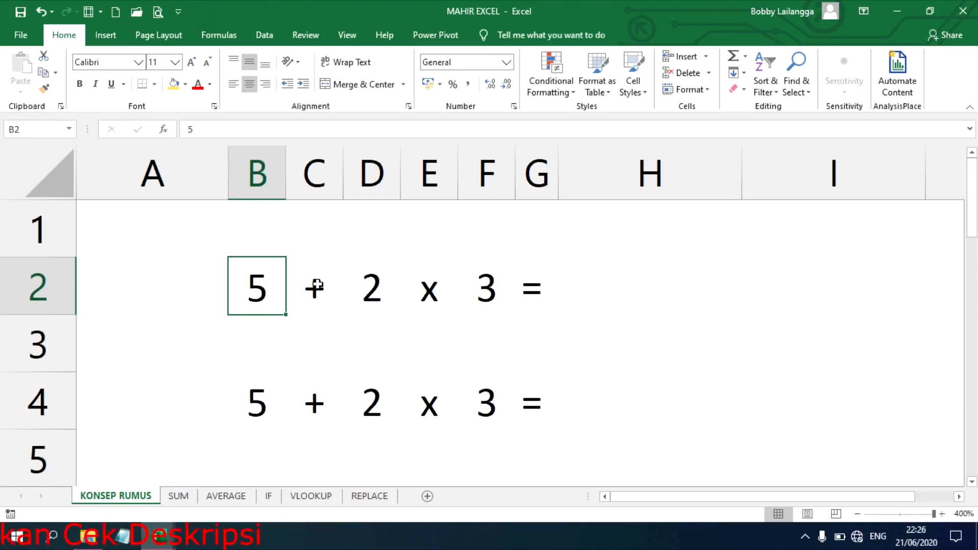
{"action": "left_click", "coordinate": [376, 287]}
{"action": "left_click", "coordinate": [498, 292]}
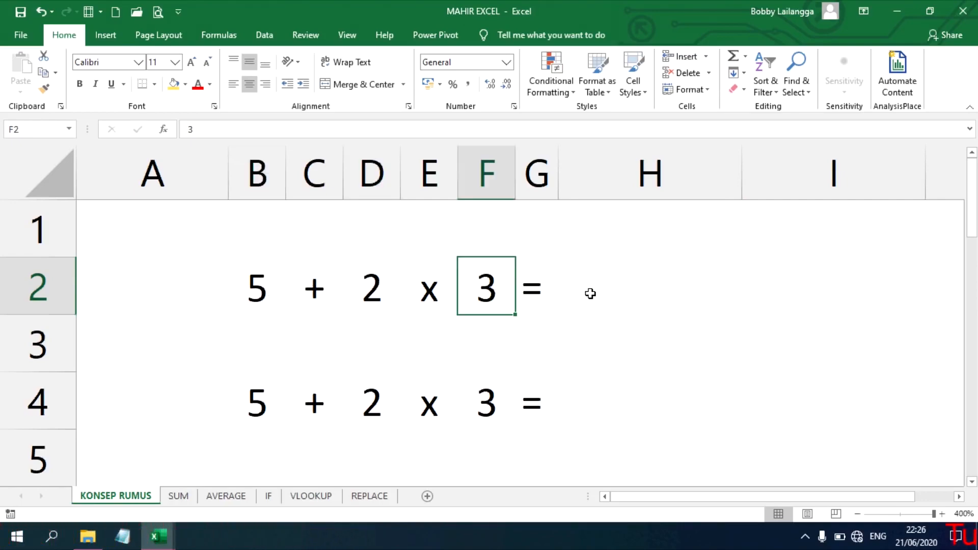
{"action": "left_click", "coordinate": [647, 298]}
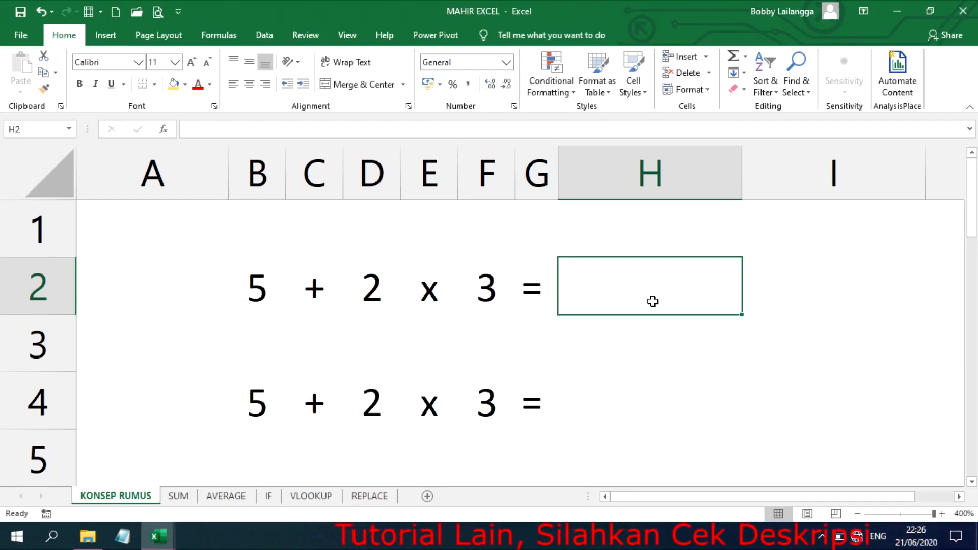
{"action": "type", "text": "="}
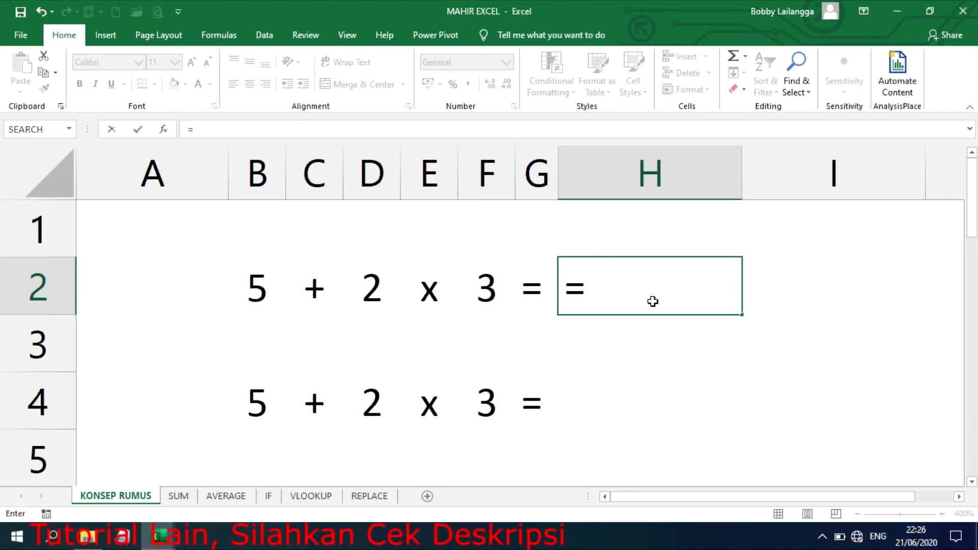
{"action": "type", "text": "5+2"}
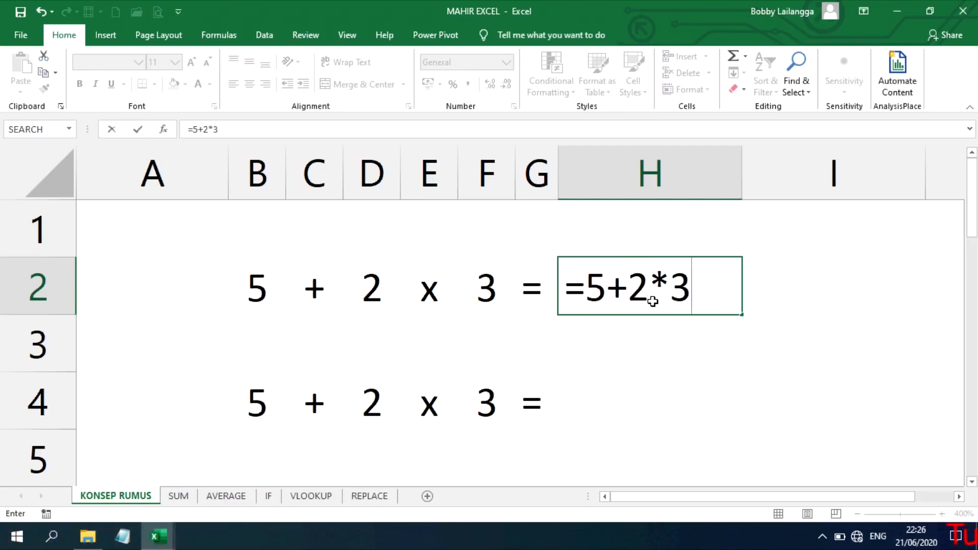
{"action": "type", "text": "*3"}
{"action": "key", "text": "Return"}
{"action": "left_click", "coordinate": [671, 287]}
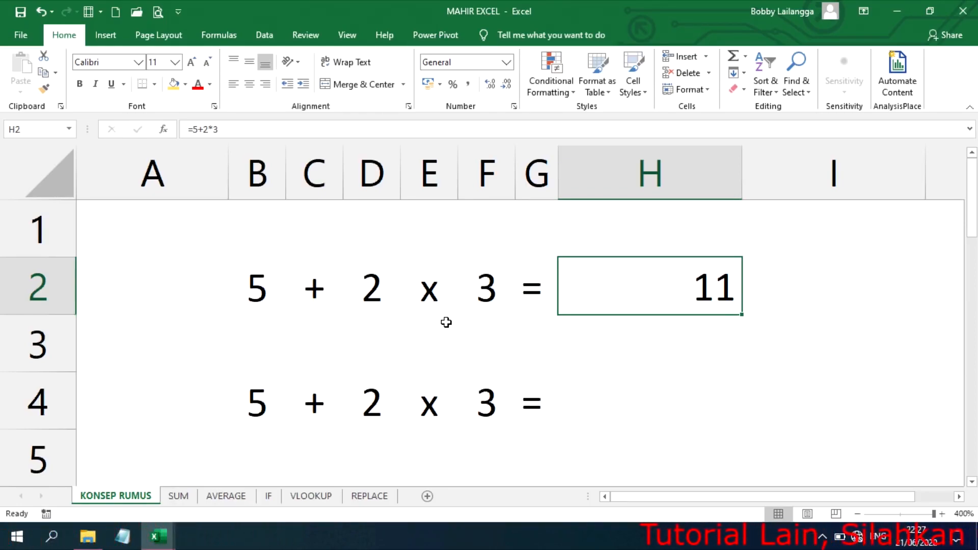
- Calculate the second expression with the addition evaluated first by entering the formula =(5+2)*3 in cell H4
{"action": "left_click", "coordinate": [618, 406]}
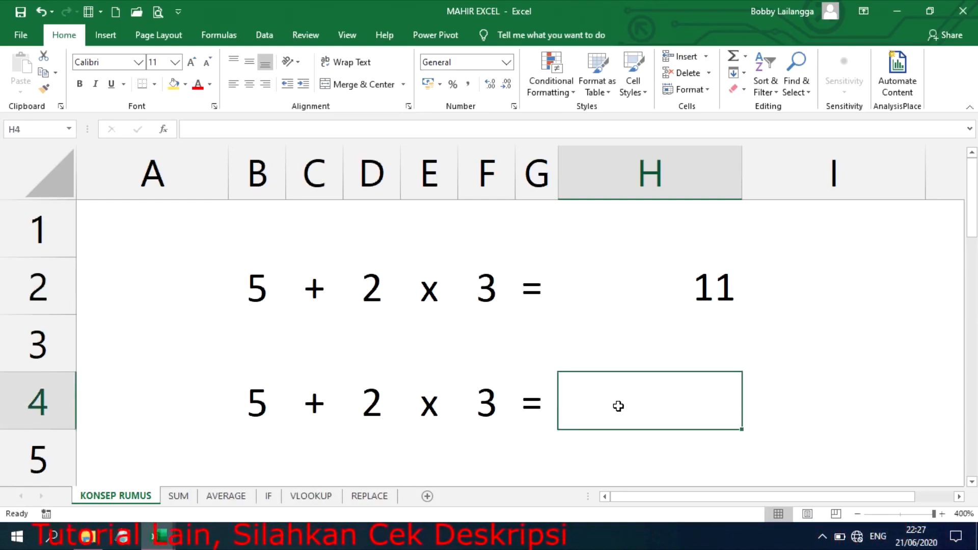
{"action": "type", "text": "="}
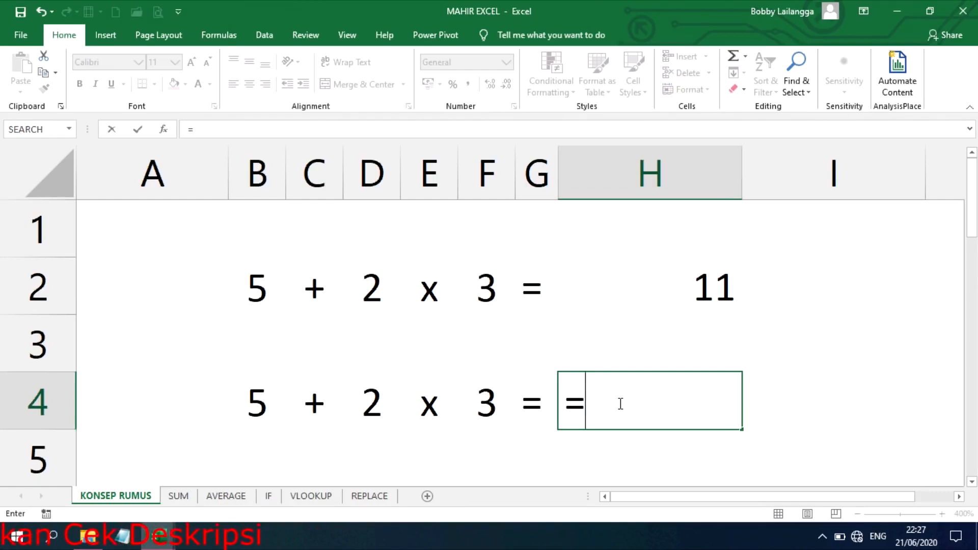
{"action": "type", "text": "("}
{"action": "left_click", "coordinate": [263, 393]}
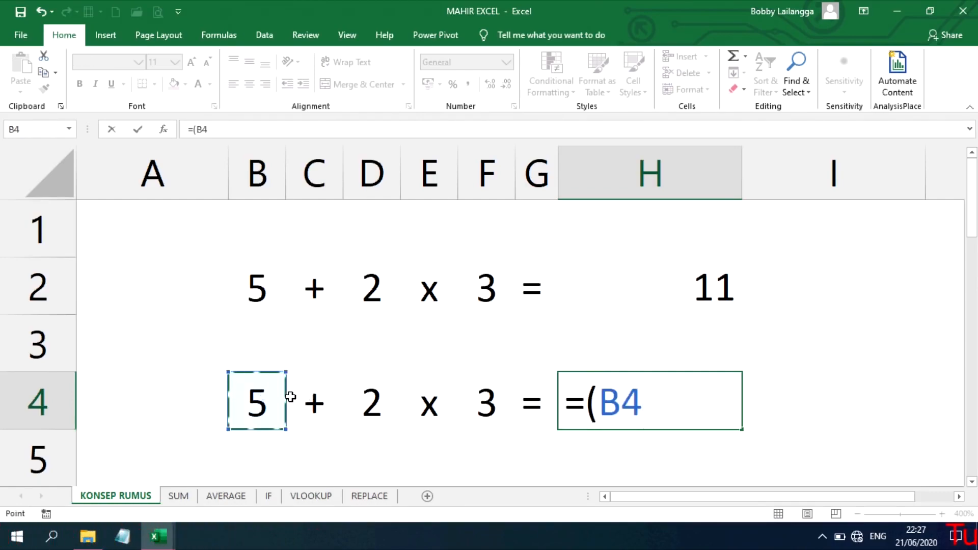
{"action": "key", "text": "BackSpace"}
{"action": "key", "text": "BackSpace"}
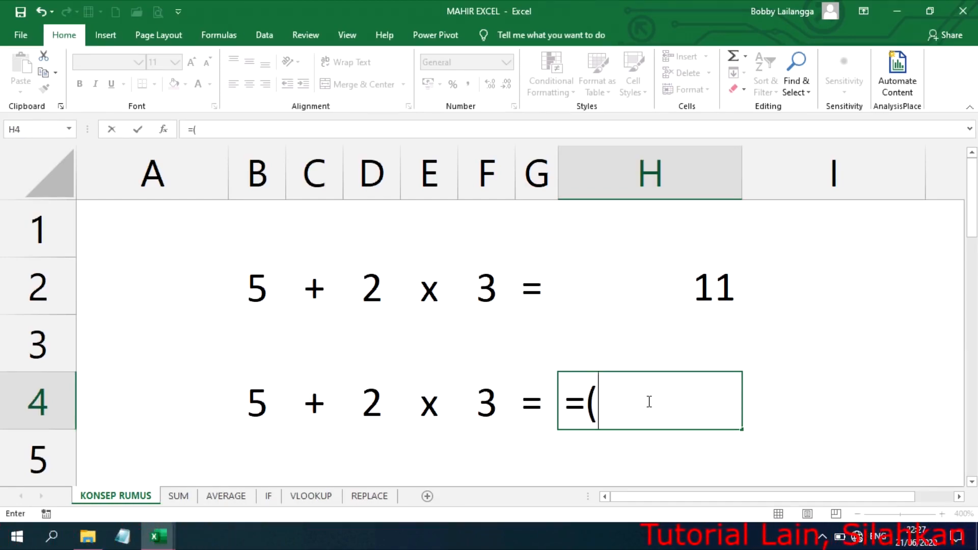
{"action": "type", "text": "5+"}
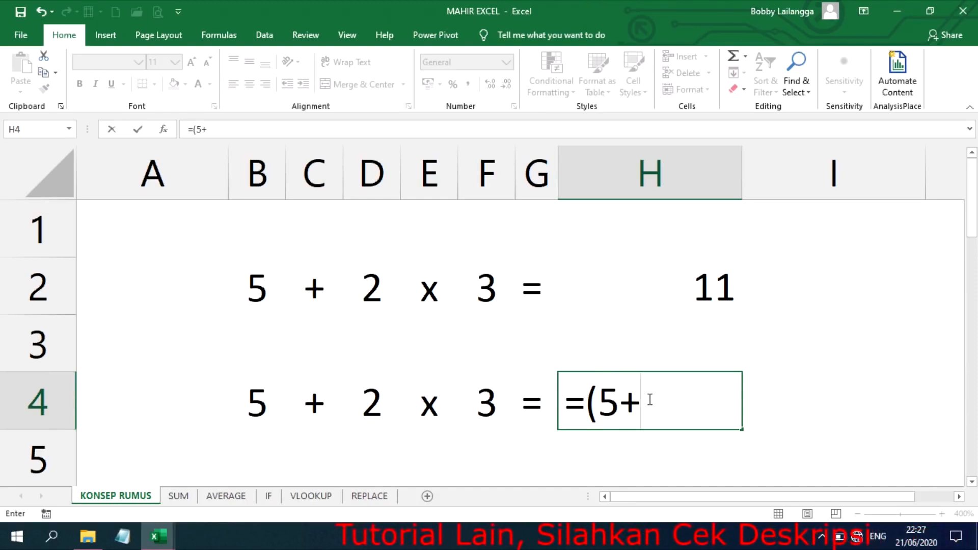
{"action": "type", "text": "2)*"}
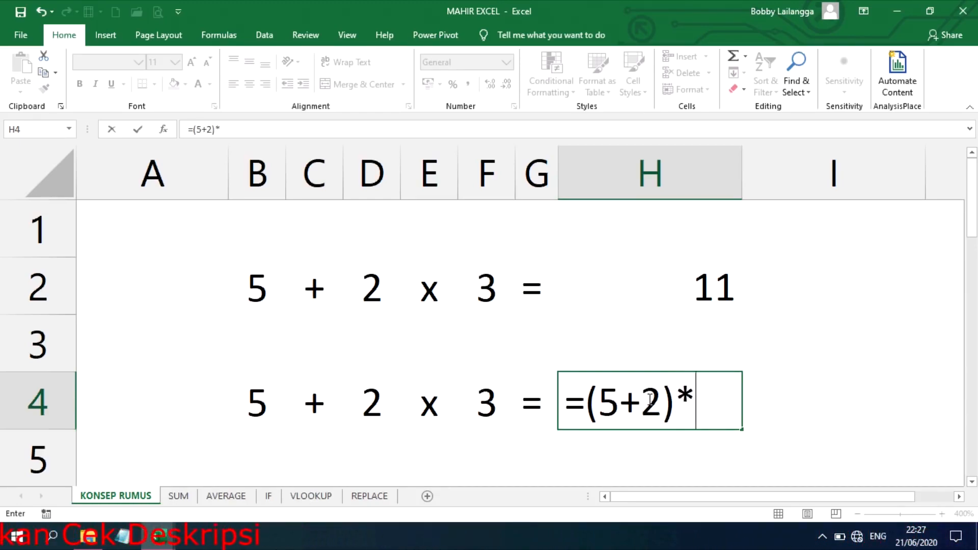
{"action": "type", "text": "3"}
{"action": "key", "text": "Return"}
- Compare the formulas in cells H4 and H2, and open the SUM sheet
{"action": "left_click", "coordinate": [648, 399]}
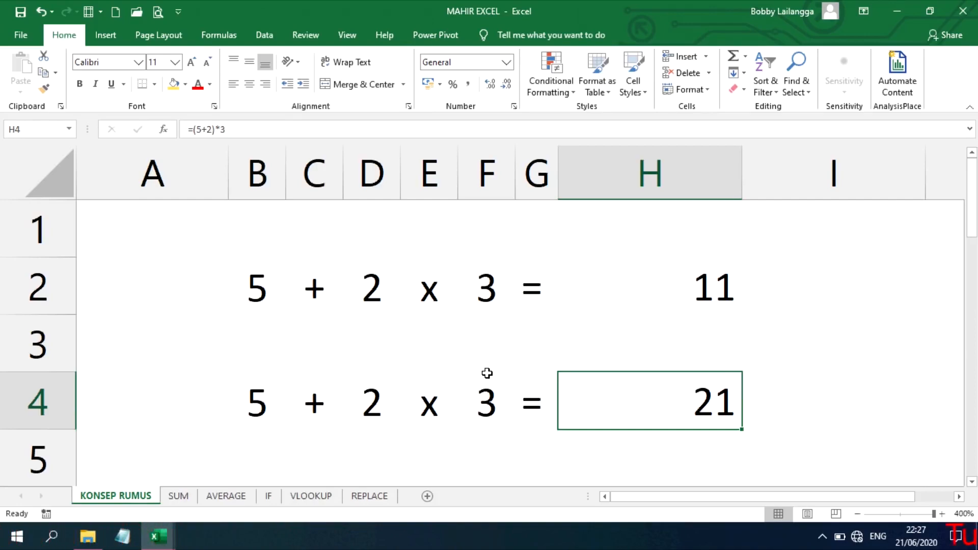
{"action": "left_click", "coordinate": [648, 296]}
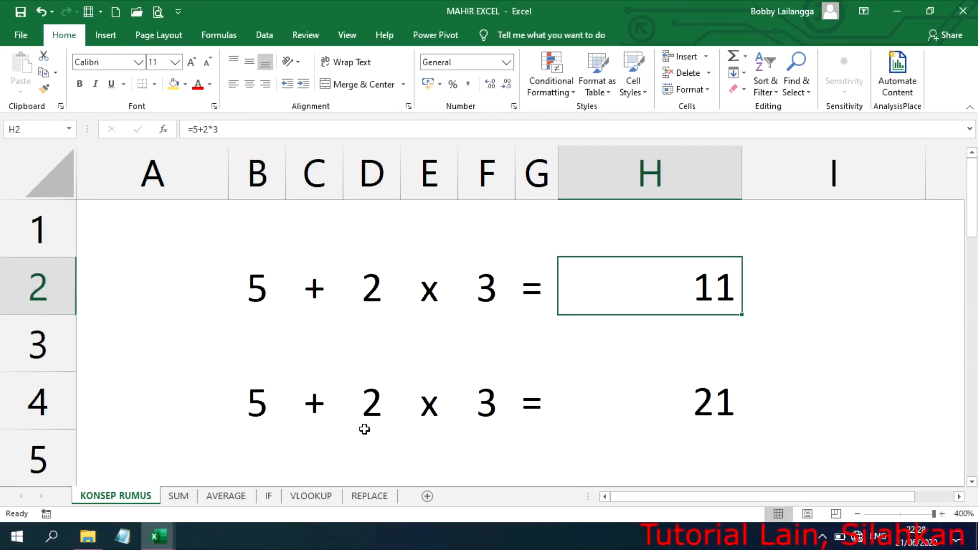
{"action": "left_click", "coordinate": [188, 496]}
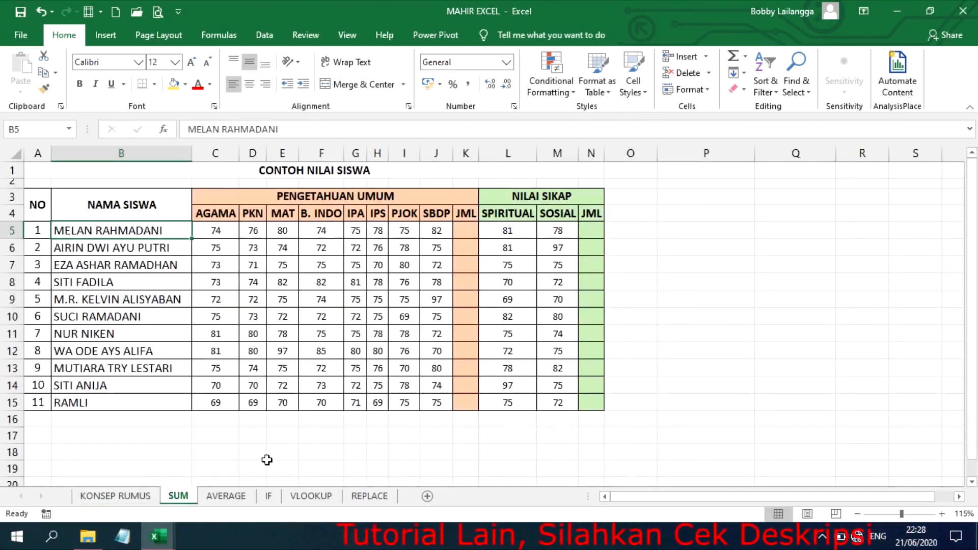
- Total the first student's PENGETAHUAN UMUM scores by entering a SUM of C5:J5 in the JML cell K5
{"action": "left_click", "coordinate": [464, 230]}
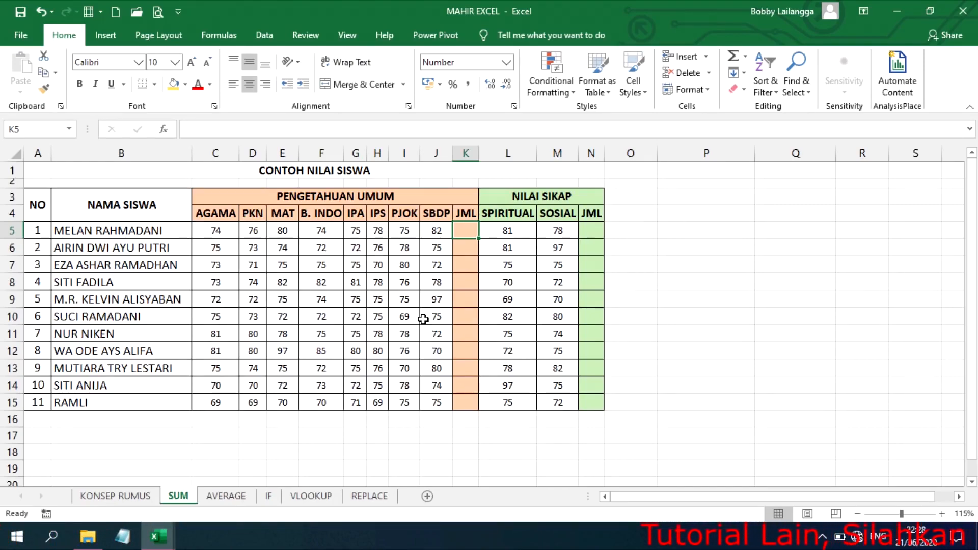
{"action": "type", "text": "=SUM("}
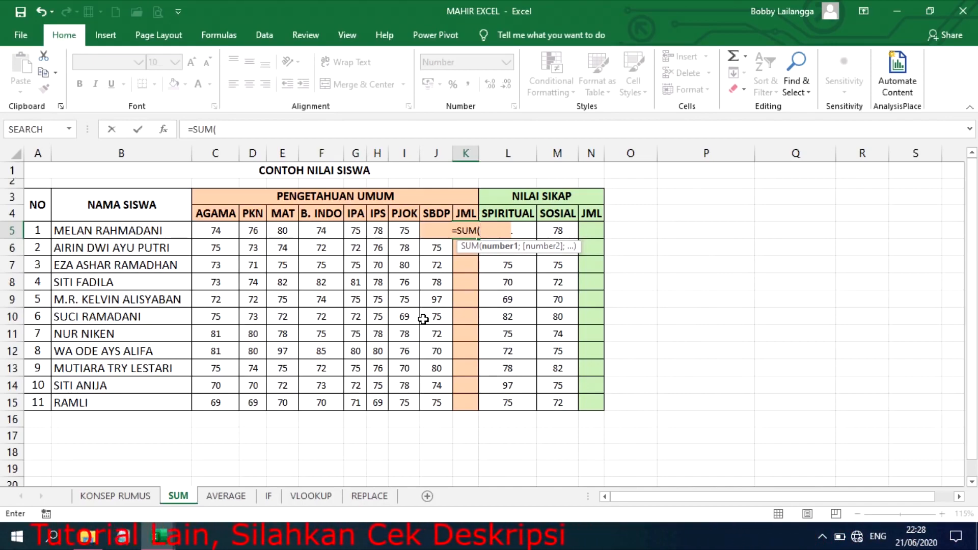
{"action": "left_click_drag", "start_coordinate": [219, 227], "coordinate": [427, 232]}
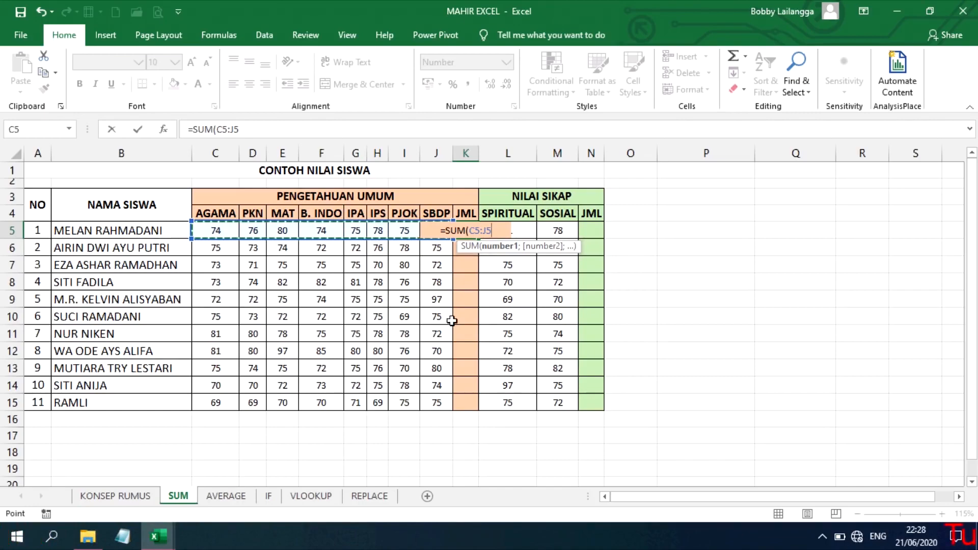
{"action": "key", "text": "Return"}
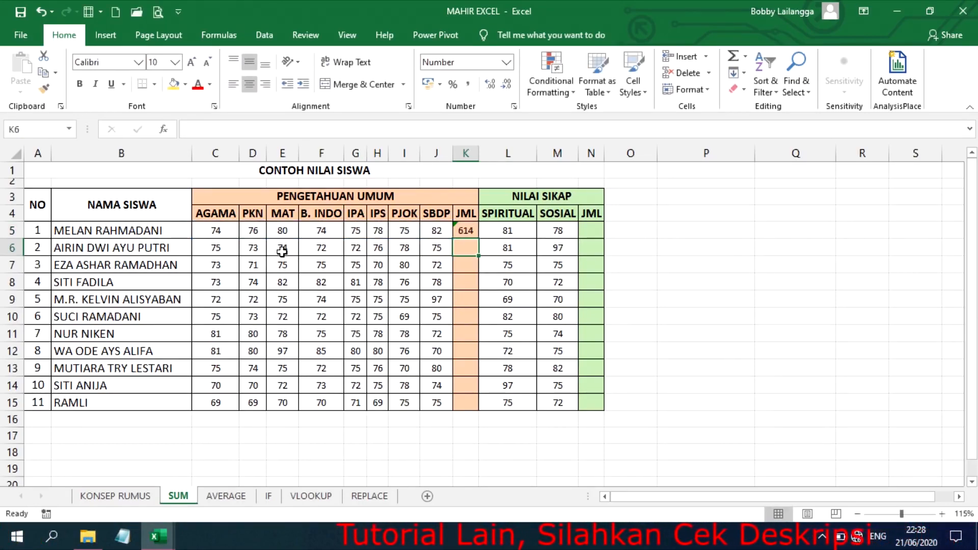
{"action": "key", "text": "Up"}
- Use AutoSum on row 6 to total the second student's scores C6:J6 in K6, and check the resulting formula
{"action": "left_click", "coordinate": [211, 249]}
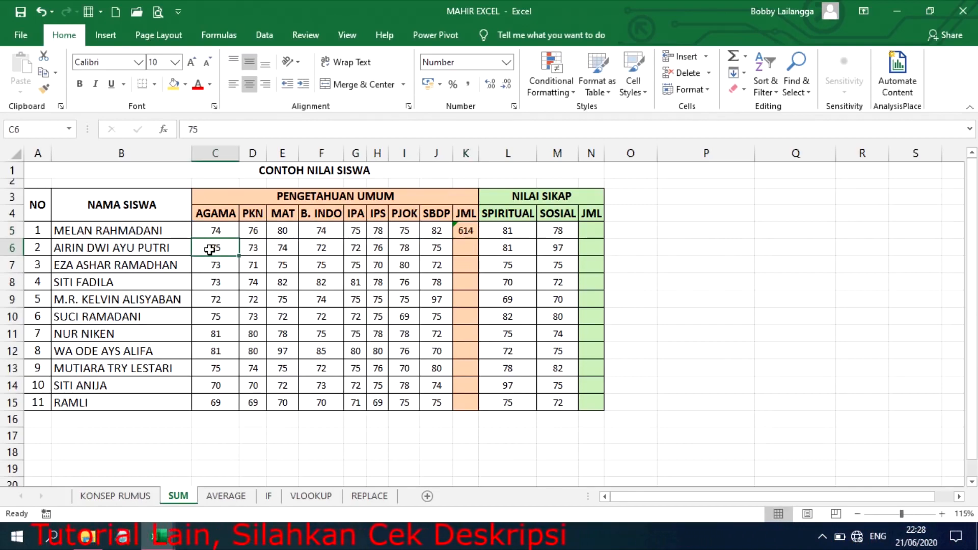
{"action": "left_click_drag", "start_coordinate": [210, 250], "coordinate": [464, 248]}
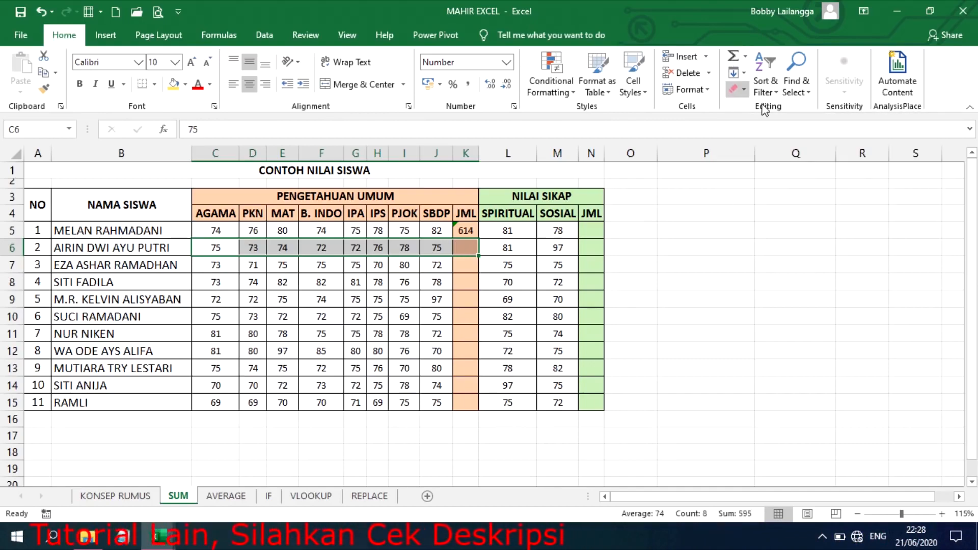
{"action": "left_click", "coordinate": [735, 57]}
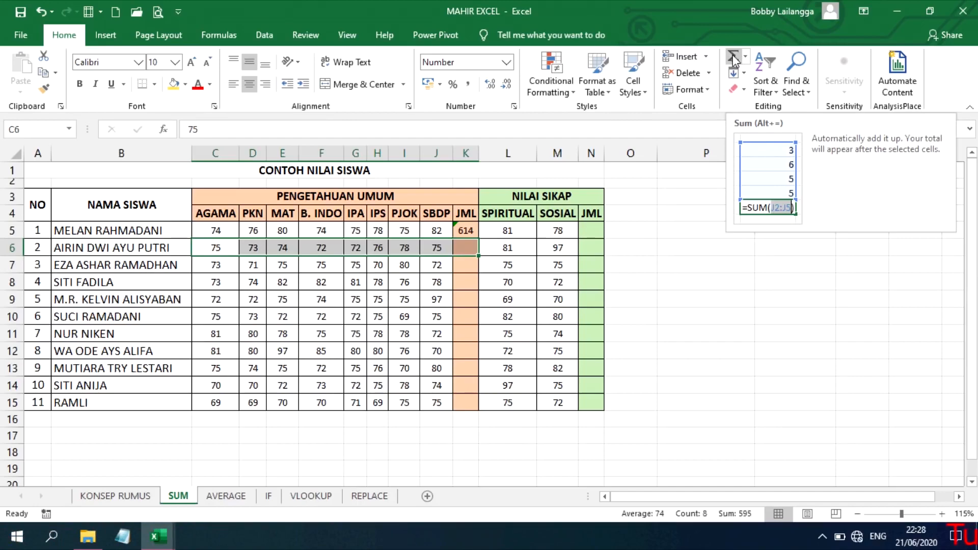
{"action": "left_click", "coordinate": [732, 54]}
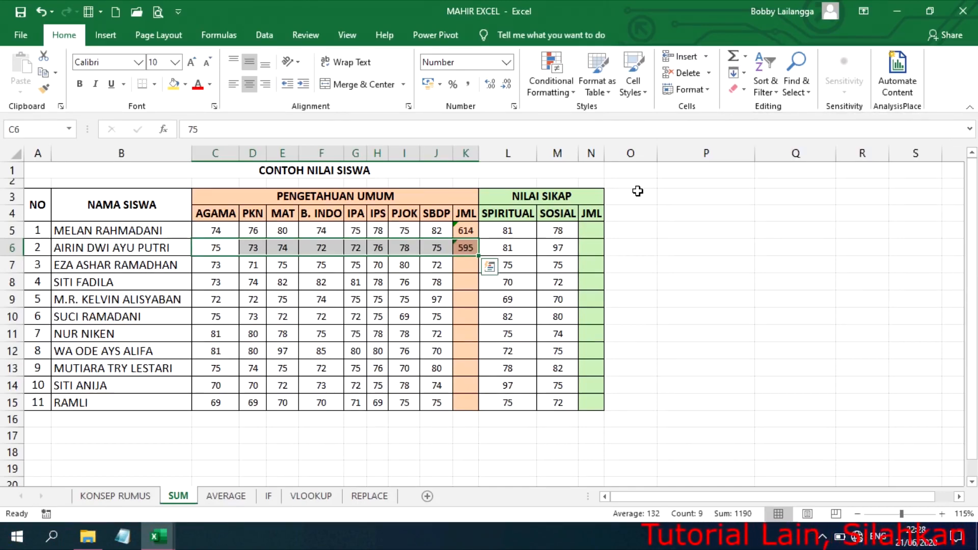
{"action": "left_click", "coordinate": [461, 265]}
{"action": "left_click", "coordinate": [466, 247]}
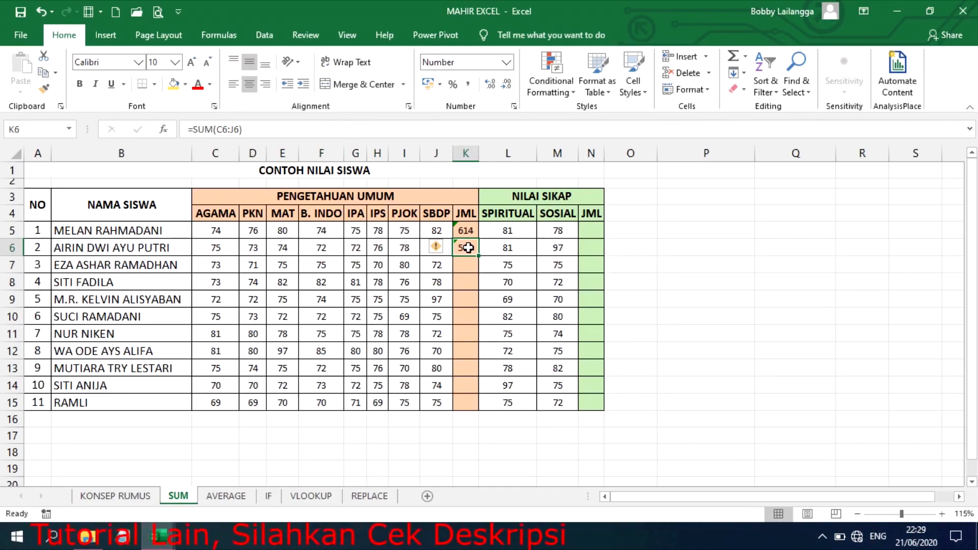
- Sum only the third student's AGAMA, MAT, IPA and PJOK scores in K7 with the formula =SUM(C7;E7;G7;I7)
{"action": "left_click", "coordinate": [466, 264]}
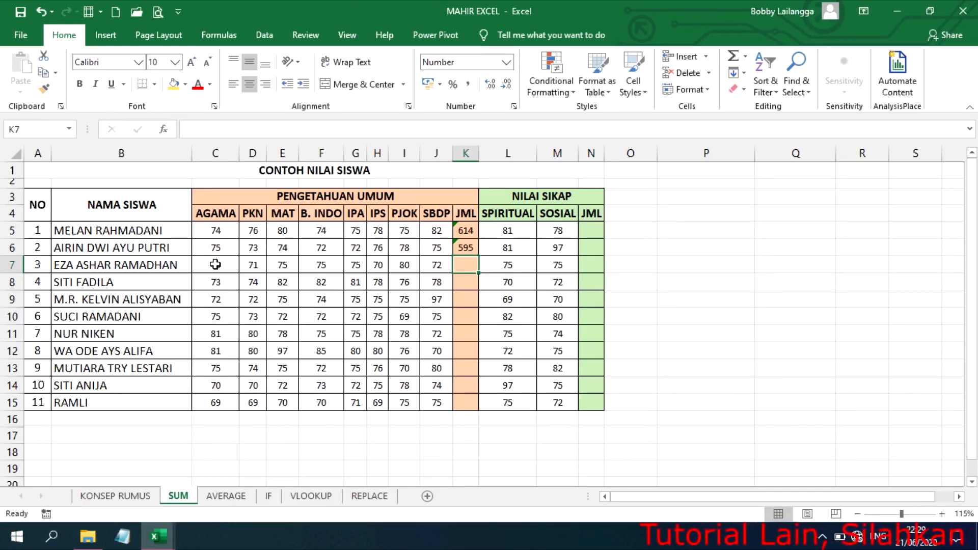
{"action": "left_click_drag", "start_coordinate": [217, 264], "coordinate": [287, 265]}
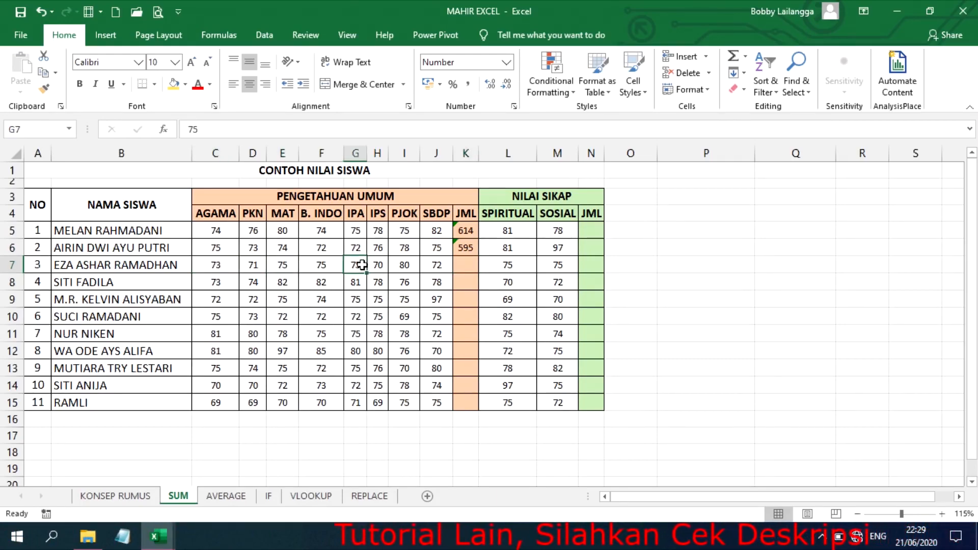
{"action": "left_click", "coordinate": [469, 261]}
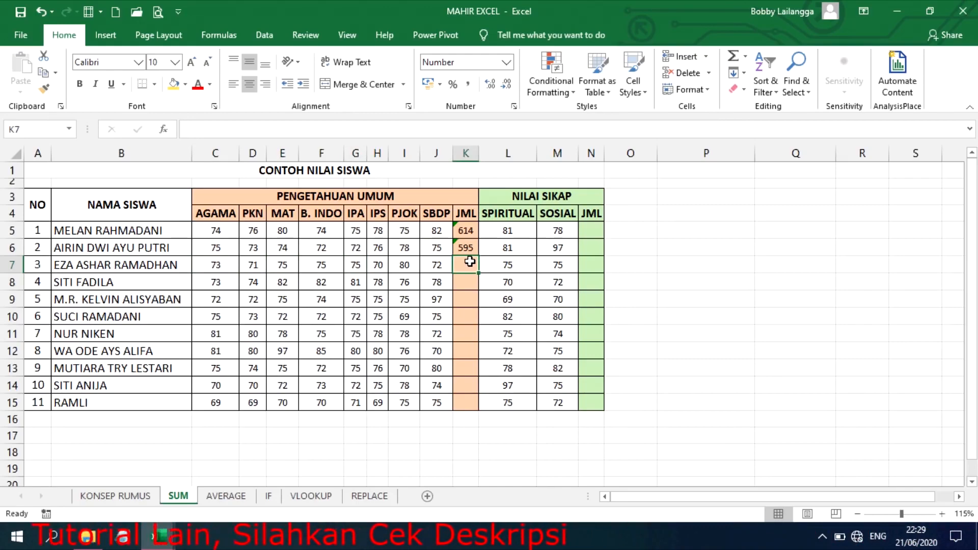
{"action": "type", "text": "=SUM(C7"}
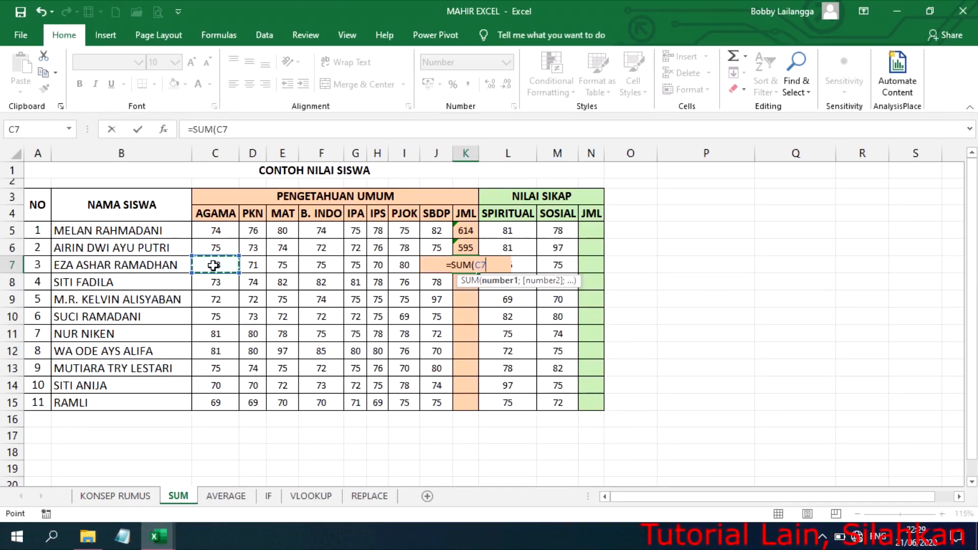
{"action": "type", "text": ";"}
{"action": "left_click", "coordinate": [282, 265]}
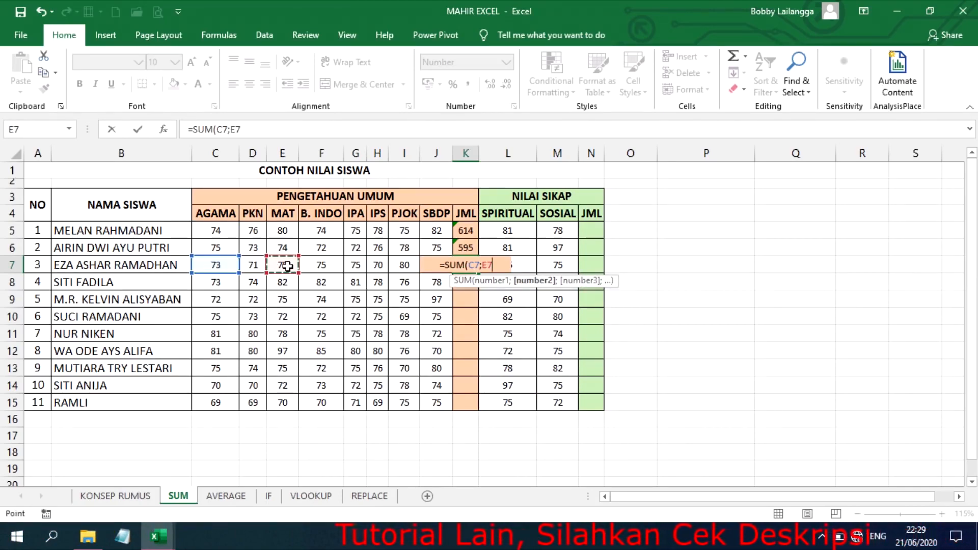
{"action": "type", "text": ";"}
{"action": "left_click", "coordinate": [355, 266]}
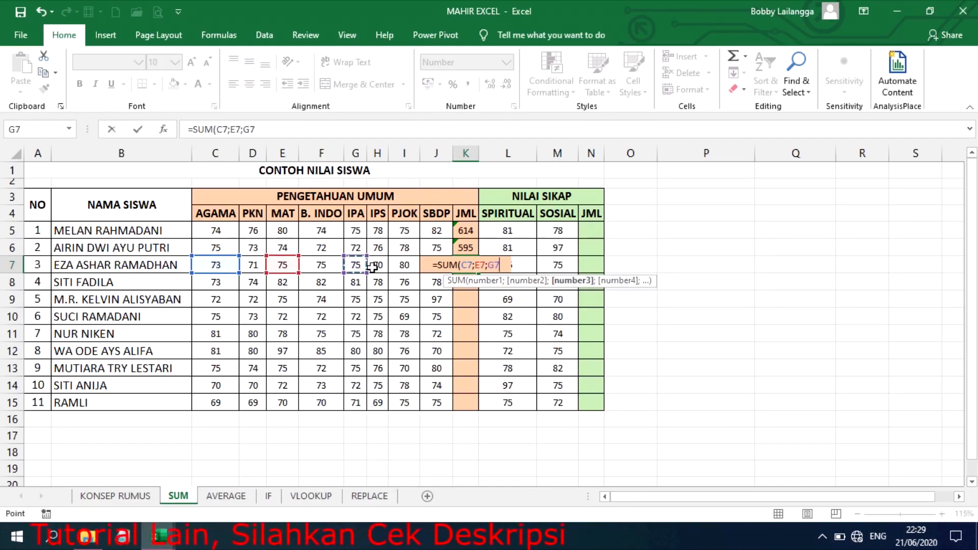
{"action": "type", "text": ";"}
{"action": "left_click", "coordinate": [399, 264]}
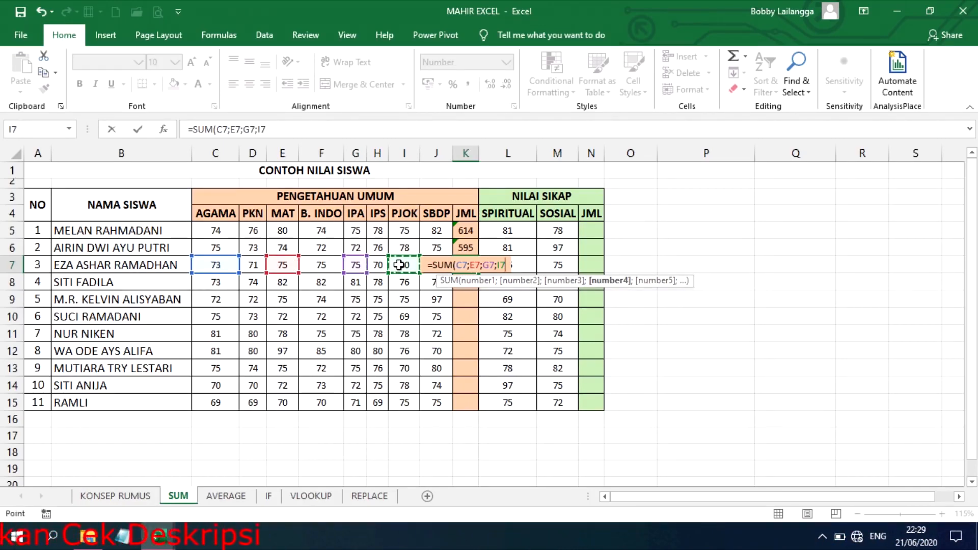
{"action": "key", "text": "Return"}
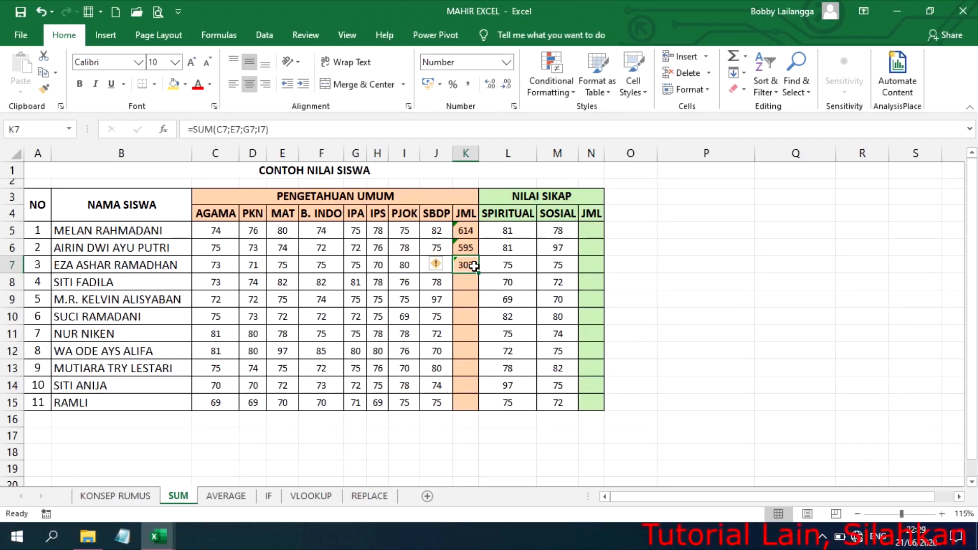
- Clear the trial SUM formulas from the PENGETAHUAN UMUM JML cells K5:K7
{"action": "key", "text": "Delete"}
{"action": "left_click_drag", "start_coordinate": [464, 230], "coordinate": [466, 247]}
{"action": "key", "text": "Delete"}
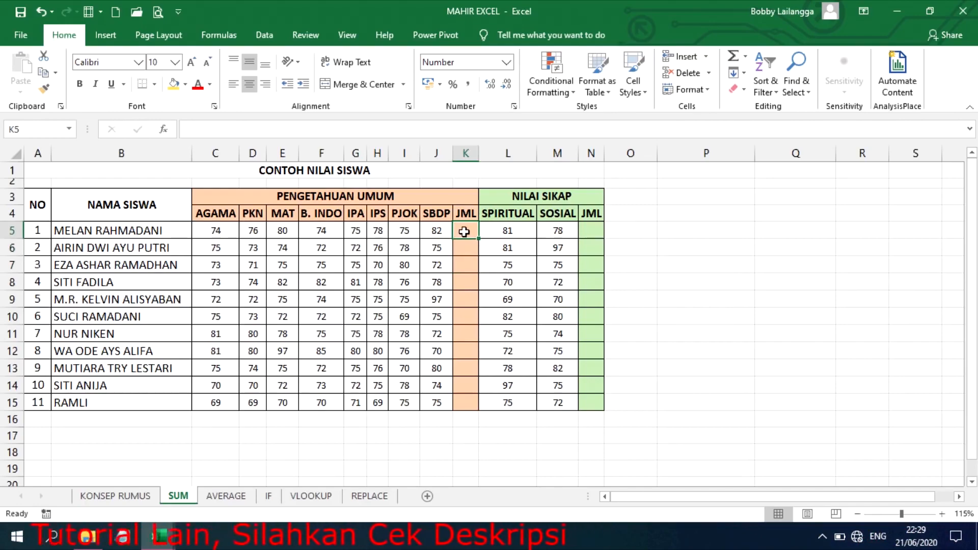
- Total the first student's scores C5:J5 in K5 with AutoSum and fill the formula down to K15
{"action": "left_click", "coordinate": [465, 231]}
{"action": "left_click_drag", "start_coordinate": [215, 230], "coordinate": [473, 221]}
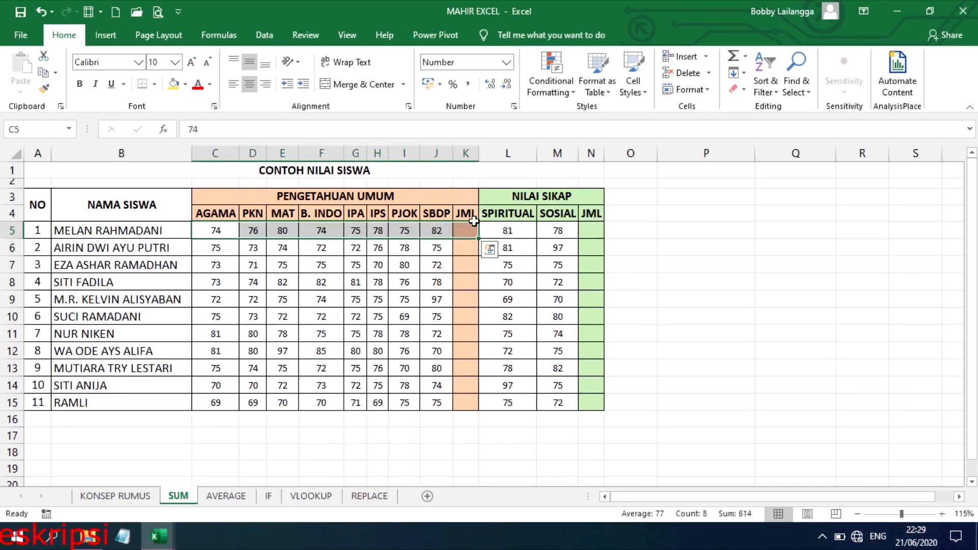
{"action": "left_click", "coordinate": [732, 56]}
{"action": "left_click", "coordinate": [465, 231]}
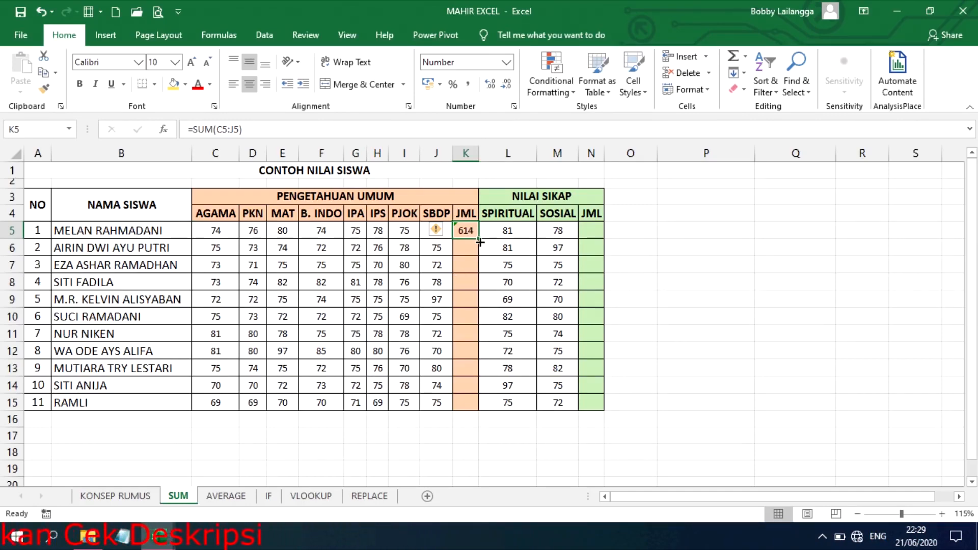
{"action": "left_click_drag", "start_coordinate": [480, 240], "coordinate": [492, 411]}
- Total the SPIRITUAL and SOSIAL scores L5:M5 in N5 with AutoSum and fill the formula down to N15
{"action": "left_click", "coordinate": [585, 236]}
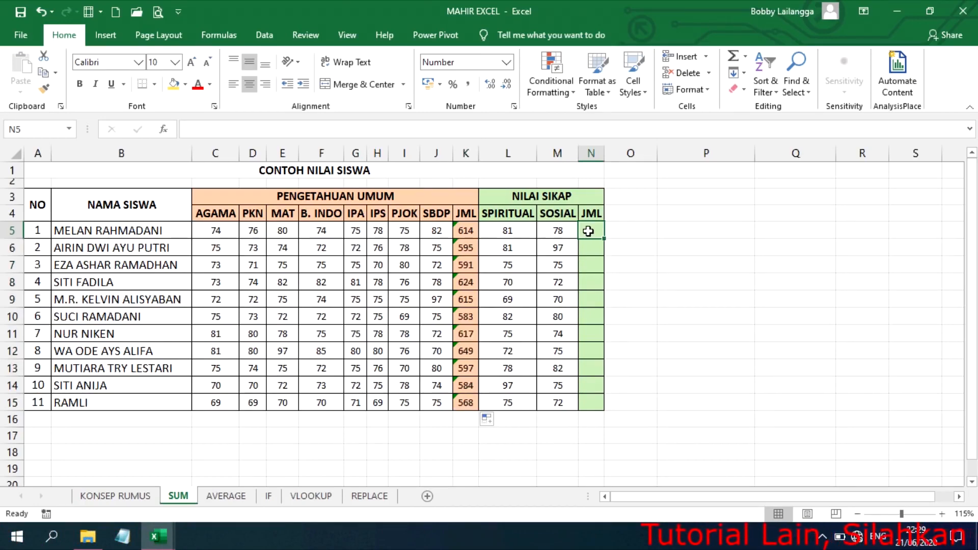
{"action": "left_click_drag", "start_coordinate": [495, 231], "coordinate": [591, 230]}
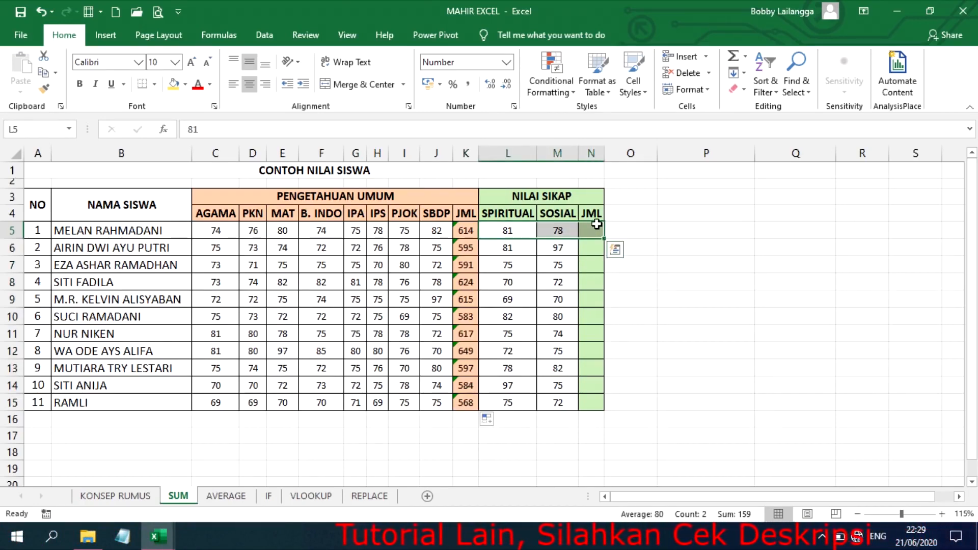
{"action": "left_click", "coordinate": [733, 57]}
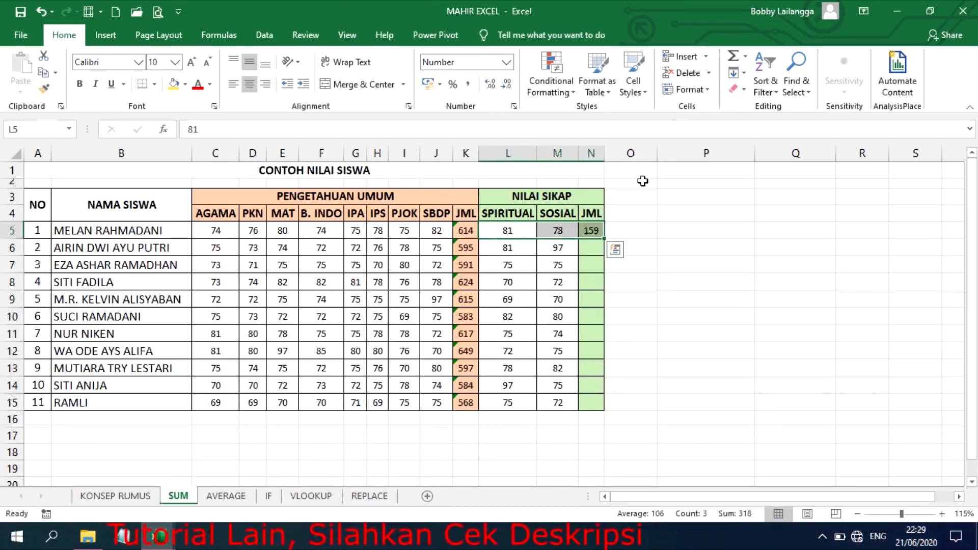
{"action": "left_click", "coordinate": [598, 235]}
{"action": "left_click_drag", "start_coordinate": [604, 240], "coordinate": [606, 412]}
{"action": "left_click", "coordinate": [588, 281]}
{"action": "left_click", "coordinate": [581, 232]}
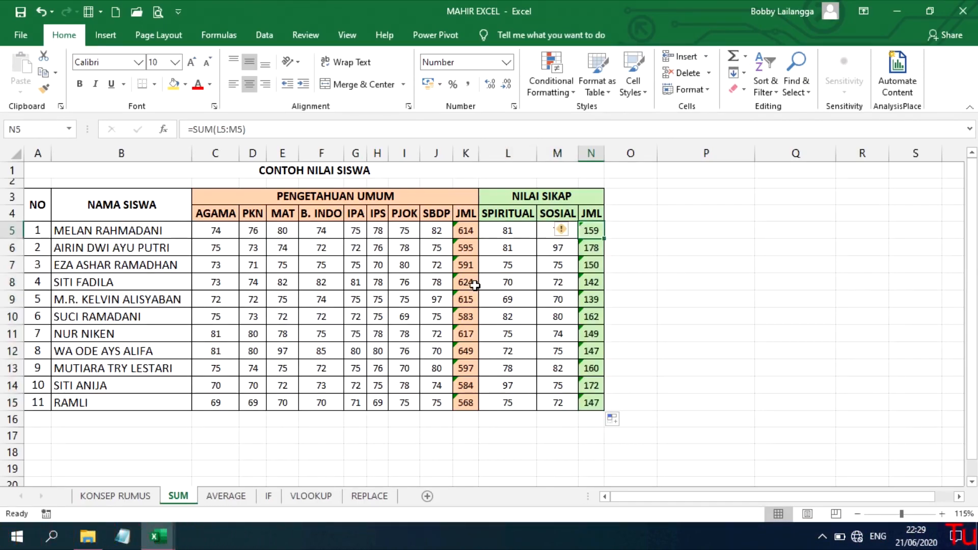
- On the AVERAGE sheet, clear the SUM formulas from the two JML columns, K5:K15 and N5:N15
{"action": "left_click", "coordinate": [240, 497]}
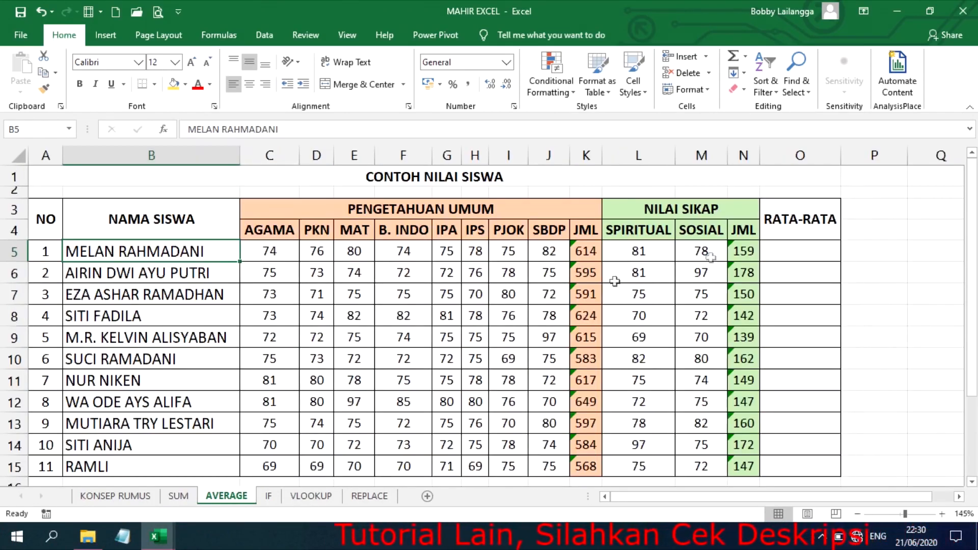
{"action": "left_click", "coordinate": [822, 256]}
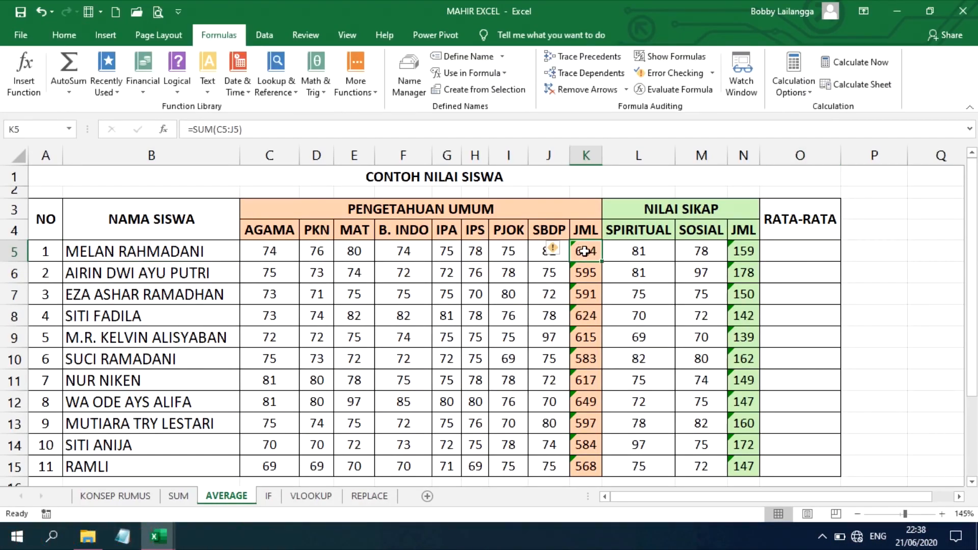
{"action": "left_click_drag", "start_coordinate": [584, 251], "coordinate": [590, 467]}
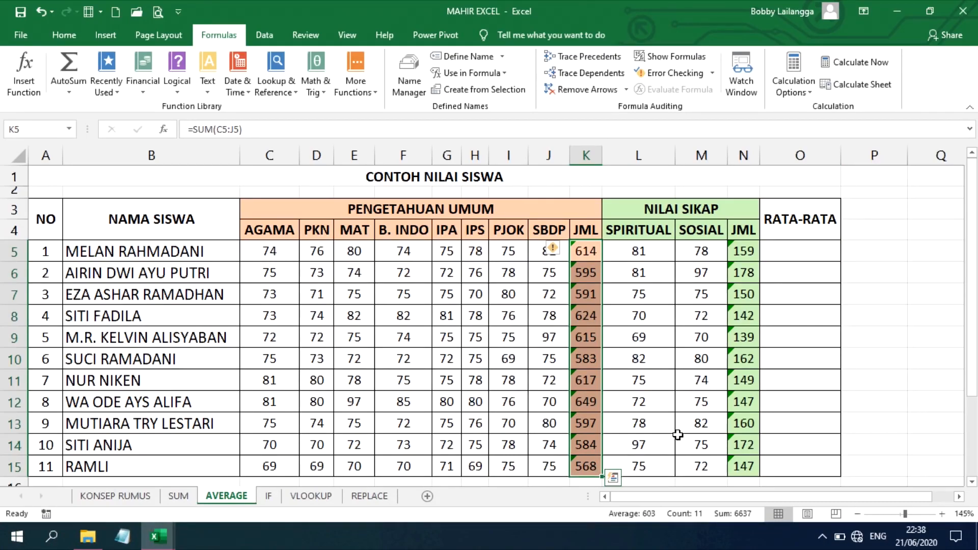
{"action": "key", "text": "Delete"}
{"action": "left_click_drag", "start_coordinate": [743, 251], "coordinate": [740, 478]}
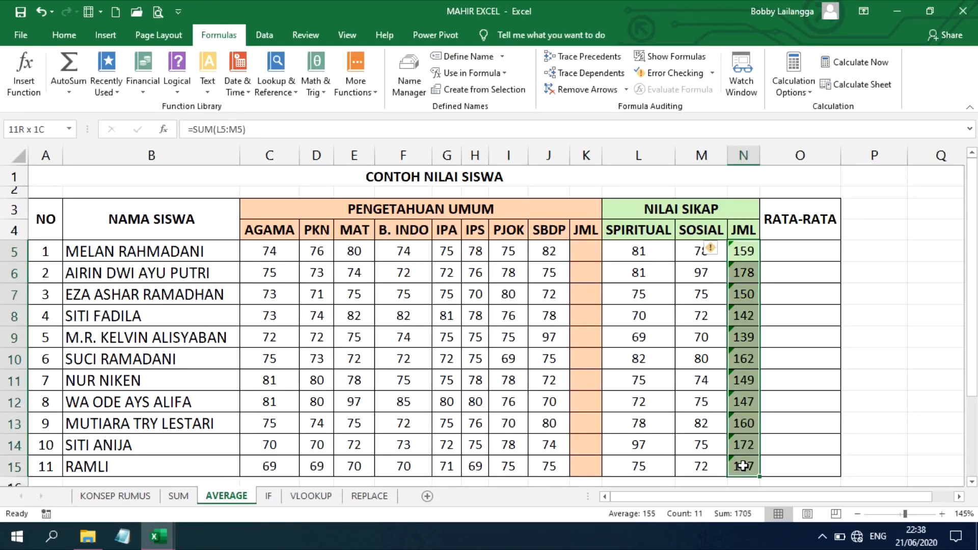
{"action": "key", "text": "Delete"}
- Average the first student's PENGETAHUAN UMUM scores in K5 with the formula =AVERAGE(C5:J5)
{"action": "left_click", "coordinate": [584, 254]}
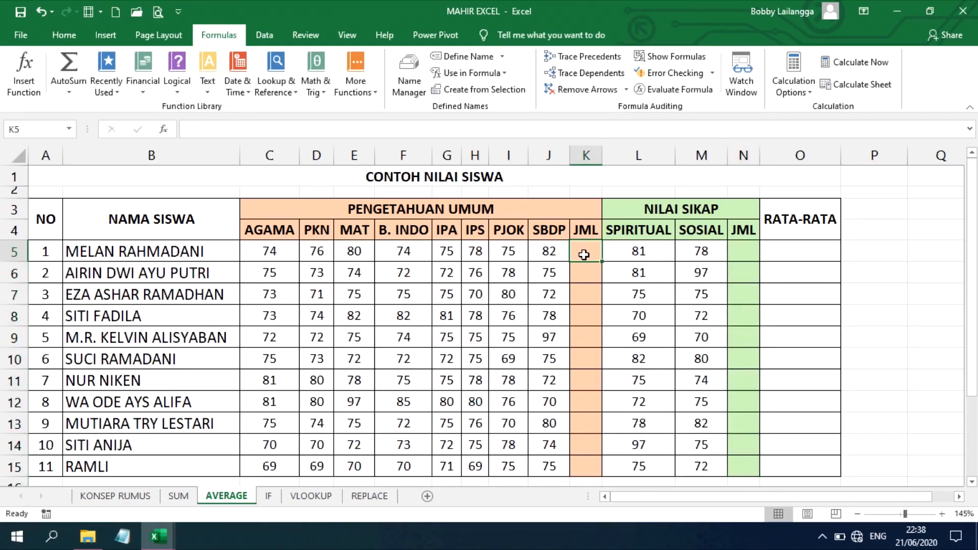
{"action": "type", "text": "=AVERAGE"}
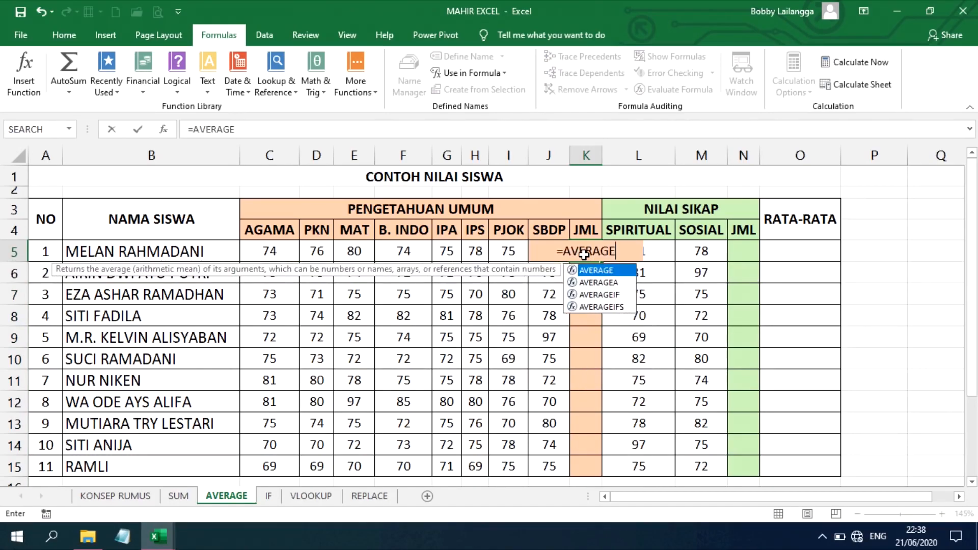
{"action": "type", "text": "("}
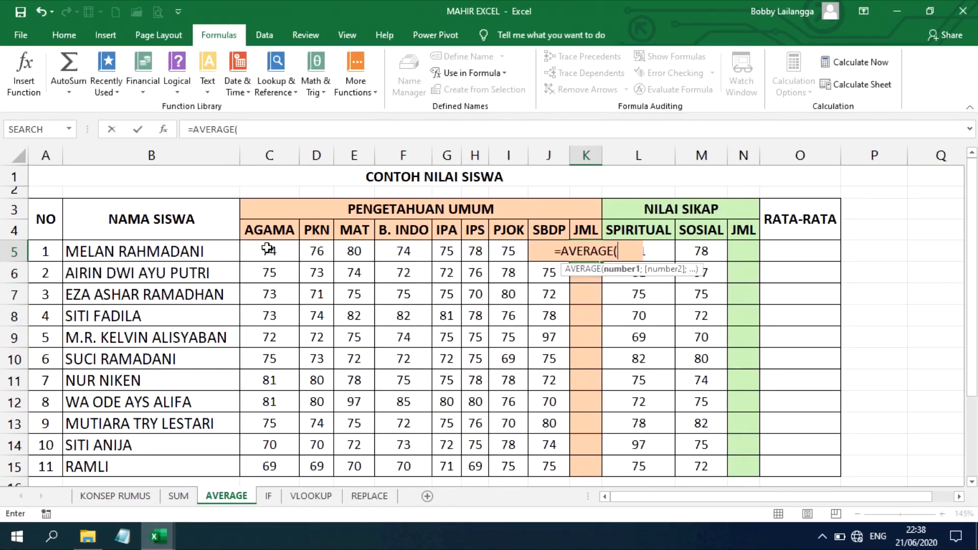
{"action": "left_click_drag", "start_coordinate": [267, 248], "coordinate": [560, 252]}
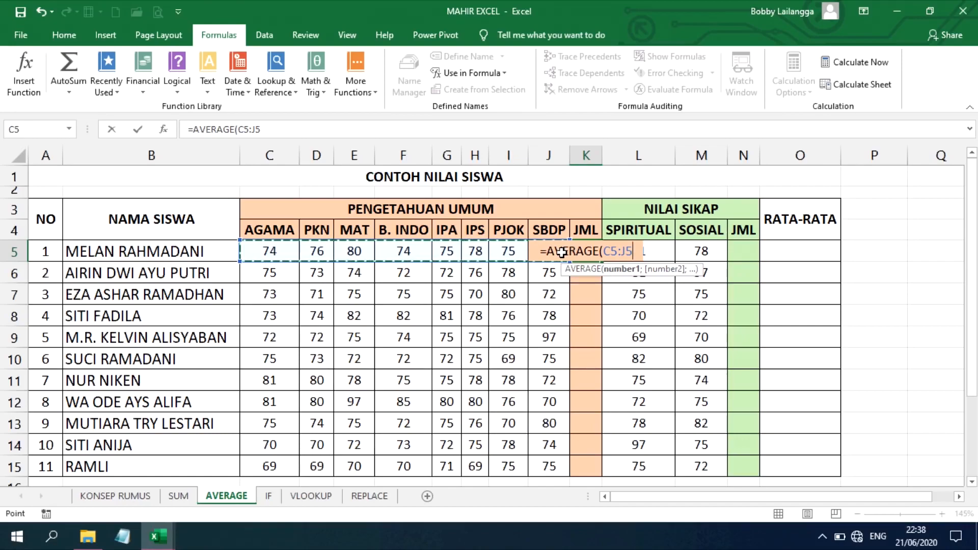
{"action": "type", "text": ")"}
{"action": "key", "text": "Return"}
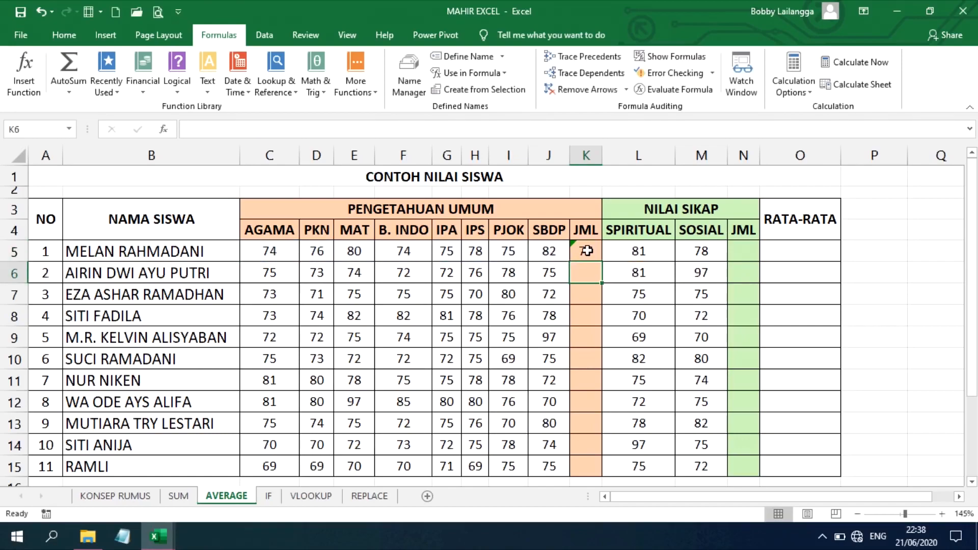
- Copy the K5 average formula into N5 and change its range to the SPIRITUAL and SOSIAL scores, =AVERAGE(L5:M5)
{"action": "left_click", "coordinate": [587, 250]}
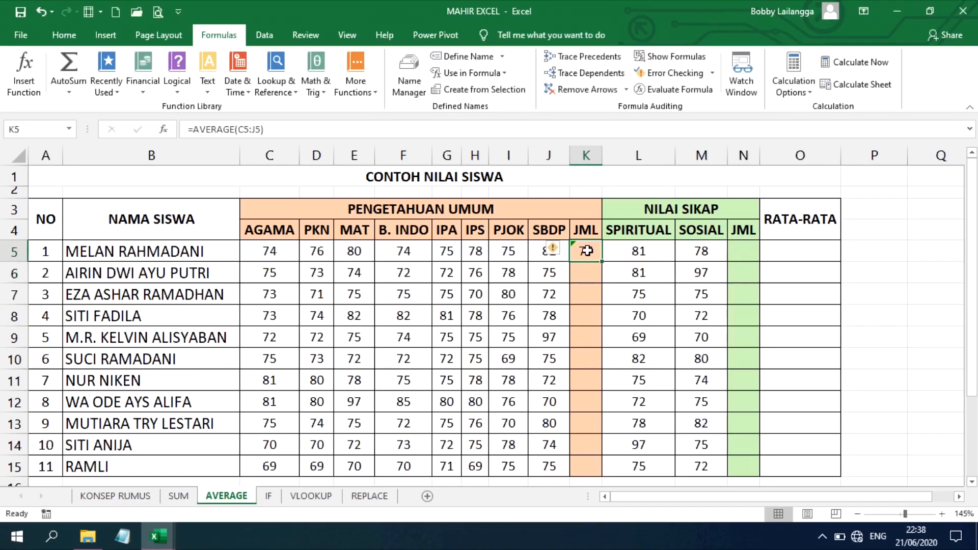
{"action": "left_click", "coordinate": [743, 257]}
{"action": "key", "text": "ctrl+v"}
{"action": "double_click", "coordinate": [742, 255]}
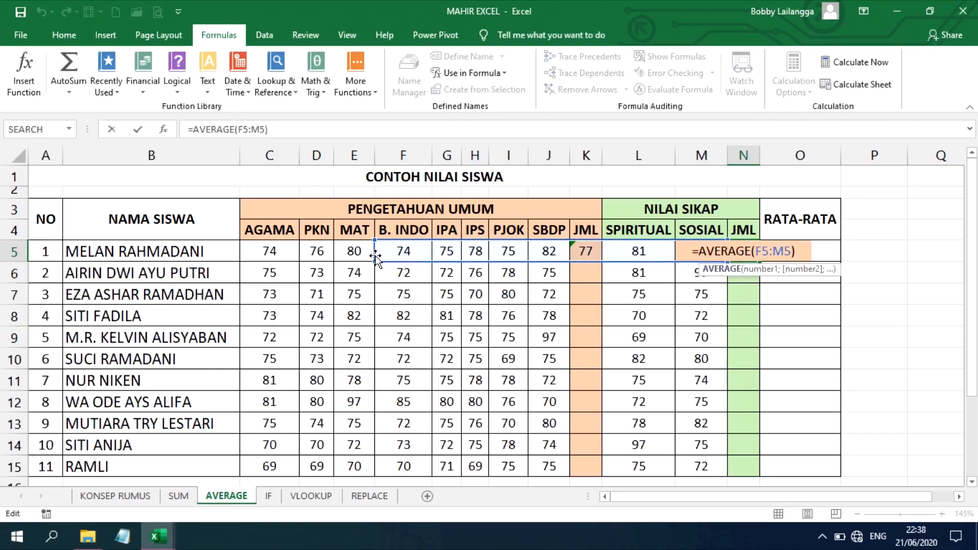
{"action": "left_click_drag", "start_coordinate": [409, 260], "coordinate": [632, 259]}
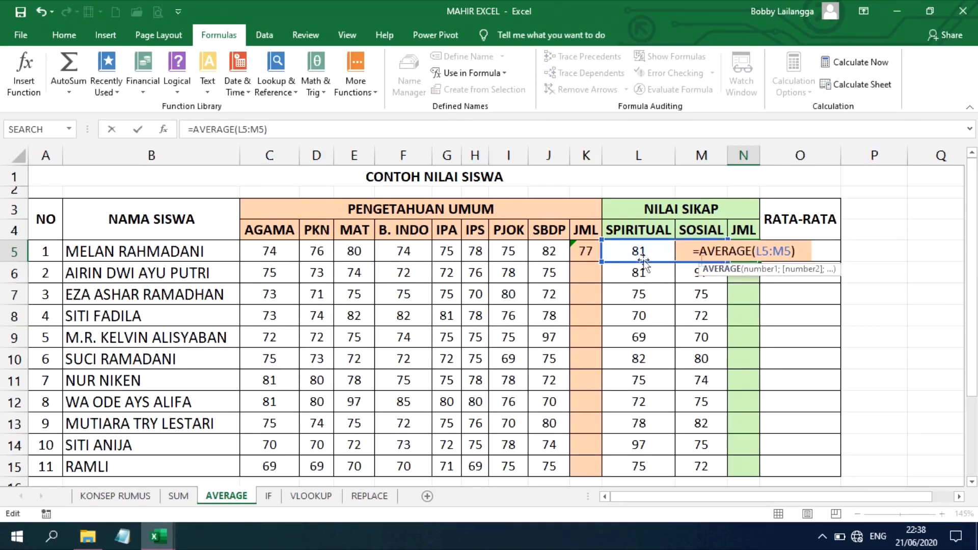
{"action": "key", "text": "Return"}
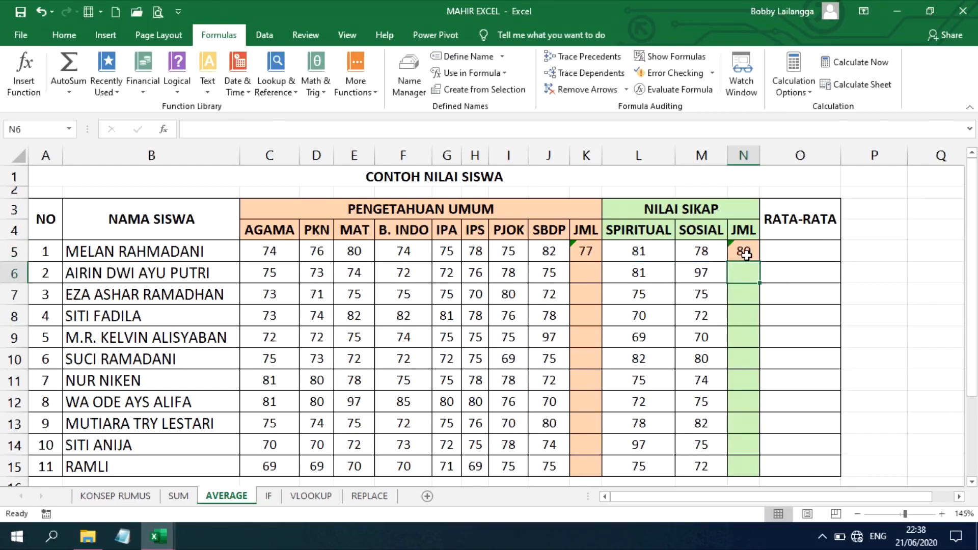
- Fill the average formulas in N5 and K5 down through row 15
{"action": "left_click", "coordinate": [746, 255]}
{"action": "left_click_drag", "start_coordinate": [764, 292], "coordinate": [757, 441]}
{"action": "left_click", "coordinate": [586, 219]}
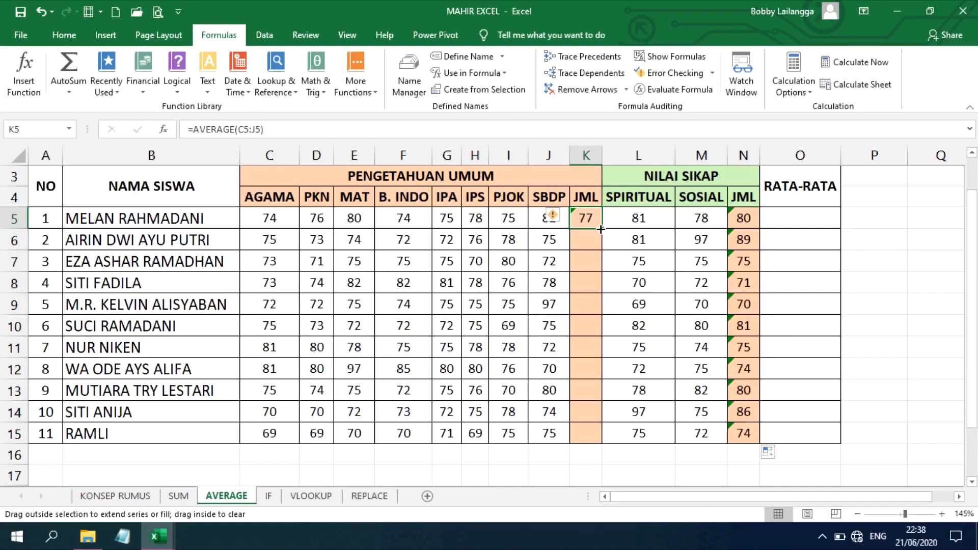
{"action": "left_click_drag", "start_coordinate": [605, 439], "coordinate": [605, 439]}
- Average the first student's two JML values in the RATA-RATA cell O5 with the formula =AVERAGE(K5;N5)
{"action": "left_click", "coordinate": [803, 216]}
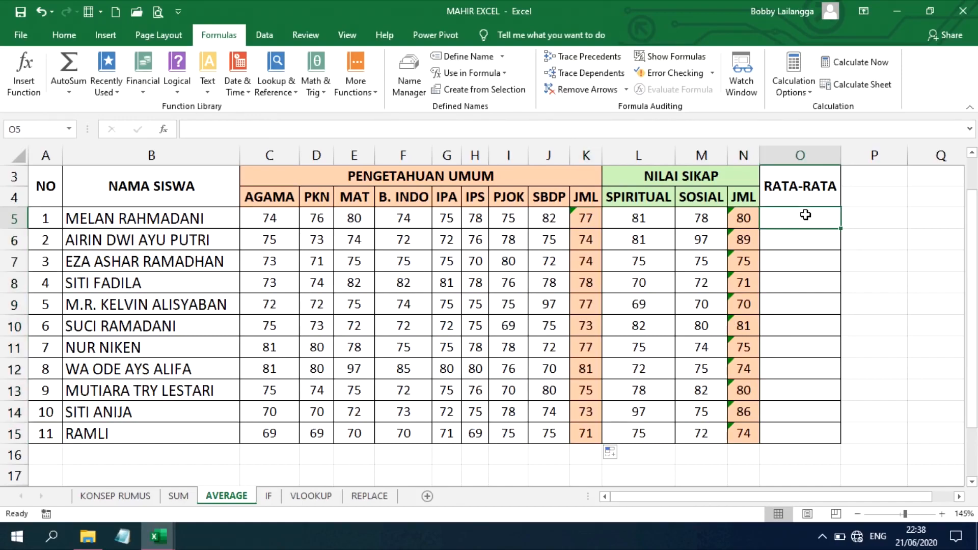
{"action": "scroll", "coordinate": [859, 261], "scroll_direction": "up", "scroll_amount": 1}
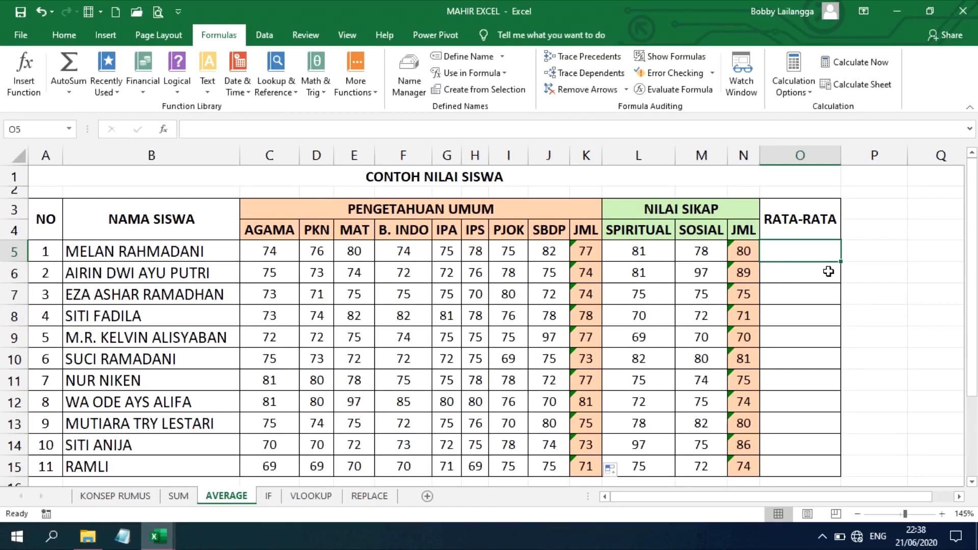
{"action": "type", "text": "=AVERE"}
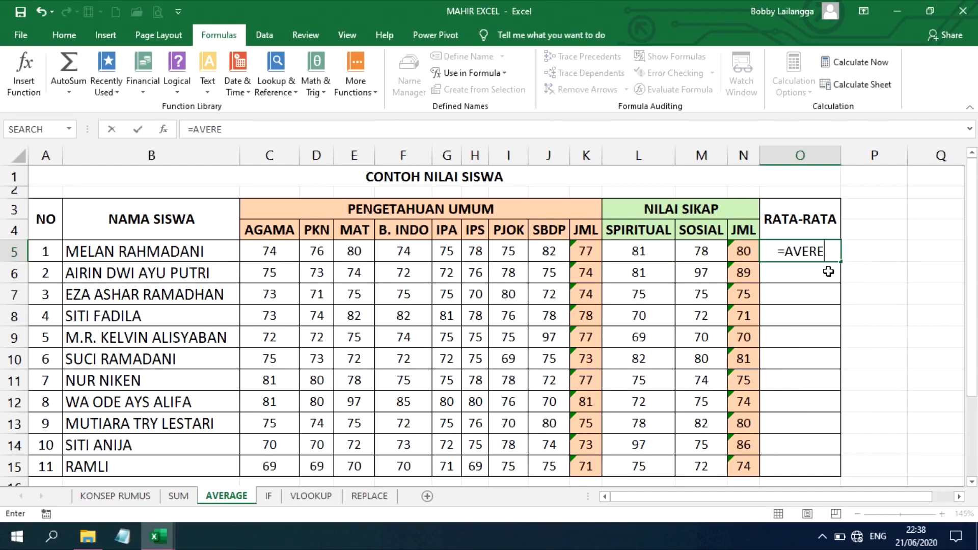
{"action": "key", "text": "BackSpace"}
{"action": "key", "text": "BackSpace"}
{"action": "key", "text": "BackSpace"}
{"action": "type", "text": "ERAGE("}
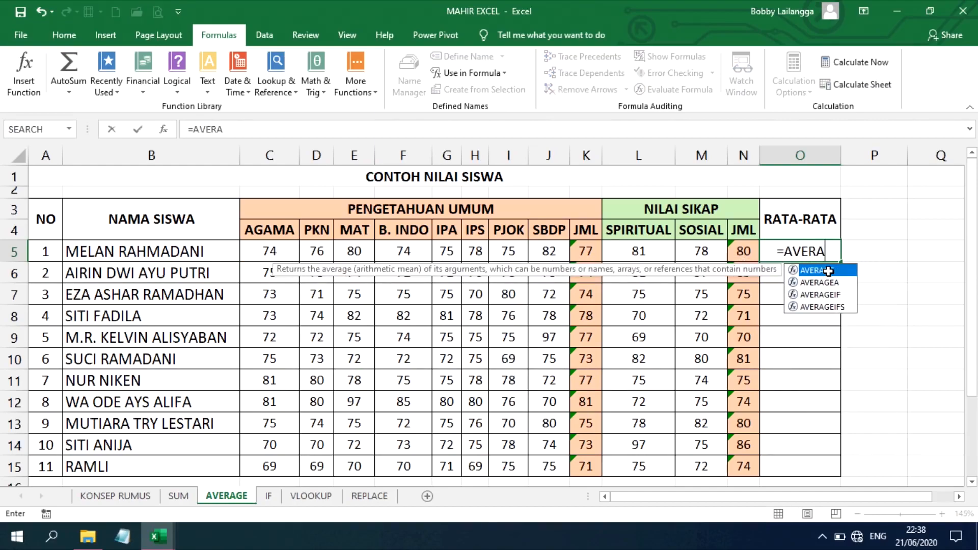
{"action": "left_click", "coordinate": [593, 251]}
{"action": "type", "text": ";"}
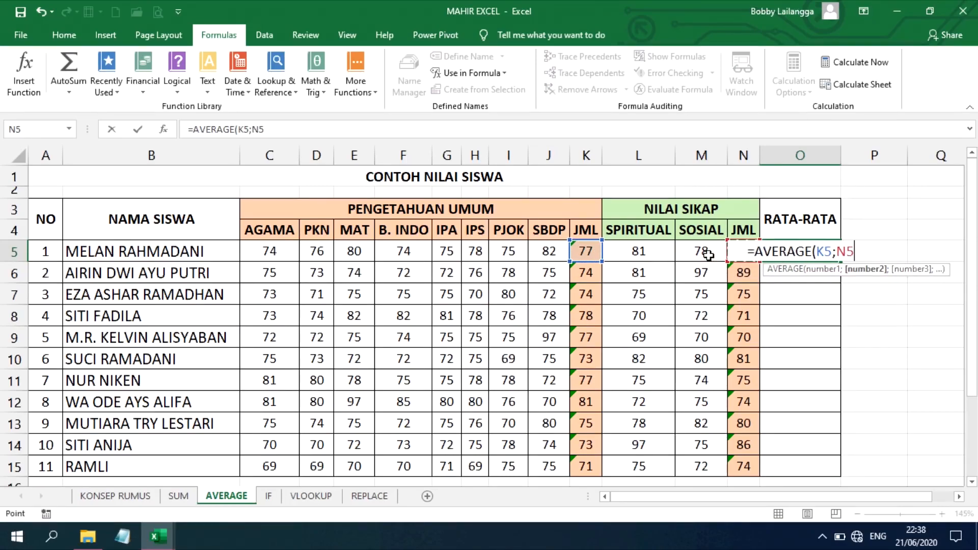
{"action": "key", "text": "Return"}
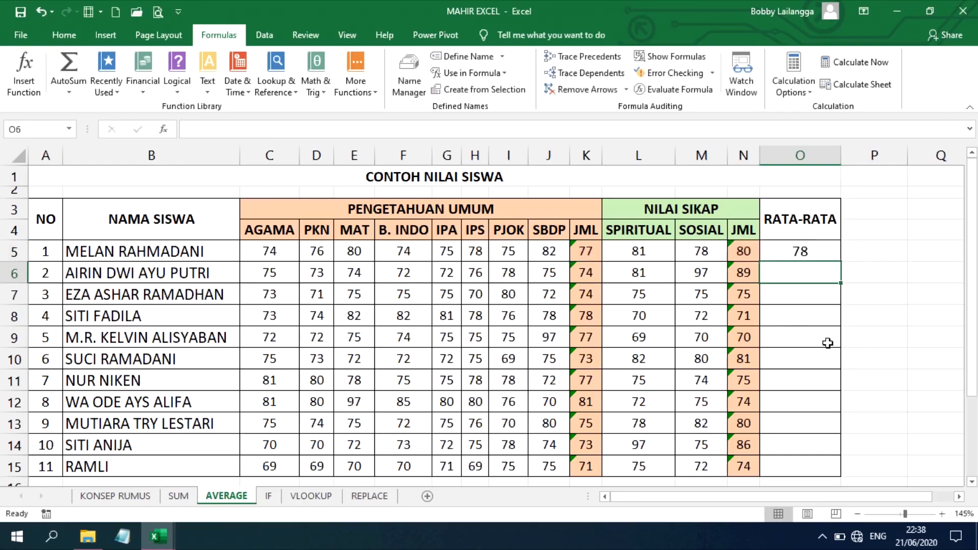
- Fill the RATA-RATA formula from O5 down to O15
{"action": "left_click", "coordinate": [816, 243]}
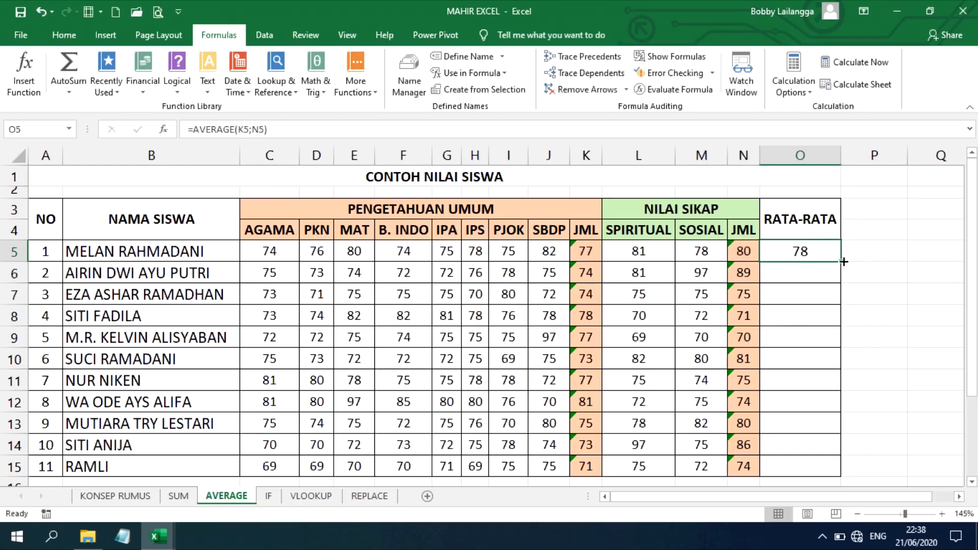
{"action": "left_click_drag", "start_coordinate": [843, 467], "coordinate": [844, 473]}
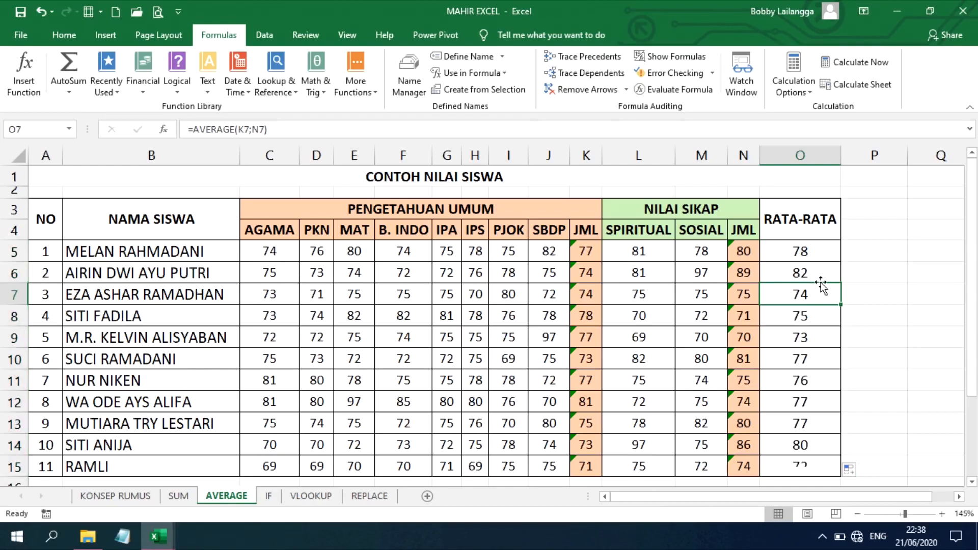
{"action": "left_click", "coordinate": [815, 255]}
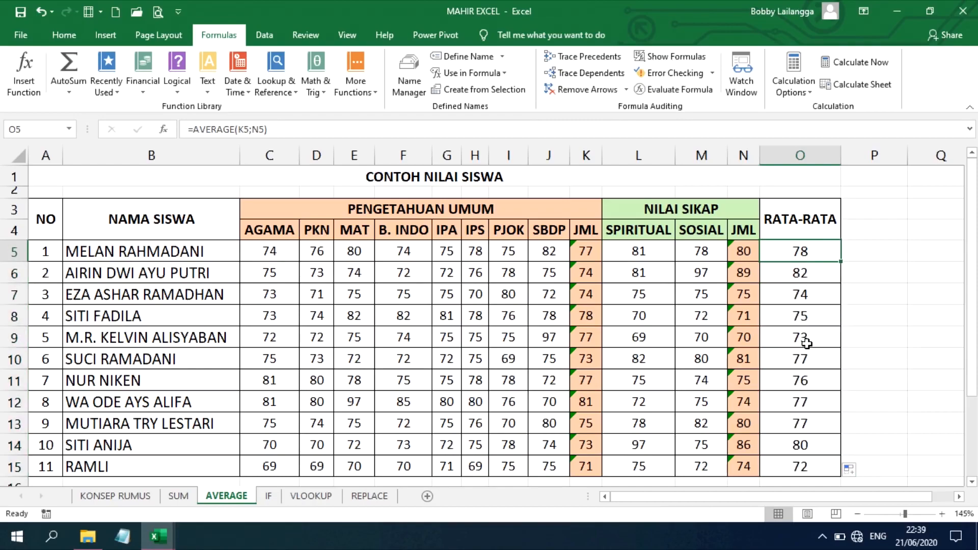
- On the IF sheet, average the first student's PENGETAHUAN UMUM scores in K5 with the formula =AVERAGE(C5:J5)
{"action": "left_click", "coordinate": [269, 495]}
{"action": "left_click", "coordinate": [844, 250]}
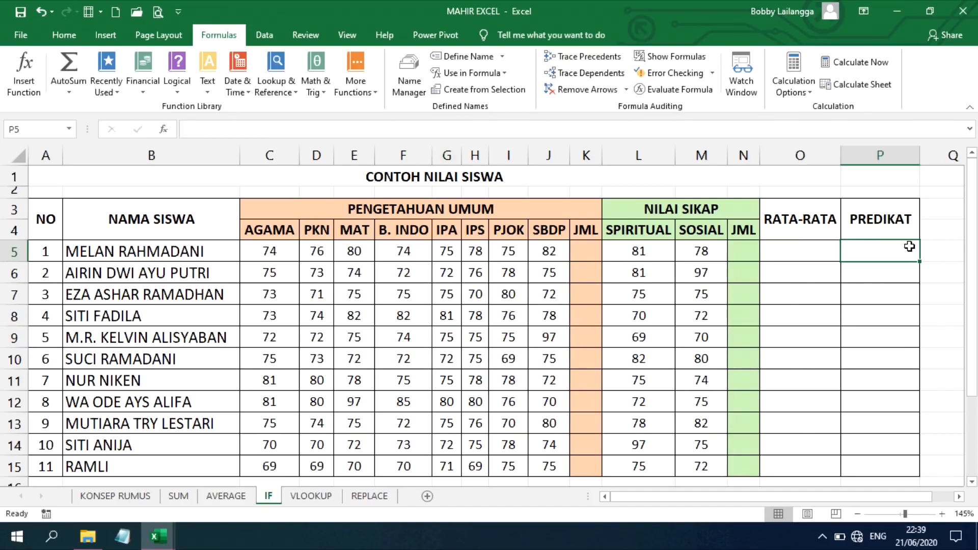
{"action": "left_click", "coordinate": [798, 249]}
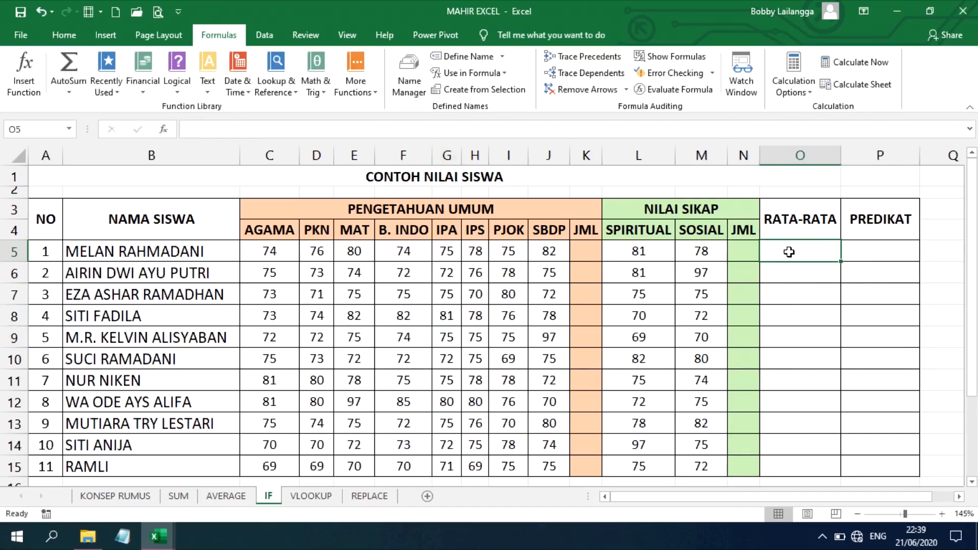
{"action": "left_click", "coordinate": [590, 249]}
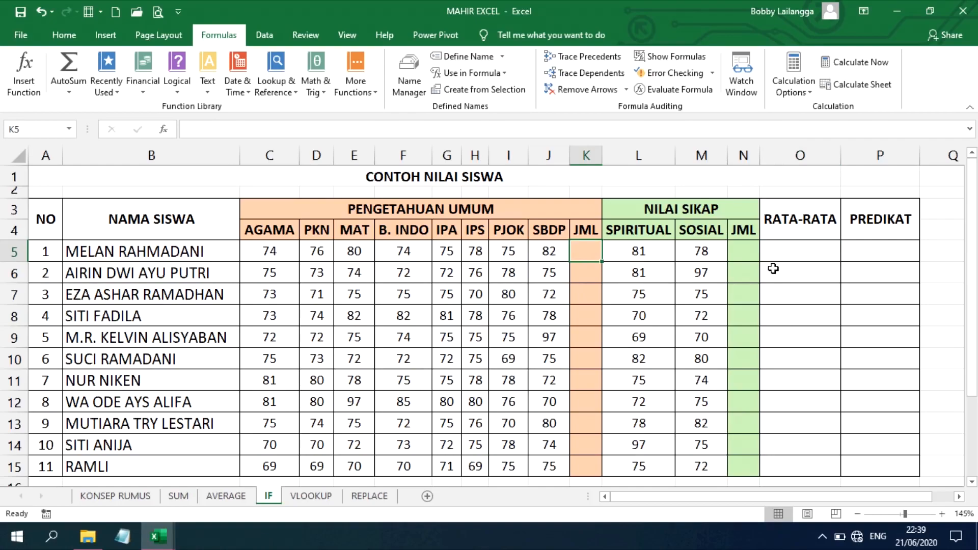
{"action": "left_click", "coordinate": [833, 250]}
{"action": "left_click", "coordinate": [898, 253]}
{"action": "left_click", "coordinate": [808, 253]}
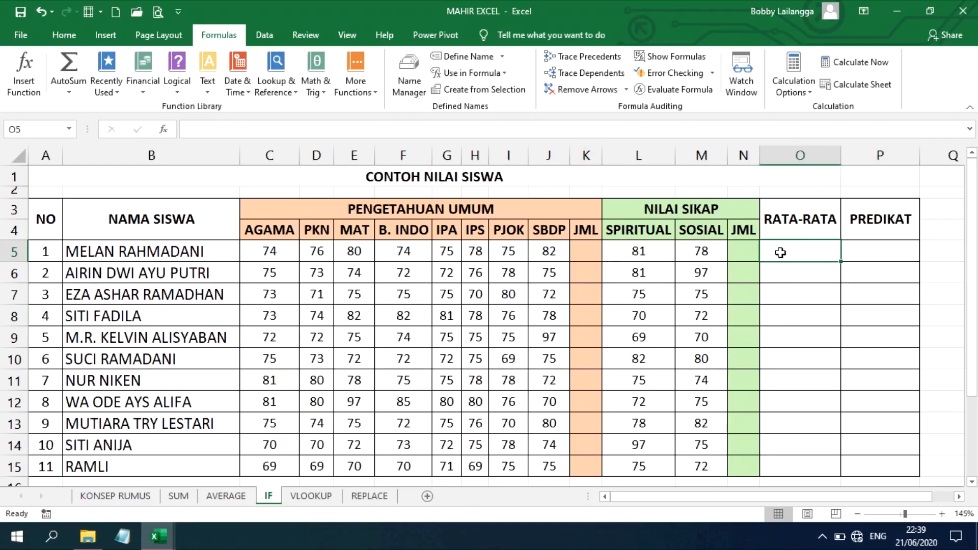
{"action": "left_click", "coordinate": [584, 249]}
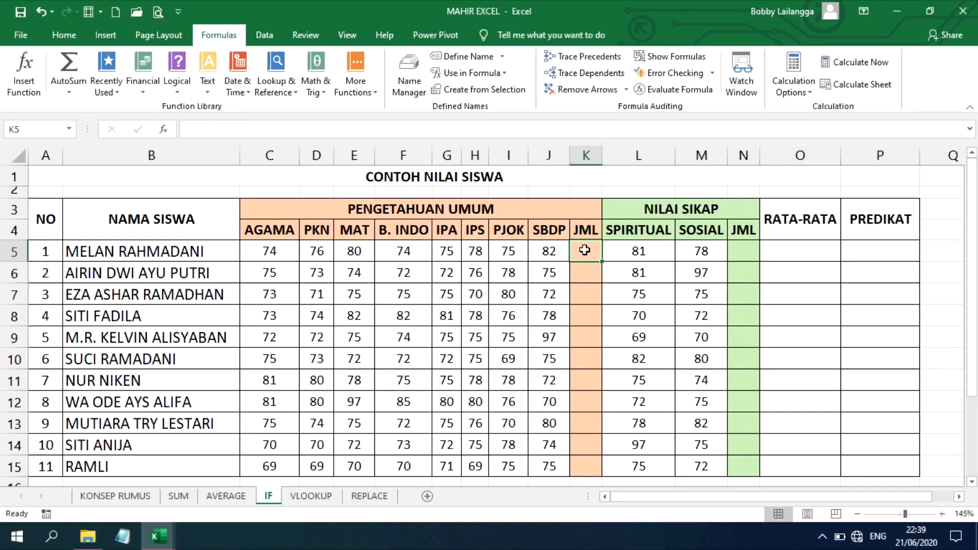
{"action": "type", "text": "=AVERAGE("}
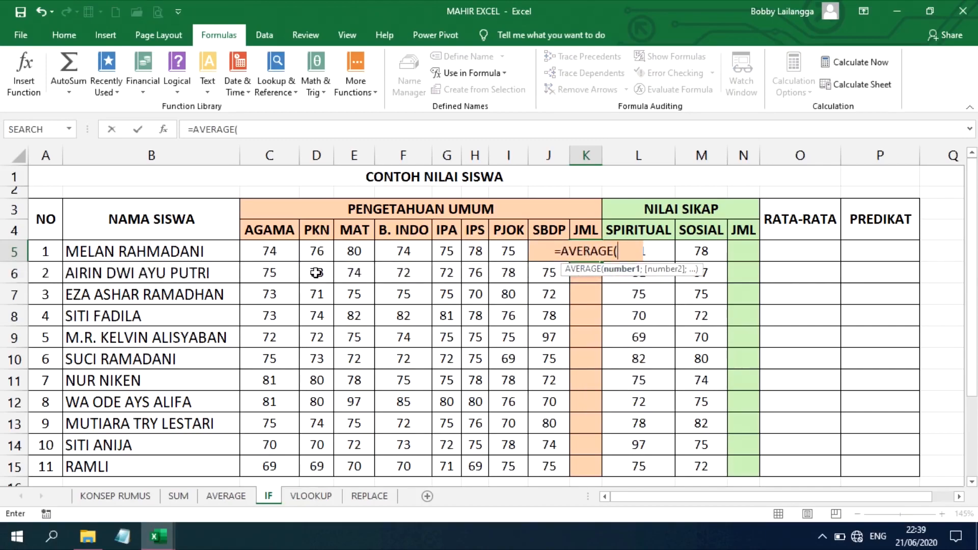
{"action": "left_click_drag", "start_coordinate": [266, 255], "coordinate": [543, 250]}
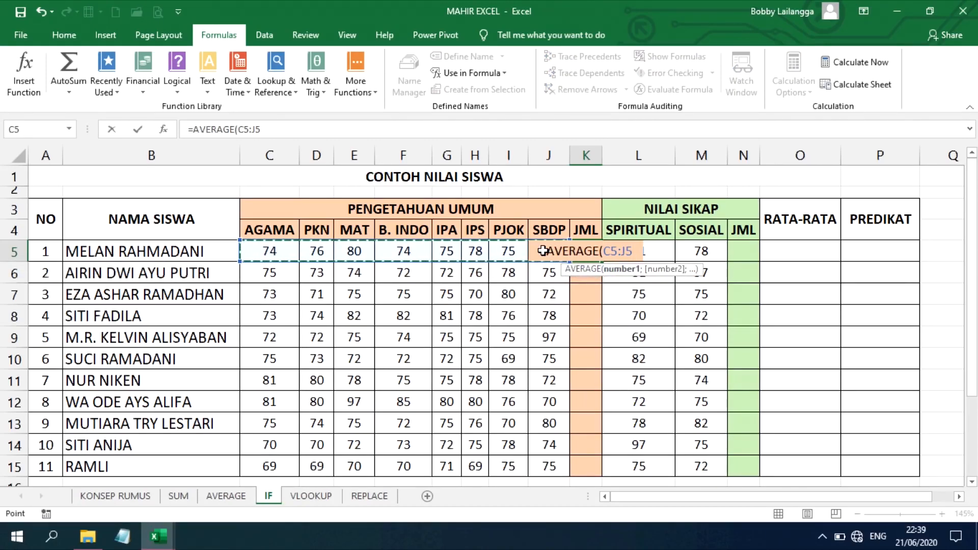
{"action": "type", "text": ")"}
{"action": "key", "text": "Tab"}
- Average the first student's SPIRITUAL and SOSIAL scores in N5 with the formula =AVERAGE(L5:M5)
{"action": "left_click", "coordinate": [743, 256]}
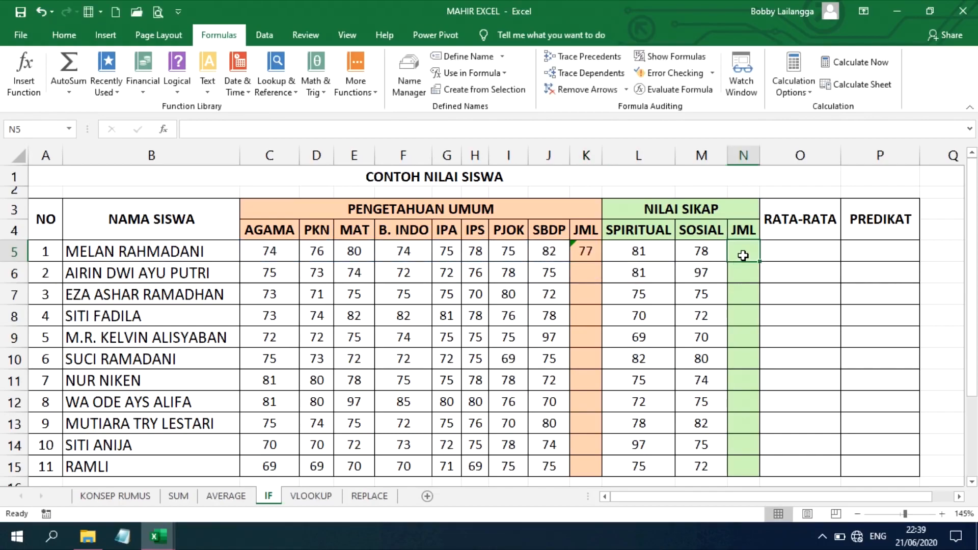
{"action": "type", "text": "=AVE"}
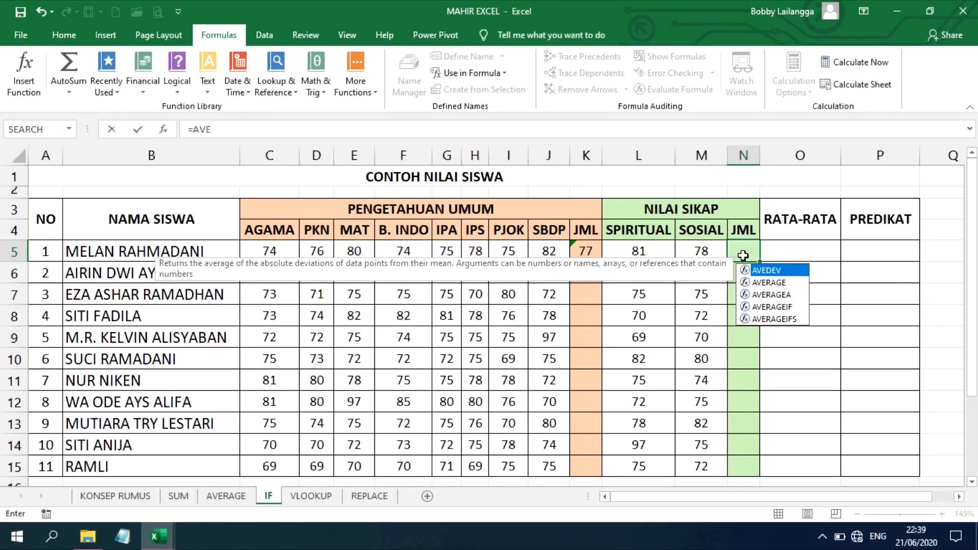
{"action": "type", "text": "RAGE("}
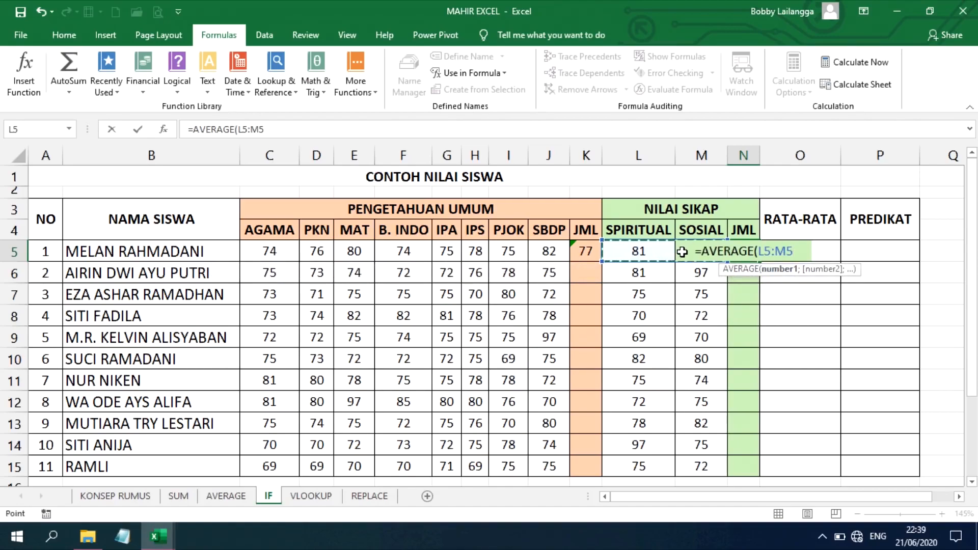
{"action": "type", "text": ")"}
{"action": "key", "text": "Return"}
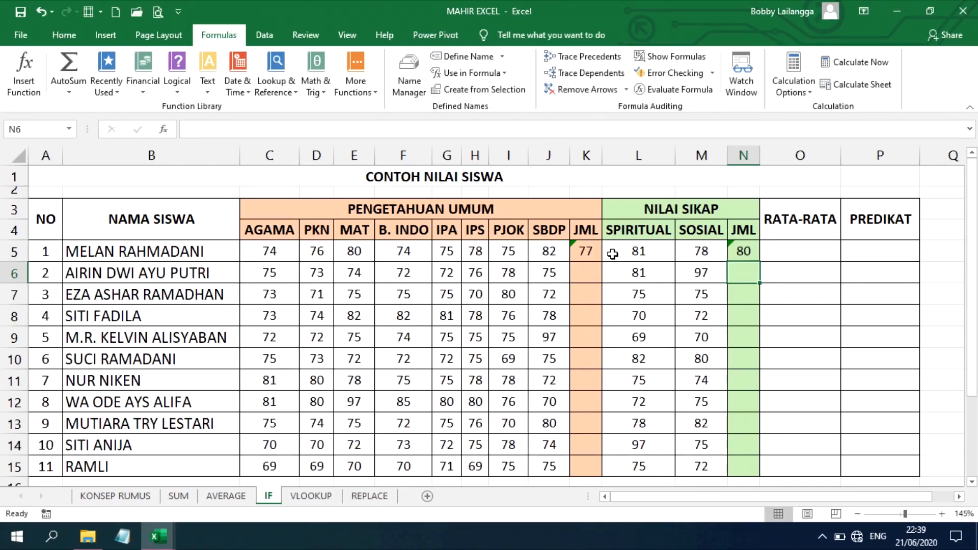
- Fill the PENGETAHUAN UMUM average formula from K5 down to K15
{"action": "left_click", "coordinate": [590, 252]}
{"action": "left_click_drag", "start_coordinate": [604, 479], "coordinate": [604, 480]}
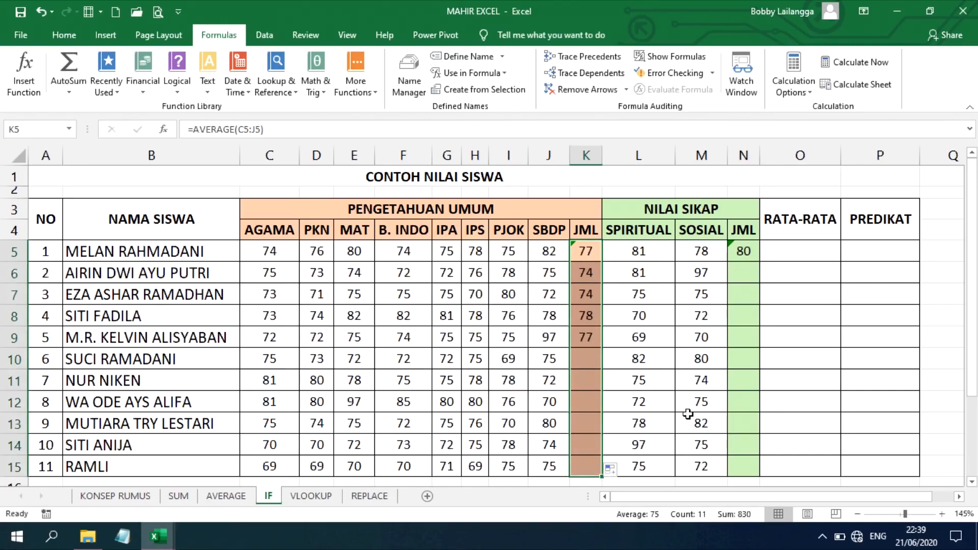
- Fill the NILAI SIKAP average formula from N5 down to N15
{"action": "left_click", "coordinate": [750, 252]}
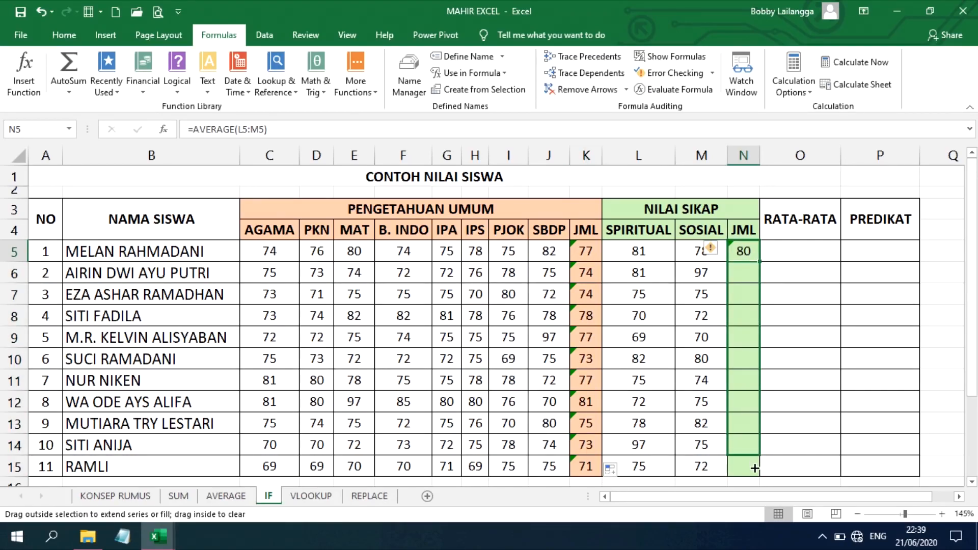
{"action": "left_click_drag", "start_coordinate": [754, 467], "coordinate": [754, 467]}
- Average the first student's two JML values in O5 with the formula =AVERAGE(K5;N5) and fill it down to O15
{"action": "left_click", "coordinate": [816, 253]}
{"action": "type", "text": "="}
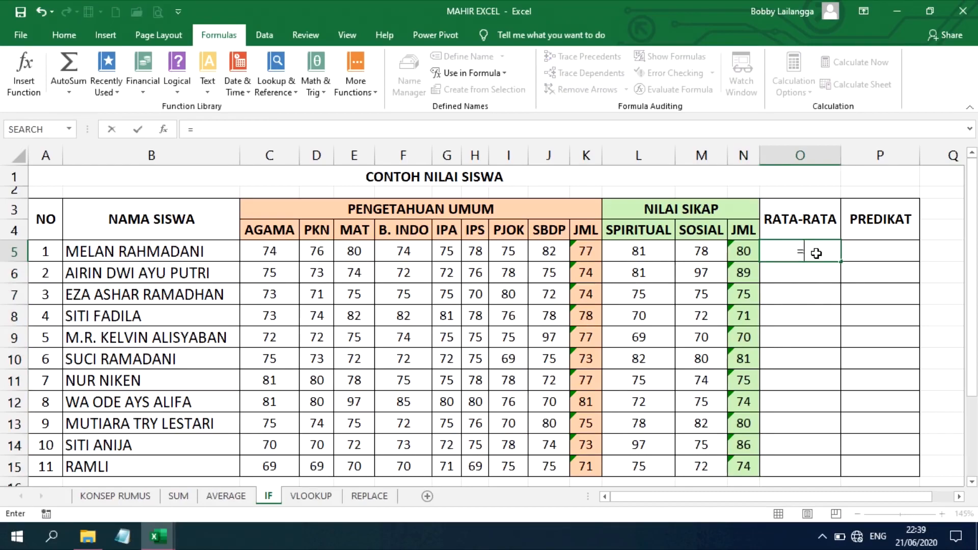
{"action": "type", "text": "AVERAGE"}
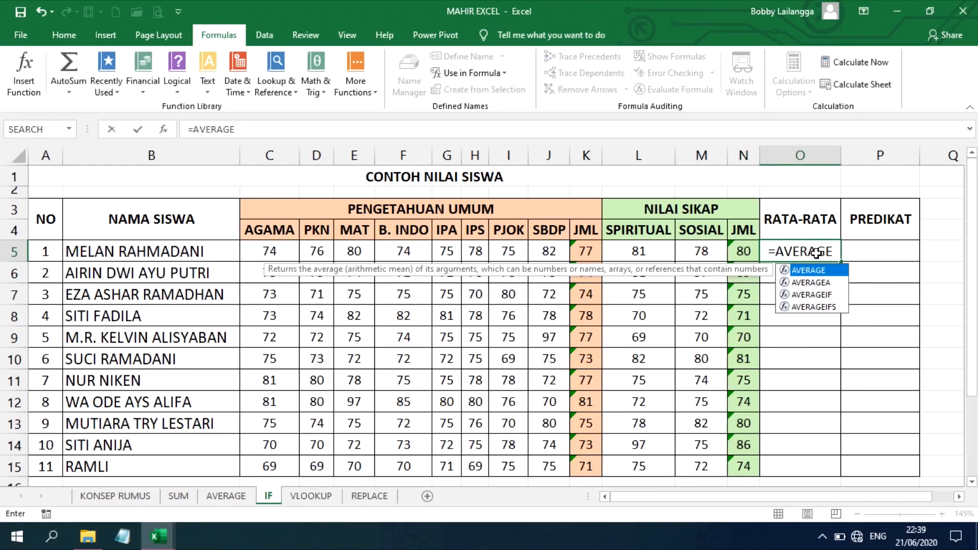
{"action": "type", "text": "("}
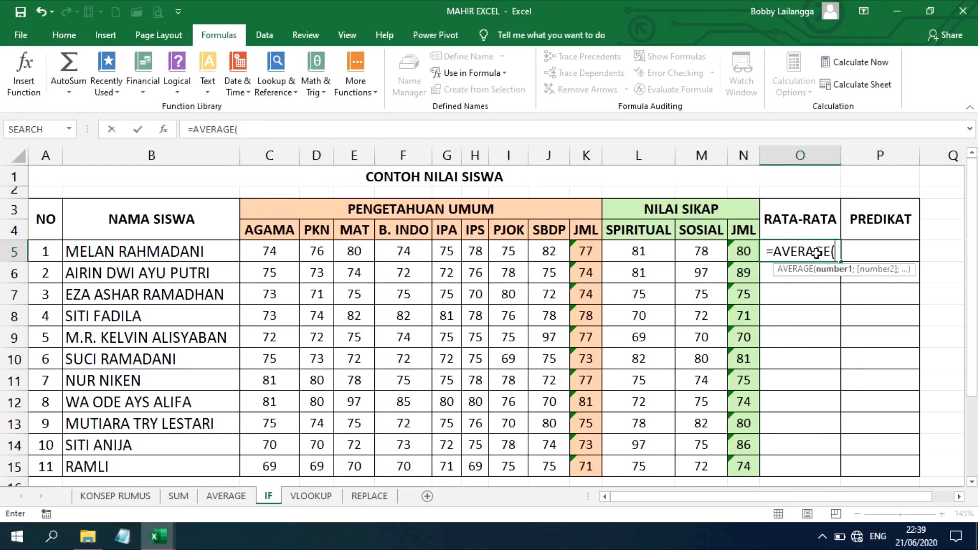
{"action": "left_click", "coordinate": [588, 252]}
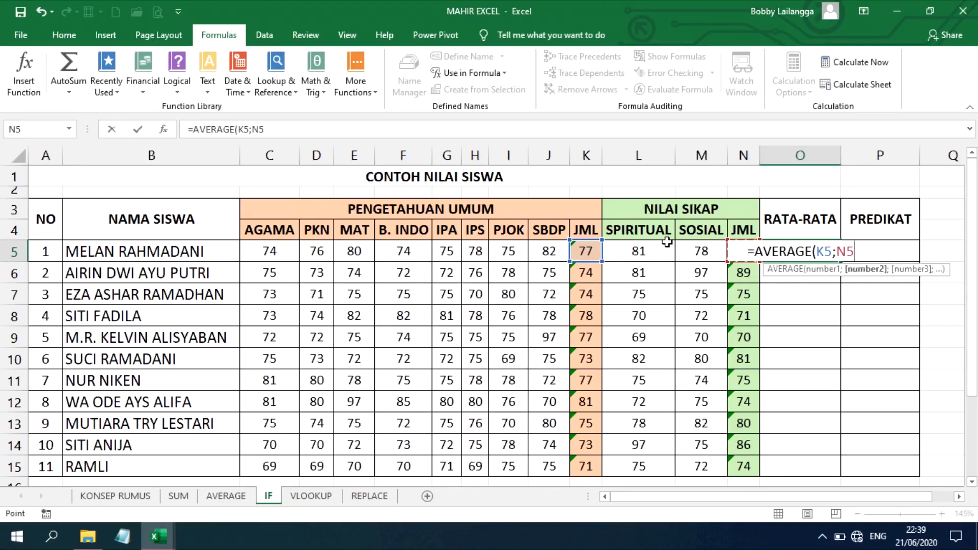
{"action": "type", "text": ")"}
{"action": "key", "text": "Return"}
{"action": "left_click", "coordinate": [815, 246]}
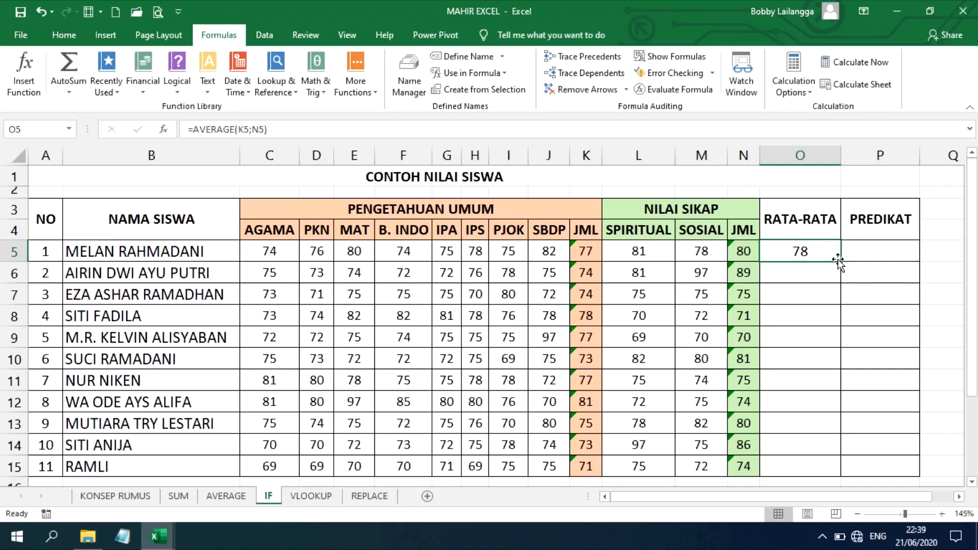
{"action": "left_click_drag", "start_coordinate": [841, 261], "coordinate": [841, 473]}
{"action": "left_click", "coordinate": [887, 253]}
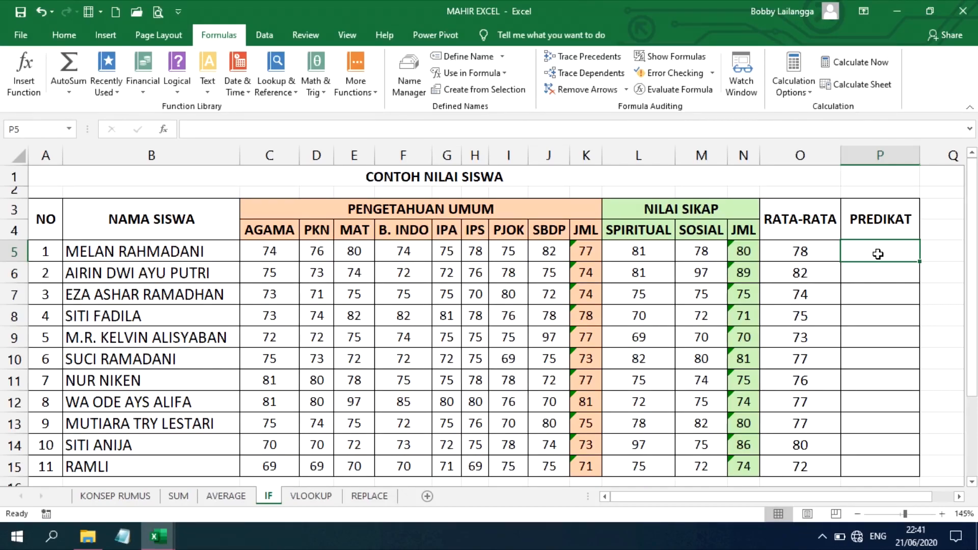
{"action": "key", "text": "Left"}
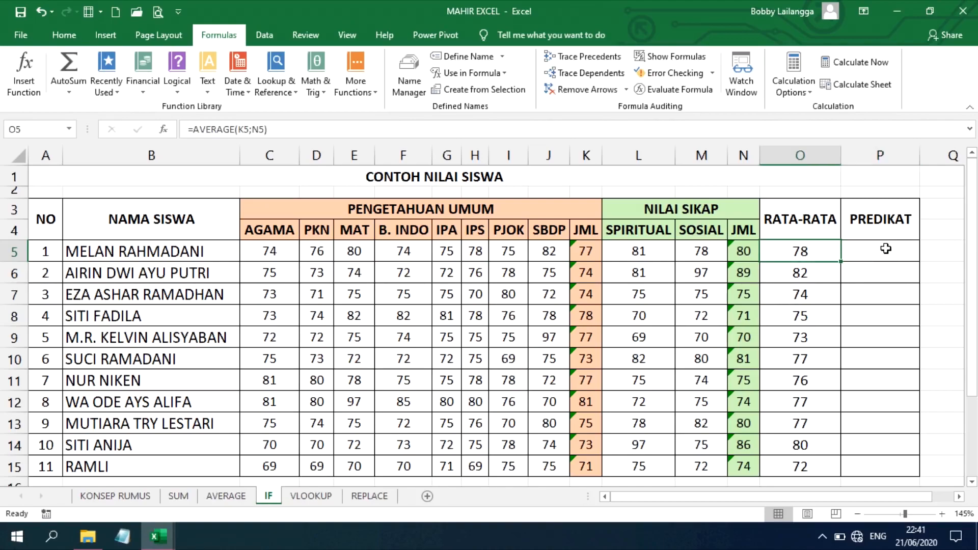
{"action": "key", "text": "Right"}
{"action": "left_click", "coordinate": [817, 247]}
- Begin an IF formula in the first student's PREDIKAT cell P5 with the logical test O5<80
{"action": "left_click", "coordinate": [864, 252]}
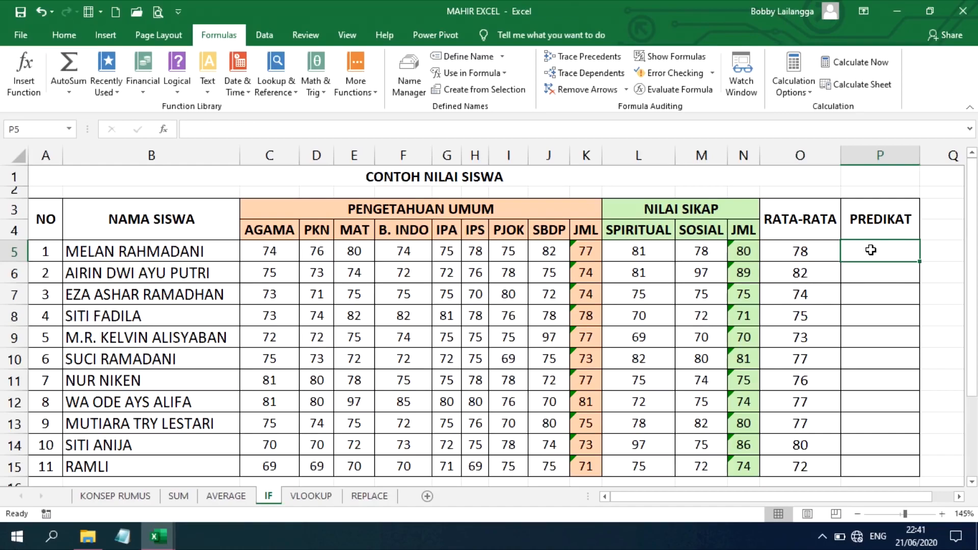
{"action": "type", "text": "=IF"}
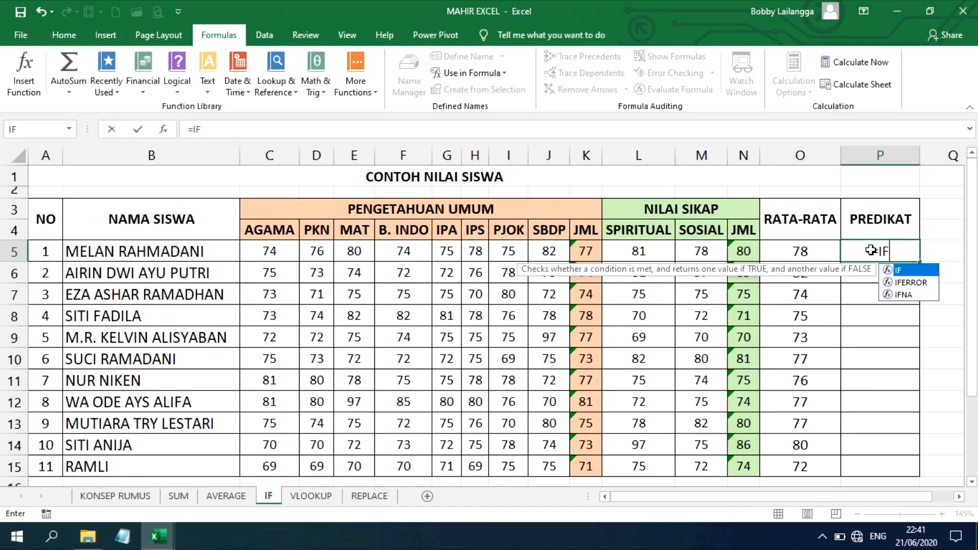
{"action": "type", "text": "("}
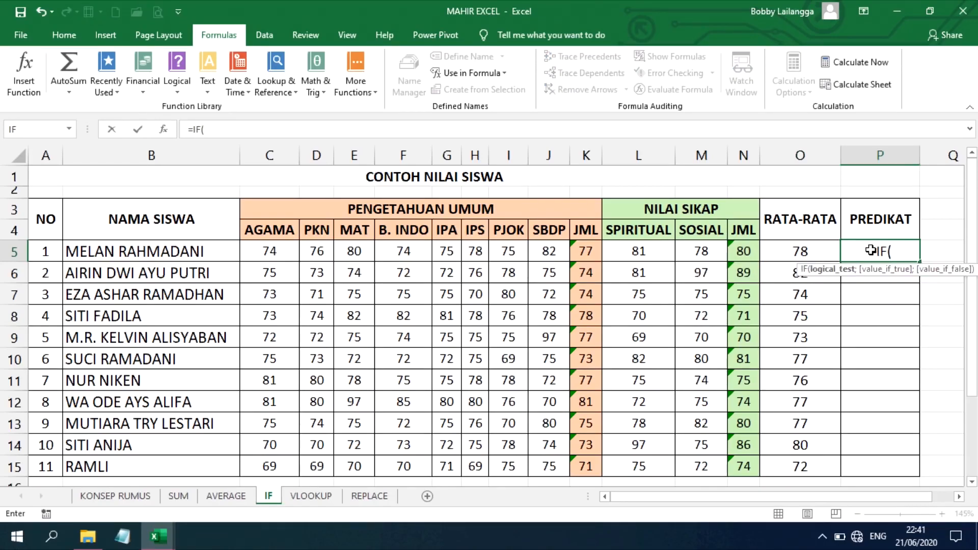
{"action": "left_click", "coordinate": [803, 249]}
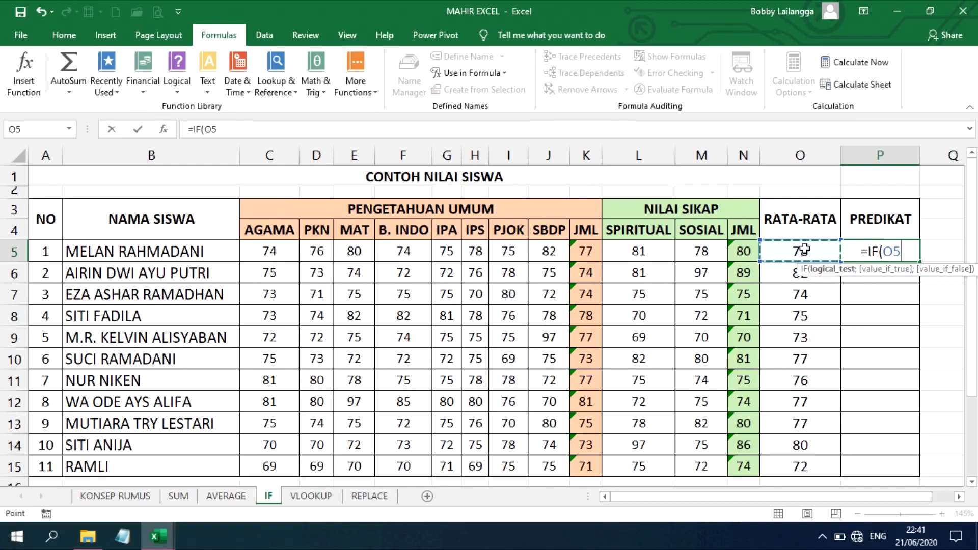
{"action": "type", "text": "<"}
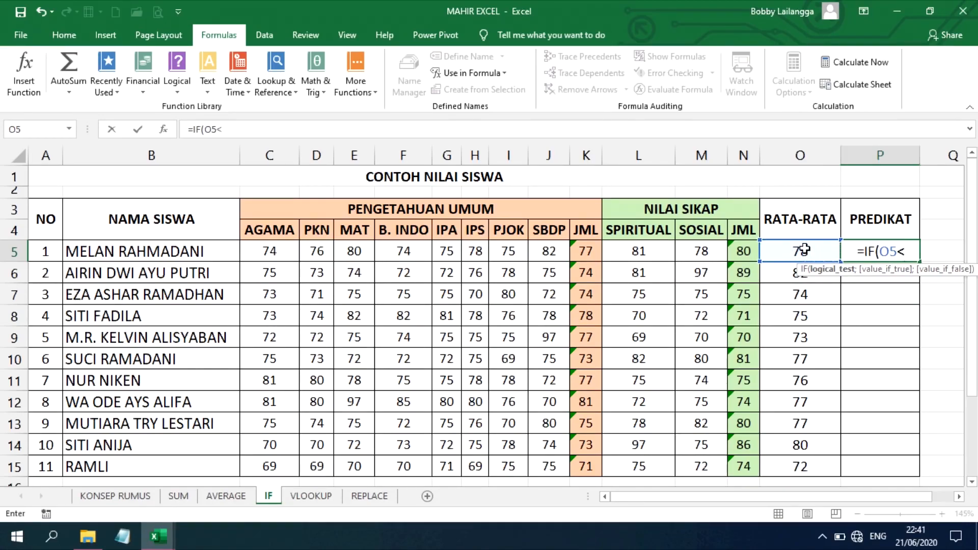
{"action": "type", "text": "80"}
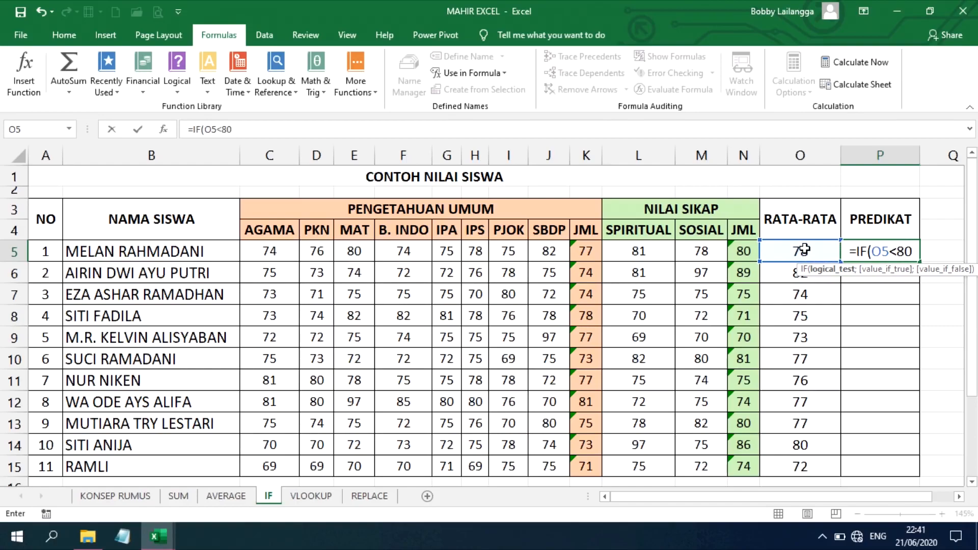
{"action": "type", "text": ";"}
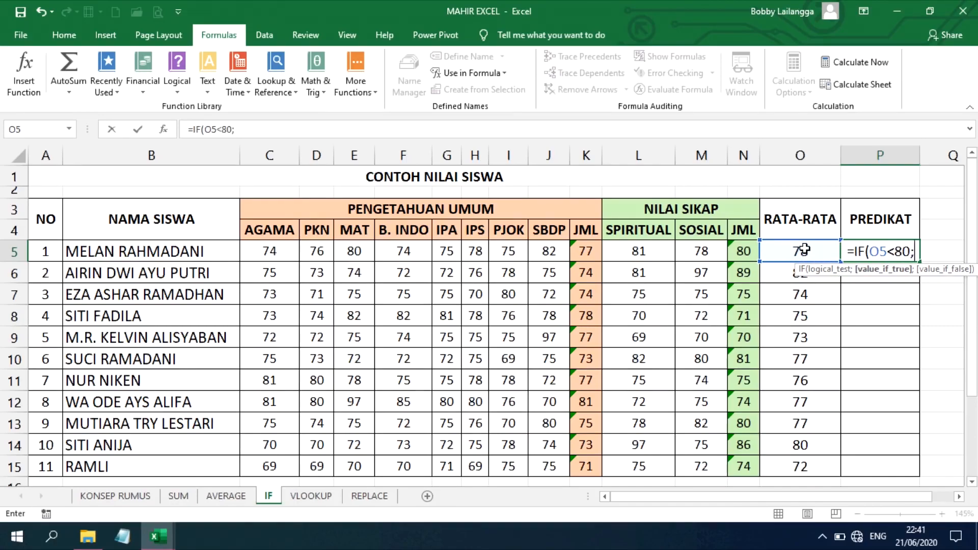
- Complete the P5 formula with "TIDAK LULUS" as the true value and "LULUS" as the false value
{"action": "type", "text": "\""}
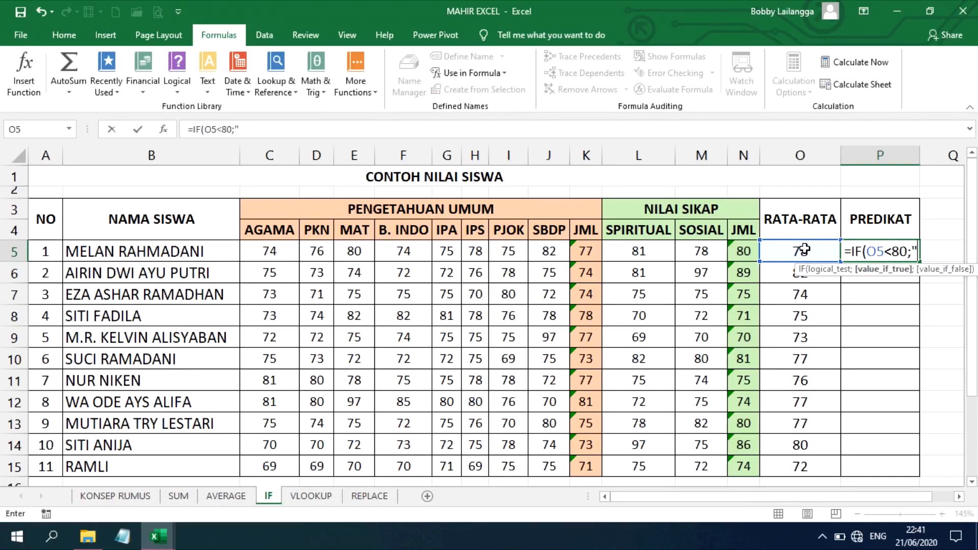
{"action": "type", "text": "TIDAK LULUS"}
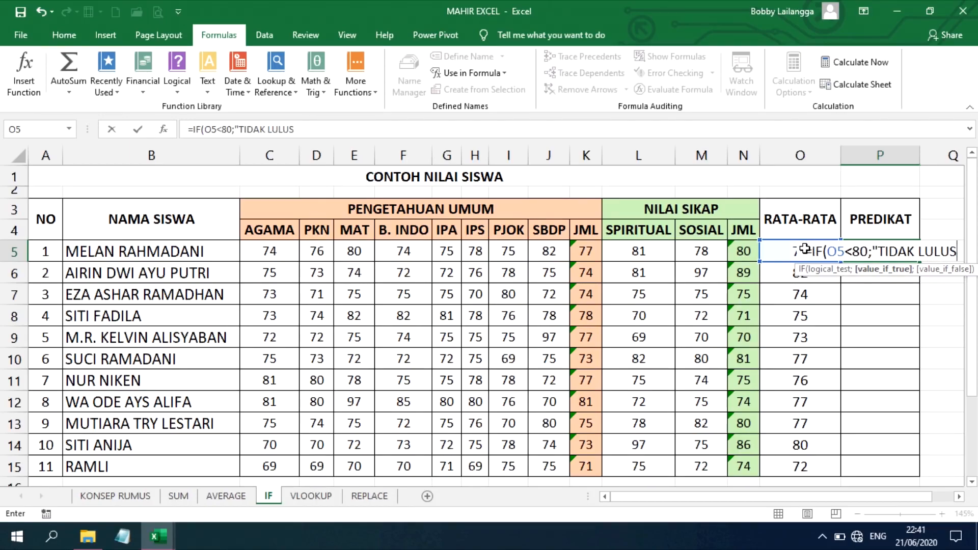
{"action": "type", "text": "\";"}
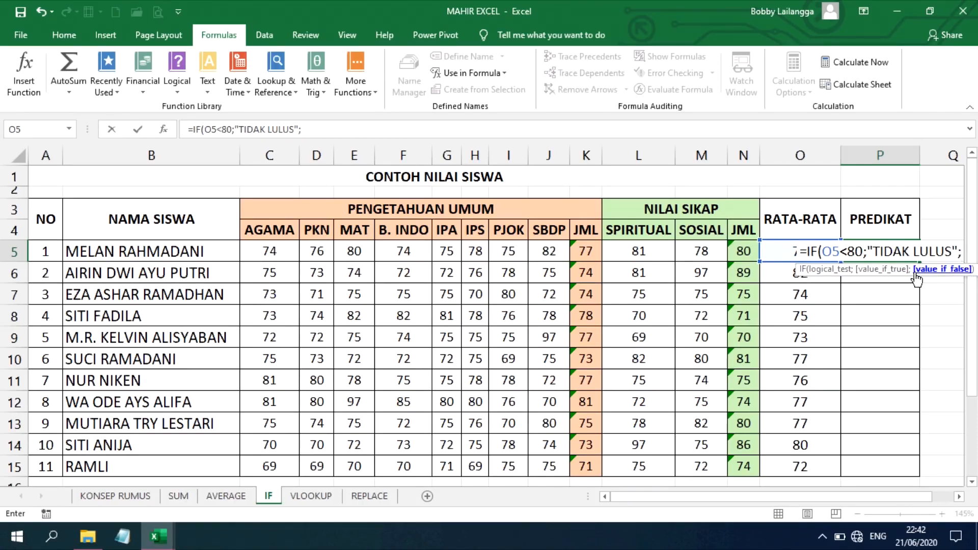
{"action": "type", "text": "\""}
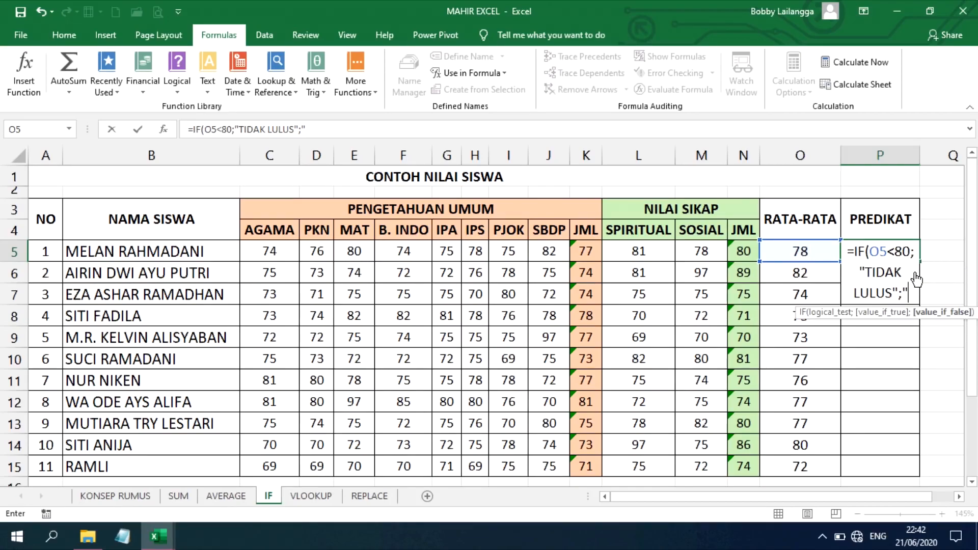
{"action": "type", "text": "LULUS"}
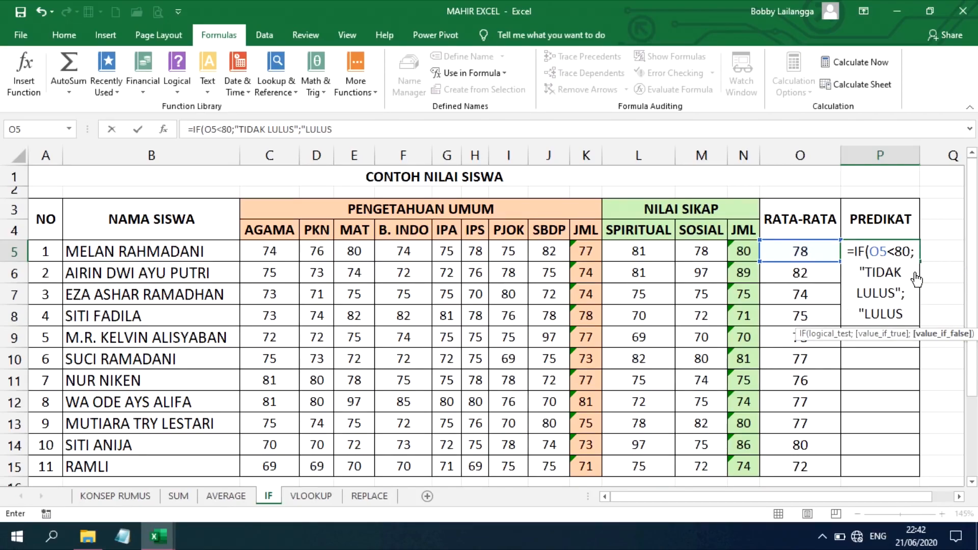
{"action": "type", "text": "\")"}
{"action": "key", "text": "Return"}
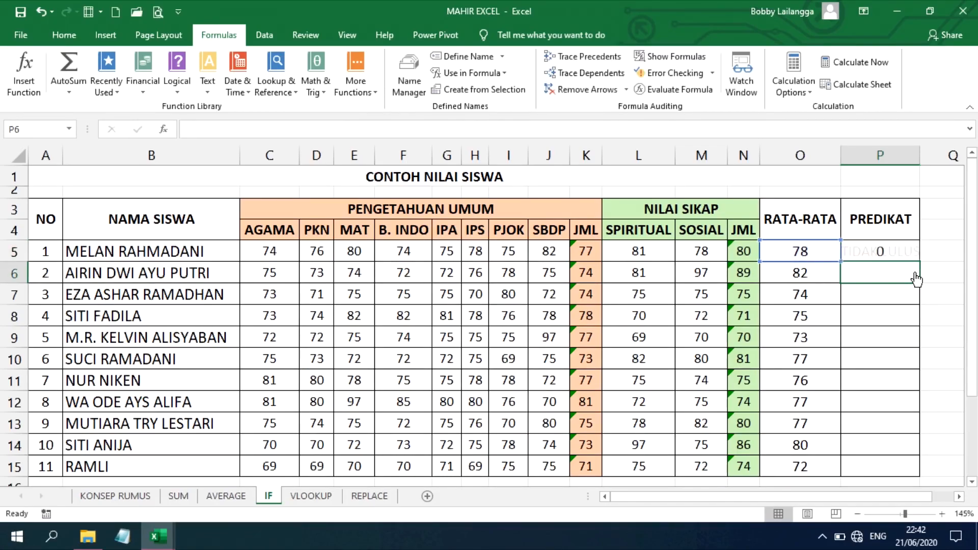
- Fill the PREDIKAT formula from P5 down to P15
{"action": "left_click", "coordinate": [889, 251]}
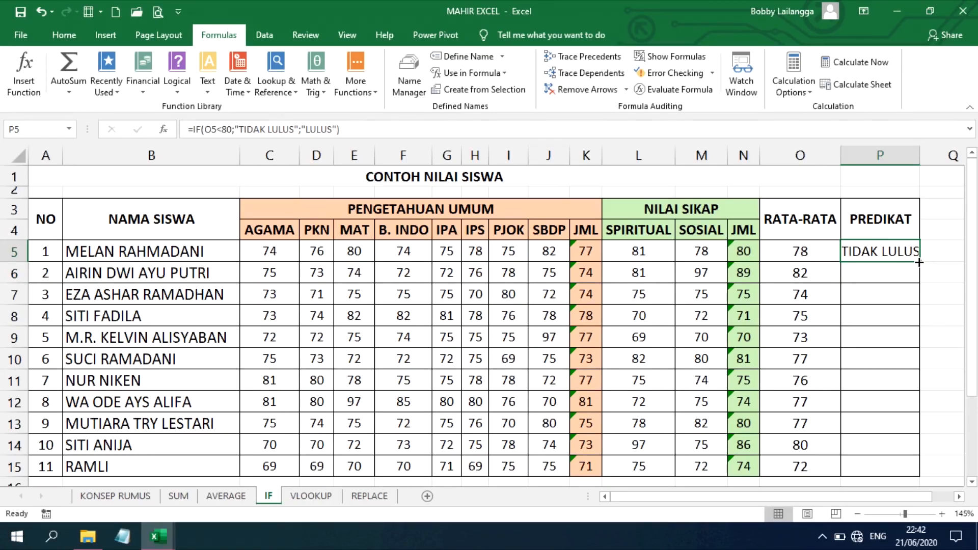
{"action": "left_click_drag", "start_coordinate": [919, 262], "coordinate": [928, 468]}
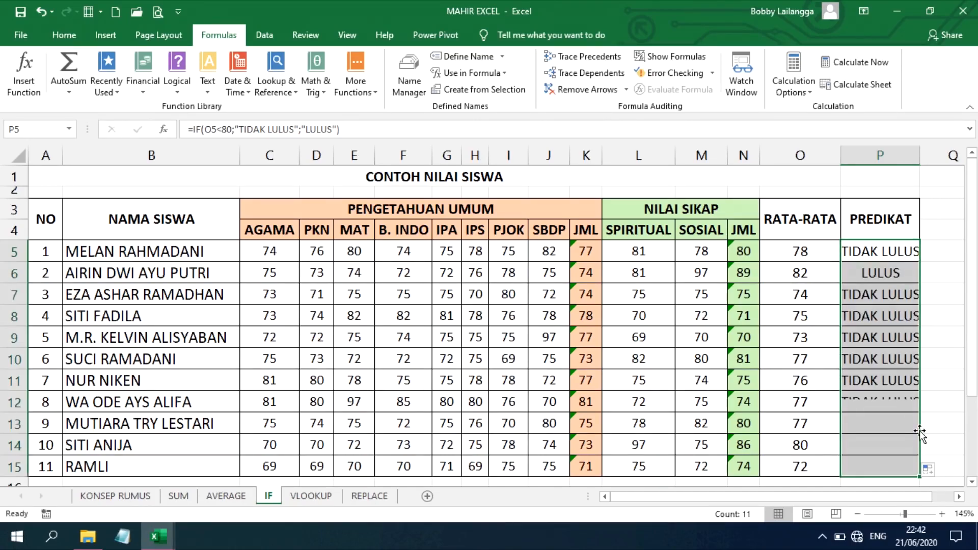
{"action": "left_click", "coordinate": [882, 269]}
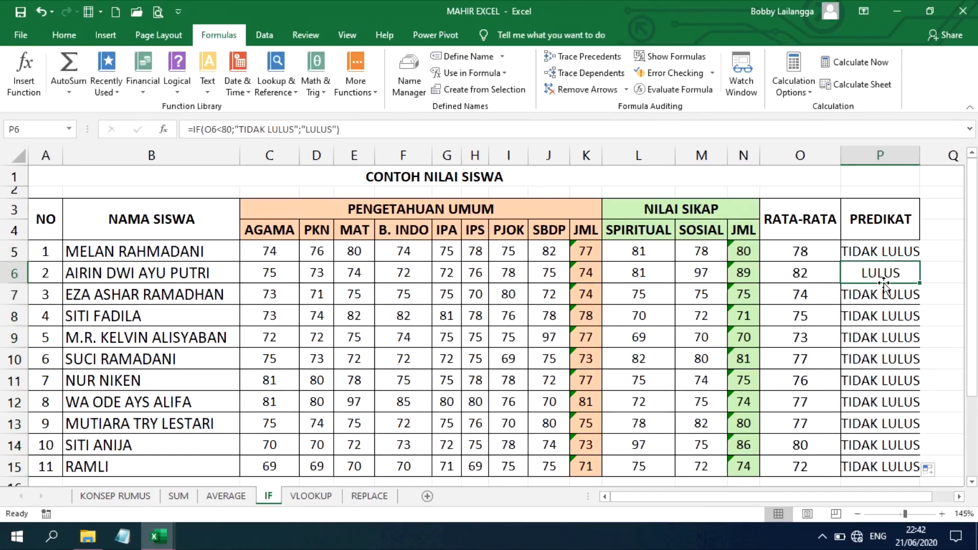
{"action": "left_click", "coordinate": [774, 278]}
{"action": "left_click", "coordinate": [871, 276]}
{"action": "left_click", "coordinate": [804, 274]}
{"action": "left_click", "coordinate": [861, 275]}
- Switch to the VLOOKUP sheet and look over the blank cells E15 to E23 beside the NISN to ALAMAT labels
{"action": "left_click", "coordinate": [310, 496]}
{"action": "left_click", "coordinate": [456, 403]}
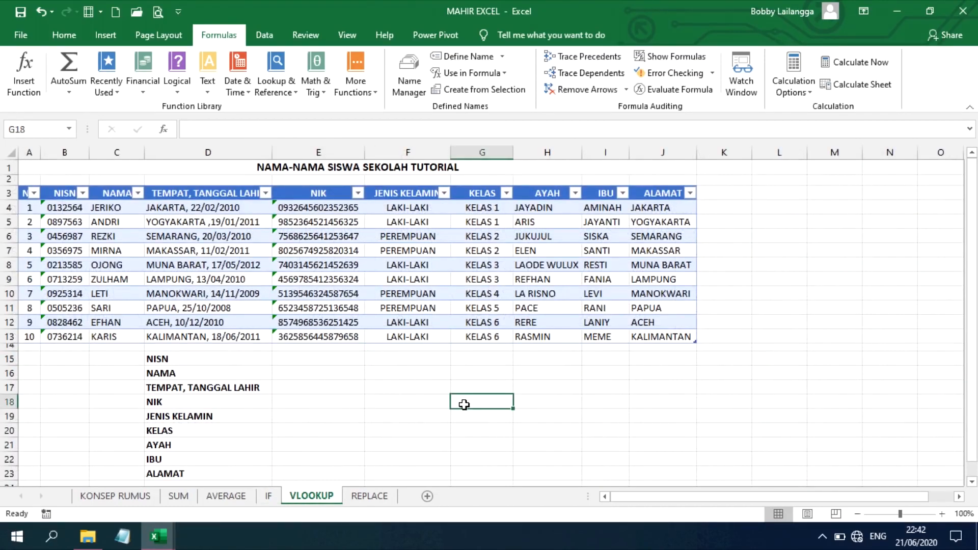
{"action": "left_click", "coordinate": [304, 359]}
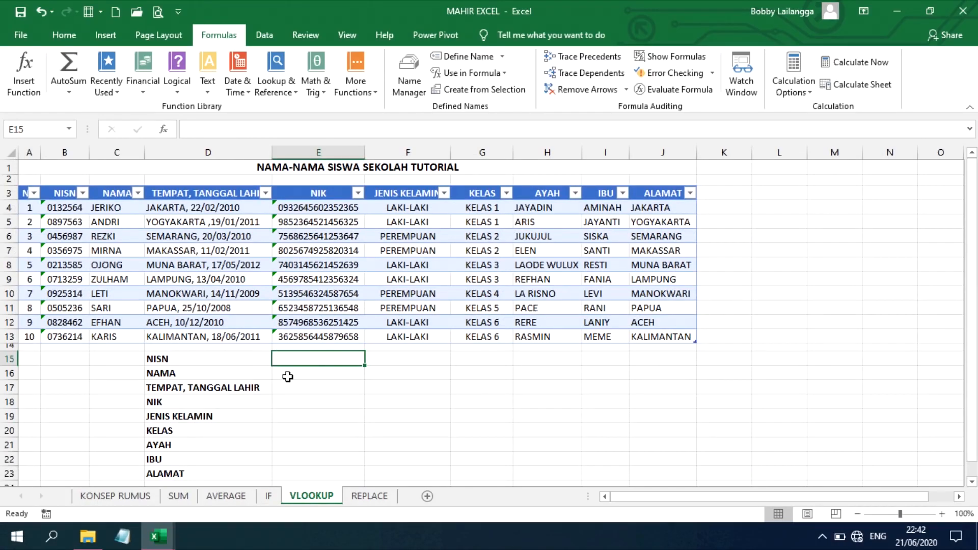
{"action": "left_click", "coordinate": [286, 476]}
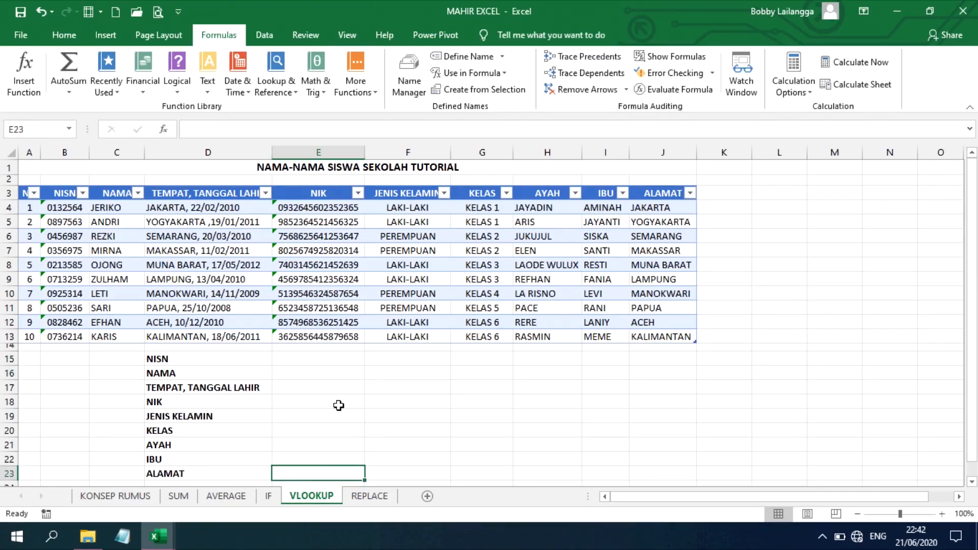
- Begin a VLOOKUP formula in the NAMA cell E16 with the NISN cell as absolute lookup value $E$15
{"action": "left_click", "coordinate": [315, 372]}
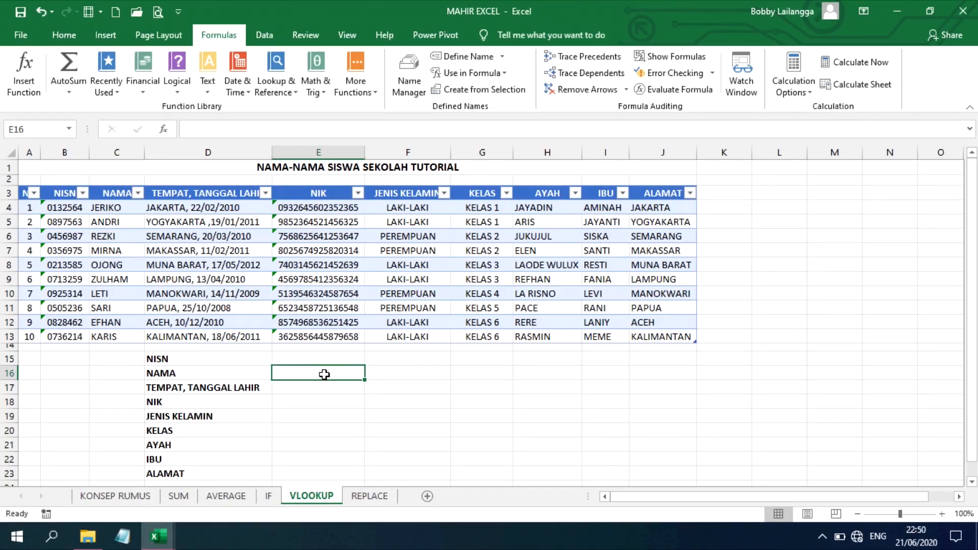
{"action": "type", "text": "="}
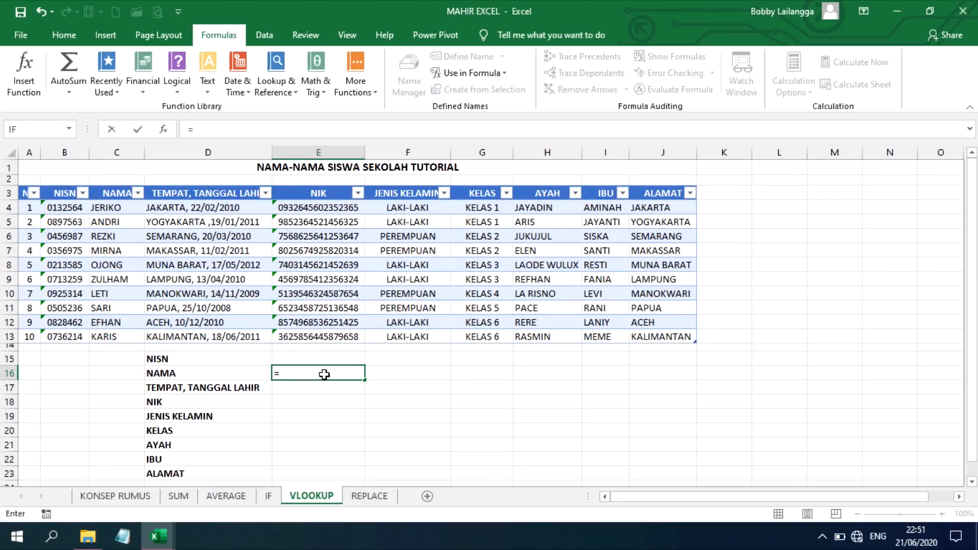
{"action": "type", "text": "VLOOK"}
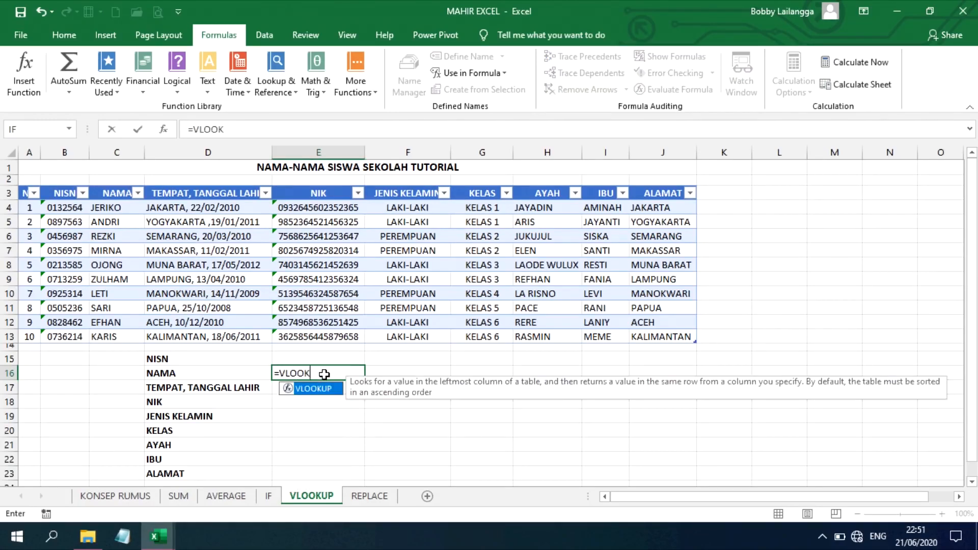
{"action": "type", "text": "UP("}
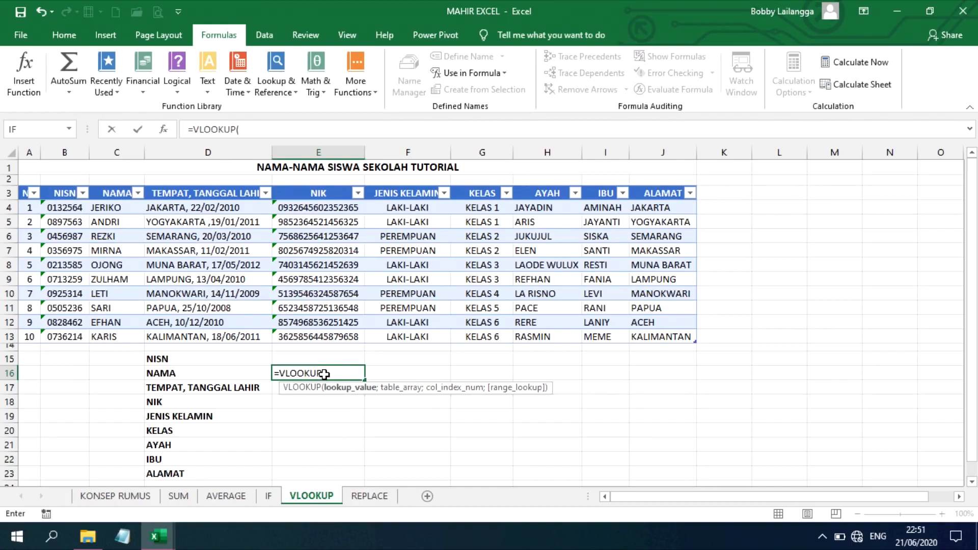
{"action": "left_click", "coordinate": [328, 359]}
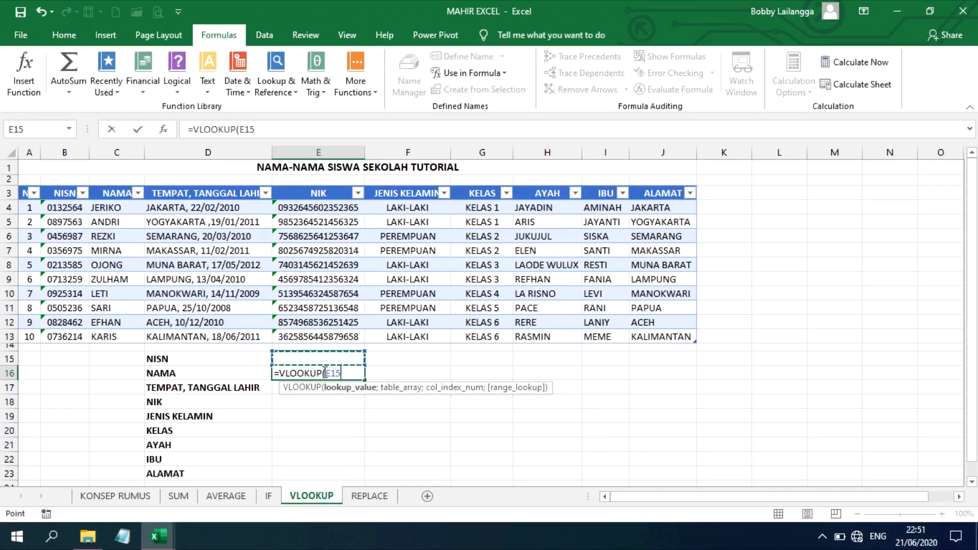
{"action": "left_click", "coordinate": [325, 373]}
{"action": "type", "text": "$"}
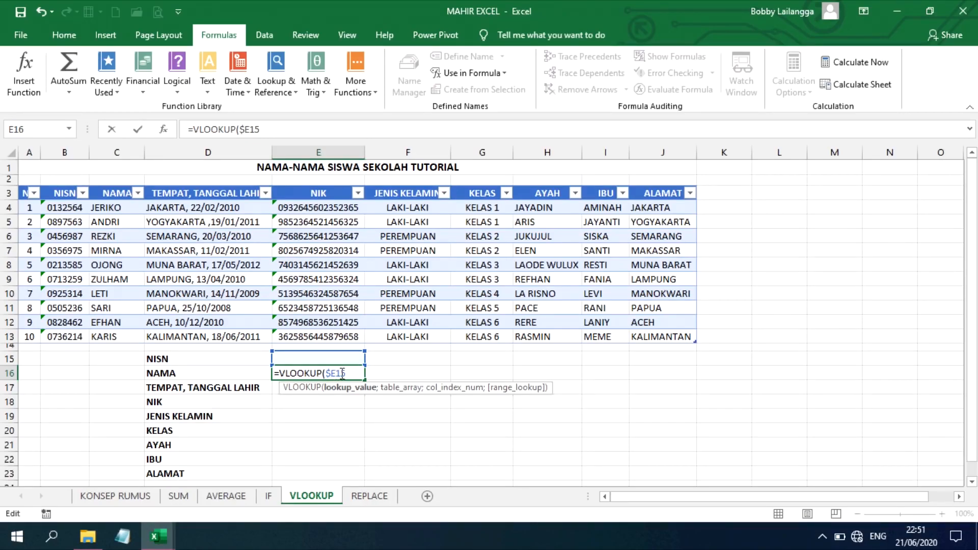
{"action": "key", "text": "Right"}
{"action": "type", "text": "$"}
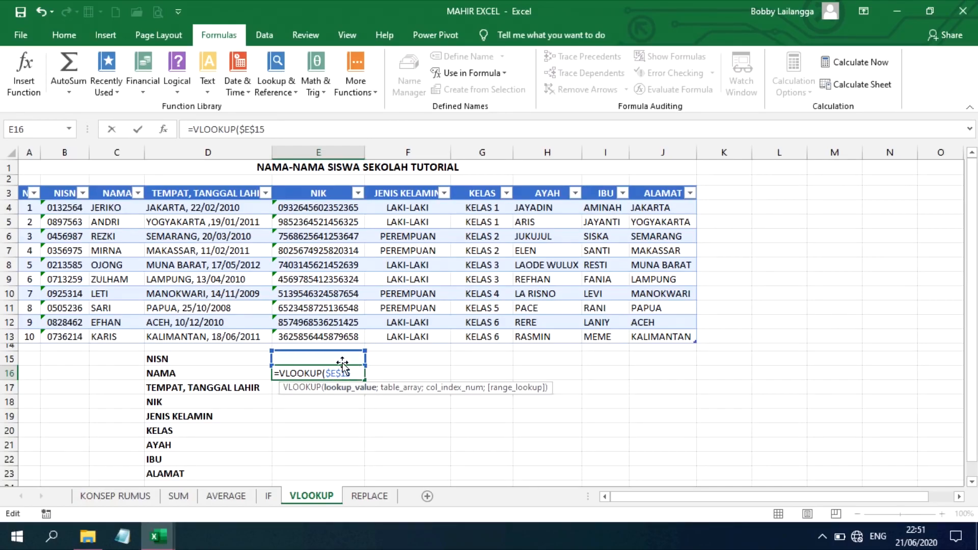
{"action": "type", "text": ";"}
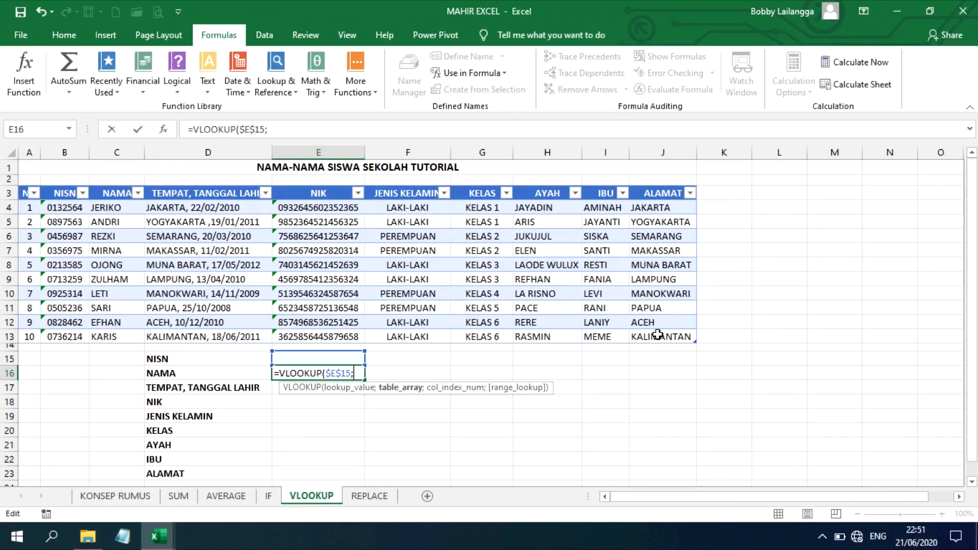
- Complete the E16 VLOOKUP with table $B$4:$J$13, column index 2 and an empty match argument, and fill it down to E23
{"action": "type", "text": "$B$4:"}
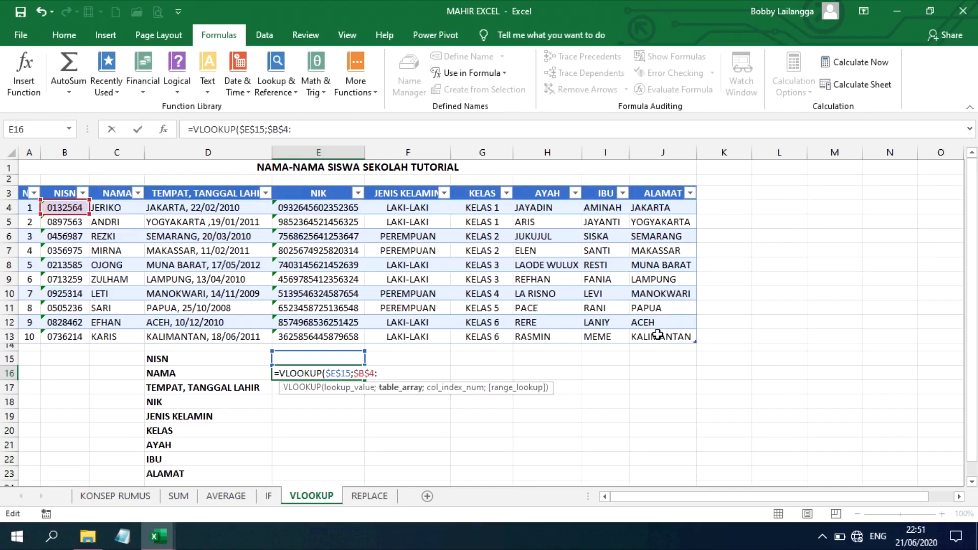
{"action": "type", "text": "$J$13"}
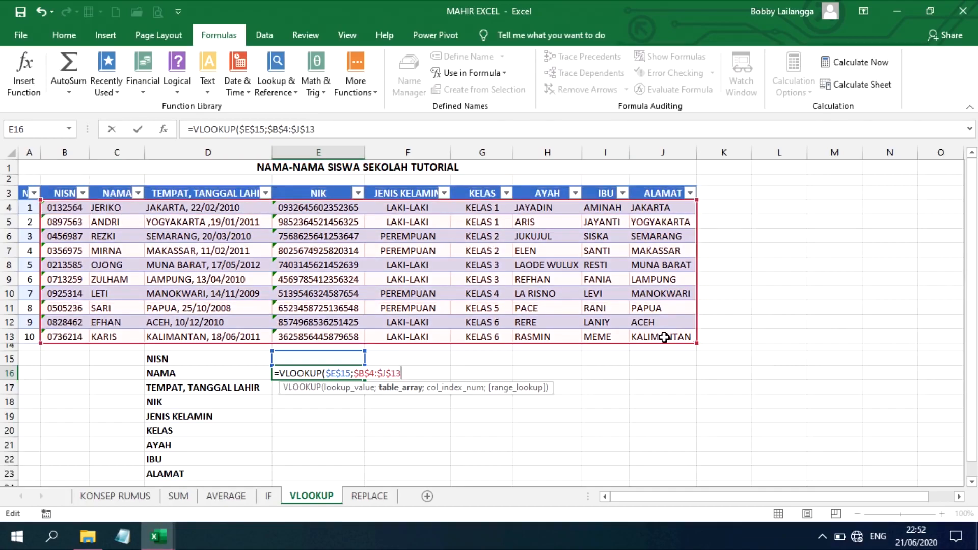
{"action": "type", "text": ";2;"}
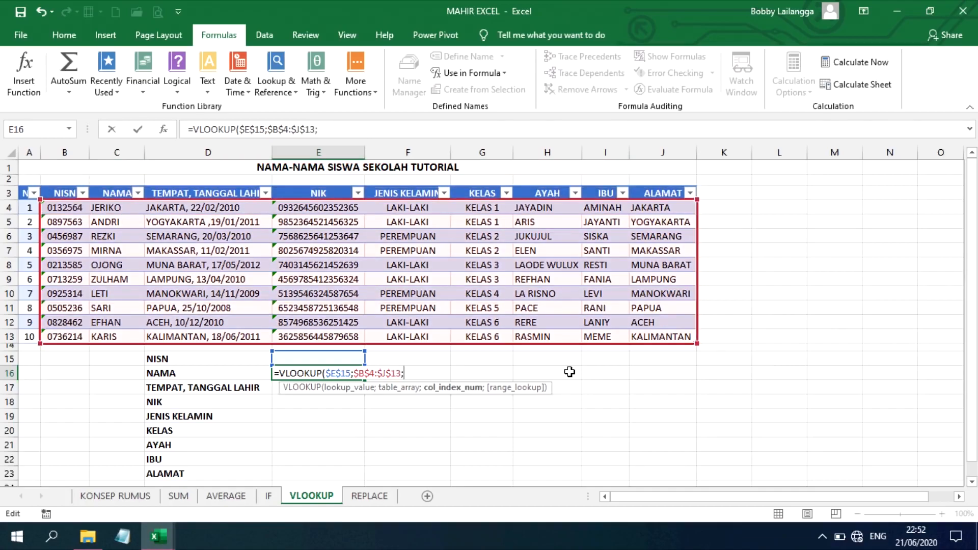
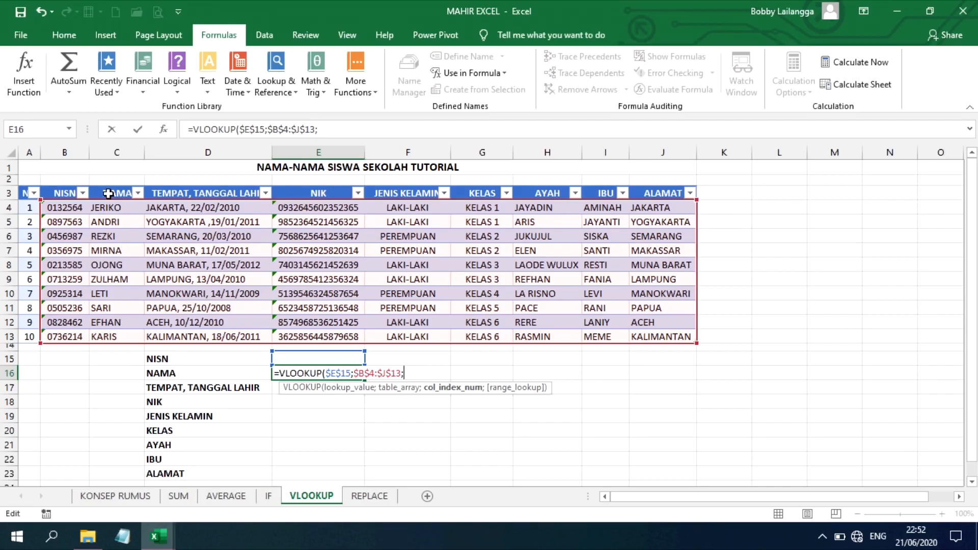
{"action": "type", "text": "2;"}
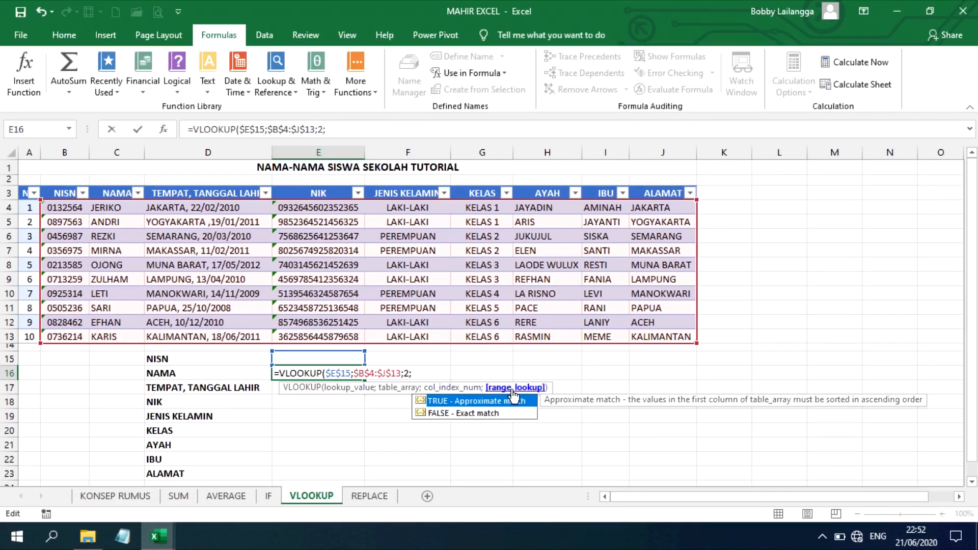
{"action": "left_click", "coordinate": [447, 413]}
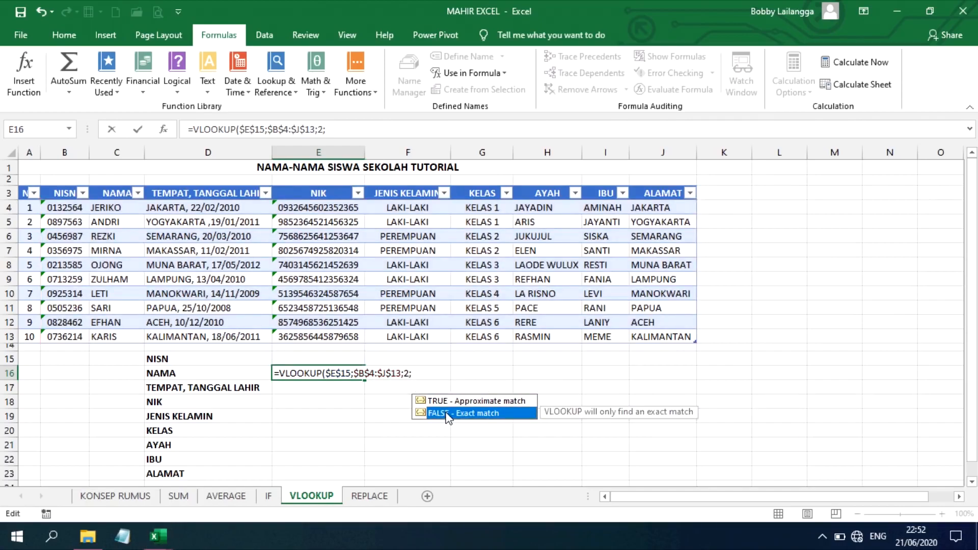
{"action": "key", "text": "Return"}
{"action": "left_click", "coordinate": [351, 373]}
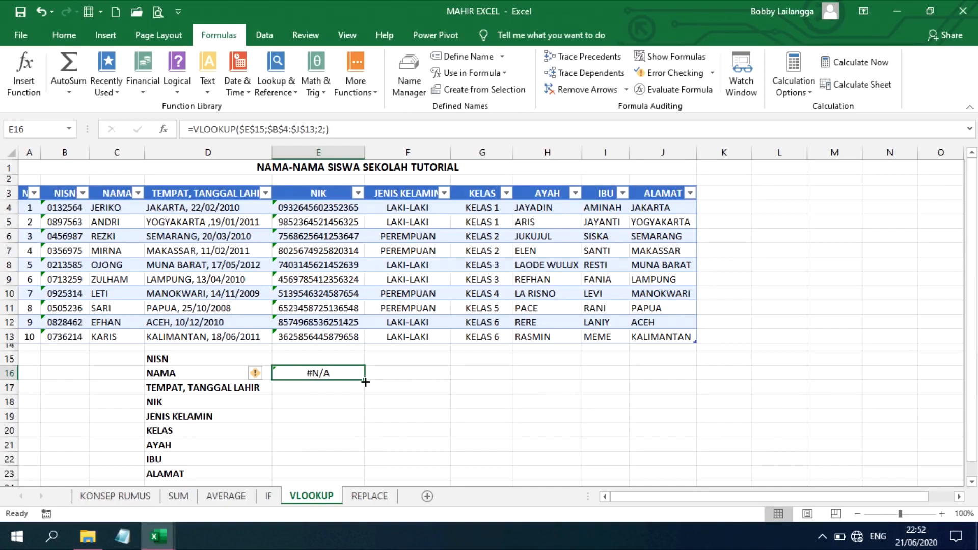
{"action": "left_click_drag", "start_coordinate": [365, 382], "coordinate": [371, 473]}
- Set the VLOOKUP column index to 3 in the TEMPAT, TANGGAL LAHIR cell E17 and to 4 in the NIK cell E18
{"action": "left_click", "coordinate": [336, 391]}
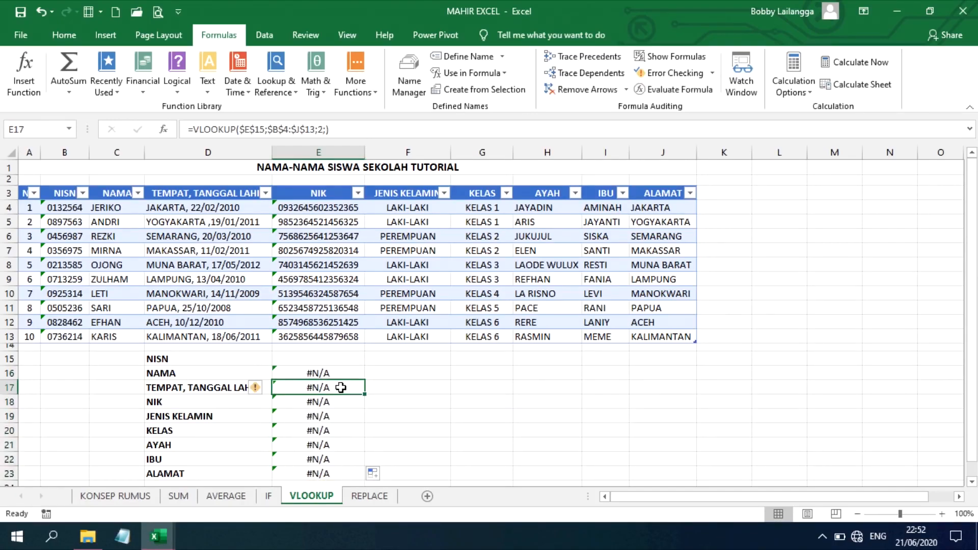
{"action": "double_click", "coordinate": [339, 387]}
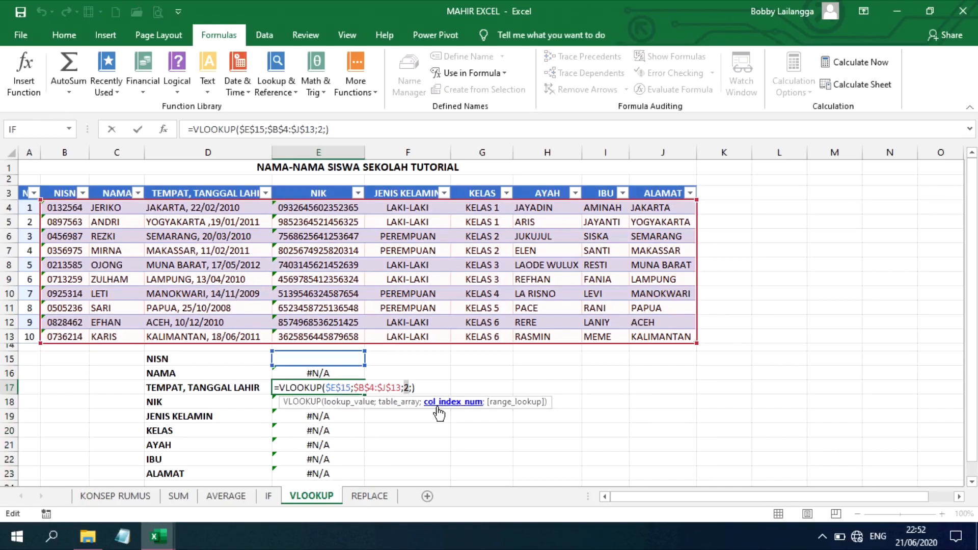
{"action": "type", "text": "3"}
{"action": "key", "text": "Return"}
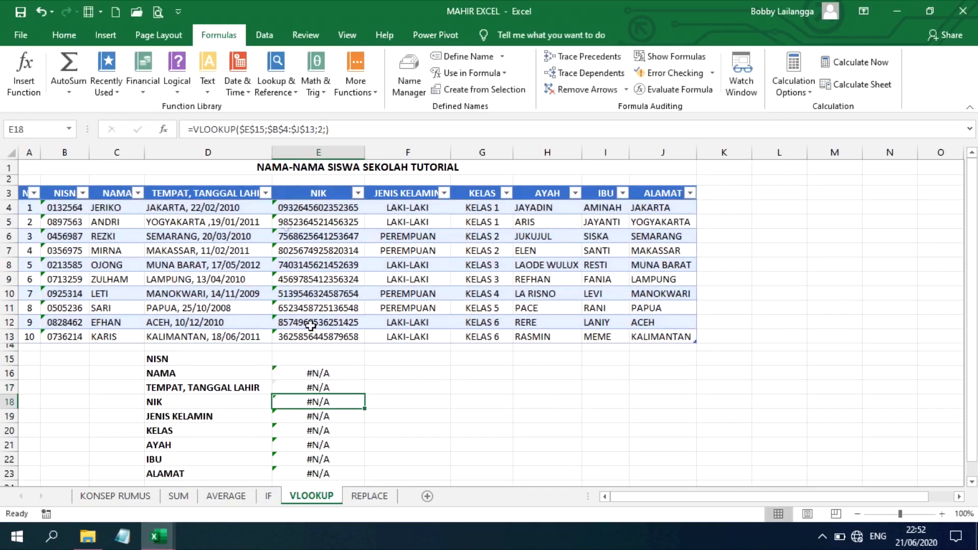
{"action": "left_click", "coordinate": [323, 130]}
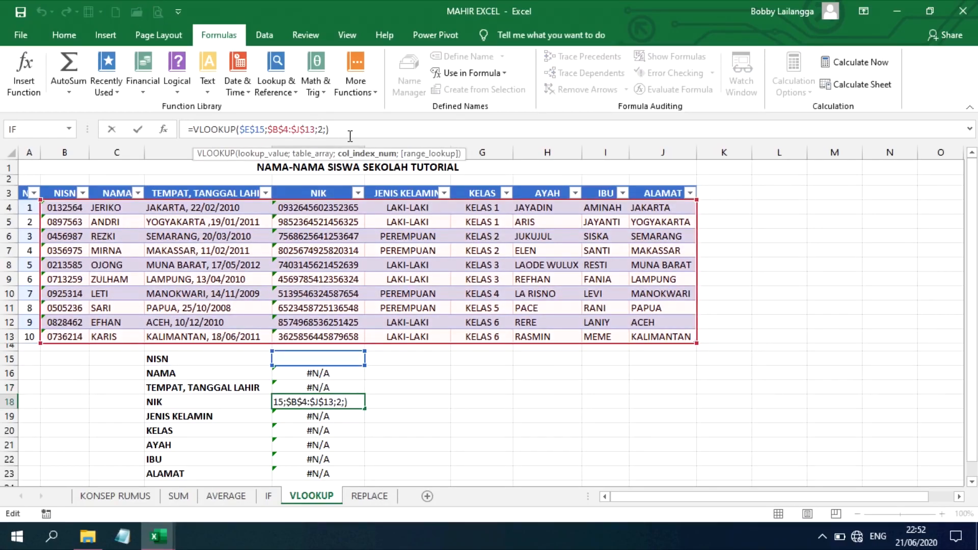
{"action": "key", "text": "BackSpace"}
{"action": "type", "text": "4"}
{"action": "key", "text": "Return"}
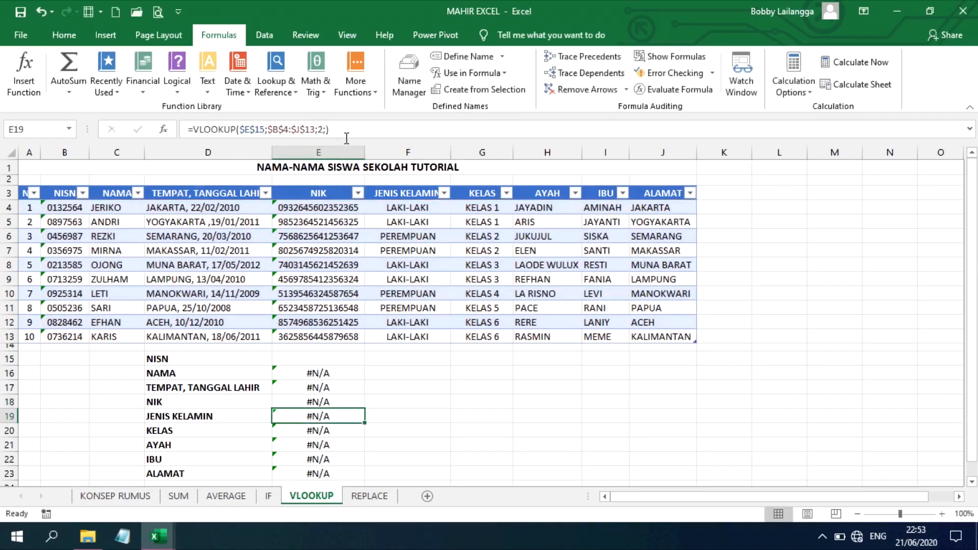
- Set the VLOOKUP column index to 5 in the JENIS KELAMIN cell E19 and to 6 in the KELAS cell E20
{"action": "left_click", "coordinate": [323, 128]}
{"action": "key", "text": "BackSpace"}
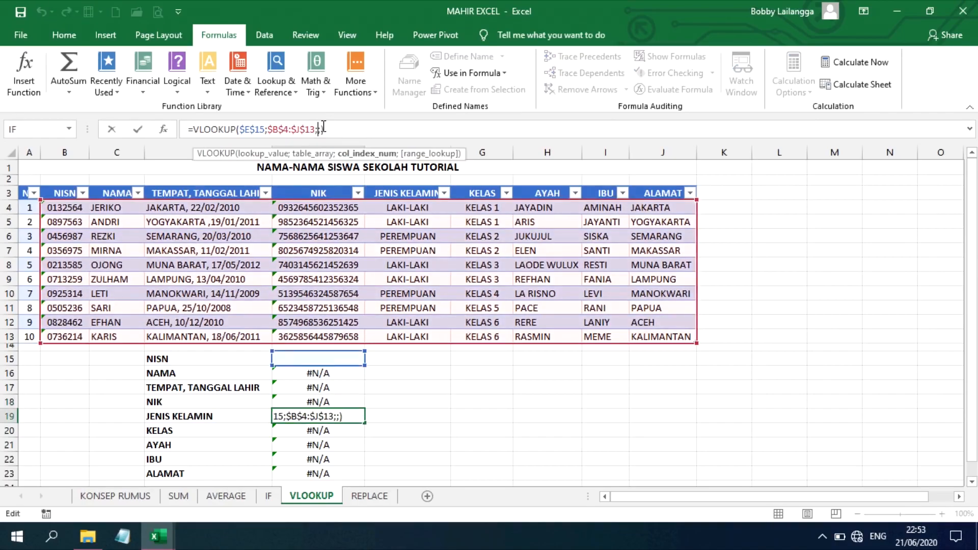
{"action": "type", "text": "5"}
{"action": "key", "text": "Return"}
{"action": "left_click", "coordinate": [323, 128]}
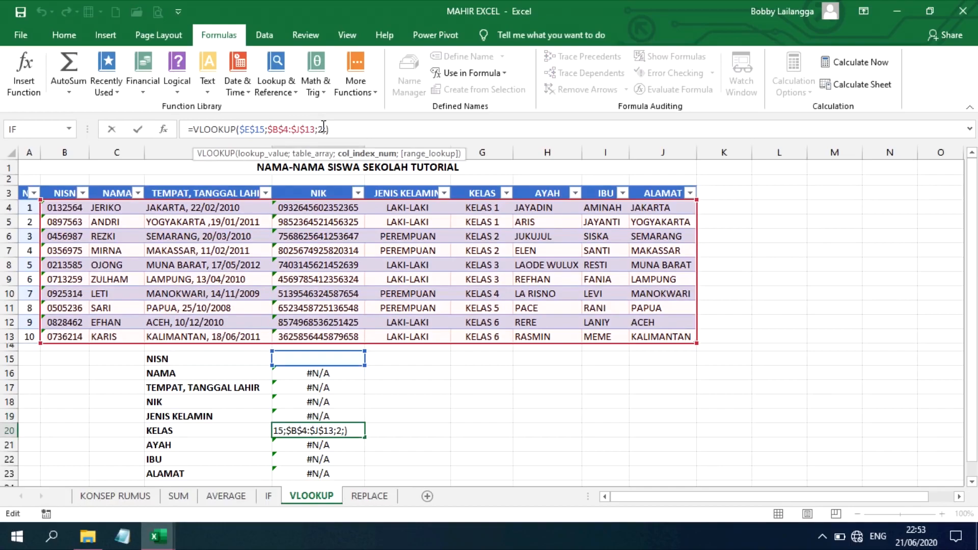
{"action": "key", "text": "BackSpace"}
{"action": "type", "text": "6"}
{"action": "key", "text": "Return"}
- Set the VLOOKUP column index to 7 for AYAH in E21, 8 for IBU in E22 and 9 for ALAMAT in E23
{"action": "left_click", "coordinate": [323, 129]}
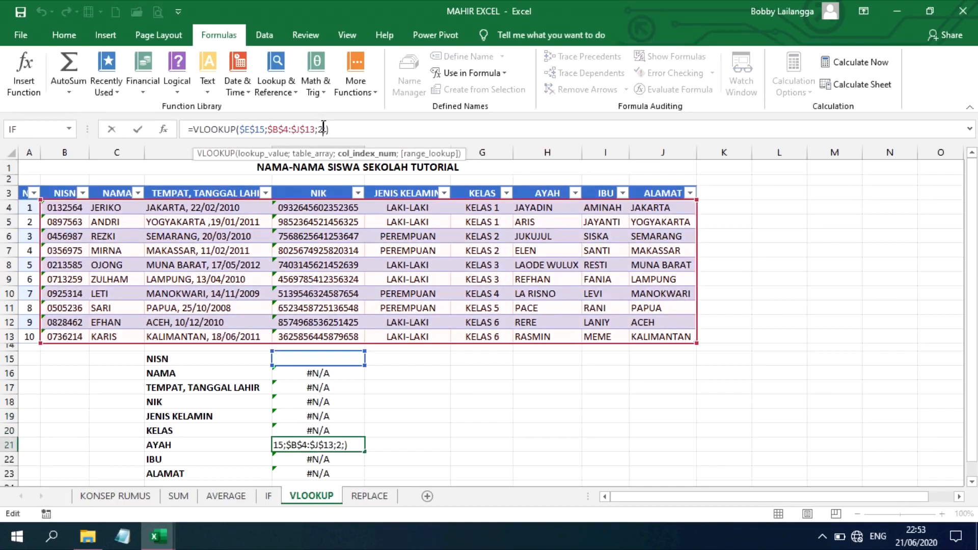
{"action": "key", "text": "BackSpace"}
{"action": "type", "text": "7"}
{"action": "key", "text": "Return"}
{"action": "left_click", "coordinate": [323, 128]}
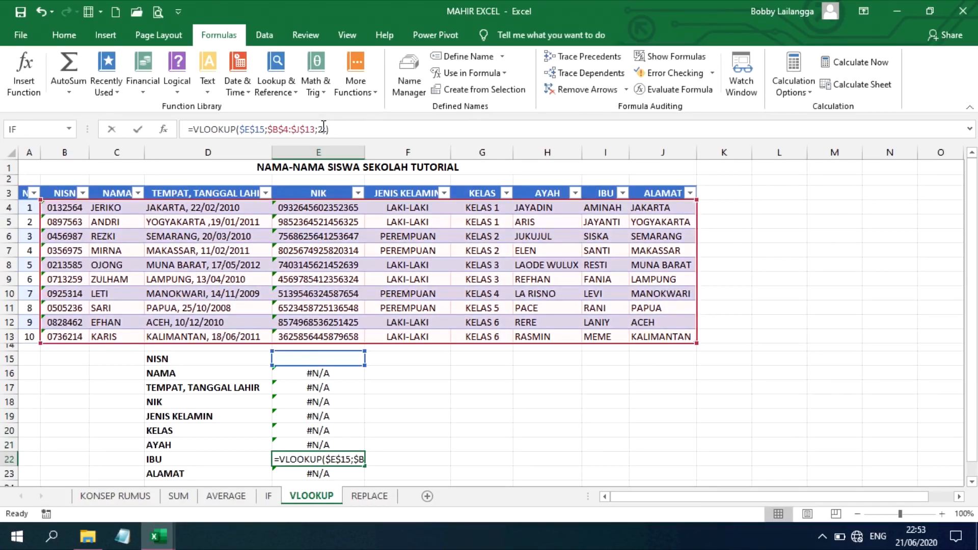
{"action": "key", "text": "BackSpace"}
{"action": "type", "text": "8"}
{"action": "key", "text": "Return"}
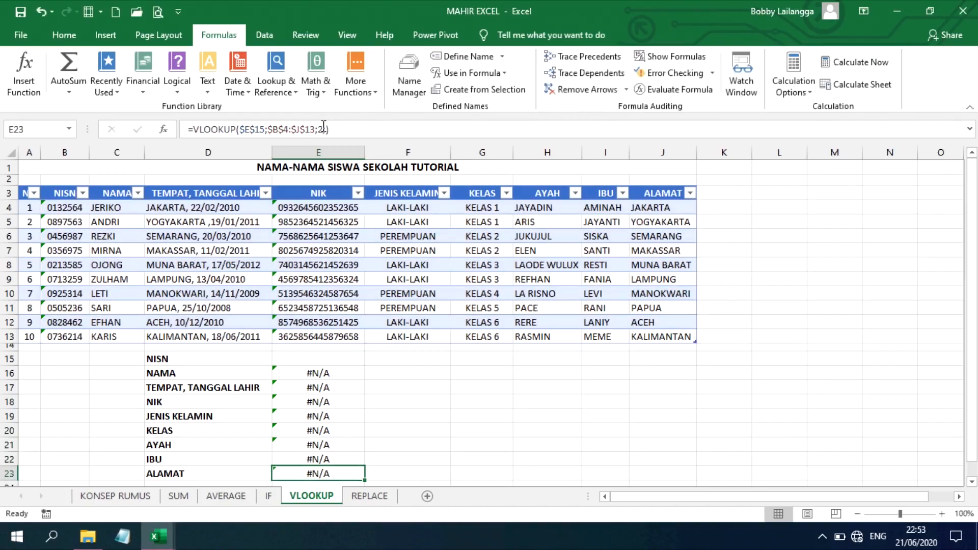
{"action": "left_click", "coordinate": [322, 128]}
{"action": "key", "text": "BackSpace"}
{"action": "type", "text": "9"}
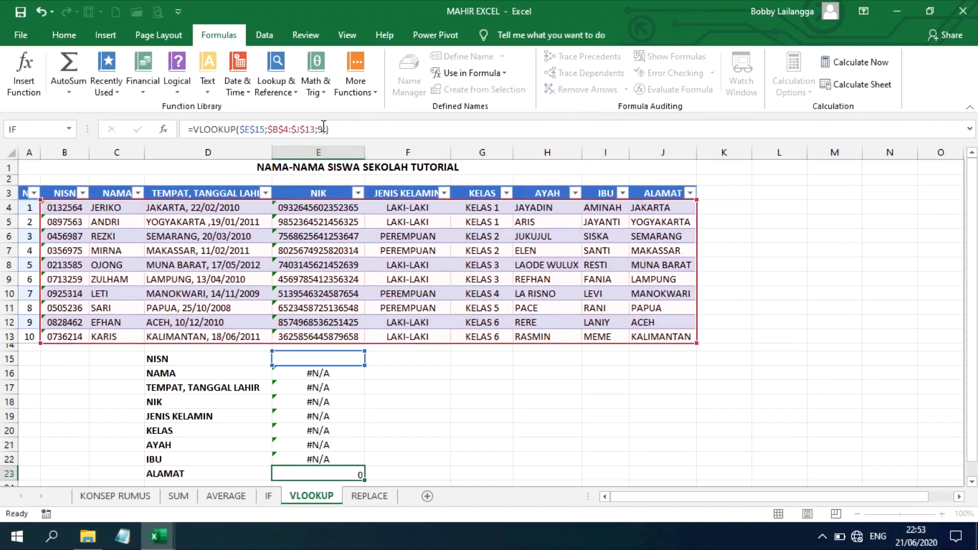
{"action": "key", "text": "Return"}
- Enter the NISN of the student in row 11 into the NISN cell E15
{"action": "left_click", "coordinate": [327, 337]}
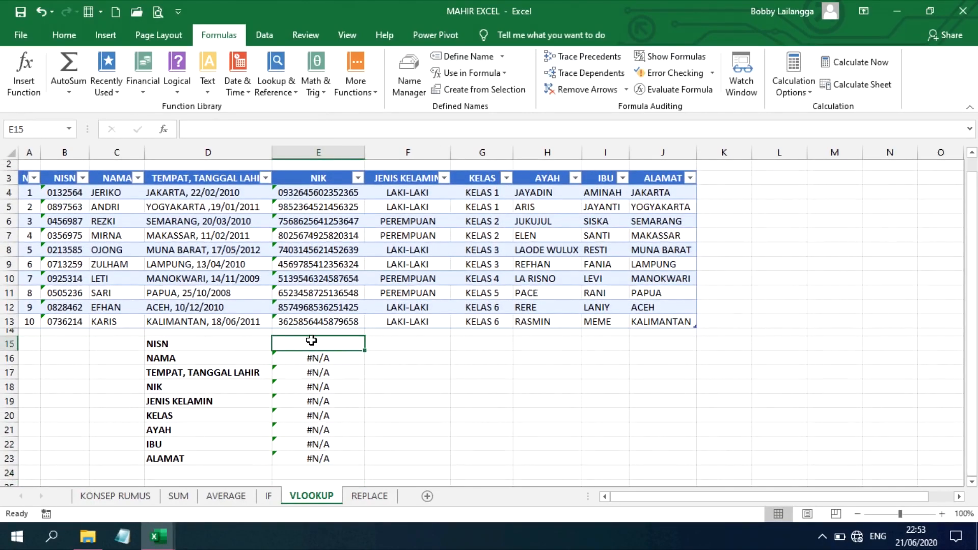
{"action": "left_click", "coordinate": [50, 292]}
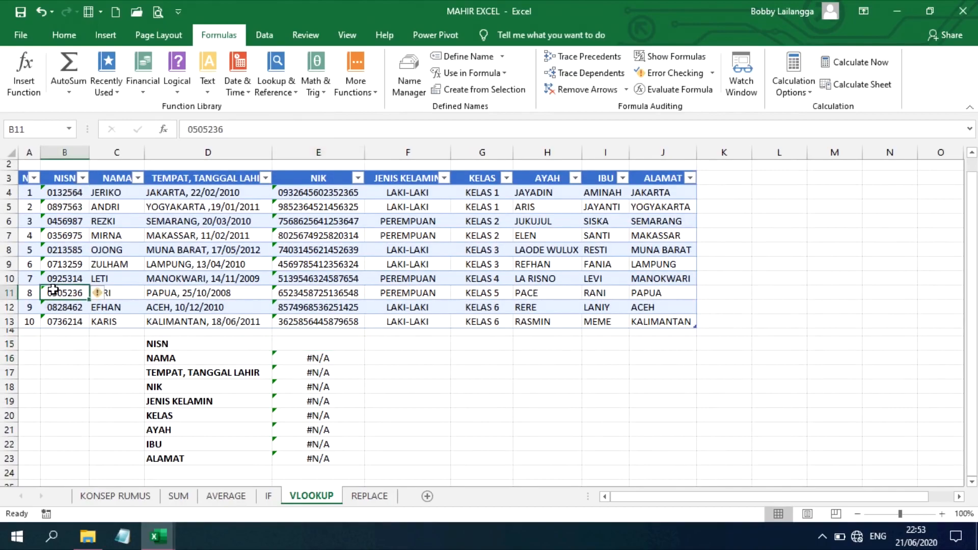
{"action": "left_click", "coordinate": [335, 349]}
{"action": "type", "text": "0505236"}
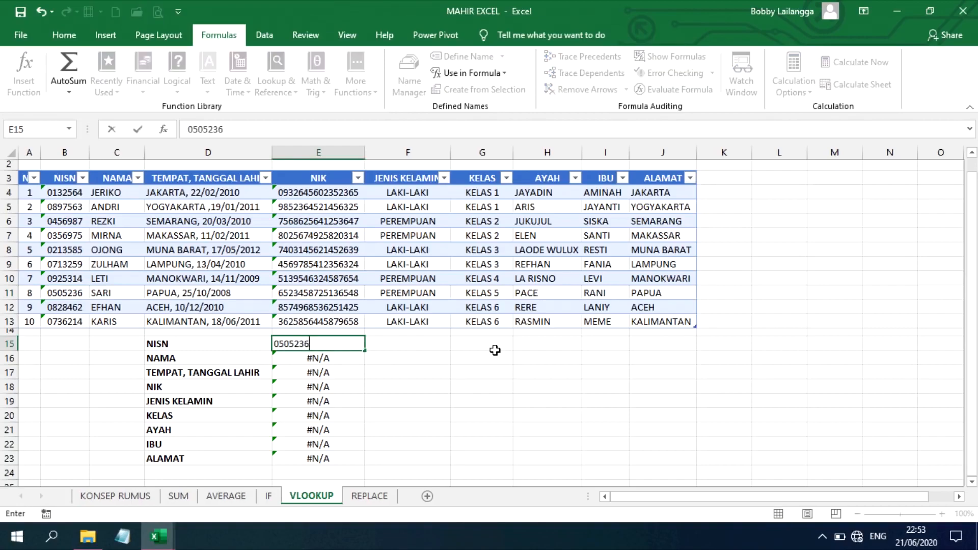
{"action": "key", "text": "Return"}
- Compare the looked-up values below the NISN with the student's NAMA to ALAMAT entries in row 11 of the table
{"action": "left_click", "coordinate": [292, 431]}
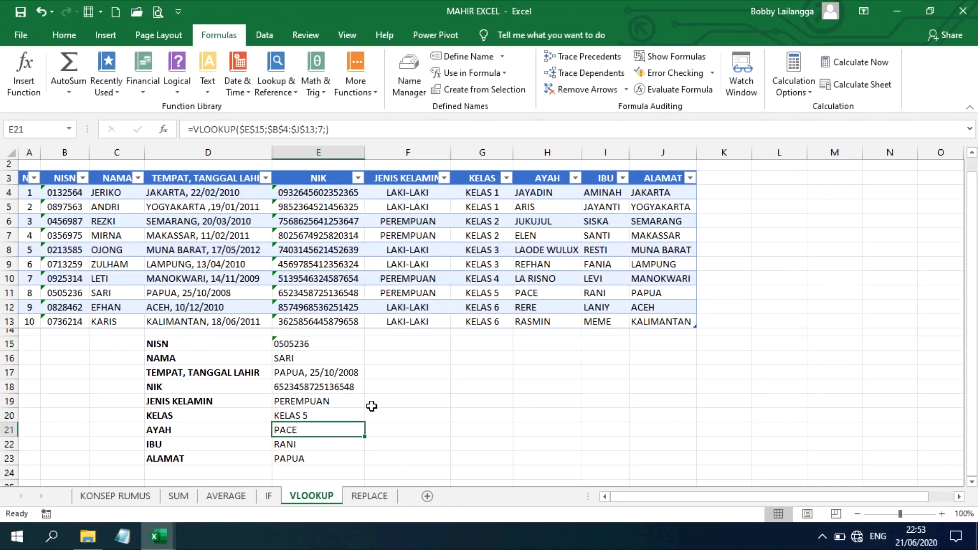
{"action": "left_click", "coordinate": [307, 361]}
{"action": "left_click", "coordinate": [107, 295]}
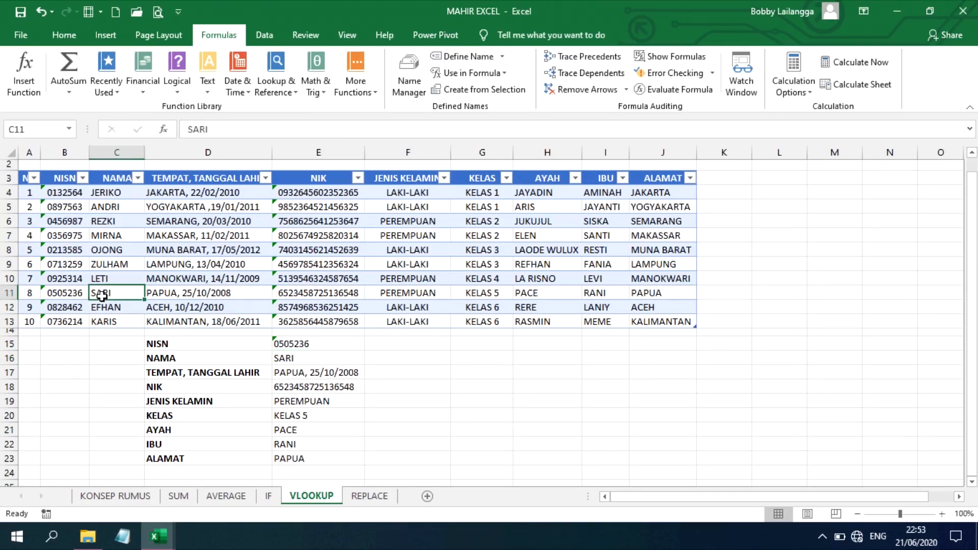
{"action": "left_click", "coordinate": [192, 295]}
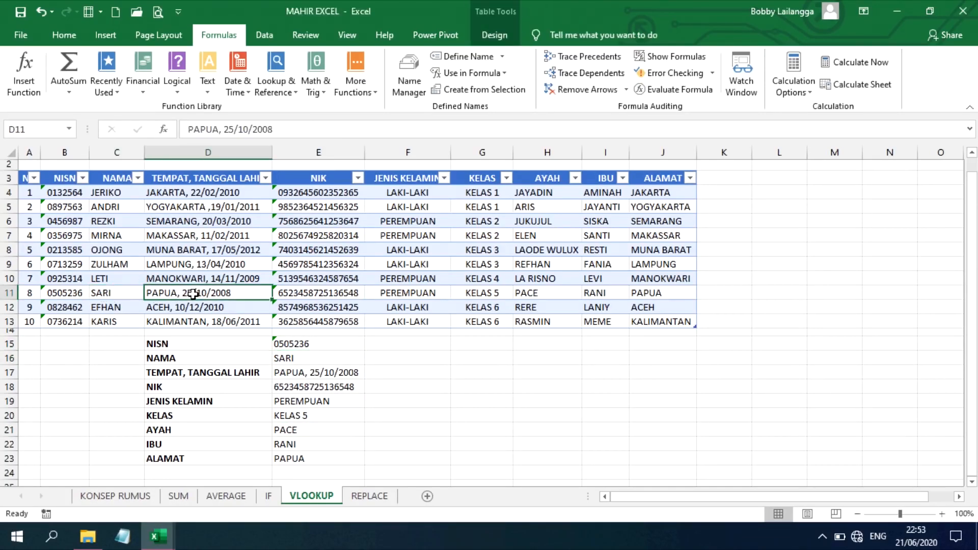
{"action": "left_click", "coordinate": [320, 294]}
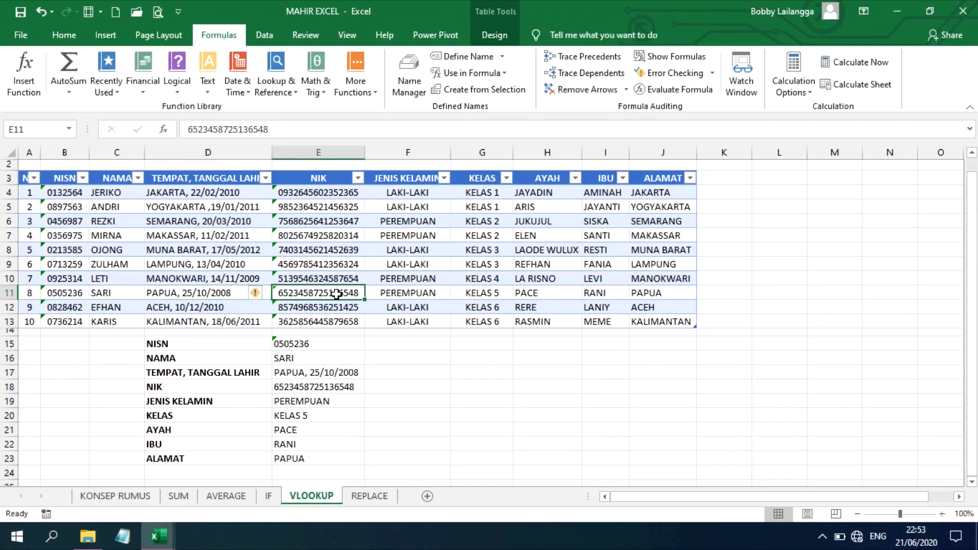
{"action": "left_click", "coordinate": [397, 294]}
{"action": "left_click", "coordinate": [487, 295]}
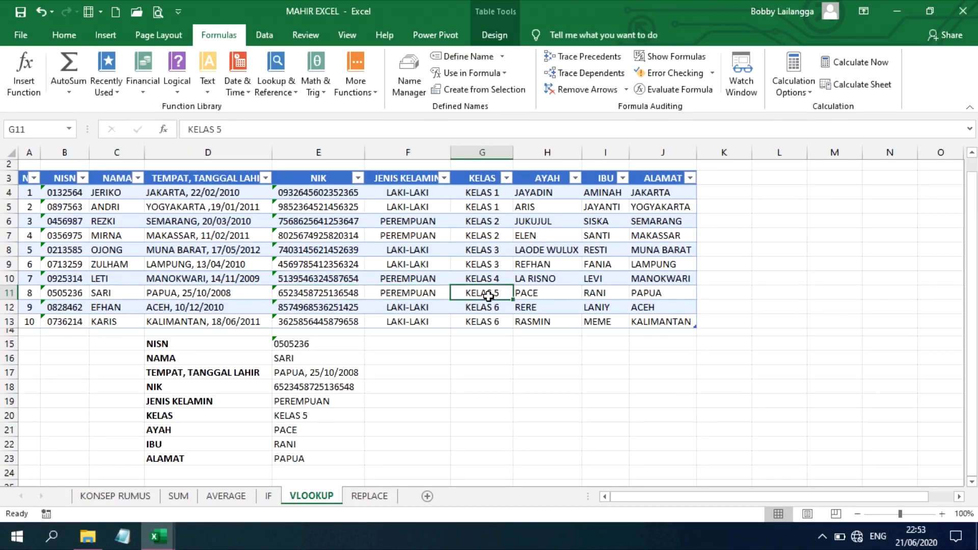
{"action": "left_click", "coordinate": [535, 291]}
{"action": "left_click", "coordinate": [598, 295]}
{"action": "left_click", "coordinate": [661, 294]}
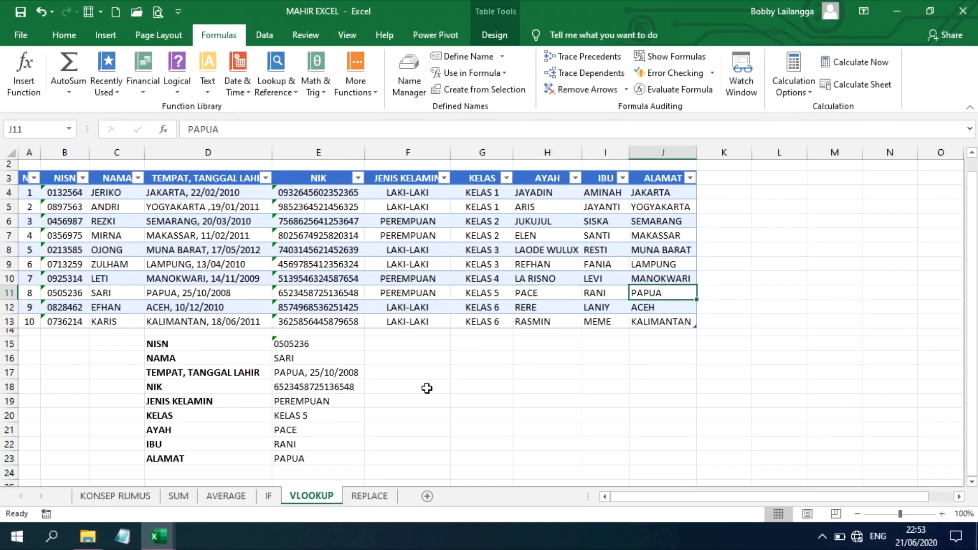
- Replace the NISN in E15 with that of the student in row 7
{"action": "left_click", "coordinate": [308, 348]}
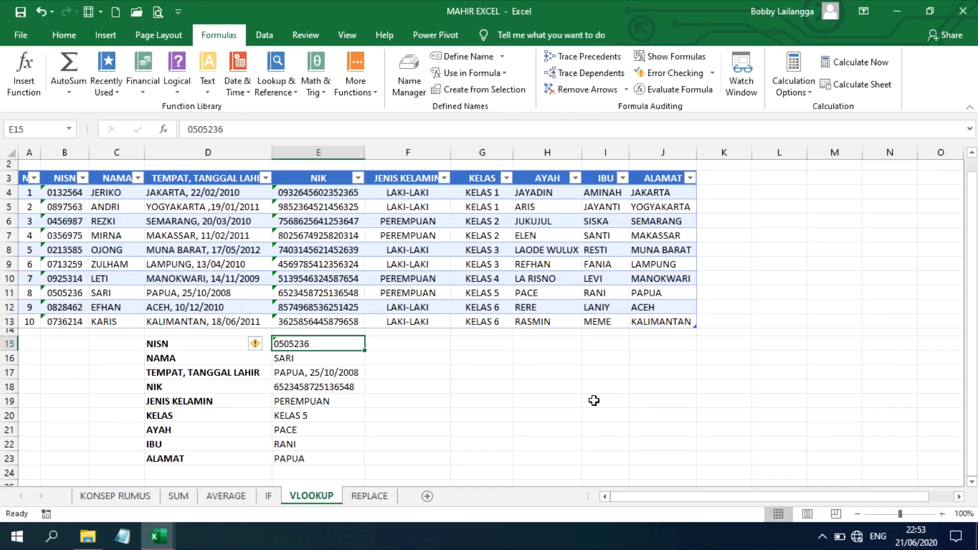
{"action": "type", "text": "0356"}
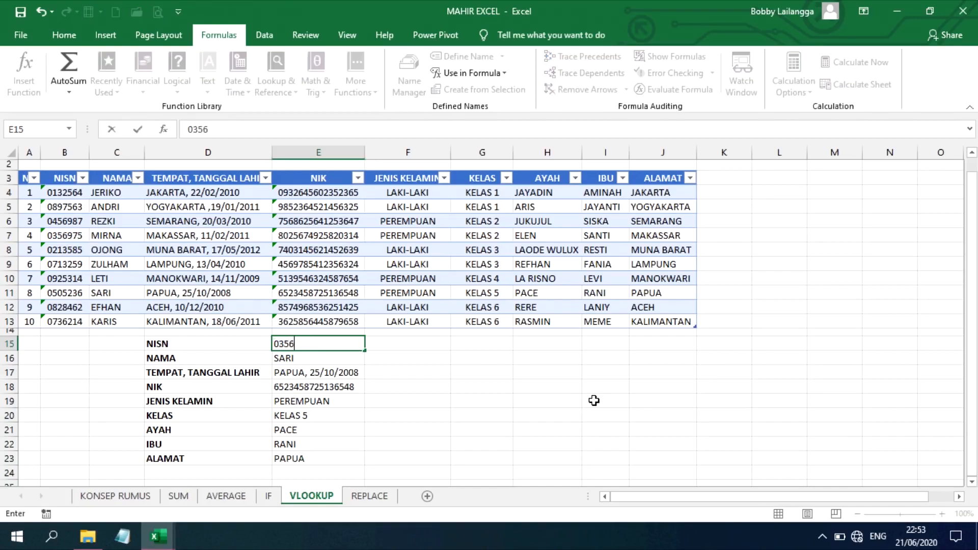
{"action": "type", "text": "975"}
{"action": "key", "text": "Return"}
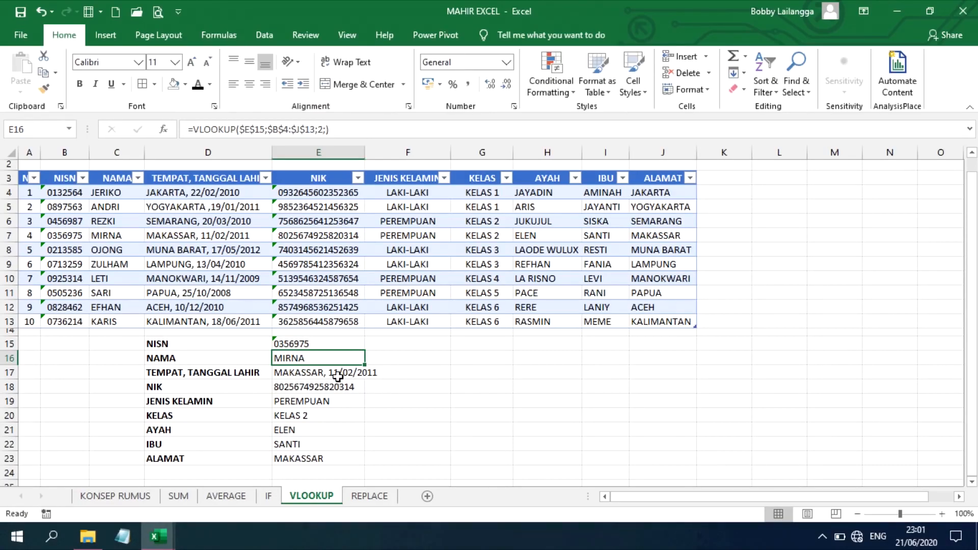
- Insert a REPLACE function in NIK PUBLIKASI cell F2 of the REPLACE sheet, with E2 as Old_text
{"action": "left_click", "coordinate": [381, 496]}
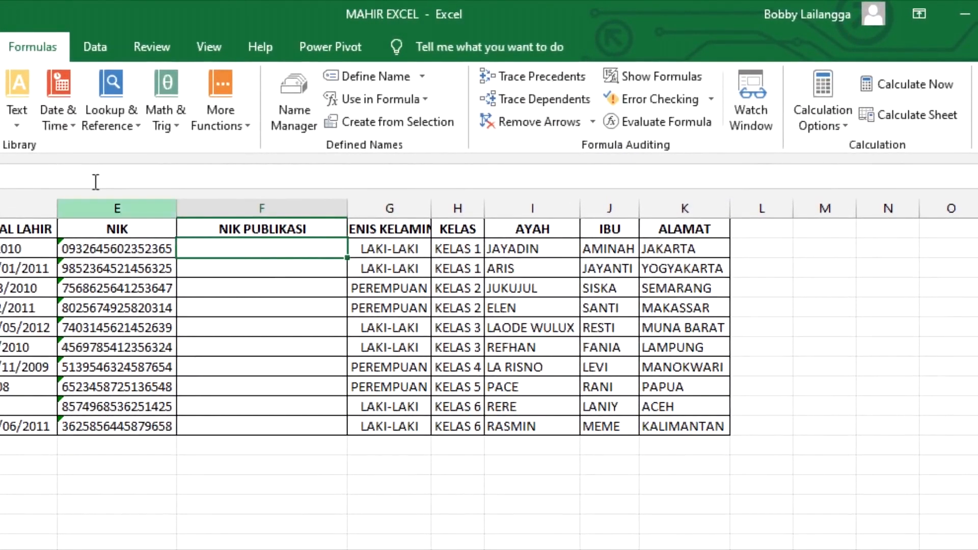
{"action": "left_click", "coordinate": [24, 93]}
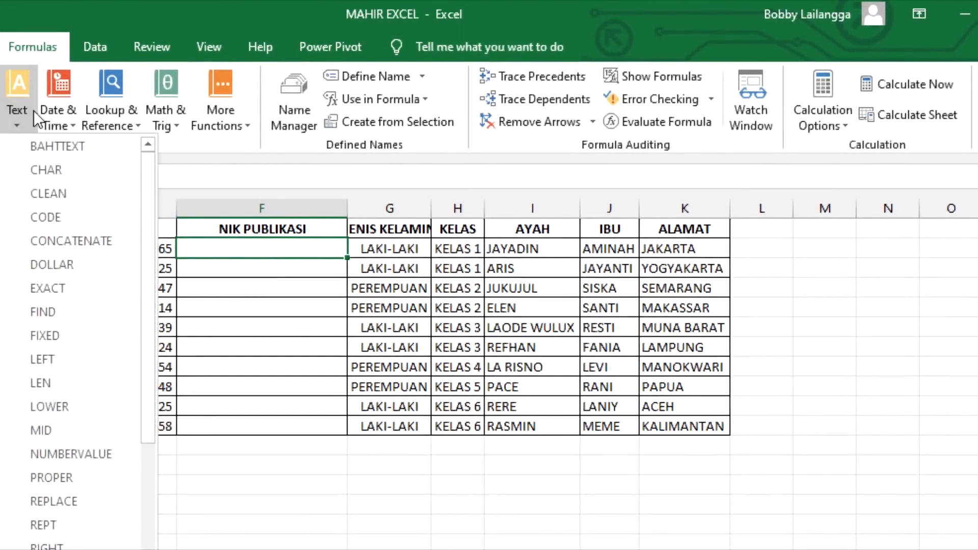
{"action": "left_click", "coordinate": [78, 500]}
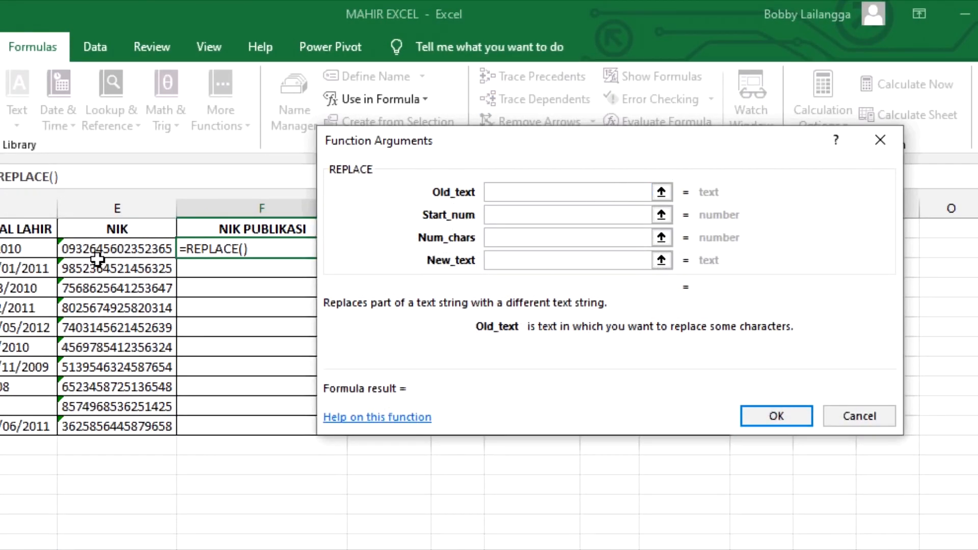
{"action": "left_click", "coordinate": [124, 249]}
- Set the function's Start_num to 8, Num_chars to 9 and New_text to *****, and confirm the formula
{"action": "left_click", "coordinate": [554, 220]}
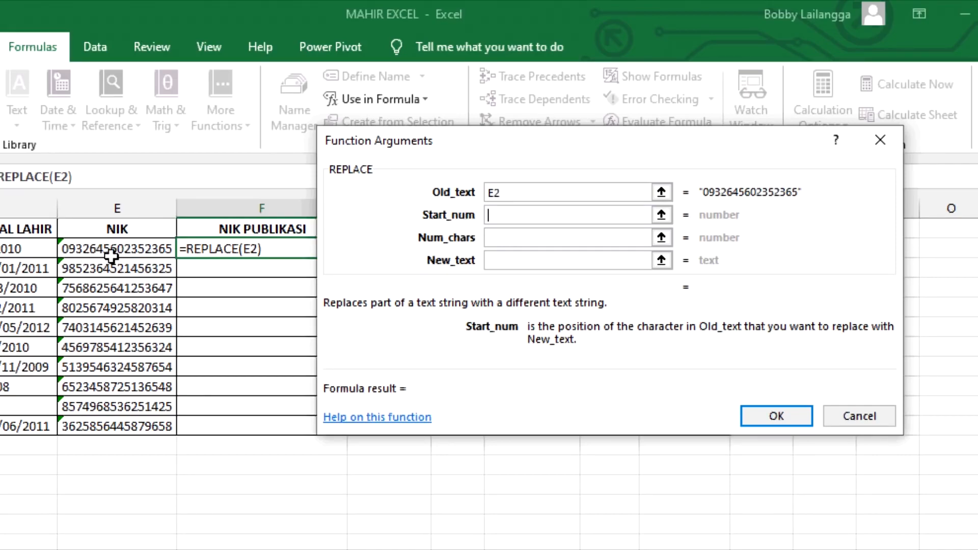
{"action": "type", "text": "8"}
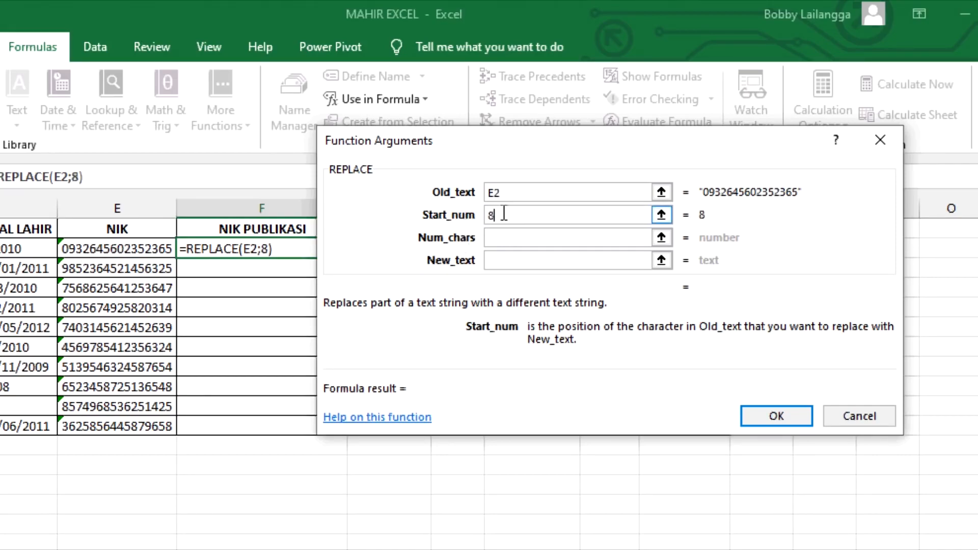
{"action": "left_click", "coordinate": [504, 236]}
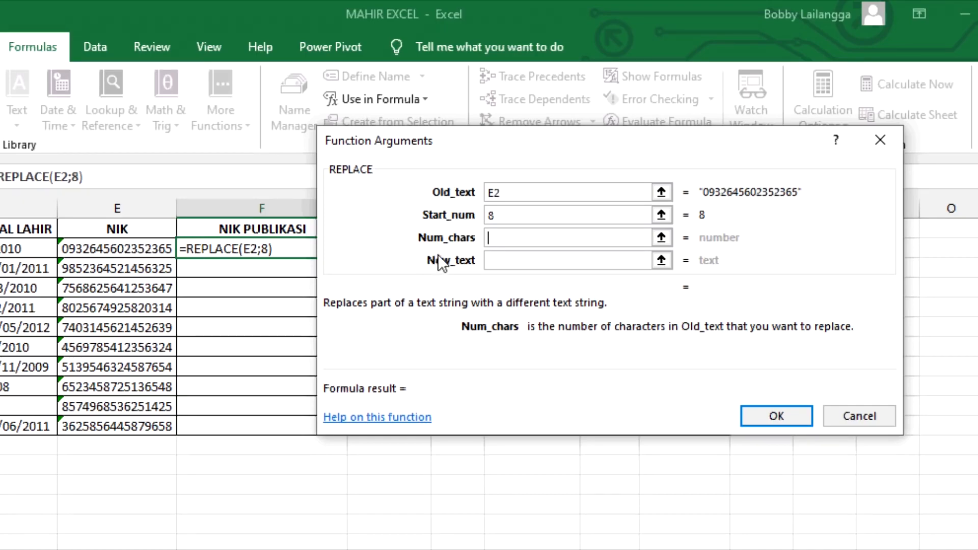
{"action": "type", "text": "9"}
{"action": "left_click", "coordinate": [519, 261]}
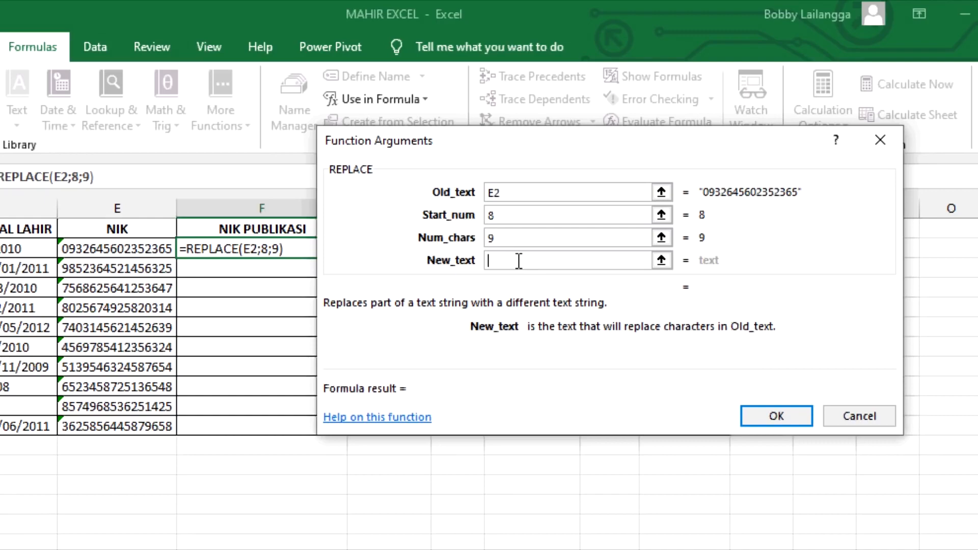
{"action": "type", "text": "*****"}
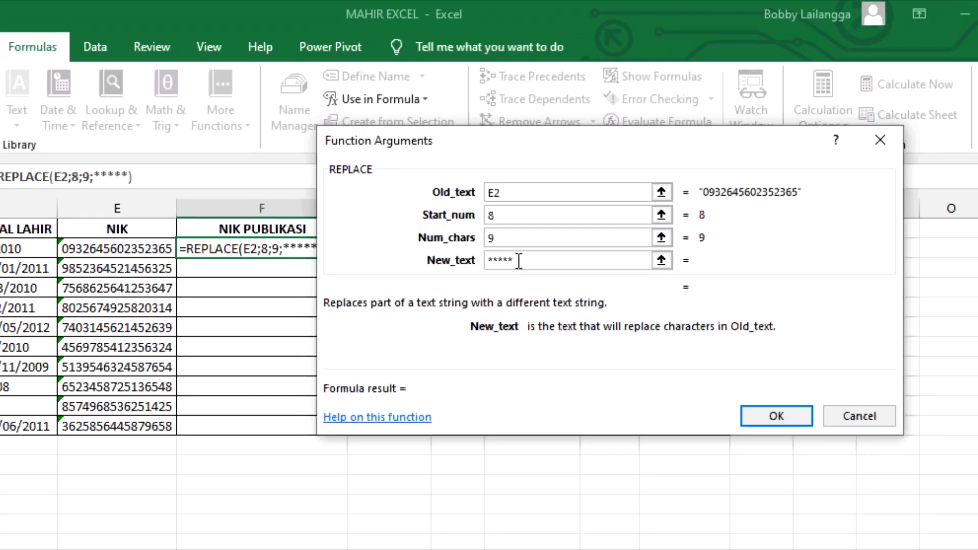
{"action": "left_click", "coordinate": [768, 413]}
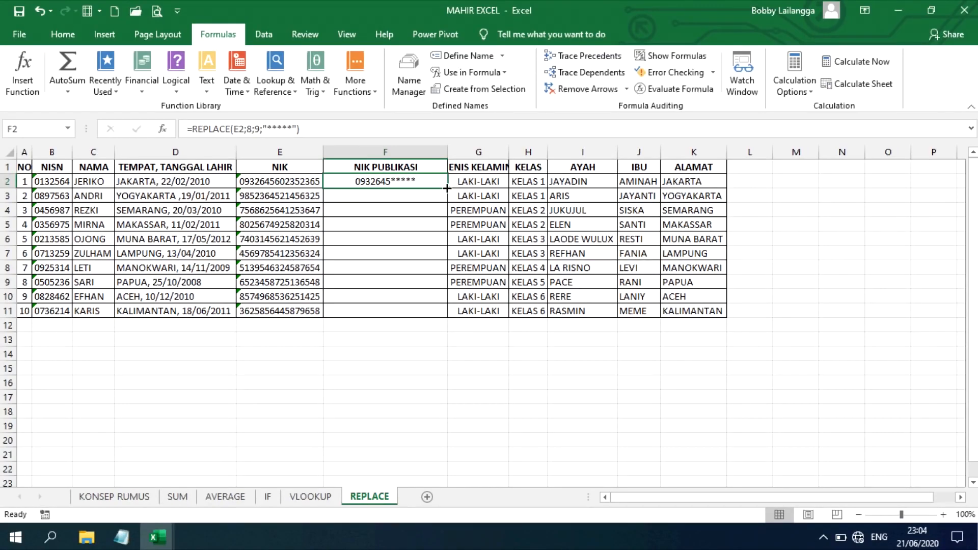
- Copy the masking formula from F2 down to F11 and hide the original NIK column E
{"action": "left_click_drag", "start_coordinate": [447, 188], "coordinate": [447, 314]}
{"action": "left_click", "coordinate": [400, 355]}
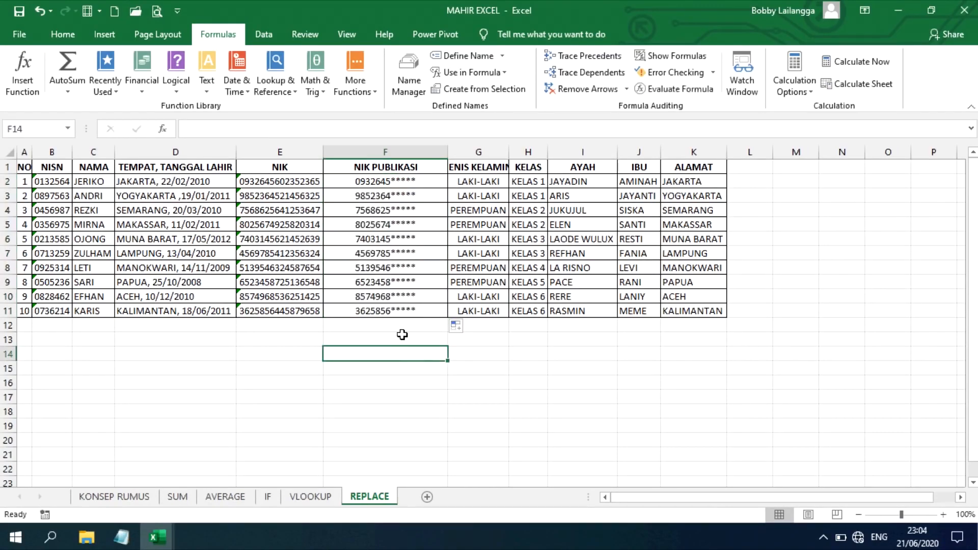
{"action": "left_click_drag", "start_coordinate": [323, 152], "coordinate": [234, 175]}
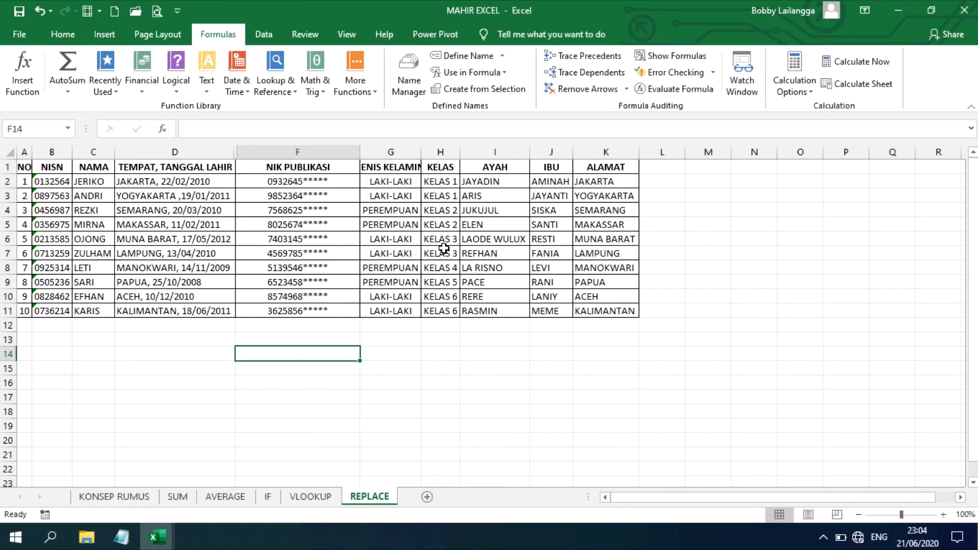
{"action": "left_click", "coordinate": [381, 352]}
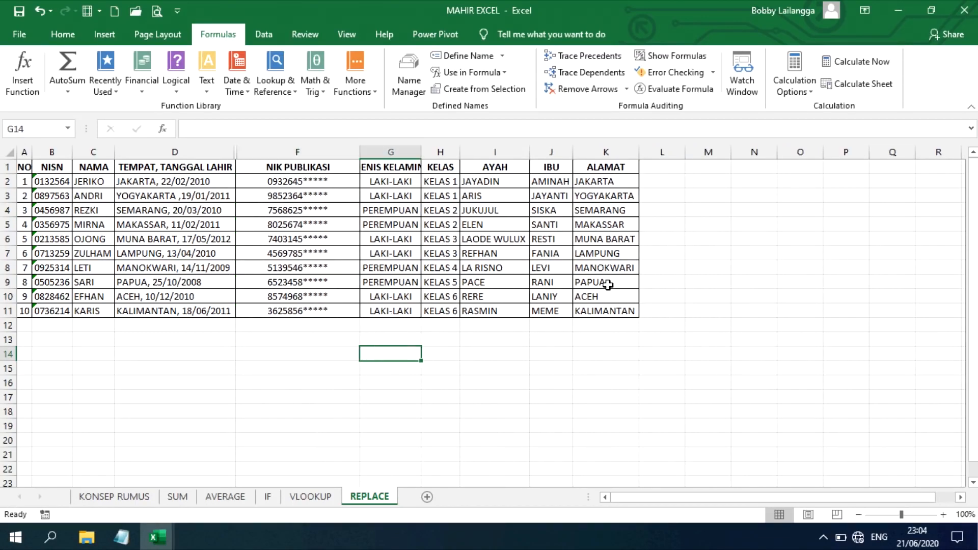
{"action": "left_click_drag", "start_coordinate": [294, 168], "coordinate": [308, 296]}
{"action": "left_click", "coordinate": [351, 283]}
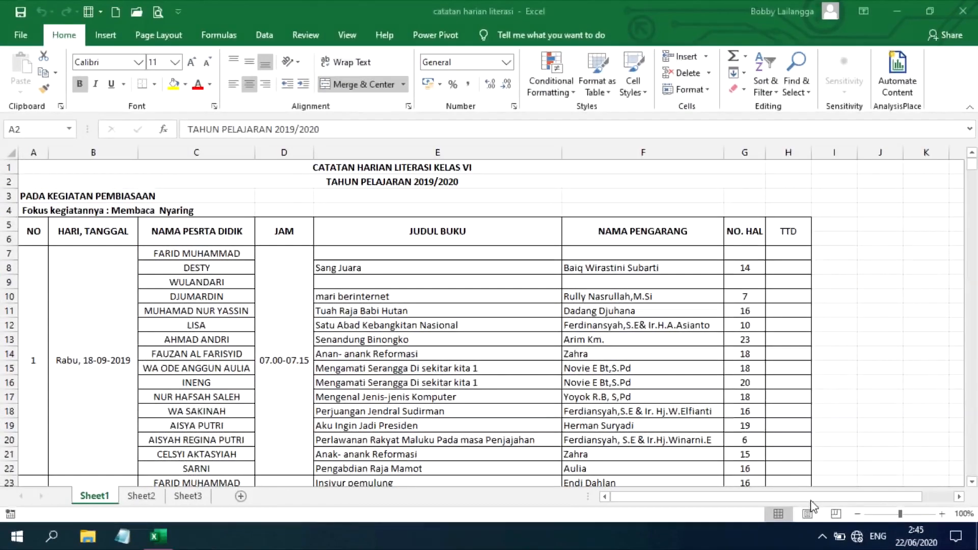
- Choose A4 210 x 297 mm as the paper size for Sheet1 of the catatan harian literasi workbook
{"action": "left_click", "coordinate": [461, 237]}
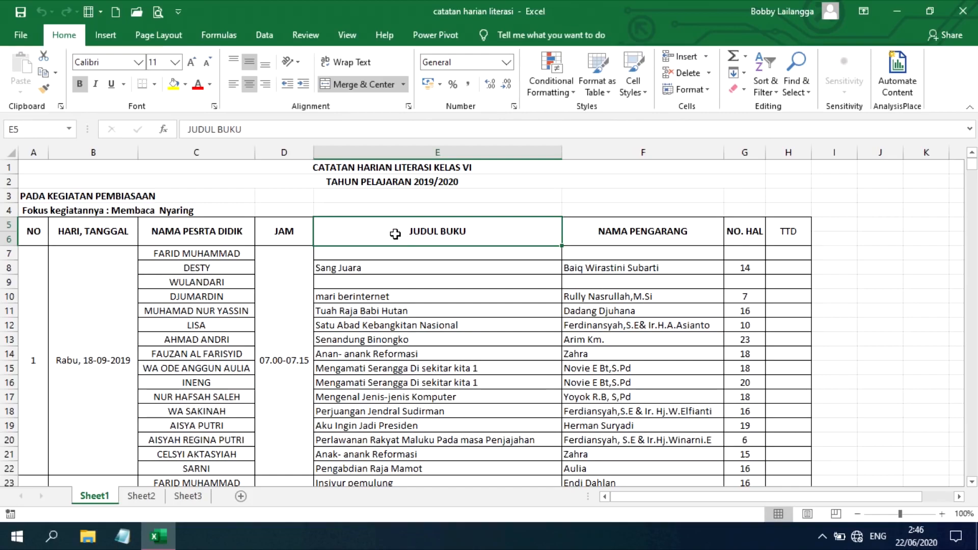
{"action": "left_click", "coordinate": [161, 33]}
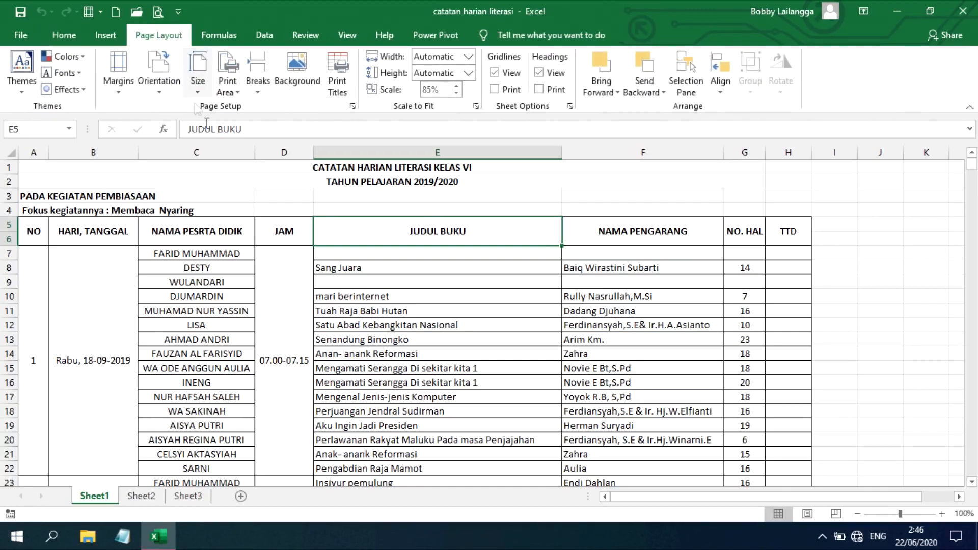
{"action": "left_click", "coordinate": [203, 81]}
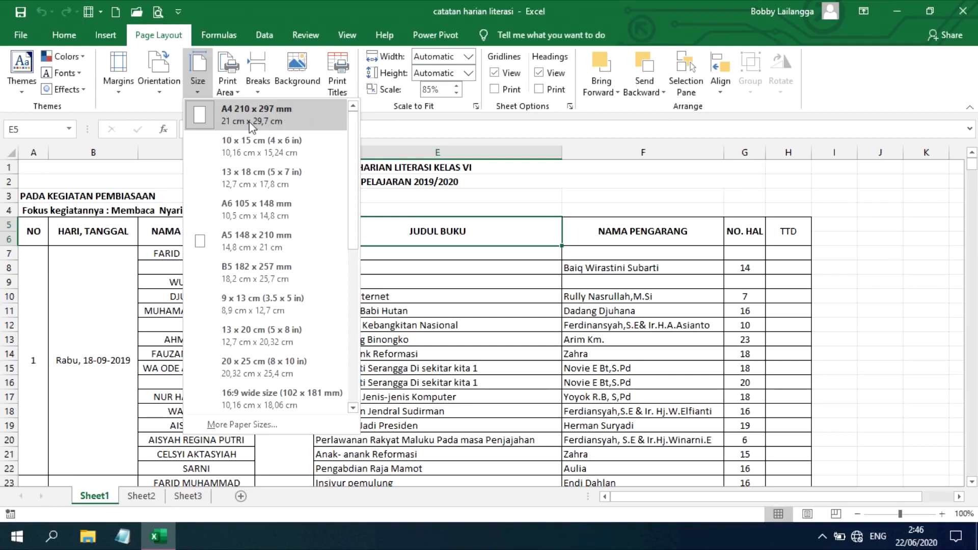
{"action": "left_click_drag", "start_coordinate": [353, 135], "coordinate": [292, 126]}
{"action": "left_click", "coordinate": [260, 115]}
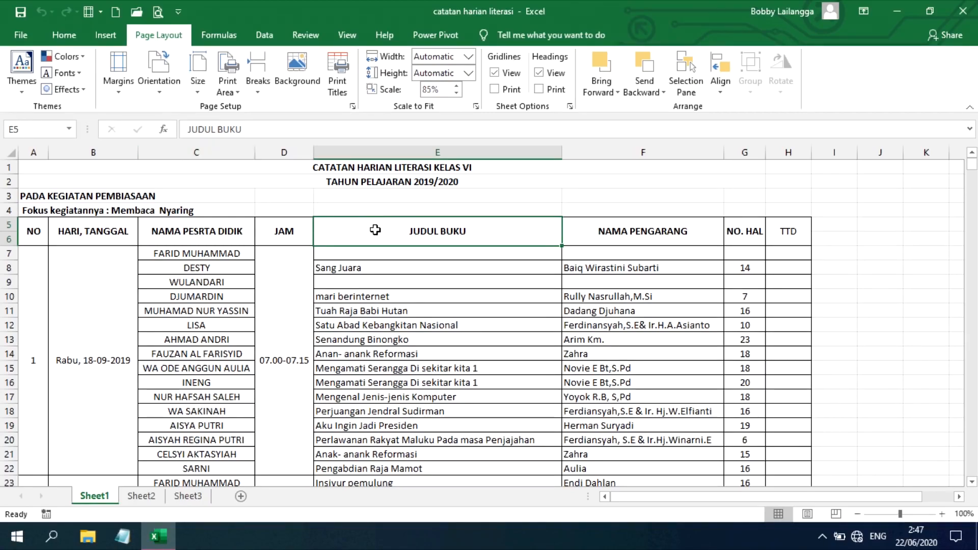
- Bring up the EPSON L310 printer properties from the page setup and choose User-Defined as the document size
{"action": "left_click", "coordinate": [198, 77]}
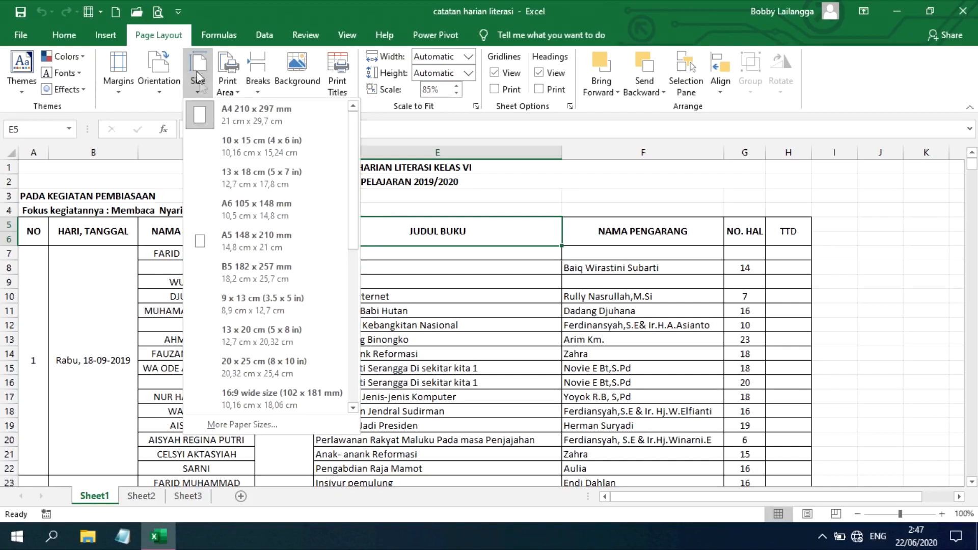
{"action": "left_click", "coordinate": [243, 423]}
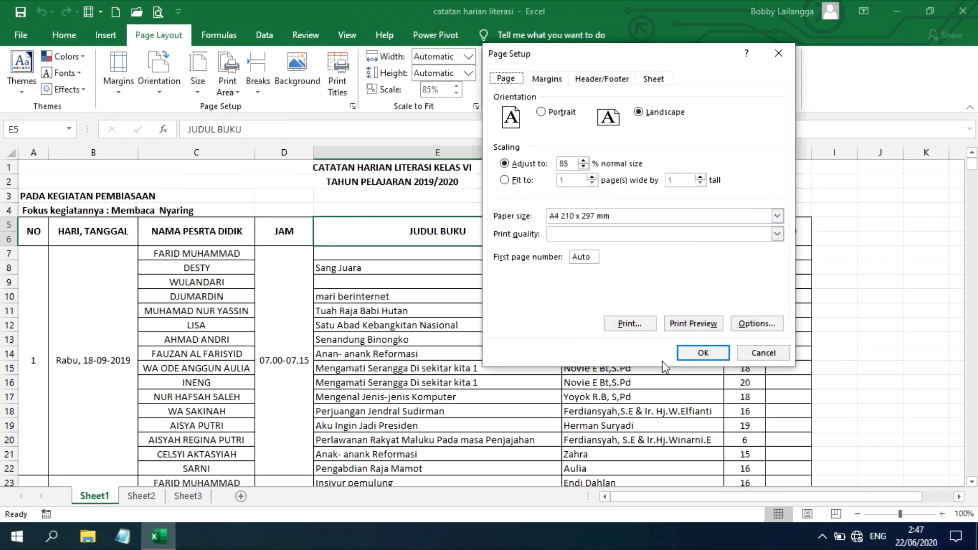
{"action": "left_click", "coordinate": [753, 326]}
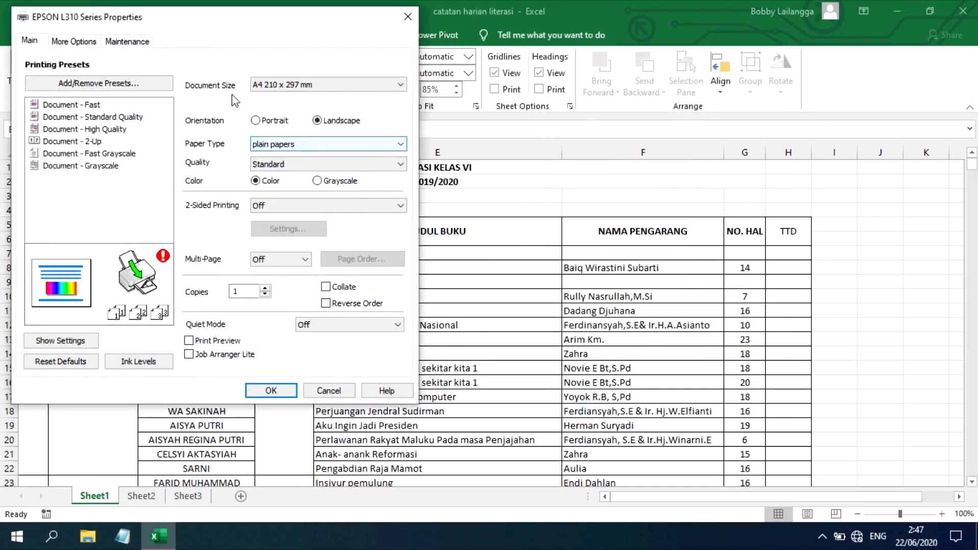
{"action": "left_click", "coordinate": [294, 87]}
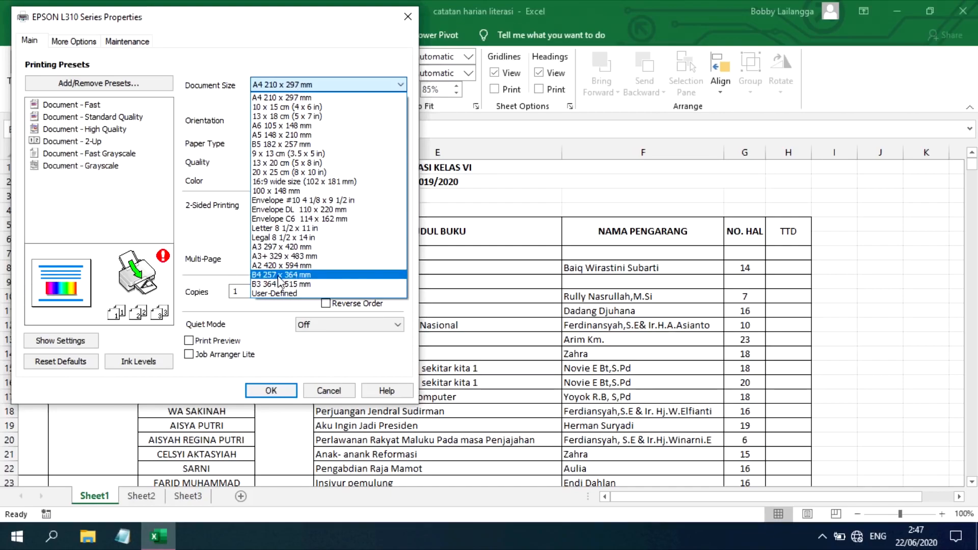
{"action": "left_click", "coordinate": [295, 295]}
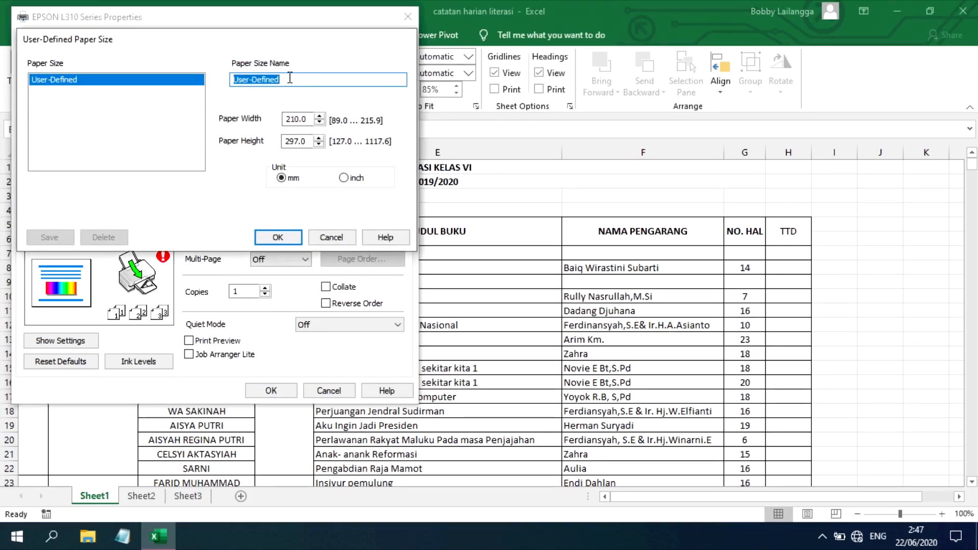
- Save a custom paper size named f4, 215 mm wide and 330 mm high, and apply it to the sheet
{"action": "type", "text": "f4"}
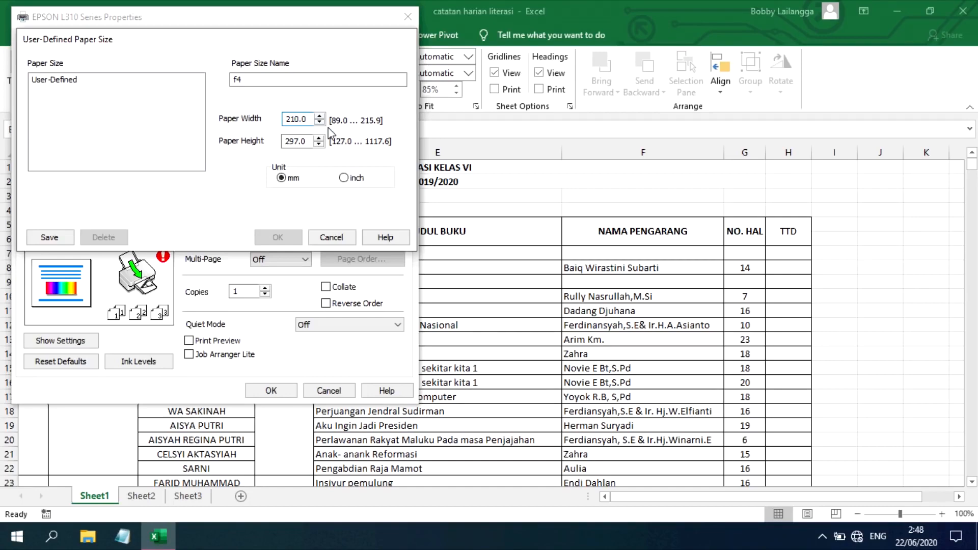
{"action": "type", "text": "5"}
{"action": "left_click_drag", "start_coordinate": [297, 141], "coordinate": [274, 141]}
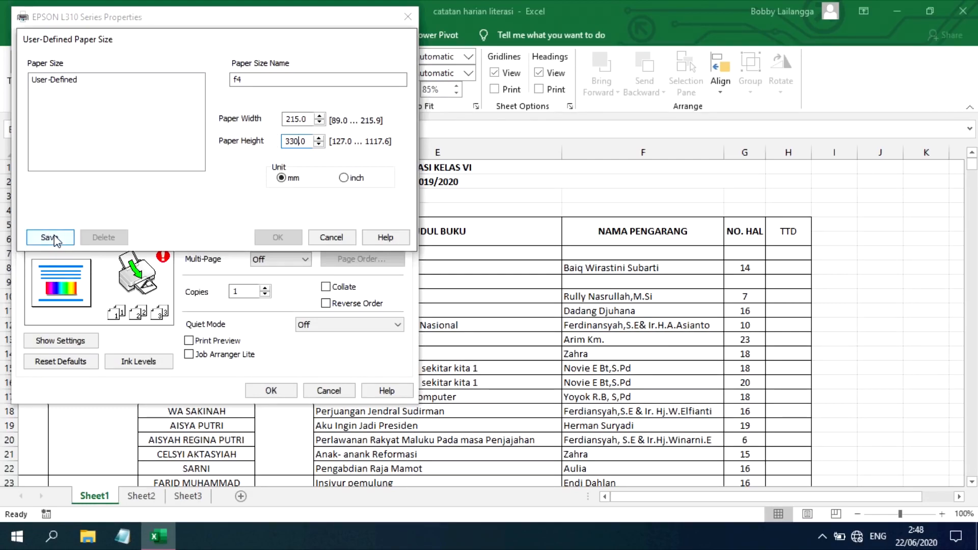
{"action": "left_click", "coordinate": [275, 237]}
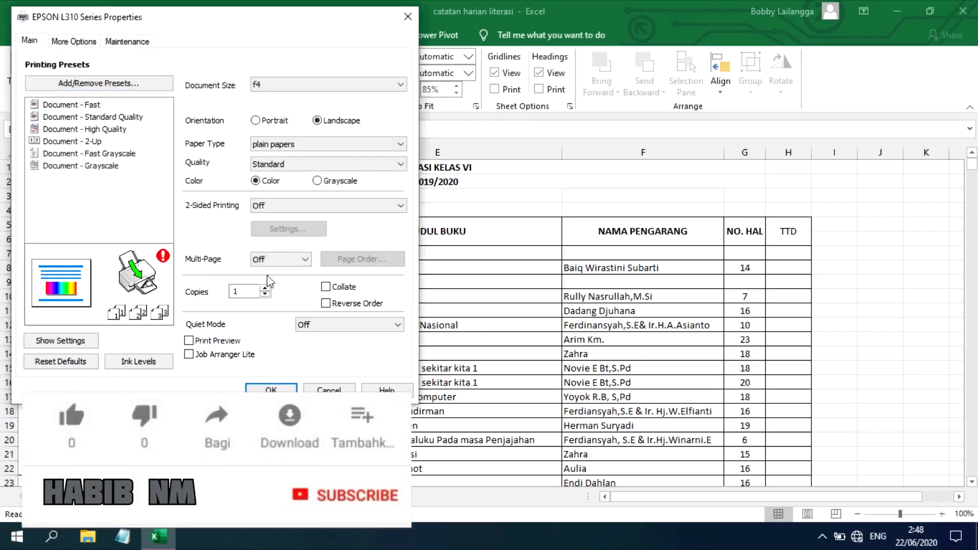
{"action": "left_click", "coordinate": [271, 390]}
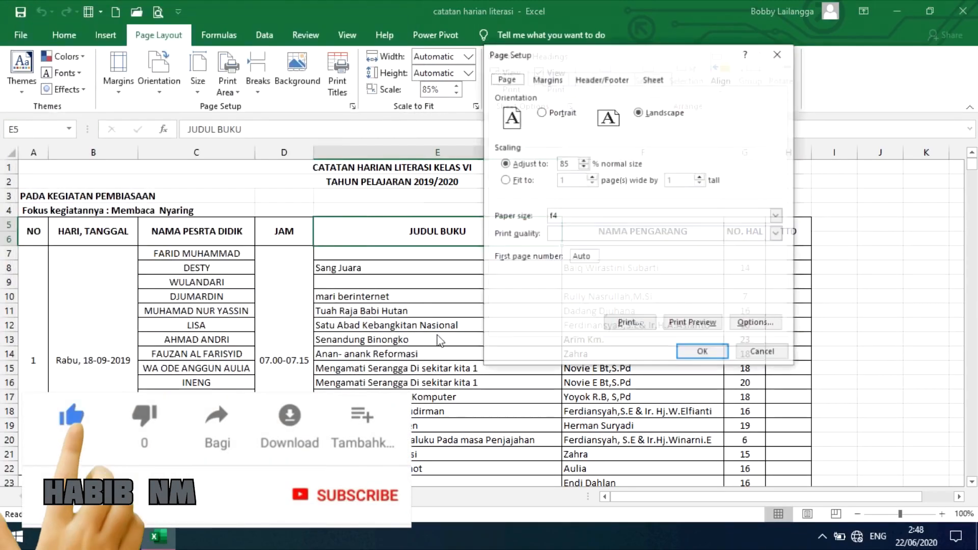
{"action": "left_click", "coordinate": [705, 353]}
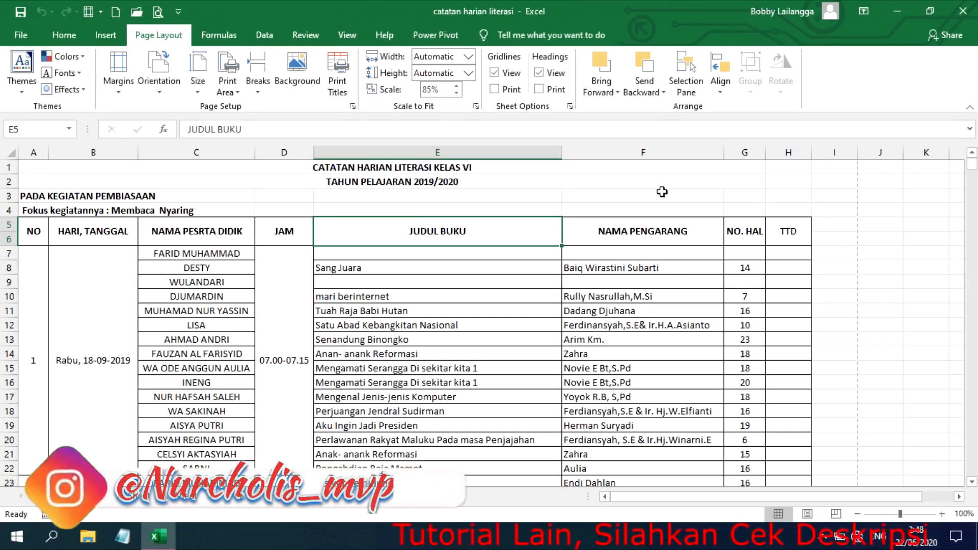
- Check in Page Layout view how the table fits the page width, and return to Normal view
{"action": "left_click", "coordinate": [348, 36]}
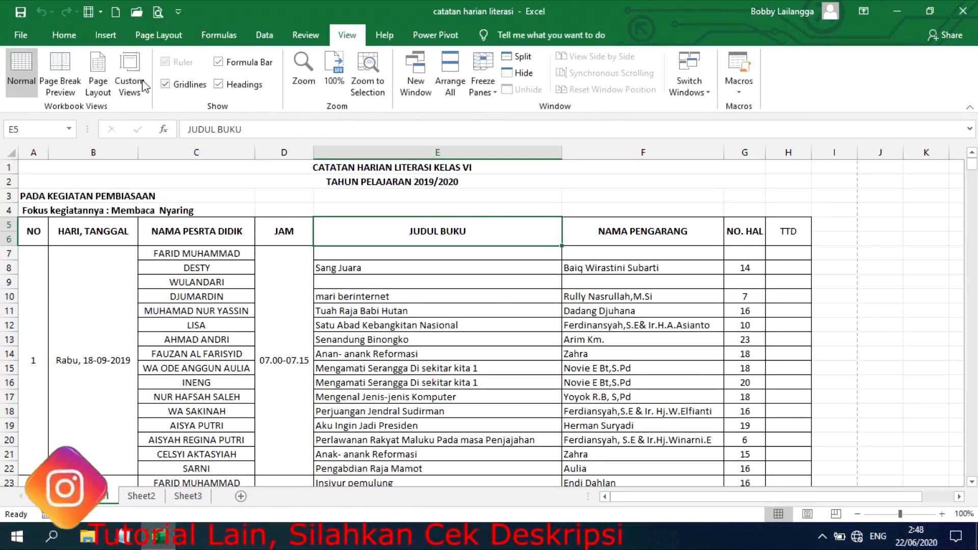
{"action": "left_click", "coordinate": [98, 82]}
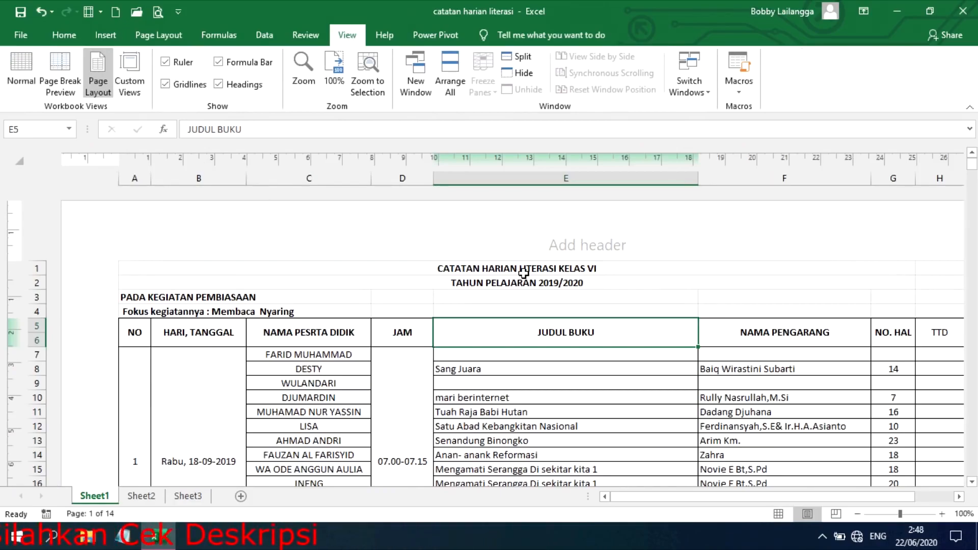
{"action": "scroll", "coordinate": [523, 274], "scroll_direction": "down", "scroll_amount": 5}
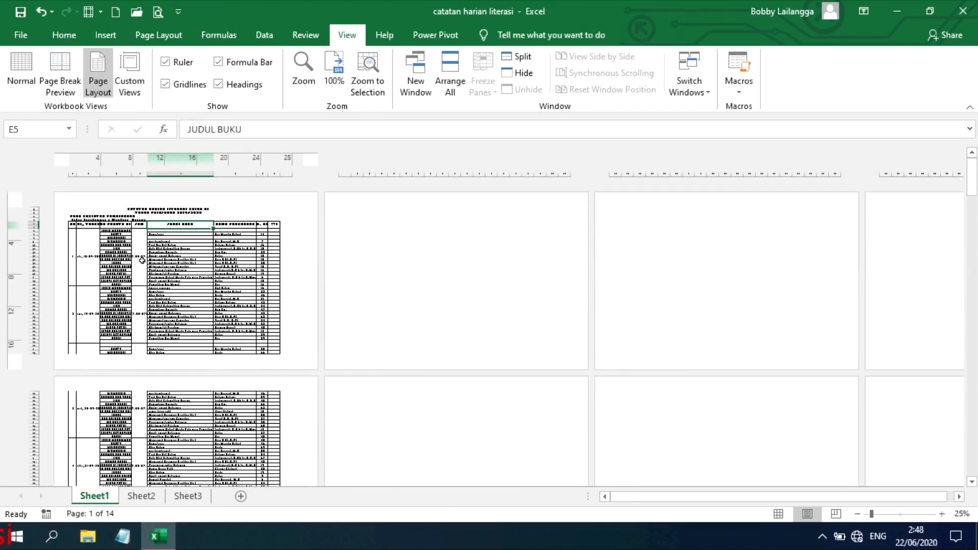
{"action": "scroll", "coordinate": [248, 264], "scroll_direction": "up", "scroll_amount": 2}
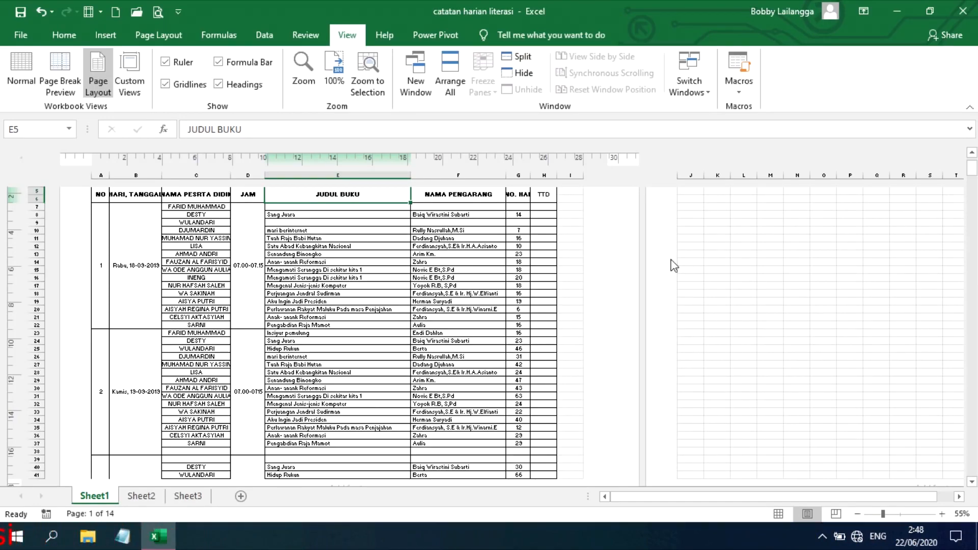
{"action": "left_click", "coordinate": [21, 77]}
- Widen the JAM, NAMA PENGARANG and TTD columns to fill the page width and show the print preview
{"action": "left_click", "coordinate": [677, 198]}
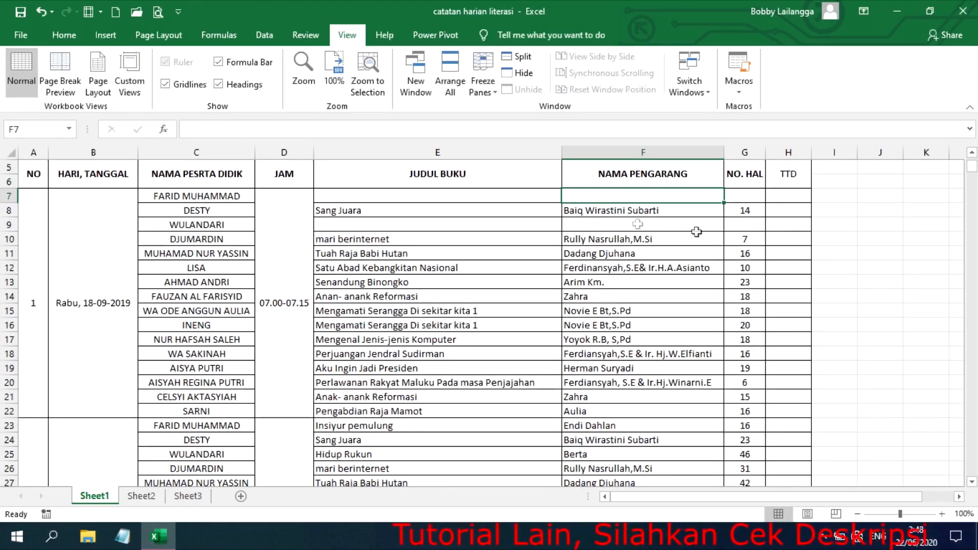
{"action": "left_click_drag", "start_coordinate": [792, 152], "coordinate": [844, 154]}
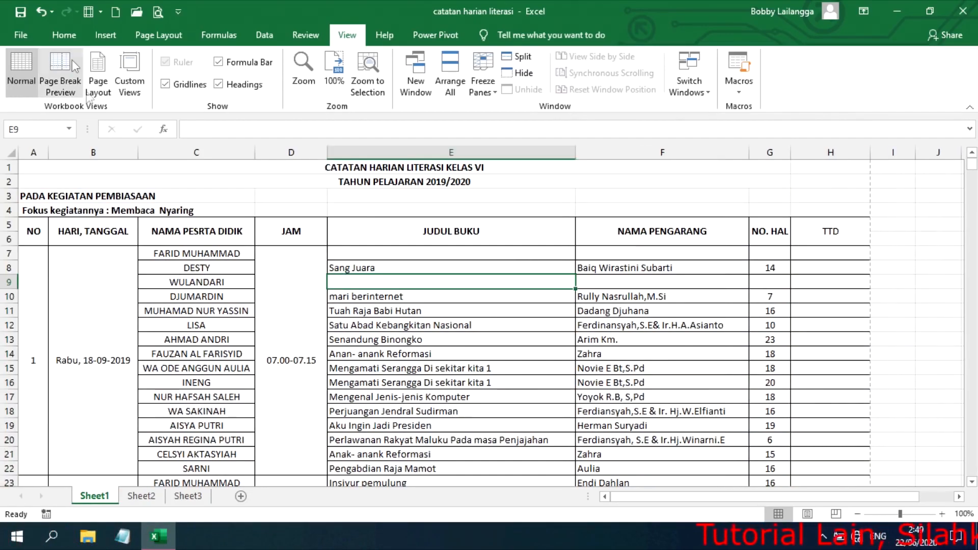
{"action": "left_click", "coordinate": [26, 36]}
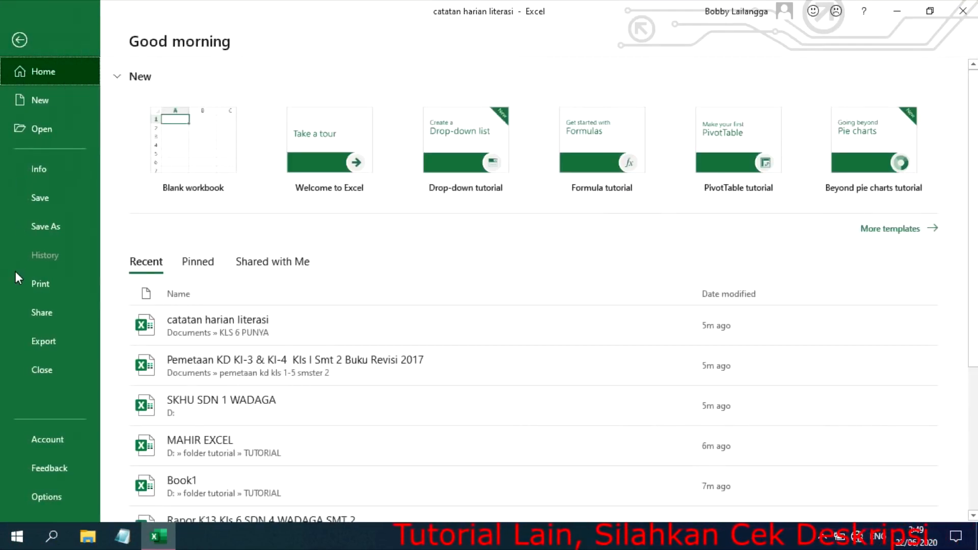
{"action": "left_click", "coordinate": [53, 284]}
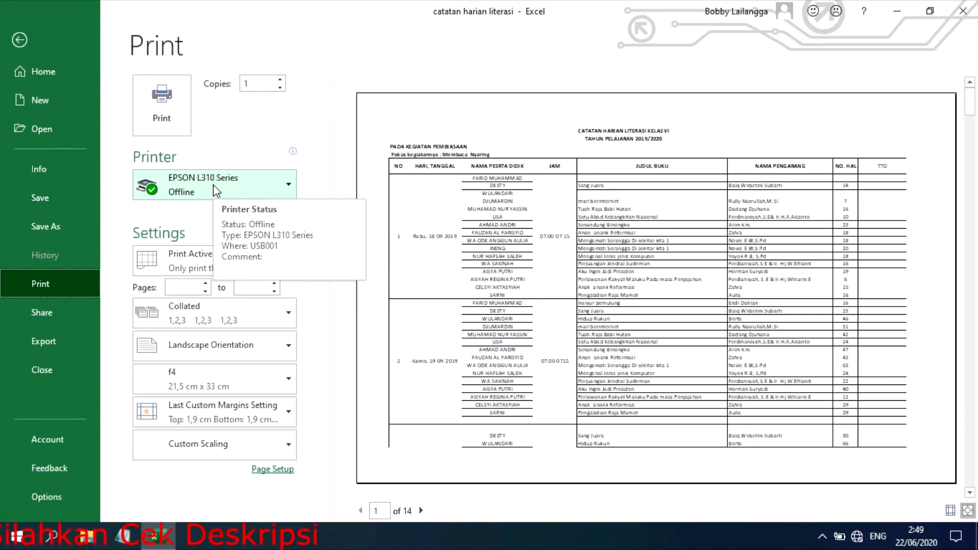
- Choose the EPSON L310 Series as printer and review its printer properties, accepting them with the f4 document size
{"action": "left_click", "coordinate": [213, 185]}
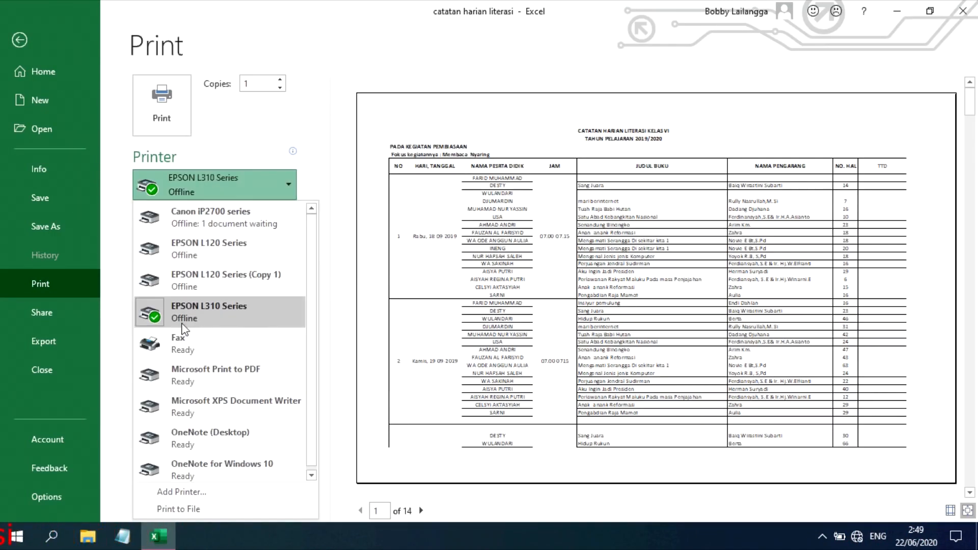
{"action": "left_click", "coordinate": [185, 308]}
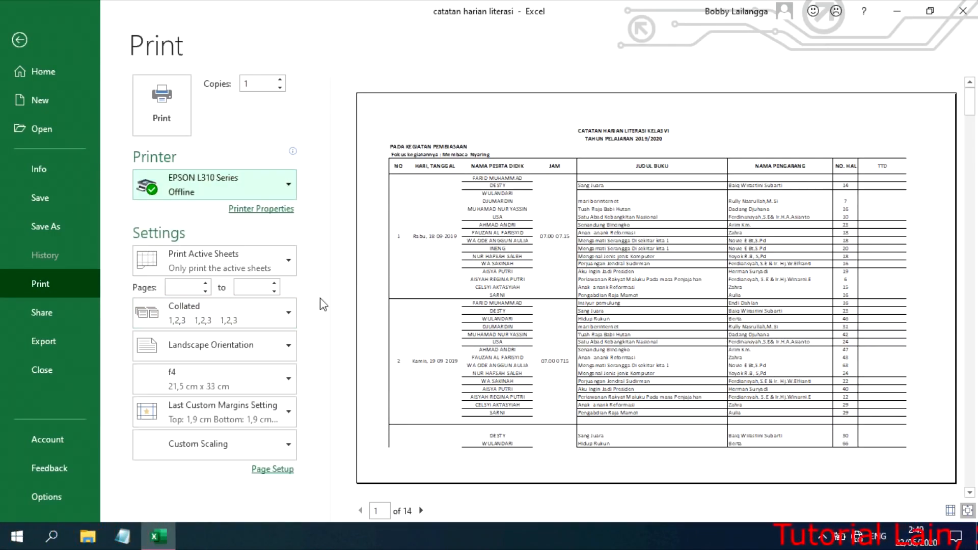
{"action": "left_click", "coordinate": [267, 209]}
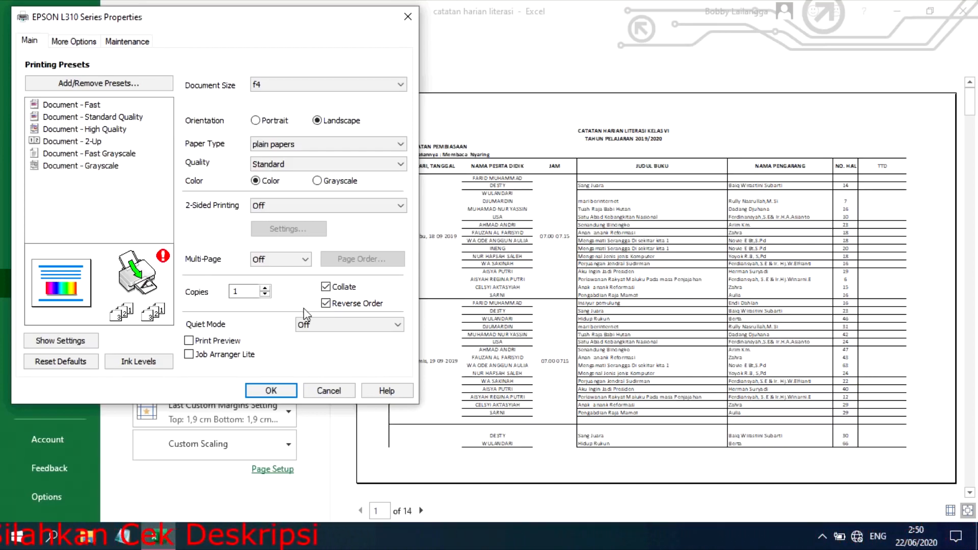
{"action": "left_click", "coordinate": [271, 391]}
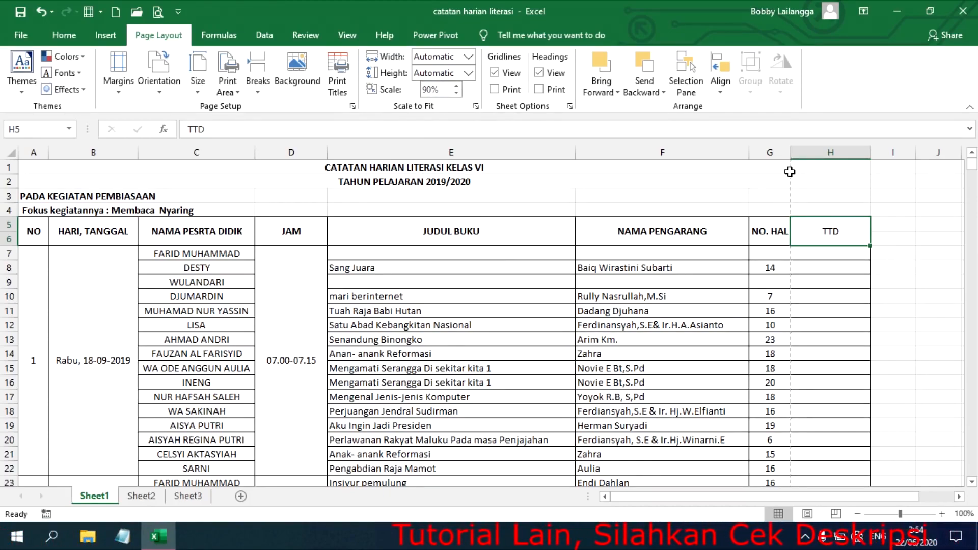
- Set the sheet's print scale to 85% so the TTD column fits within the page width
{"action": "left_click", "coordinate": [456, 93]}
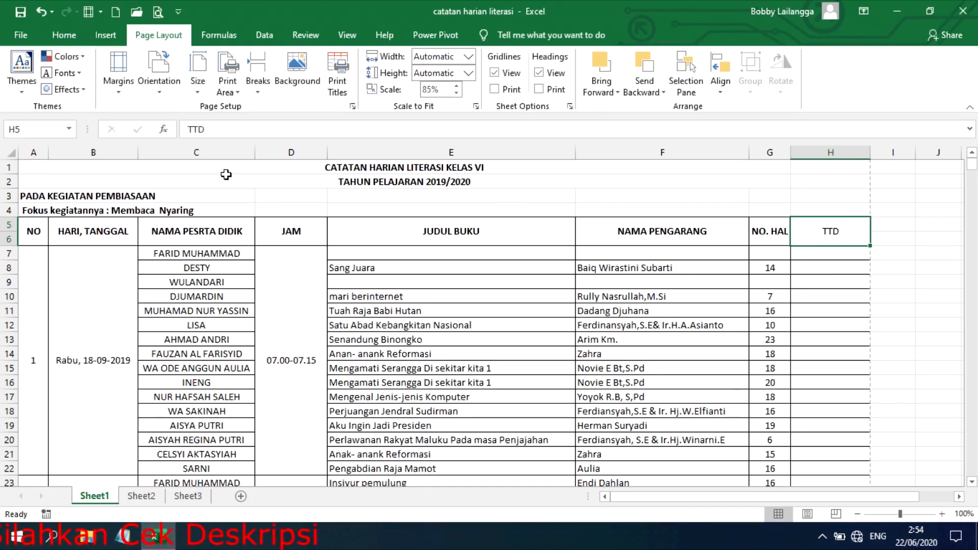
{"action": "left_click_drag", "start_coordinate": [226, 175], "coordinate": [319, 341]}
{"action": "left_click_drag", "start_coordinate": [741, 342], "coordinate": [802, 327]}
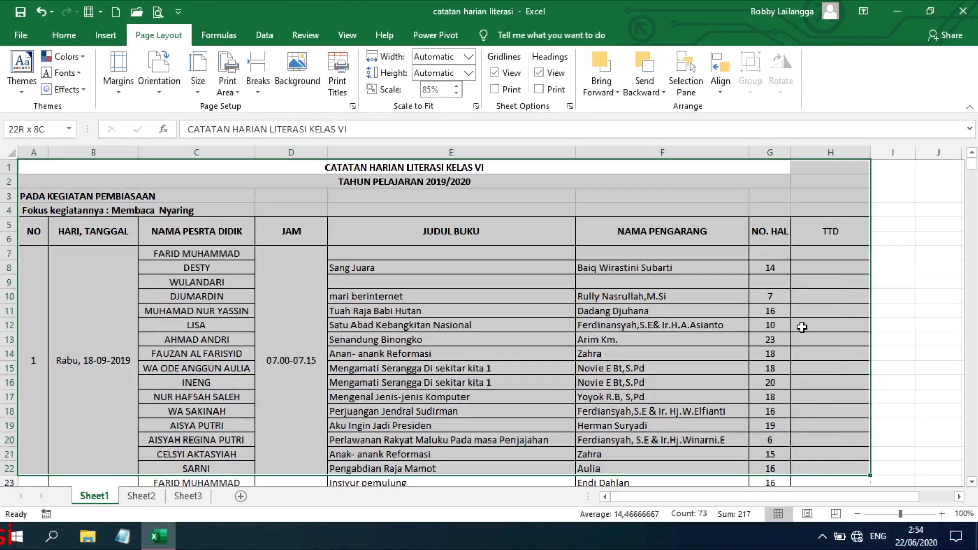
{"action": "left_click", "coordinate": [805, 238]}
{"action": "key", "text": "ctrl+Home"}
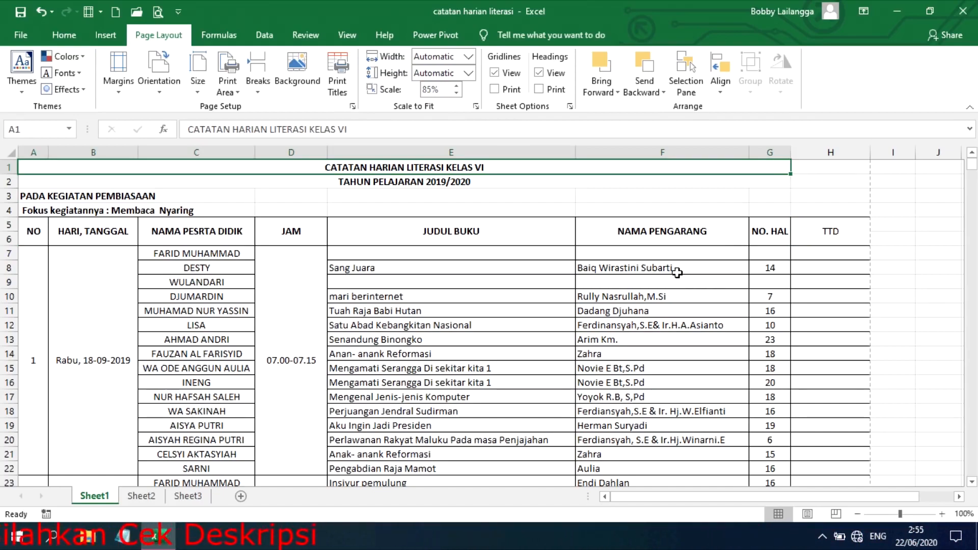
- Set the range A1:H38, from the title through the end of the second day's entries, as the print area
{"action": "mouse_move", "coordinate": [490, 169]}
{"action": "left_mouse_down"}
{"action": "mouse_move", "coordinate": [830, 179]}
{"action": "mouse_move", "coordinate": [829, 354]}
{"action": "left_mouse_up"}
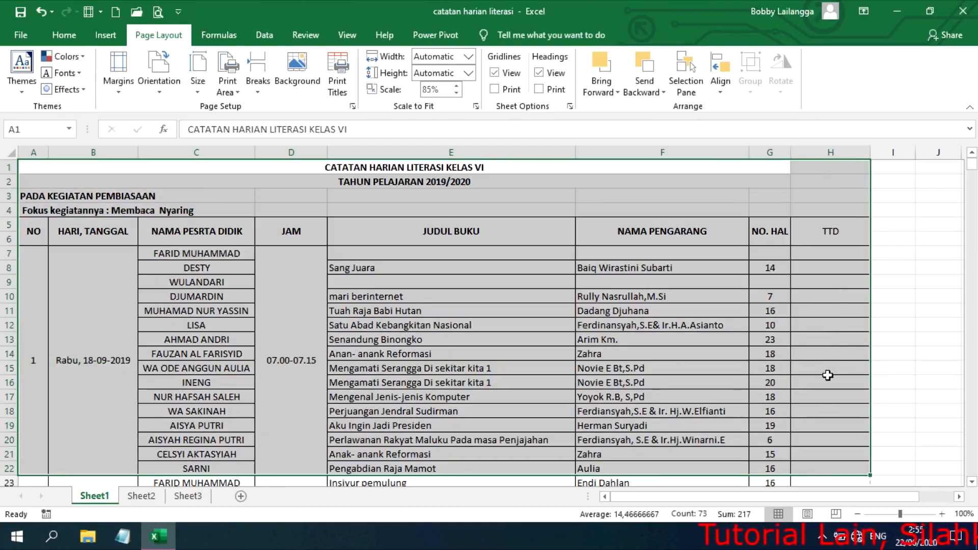
{"action": "scroll", "coordinate": [828, 375], "scroll_direction": "down", "scroll_amount": 4}
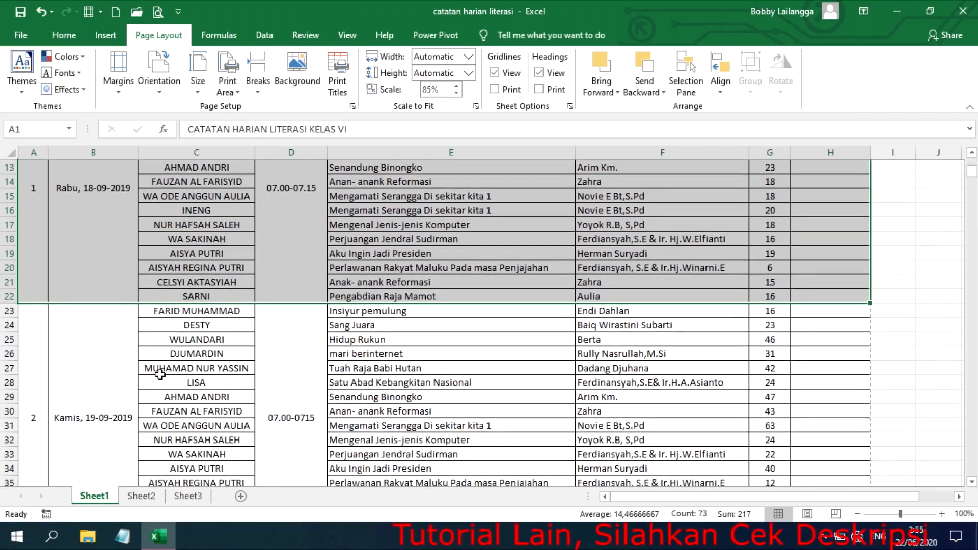
{"action": "scroll", "coordinate": [160, 375], "scroll_direction": "down", "scroll_amount": 2}
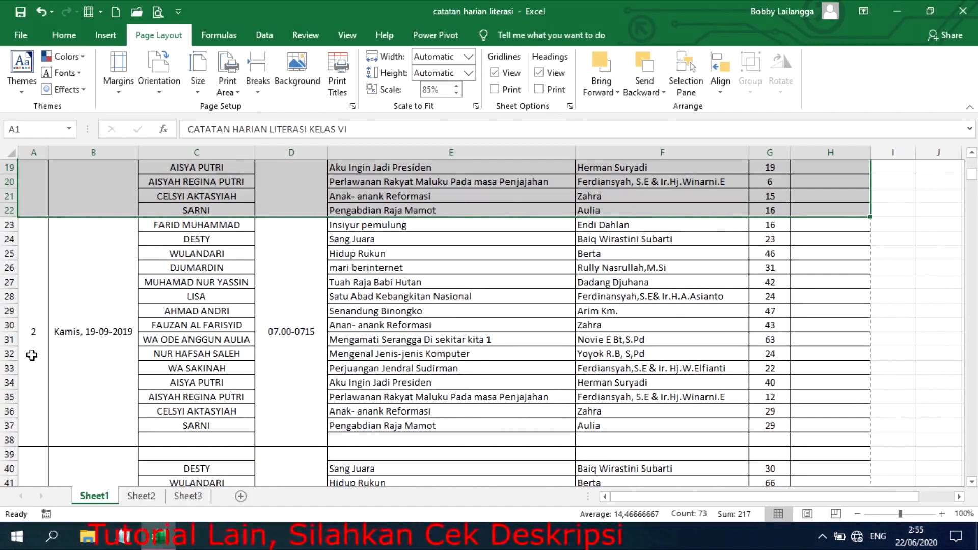
{"action": "left_click", "coordinate": [219, 385], "text": "shift"}
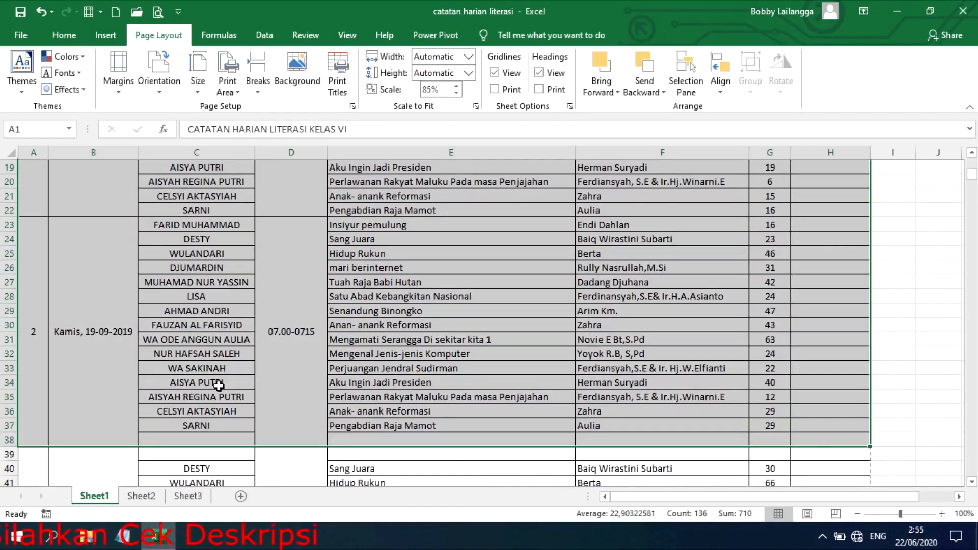
{"action": "scroll", "coordinate": [494, 326], "scroll_direction": "up", "scroll_amount": 6}
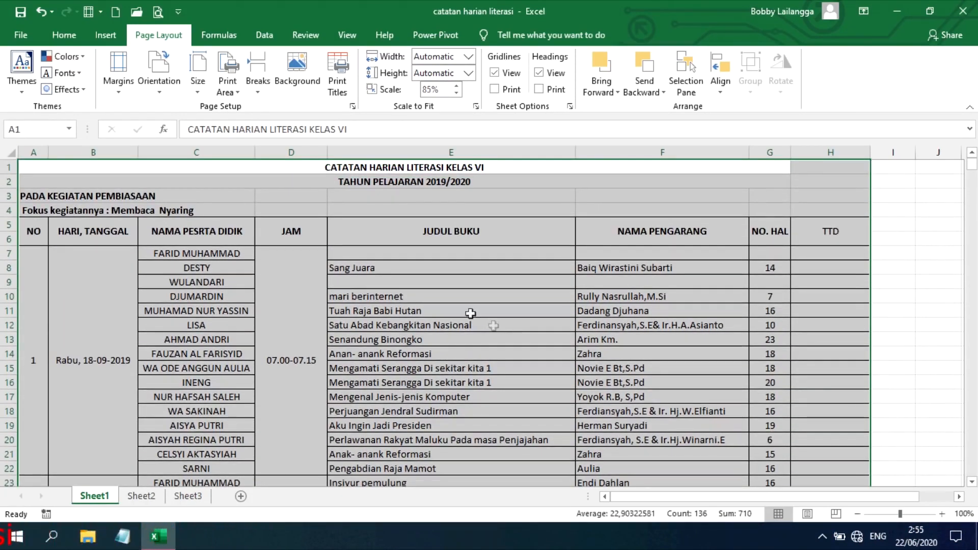
{"action": "left_click", "coordinate": [227, 85]}
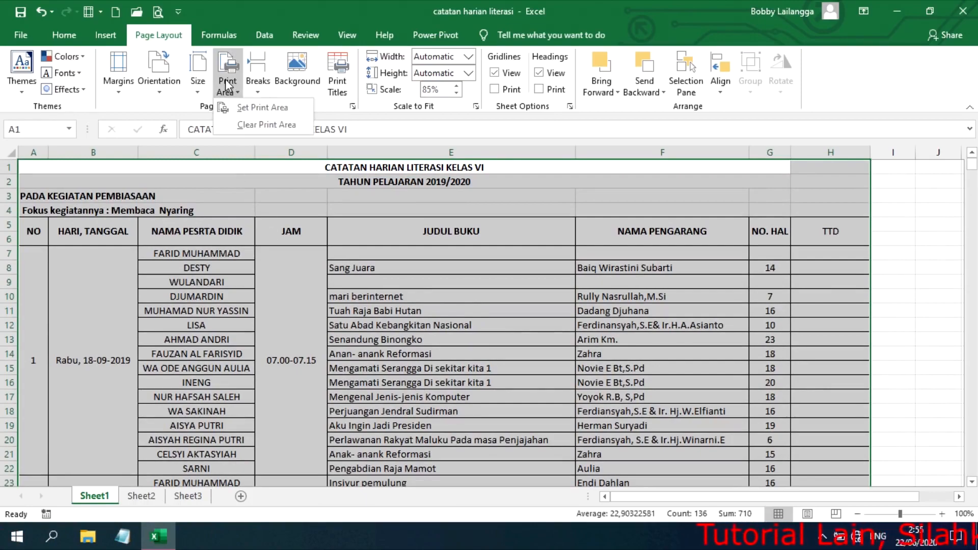
{"action": "left_click", "coordinate": [293, 106]}
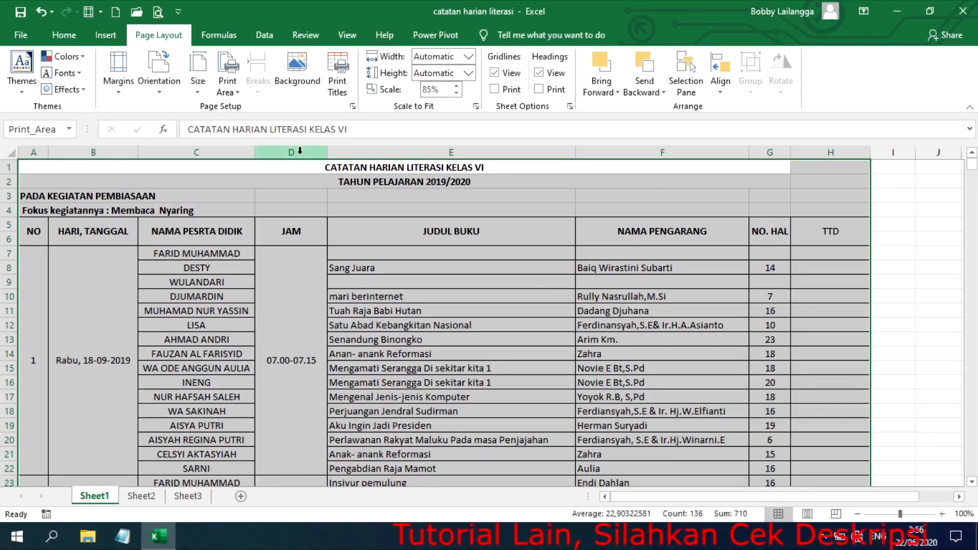
{"action": "left_click", "coordinate": [227, 84]}
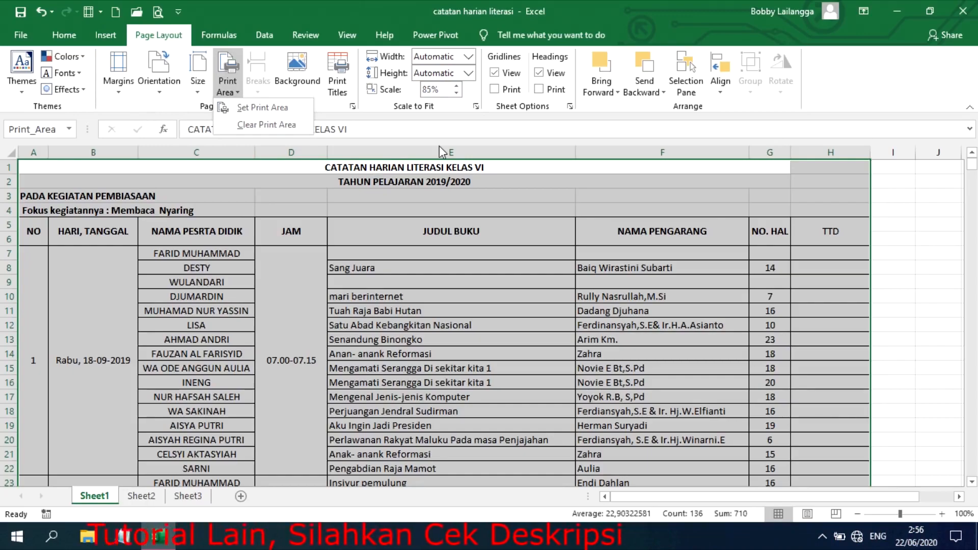
{"action": "left_click", "coordinate": [263, 107]}
- Look over the rows below the print area and check the print preview of the limited range
{"action": "scroll", "coordinate": [682, 328], "scroll_direction": "down", "scroll_amount": 9}
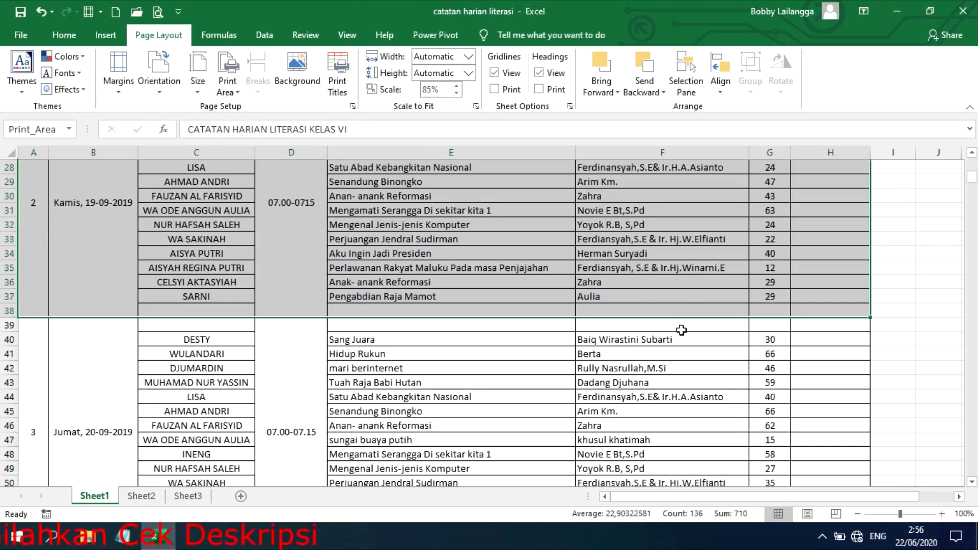
{"action": "scroll", "coordinate": [681, 330], "scroll_direction": "down", "scroll_amount": 2}
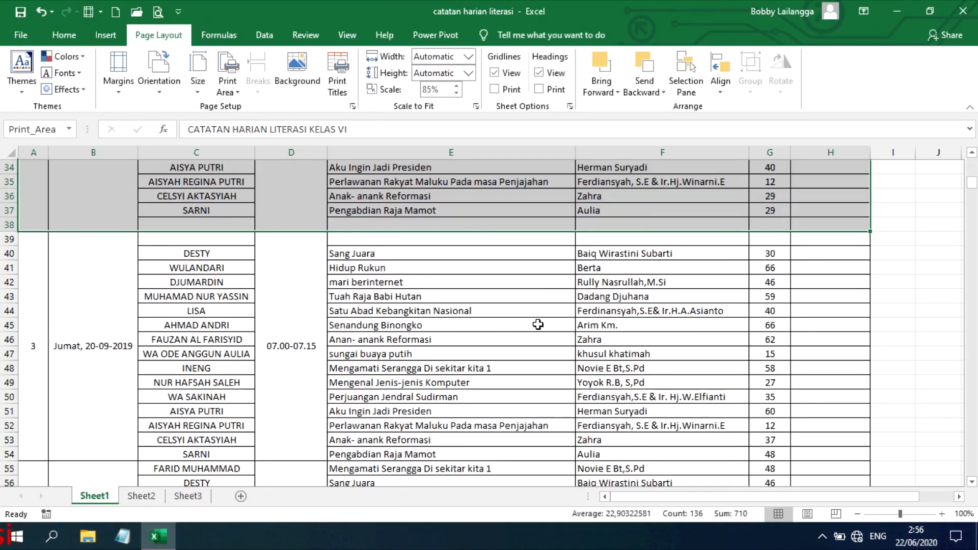
{"action": "scroll", "coordinate": [546, 323], "scroll_direction": "down", "scroll_amount": 3}
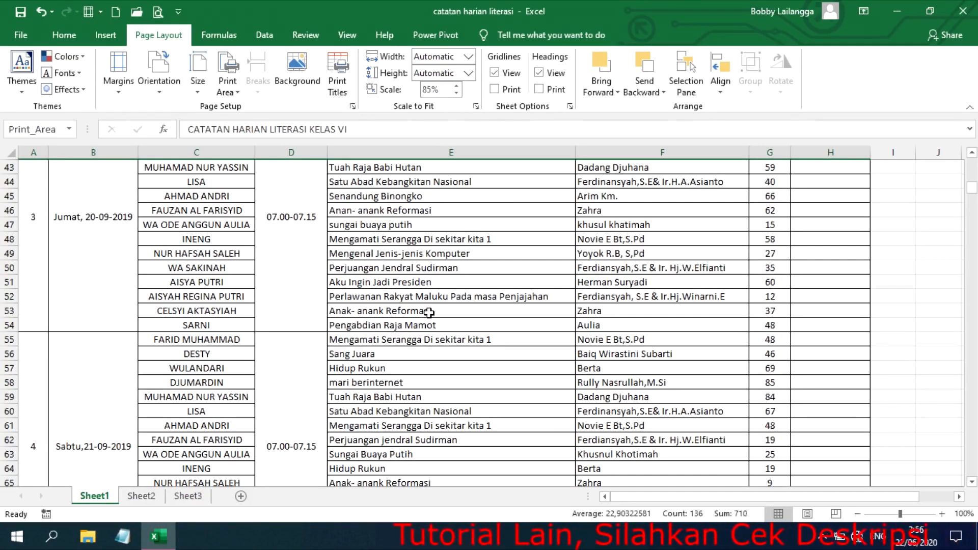
{"action": "key", "text": "ctrl+p"}
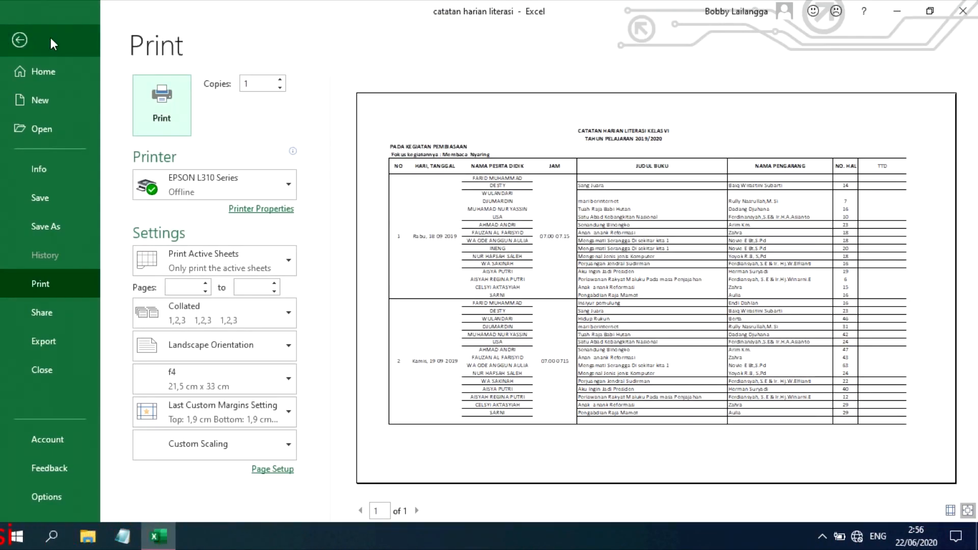
{"action": "left_click", "coordinate": [19, 40]}
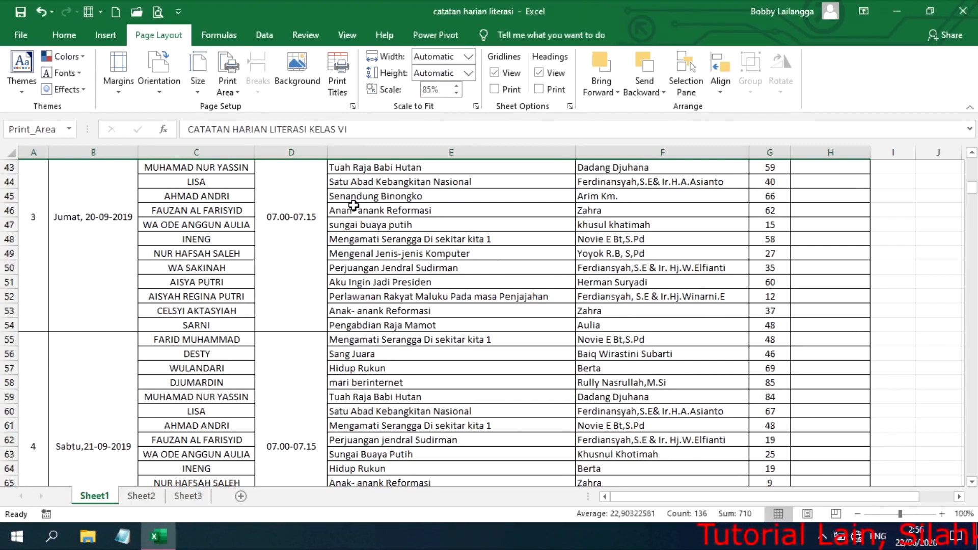
- Clear the print area and check the print preview of the whole sheet
{"action": "left_click", "coordinate": [228, 84]}
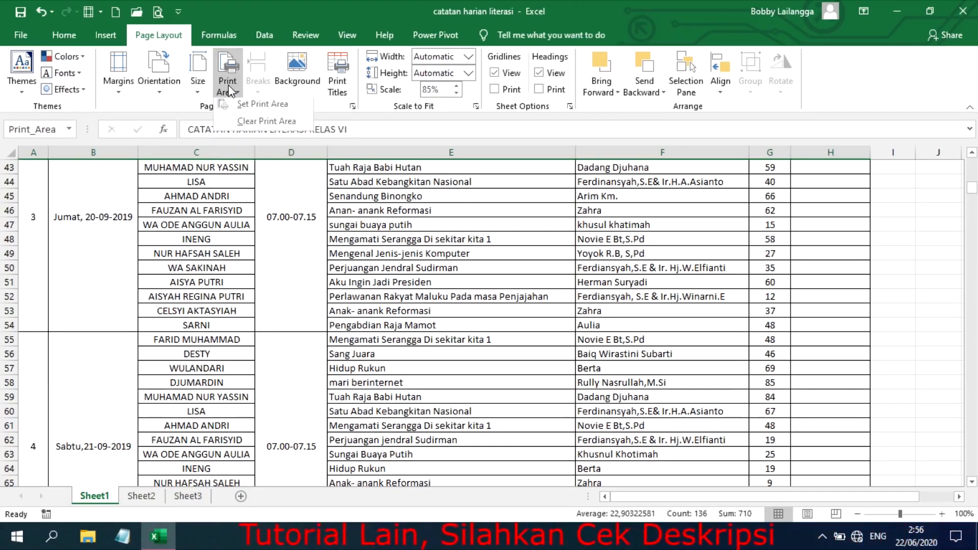
{"action": "left_click", "coordinate": [282, 125]}
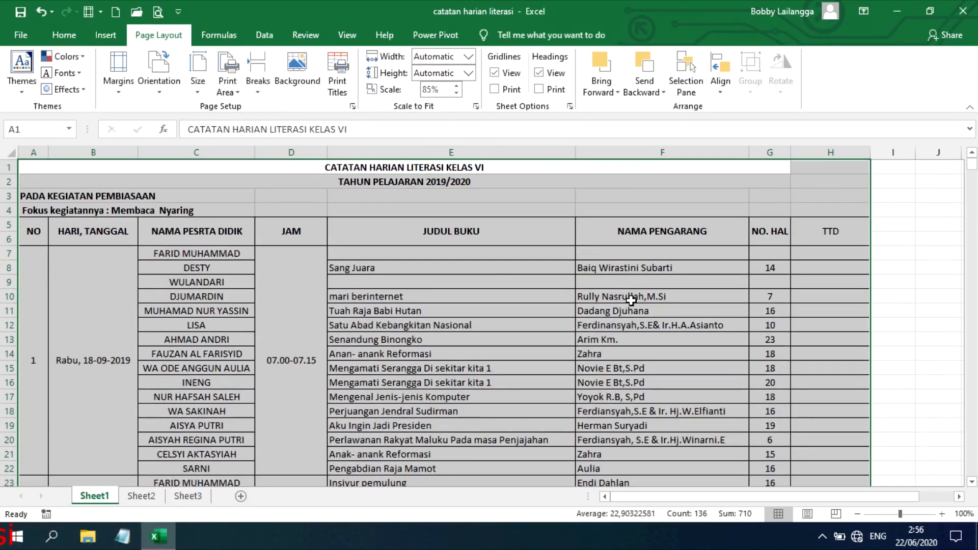
{"action": "key", "text": "ctrl+p"}
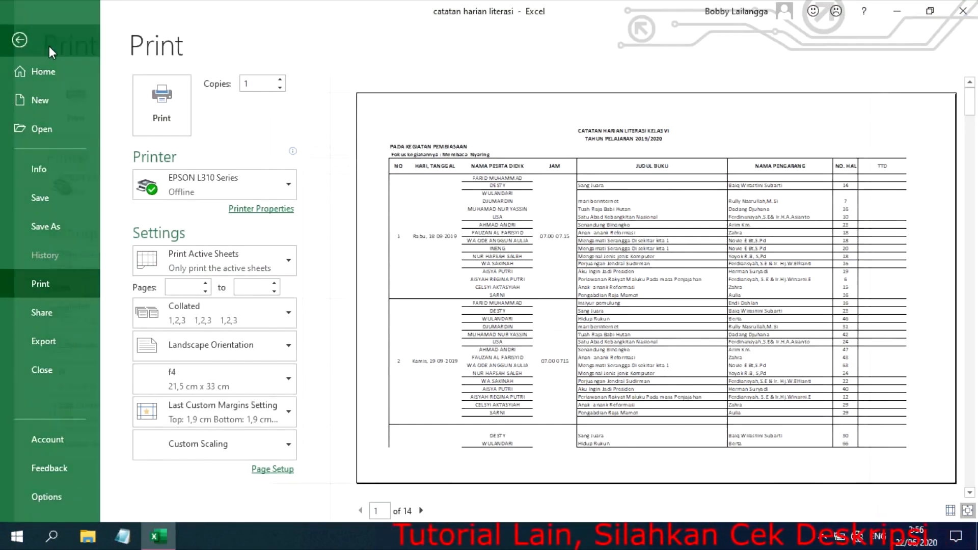
{"action": "left_click", "coordinate": [49, 46]}
- Set the selected range A1:H38 as the print area again and check it in the print preview
{"action": "left_click", "coordinate": [227, 87]}
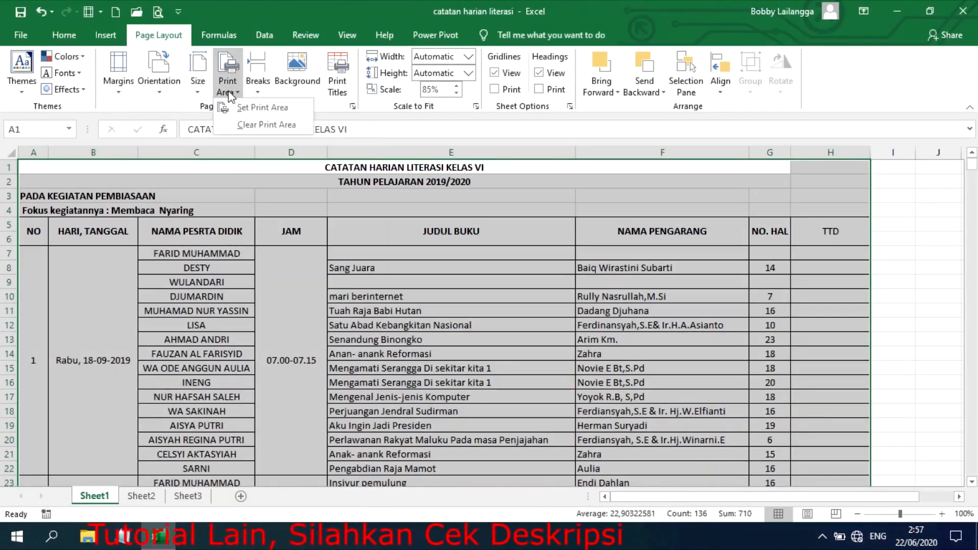
{"action": "left_click", "coordinate": [265, 107]}
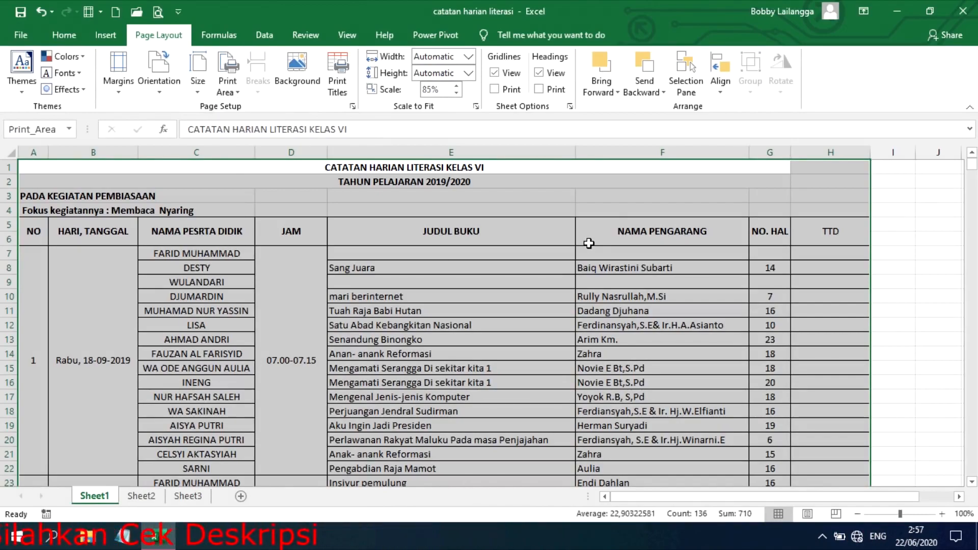
{"action": "scroll", "coordinate": [586, 244], "scroll_direction": "down", "scroll_amount": 1}
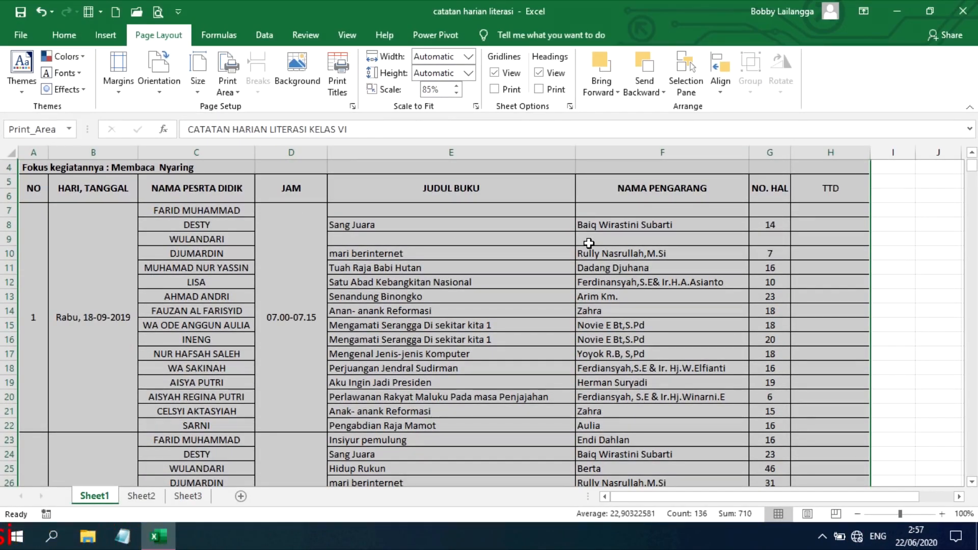
{"action": "key", "text": "ctrl+p"}
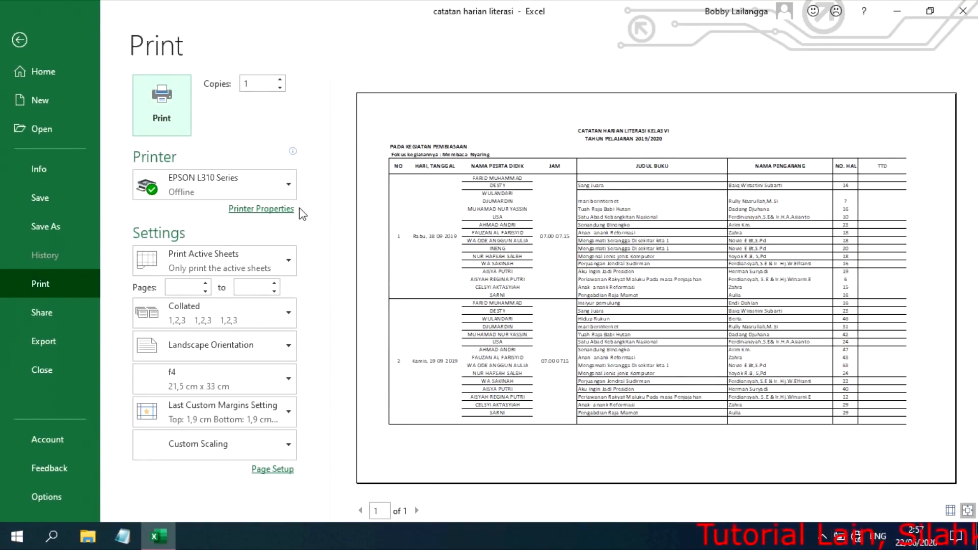
{"action": "left_click", "coordinate": [19, 39]}
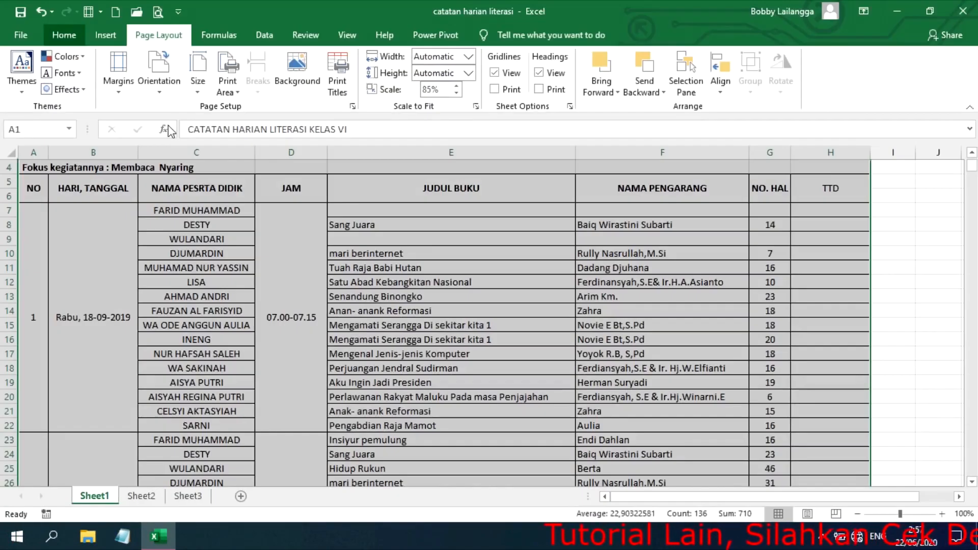
{"action": "left_click", "coordinate": [475, 247]}
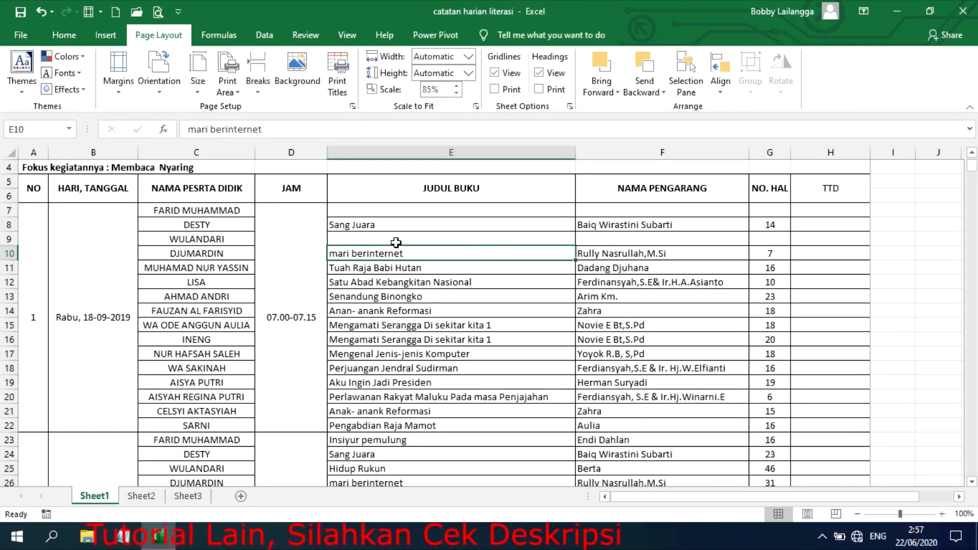
{"action": "left_click", "coordinate": [264, 35]}
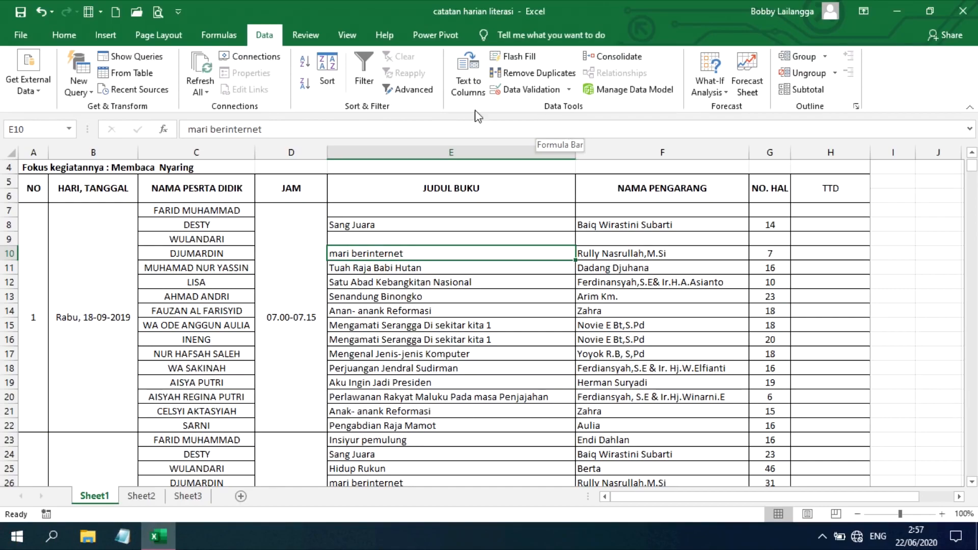
{"action": "left_click", "coordinate": [143, 40]}
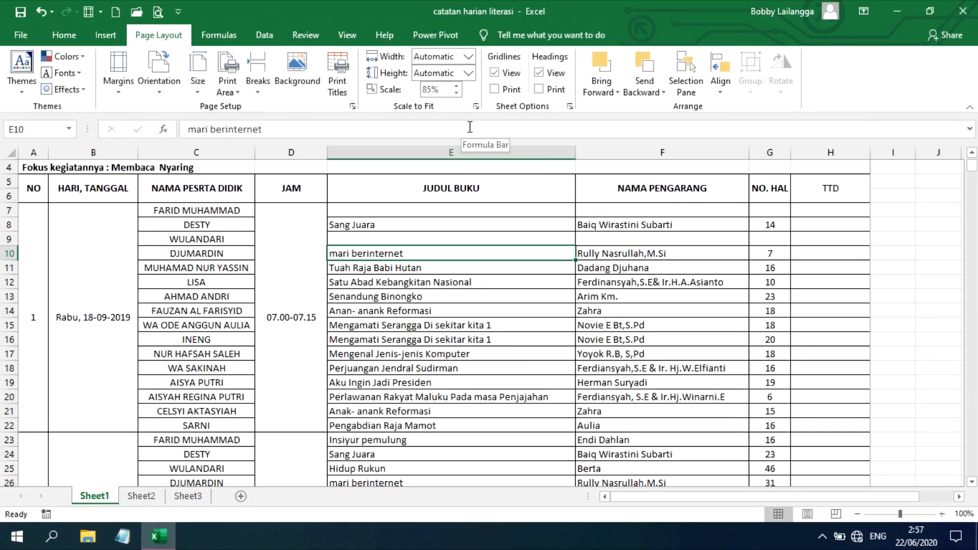